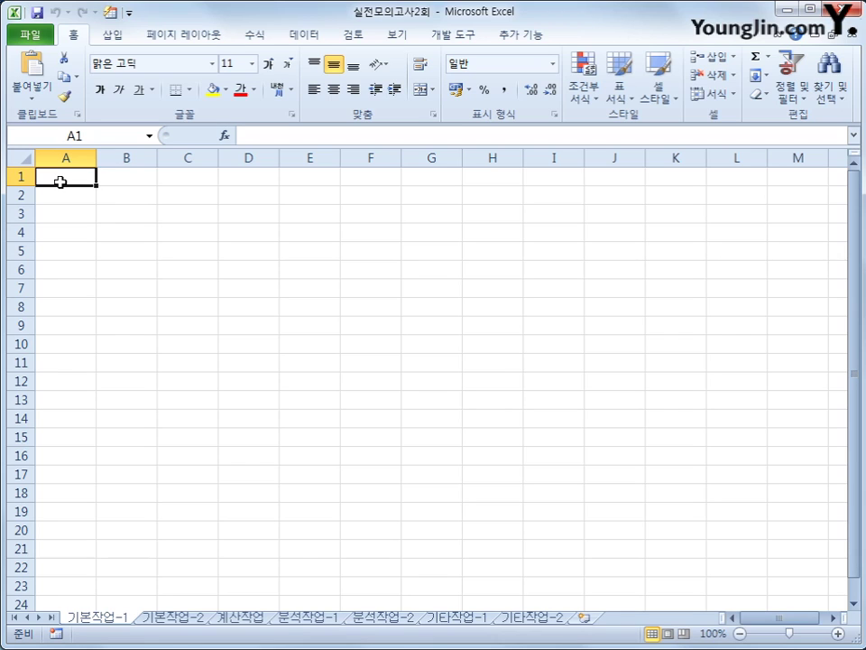
# - Start a Microsoft Query import at cell A3 from the MS Access Database source, using the database 도서판매.accdb
pyautogui.click(66, 215)
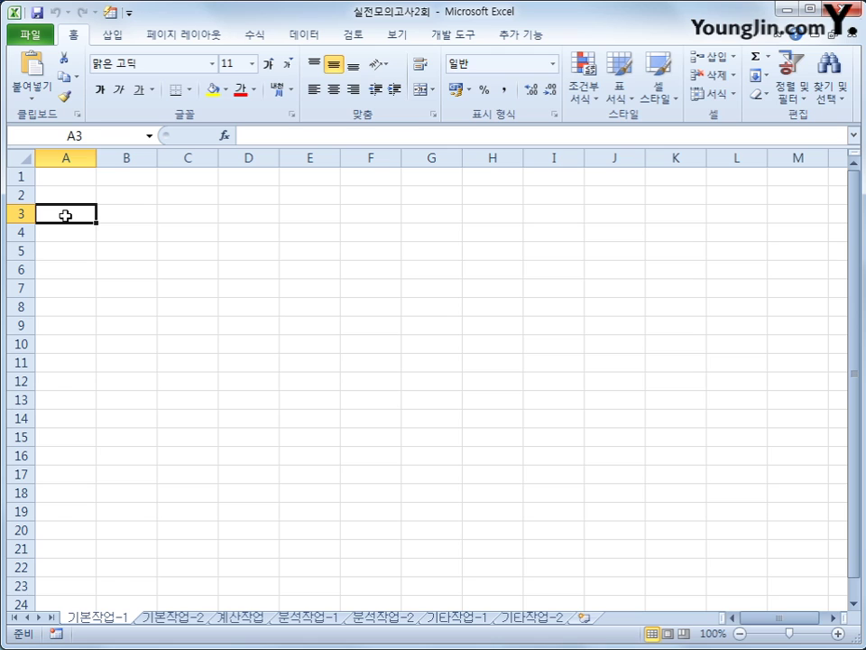
pyautogui.click(314, 34)
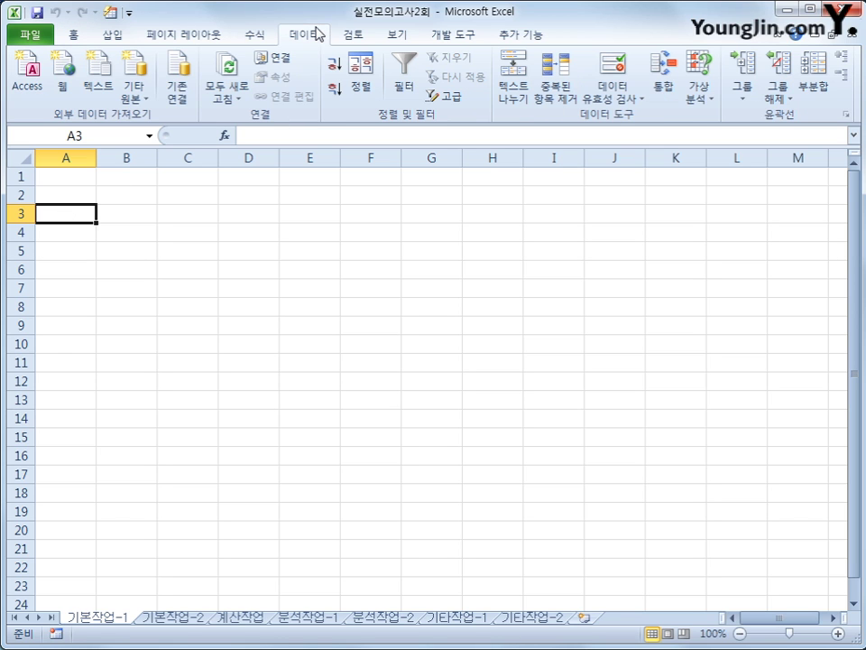
pyautogui.click(134, 93)
pyautogui.click(240, 317)
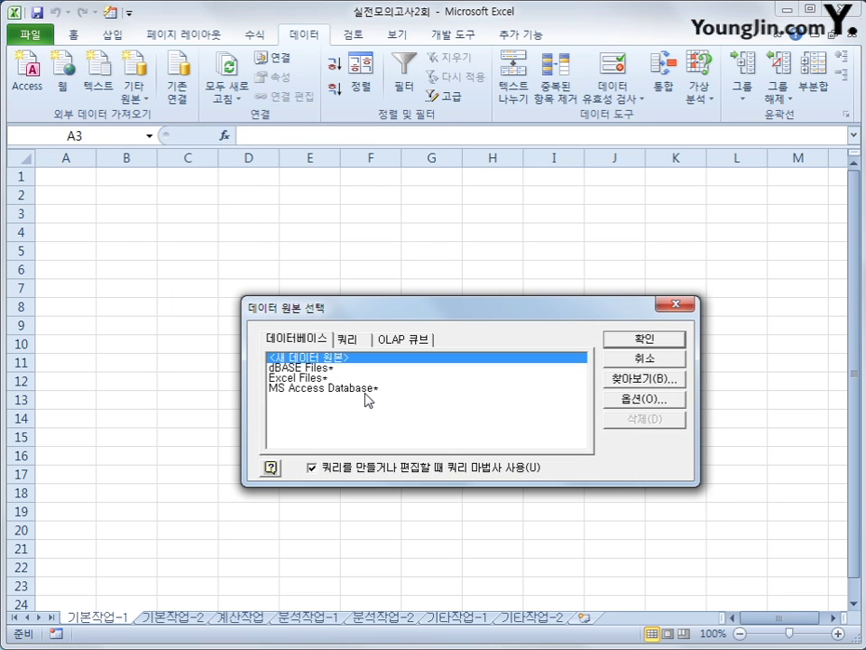
pyautogui.click(364, 389)
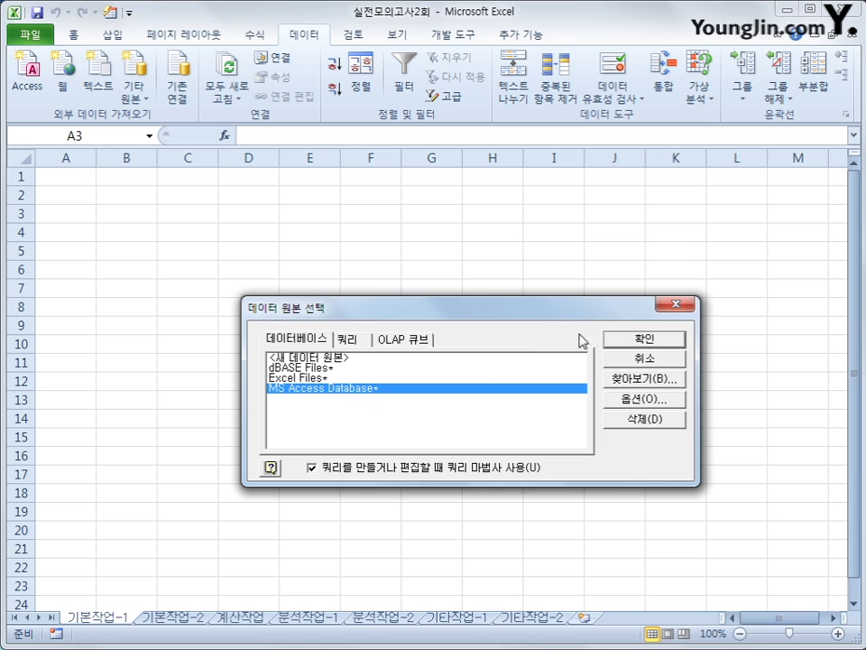
pyautogui.click(629, 341)
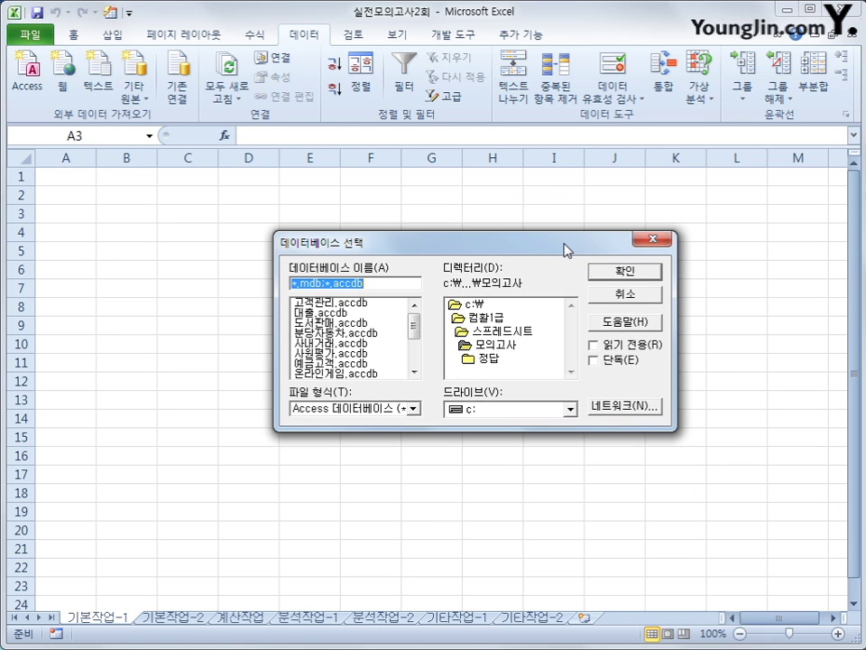
pyautogui.click(352, 324)
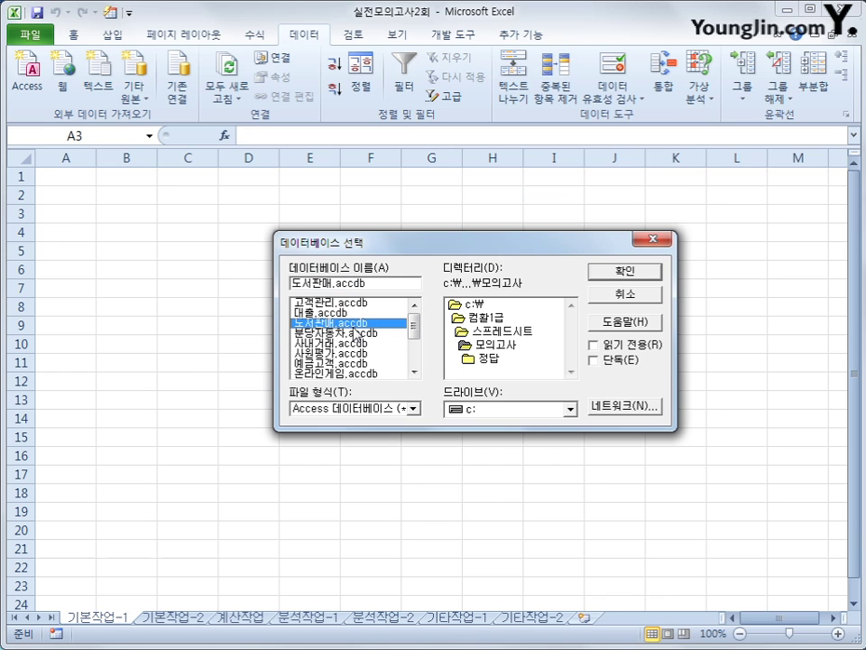
pyautogui.click(659, 275)
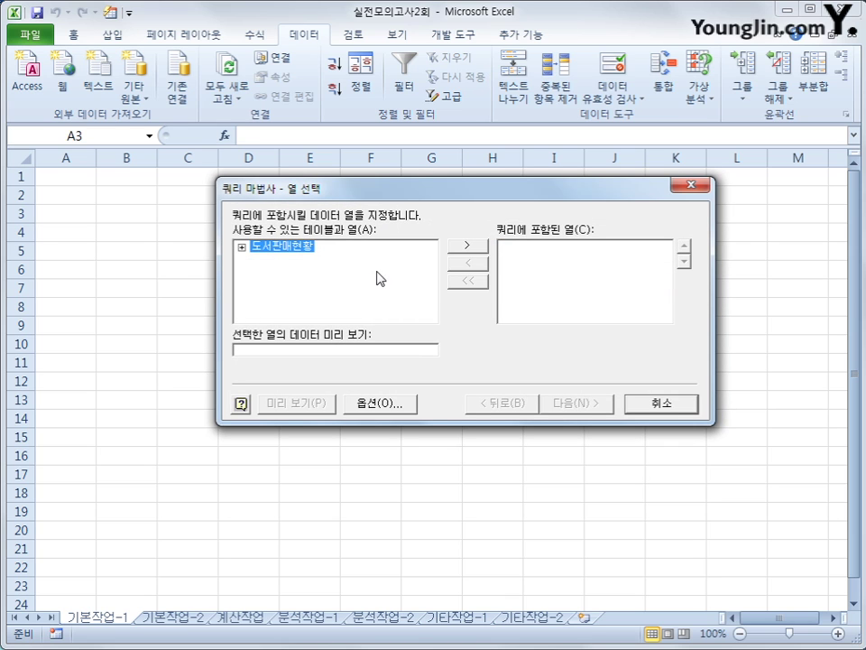
# - Include the 주문일자, 주문처, 판매단가, 주문수량, 도서명 and 출판사 columns of the 도서판매현황 table in the query
pyautogui.doubleClick(294, 249)
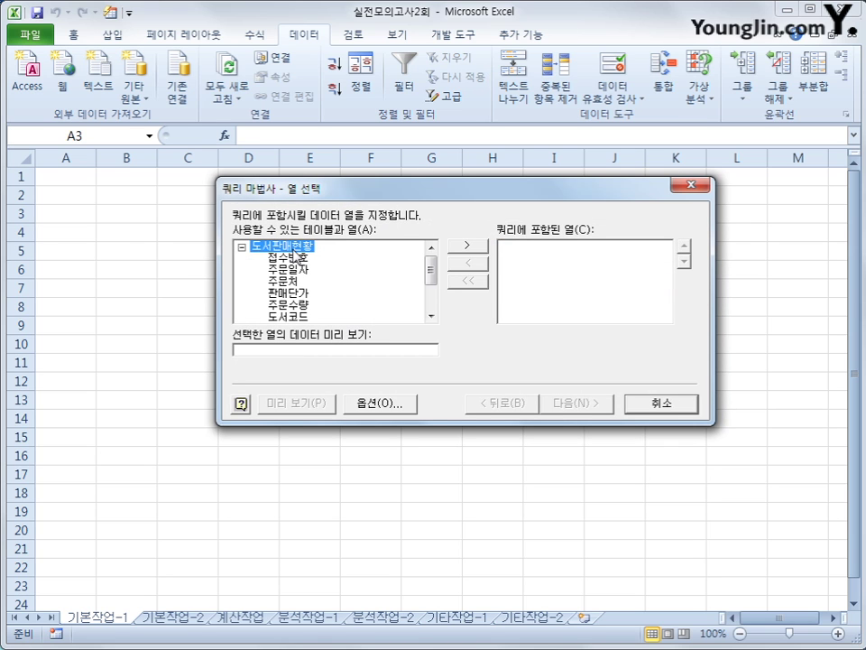
pyautogui.doubleClick(291, 269)
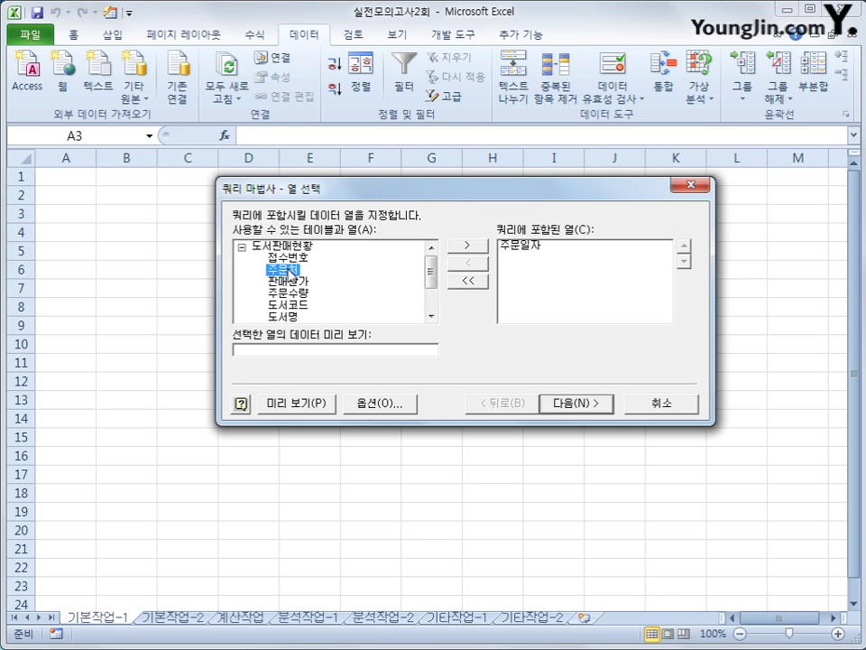
pyautogui.doubleClick(291, 269)
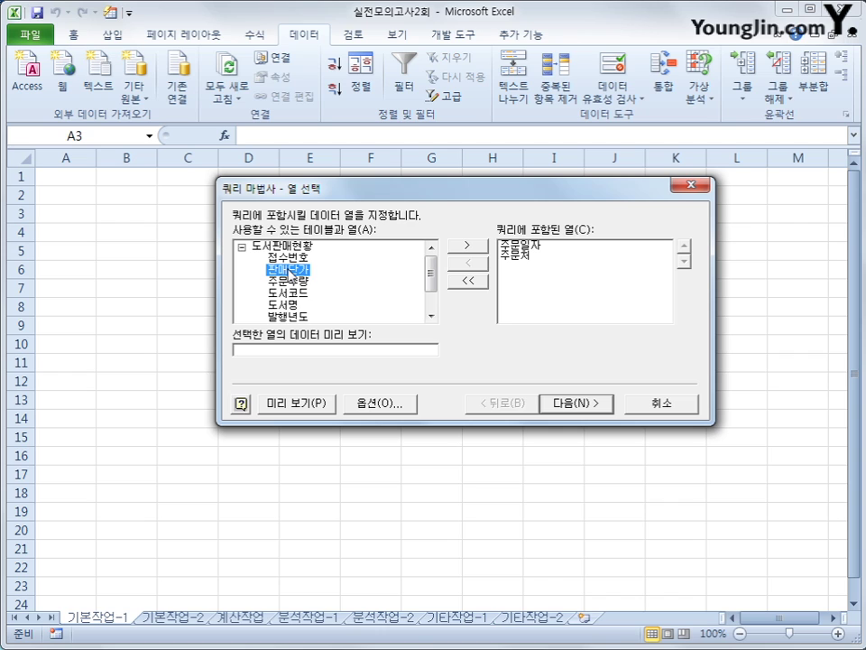
pyautogui.doubleClick(290, 269)
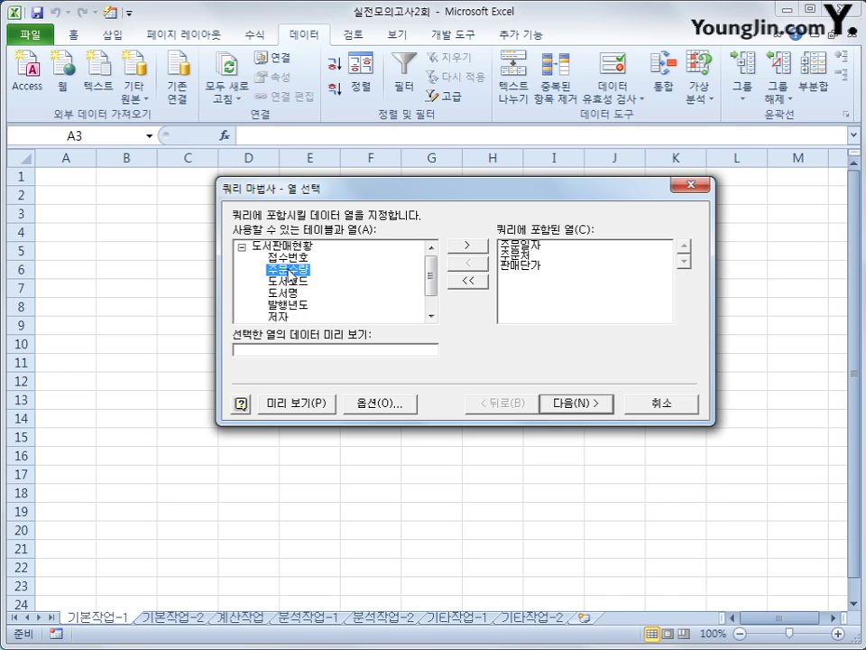
pyautogui.doubleClick(291, 269)
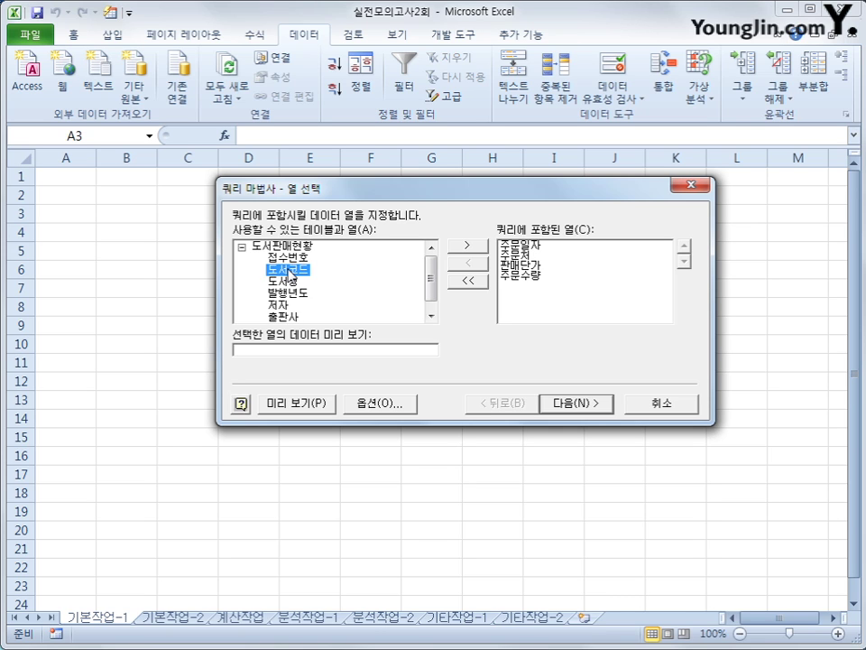
pyautogui.doubleClick(290, 281)
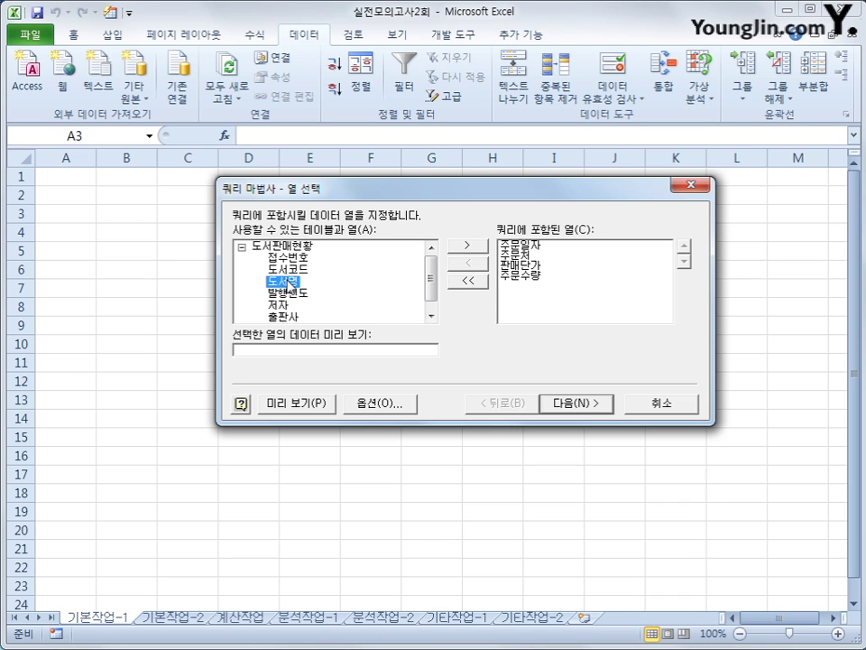
pyautogui.click(285, 306)
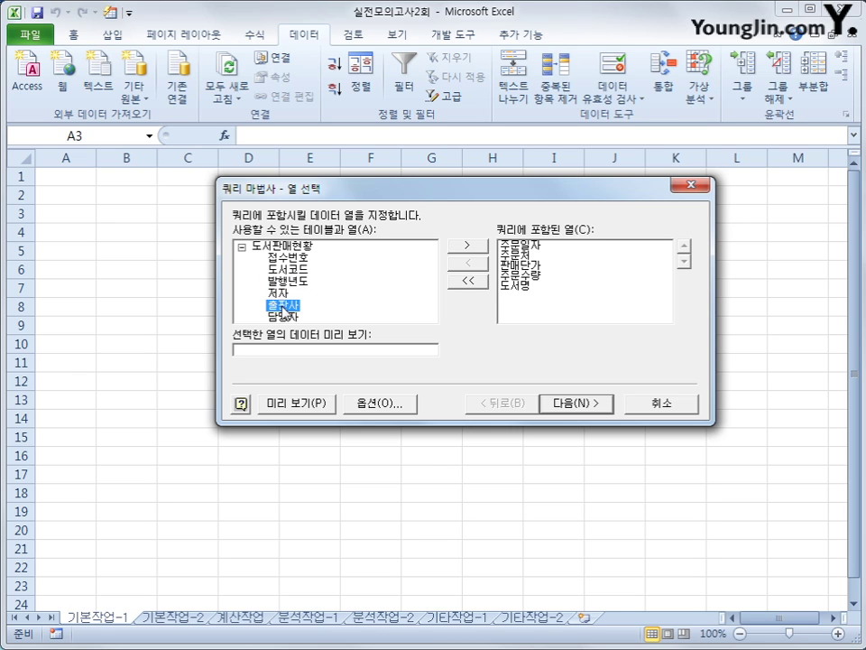
pyautogui.doubleClick(283, 306)
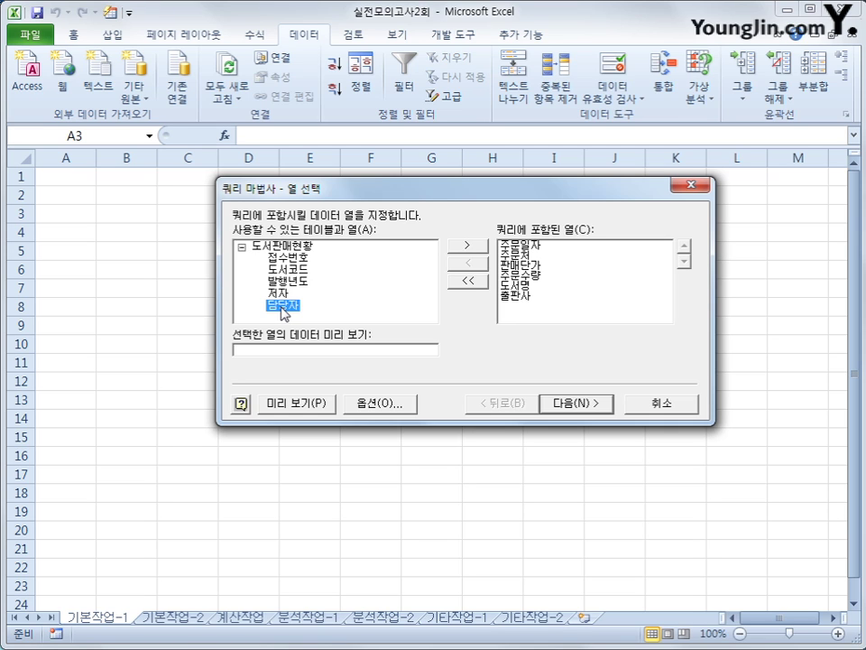
pyautogui.click(580, 407)
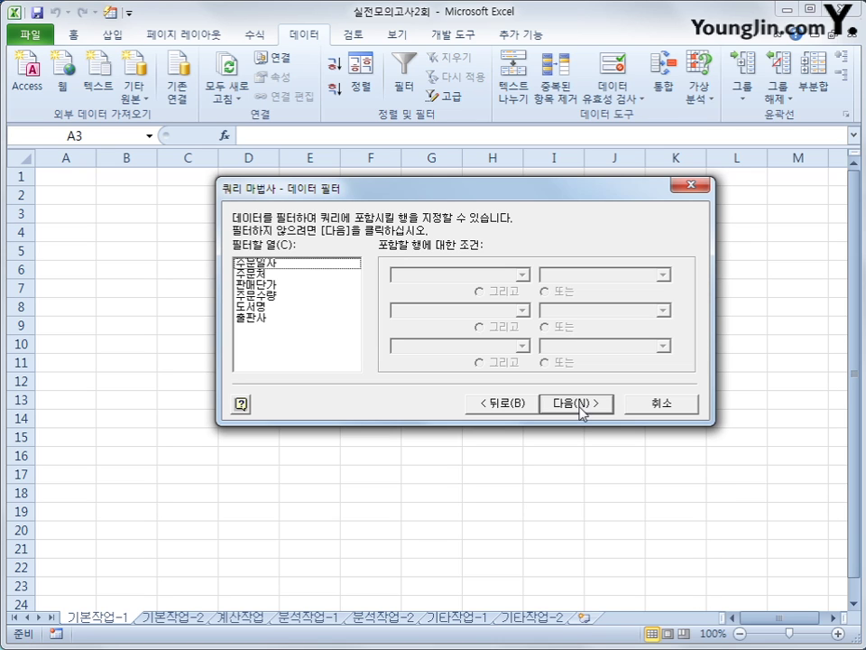
# - Filter the query rows to those whose 주문일자 is less than or equal to (<=) 2017-9-30
pyautogui.click(281, 269)
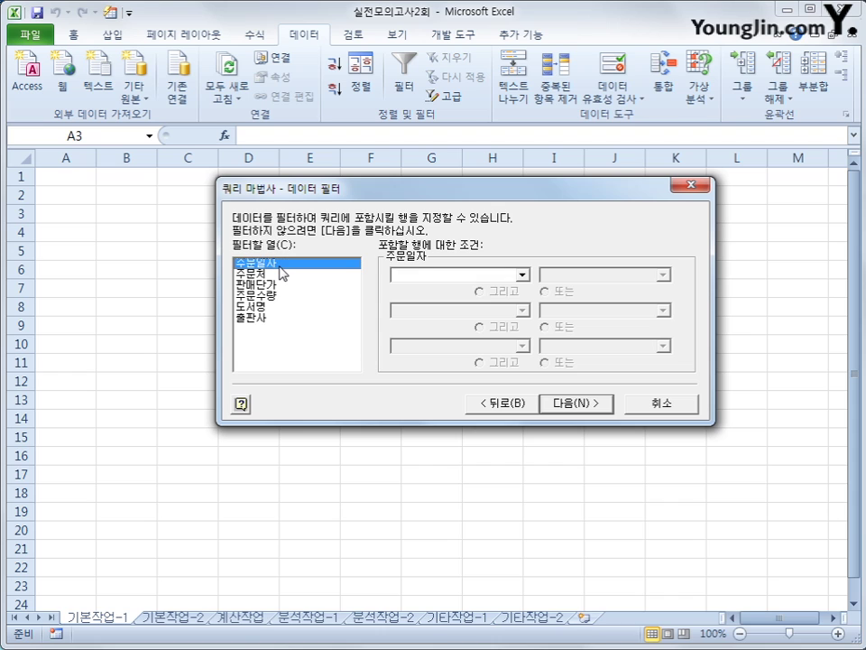
pyautogui.click(485, 275)
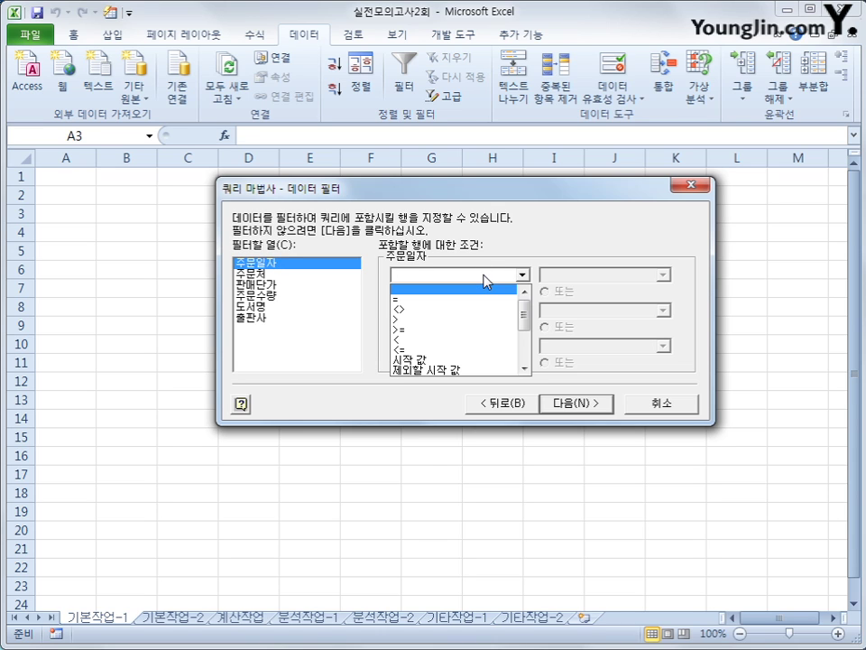
pyautogui.click(484, 352)
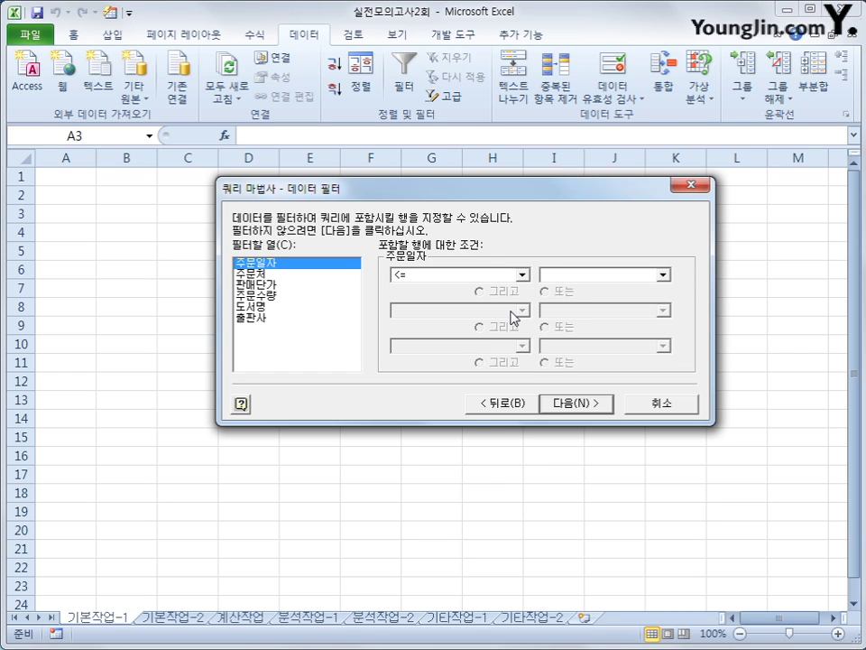
pyautogui.press('Tab')
pyautogui.write('2017-')
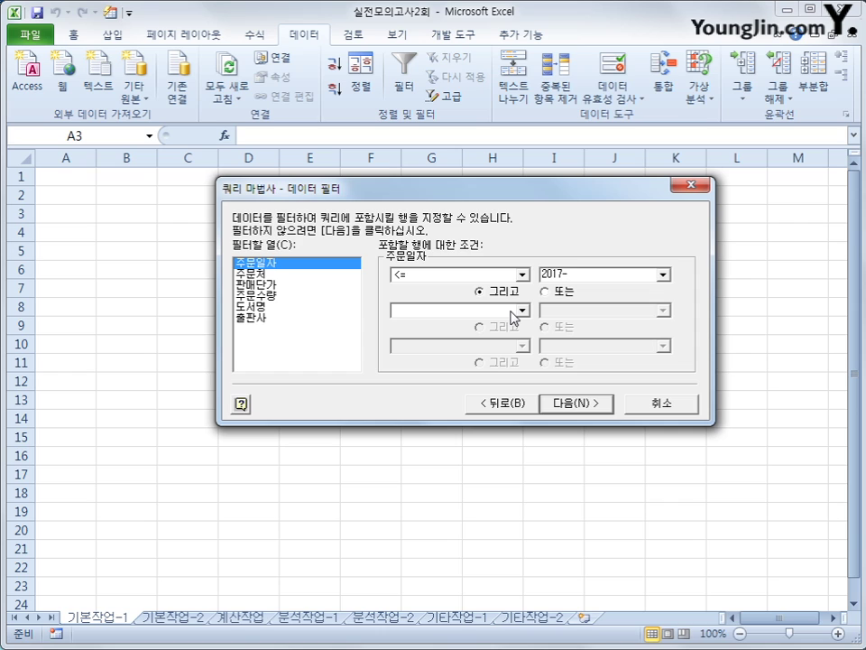
pyautogui.write('9-30')
# - Add a filter on 출판사 that keeps only rows not equal to (<>) T&T, and continue to the sort order
pyautogui.click(283, 318)
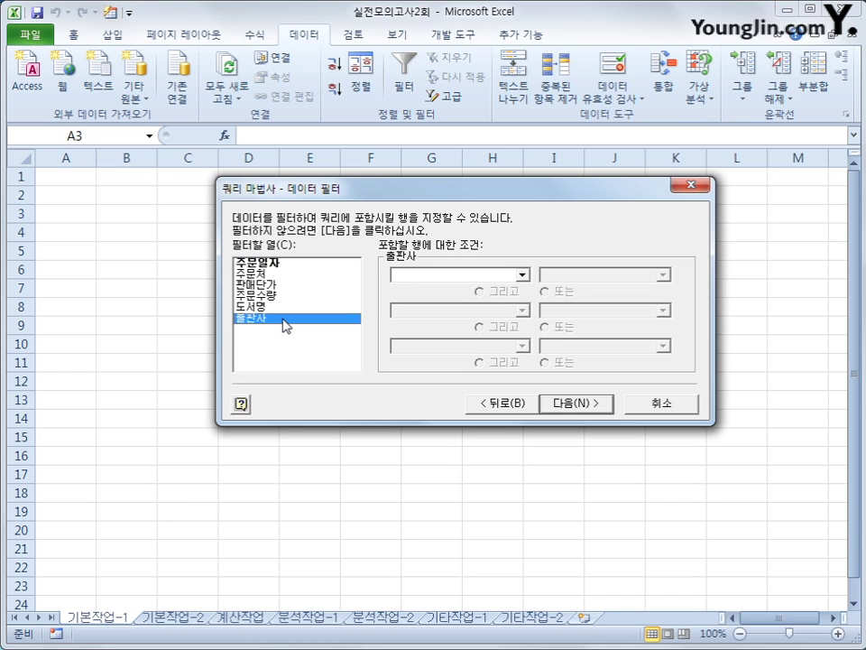
pyautogui.click(468, 275)
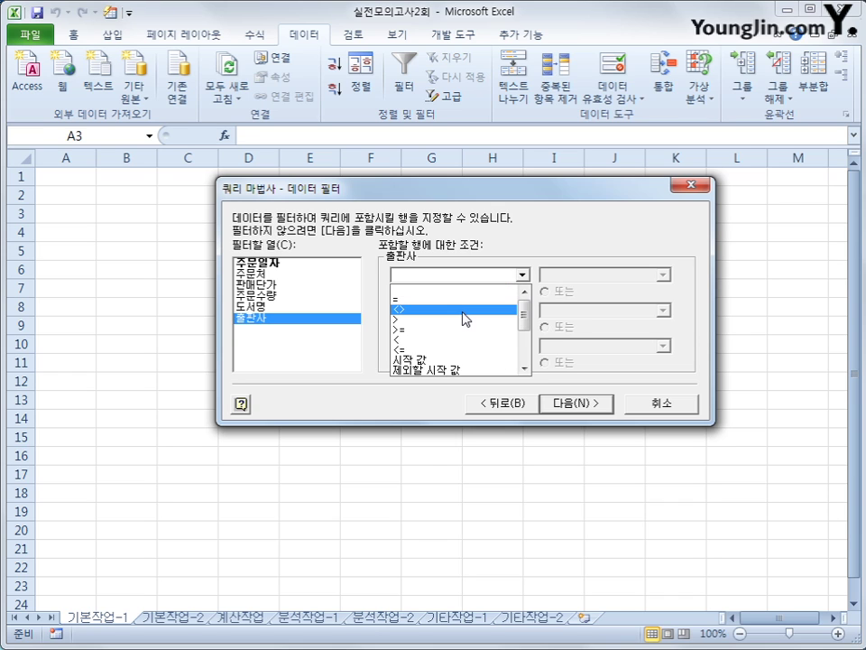
pyautogui.click(465, 318)
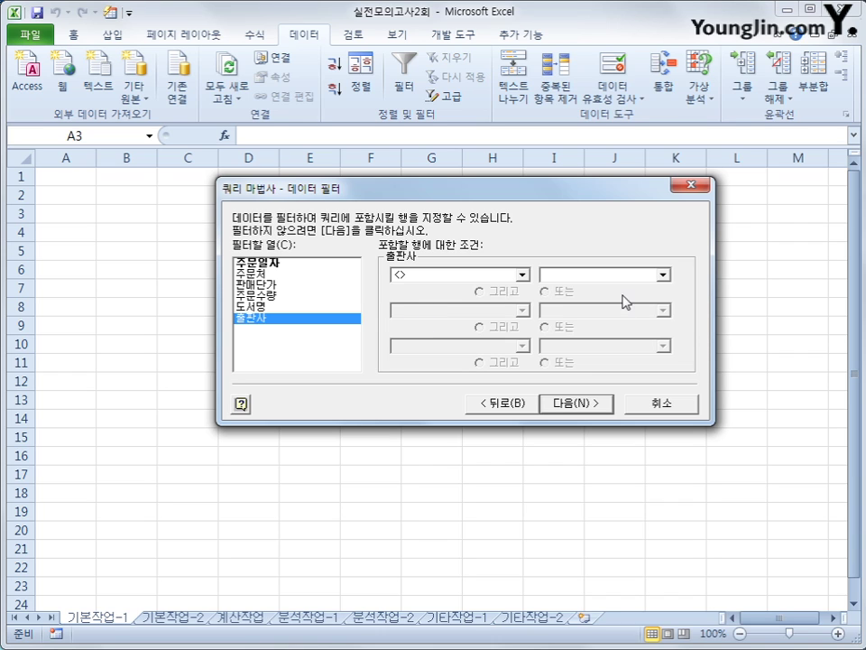
pyautogui.click(663, 275)
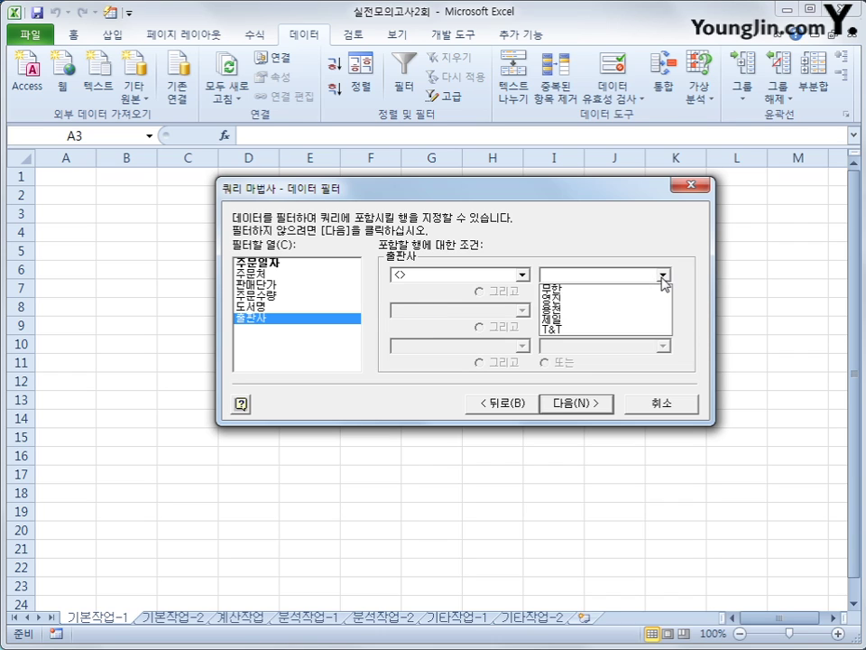
pyautogui.click(639, 329)
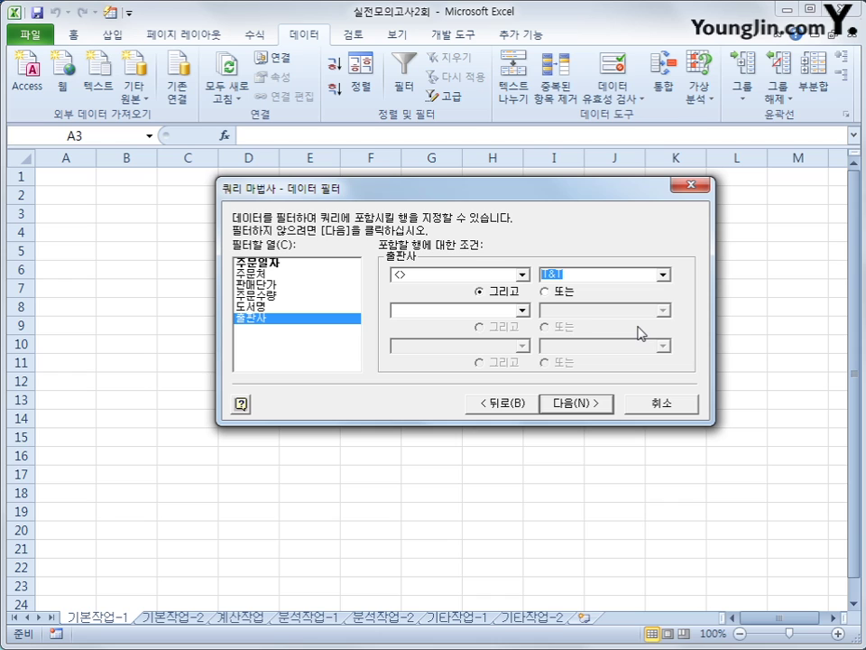
pyautogui.click(601, 408)
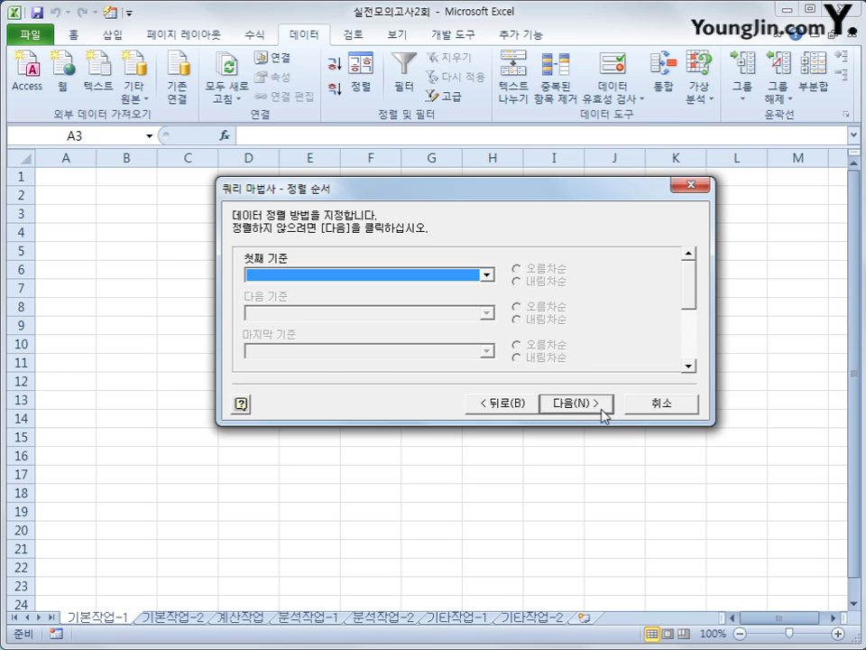
# - Sort the query results by 주문일자 ascending, with 주문처 ascending as the second criterion
pyautogui.click(456, 275)
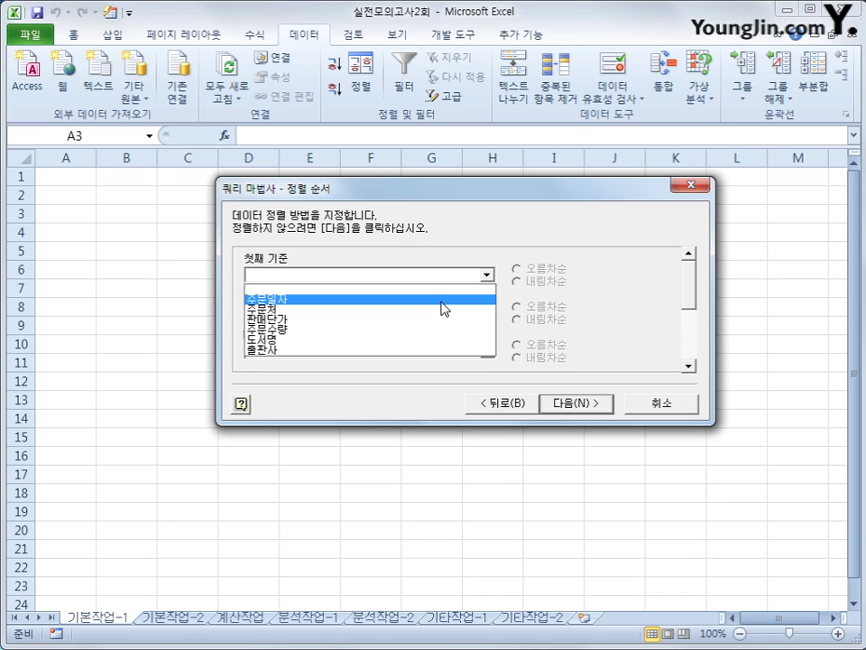
pyautogui.click(443, 309)
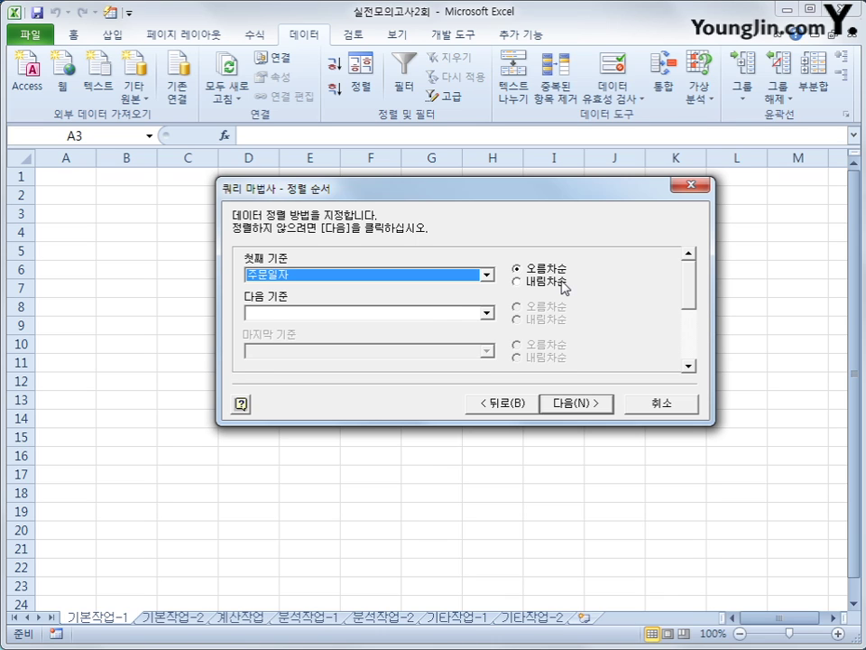
pyautogui.click(491, 313)
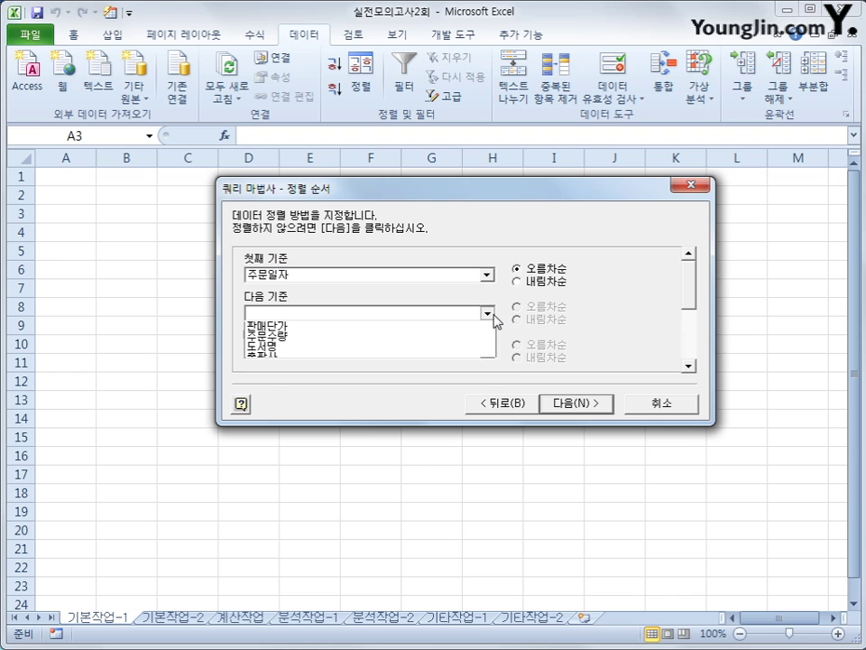
pyautogui.click(446, 338)
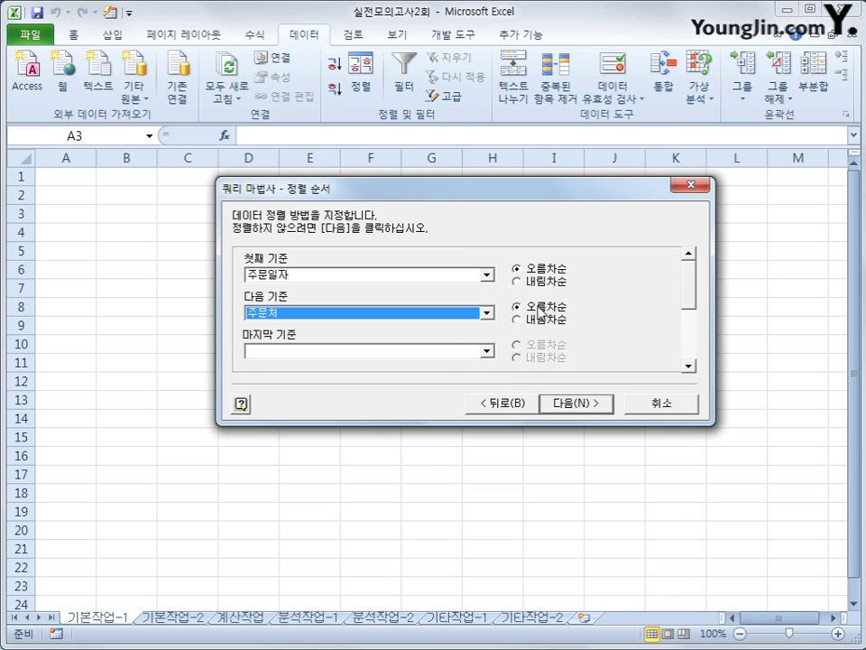
# - Finish the query and load its data as a table into the existing worksheet at cell A3
pyautogui.click(566, 404)
pyautogui.click(566, 405)
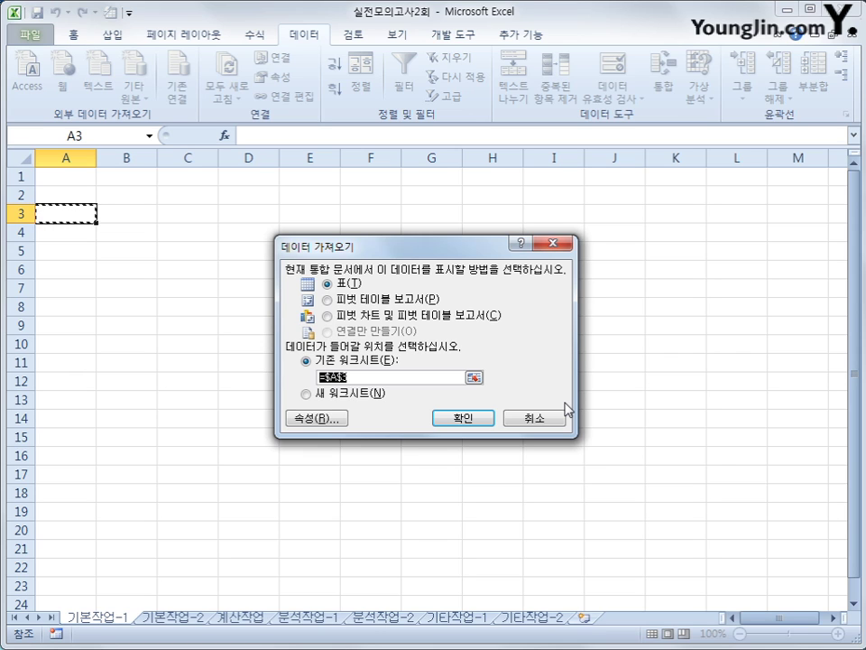
pyautogui.click(489, 418)
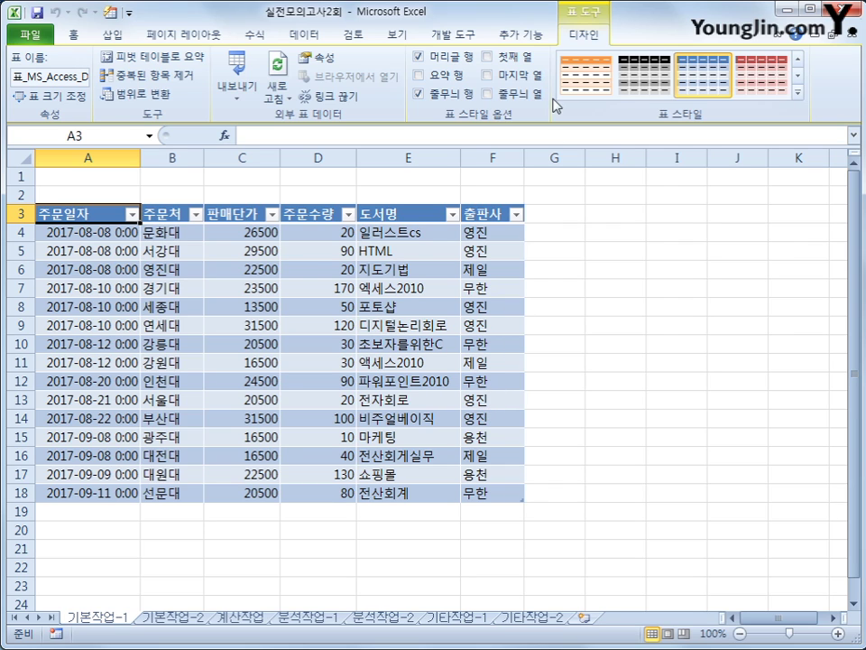
# - Convert the imported table to a normal range, accepting removal of the query definition
pyautogui.click(124, 102)
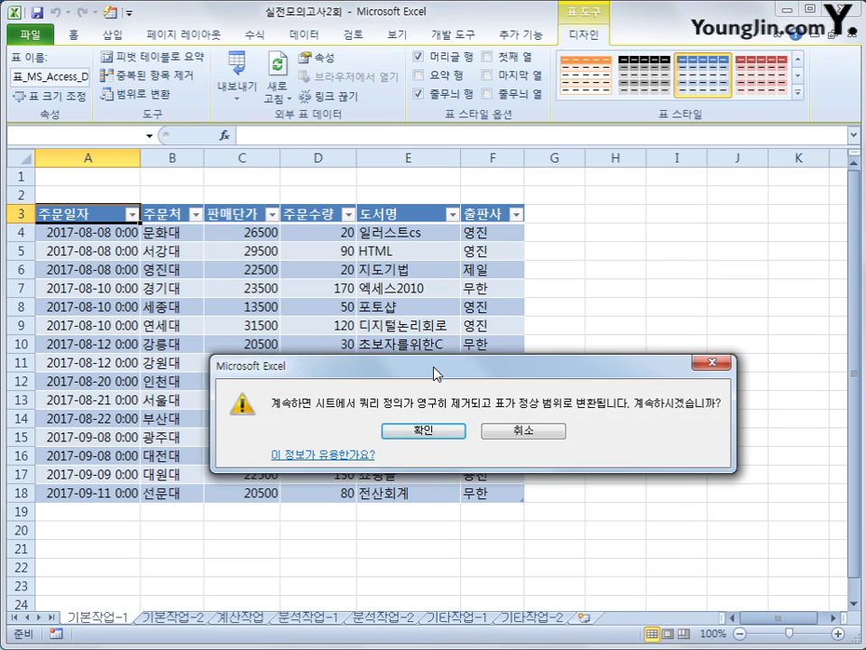
pyautogui.moveTo(436, 373); pyautogui.dragTo(441, 328)
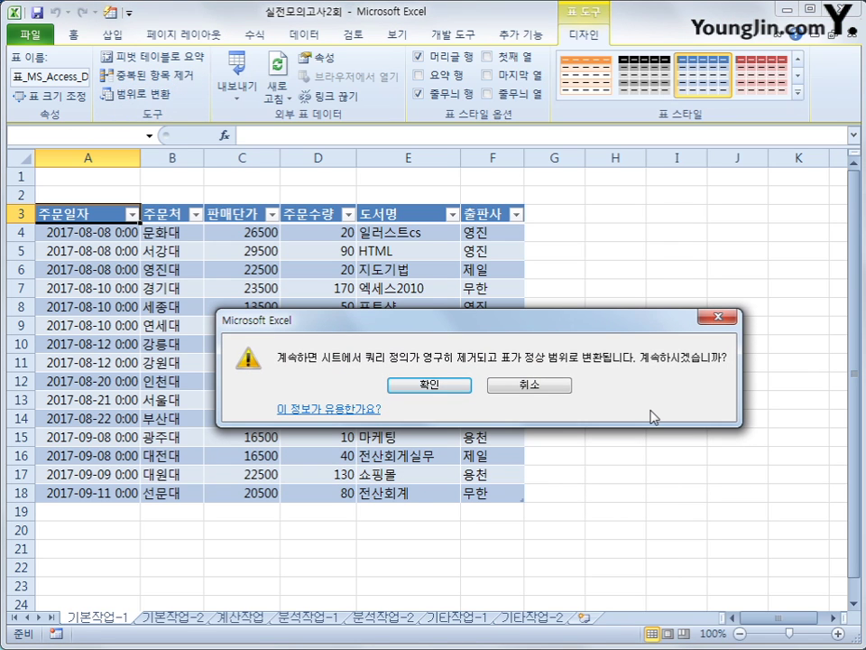
pyautogui.click(431, 387)
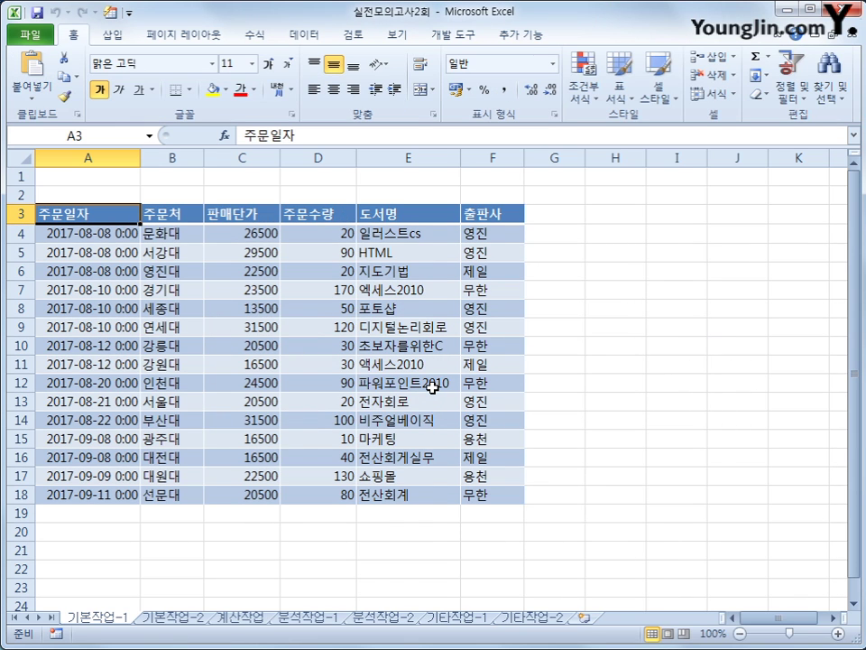
# - On the 기본작업-2 sheet, copy the 발행년도 header from H2 into cell A35 below the data
pyautogui.click(176, 618)
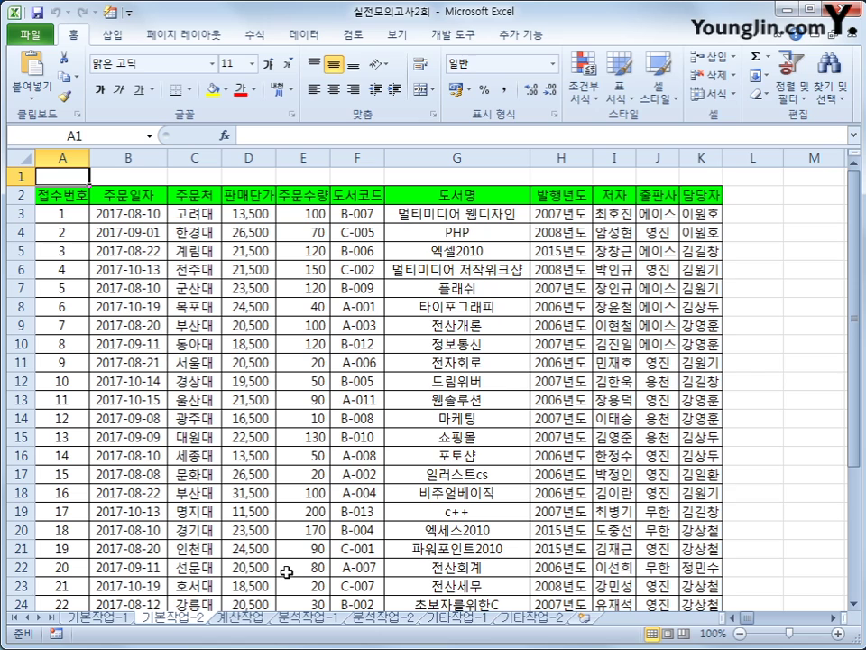
pyautogui.click(559, 194)
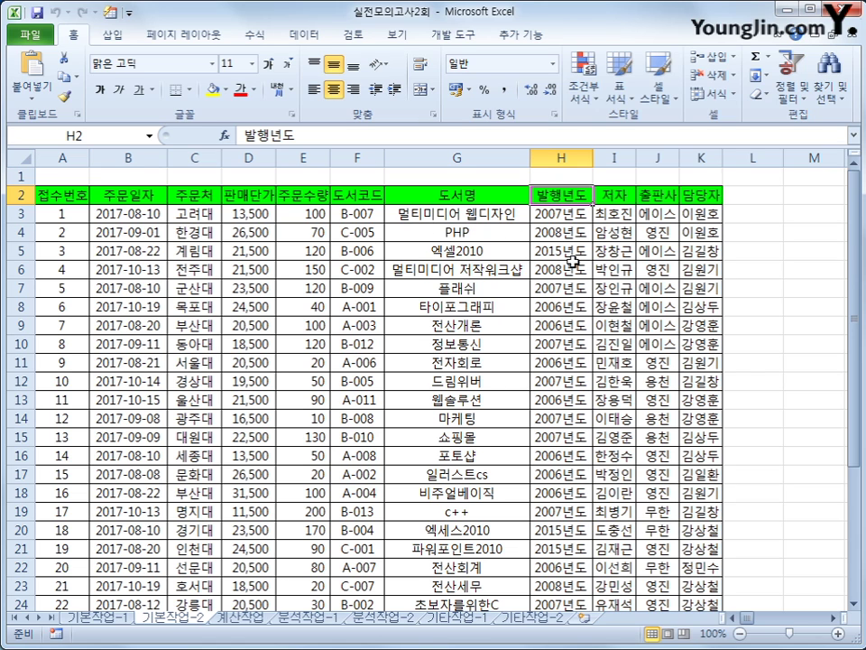
pyautogui.scroll(-1, 587, 478)
pyautogui.scroll(-4, 609, 547)
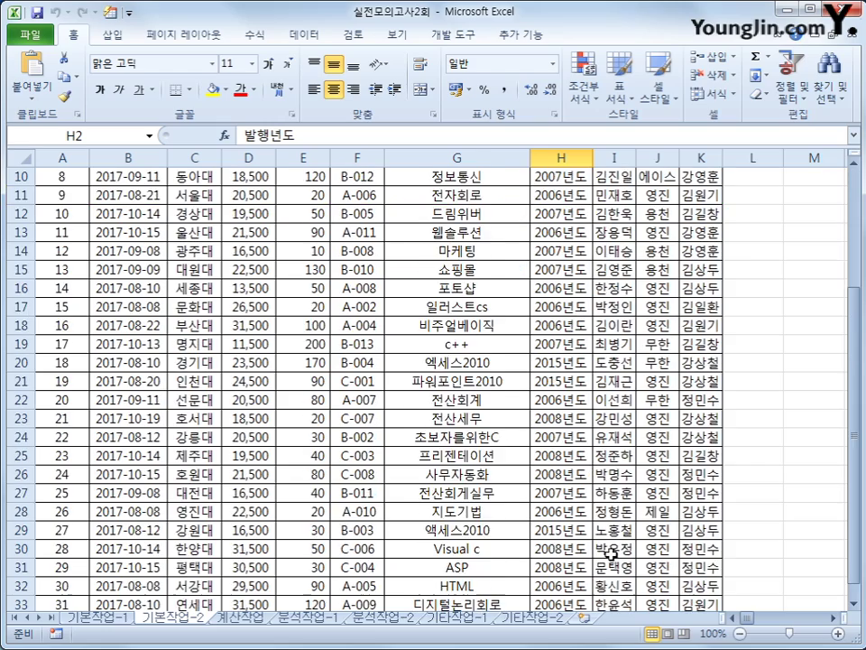
pyautogui.scroll(2, 611, 552)
pyautogui.scroll(3, 611, 548)
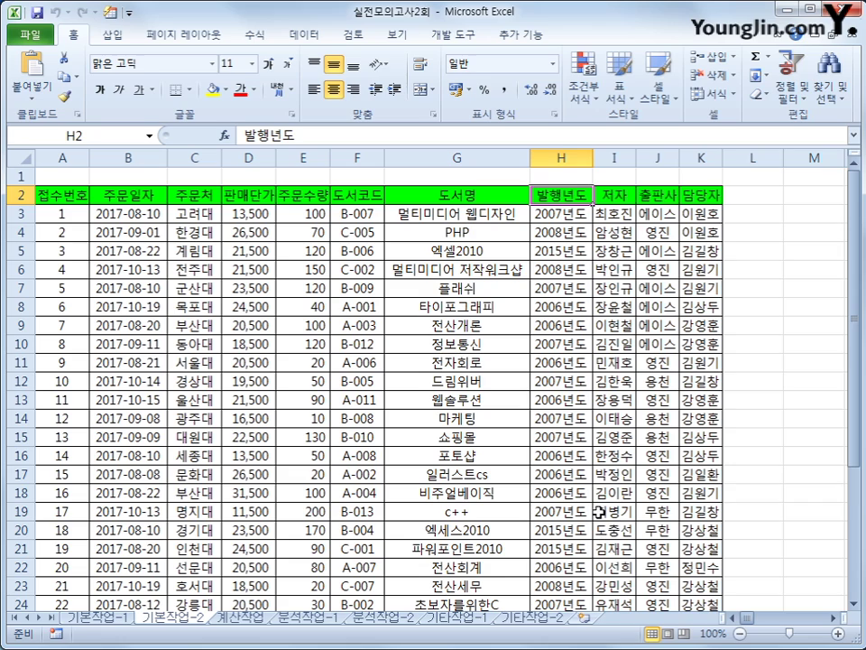
pyautogui.scroll(-1, 420, 487)
pyautogui.scroll(-3, 406, 487)
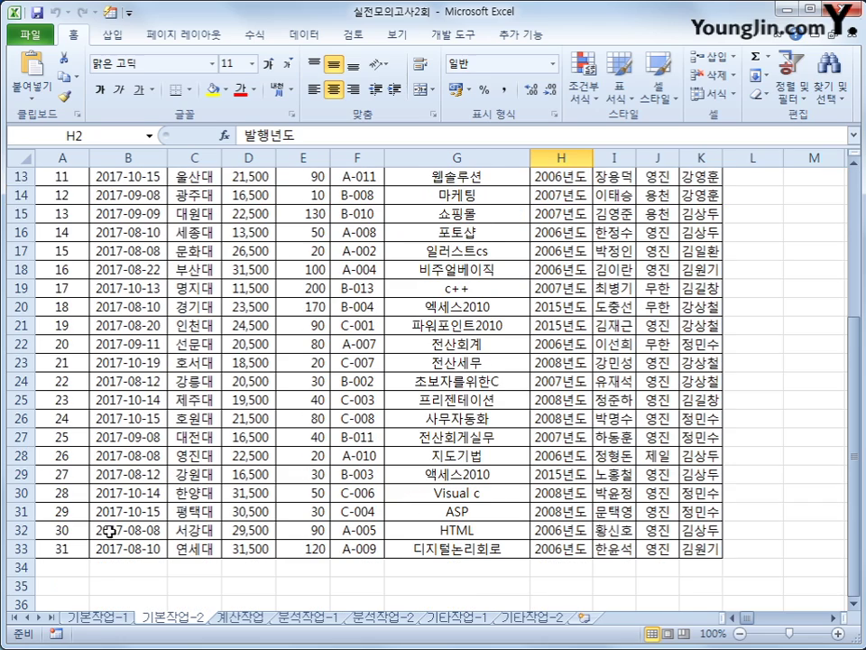
pyautogui.scroll(4, 440, 472)
pyautogui.hotkey('ctrl', 'c')
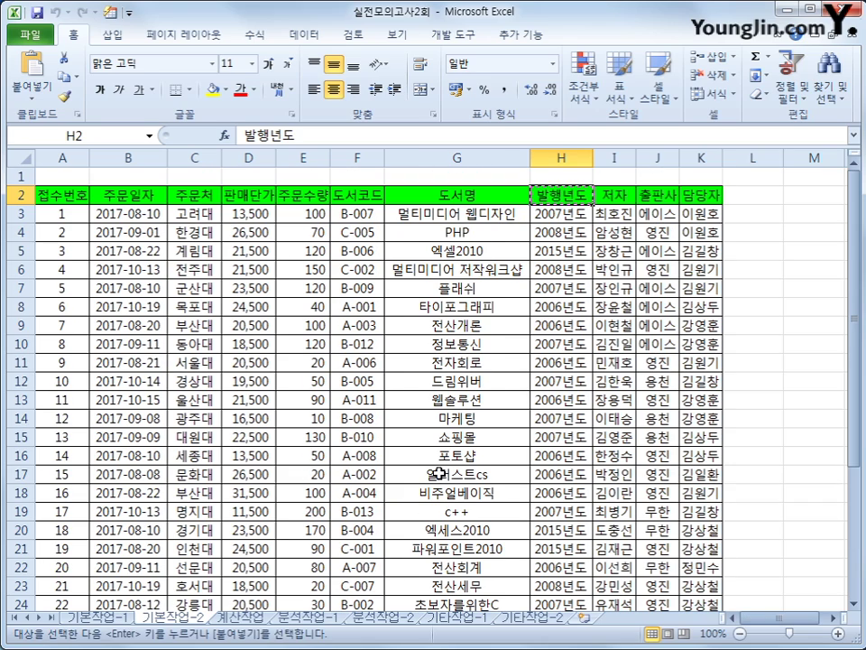
pyautogui.scroll(-1, 52, 605)
pyautogui.scroll(-4, 82, 605)
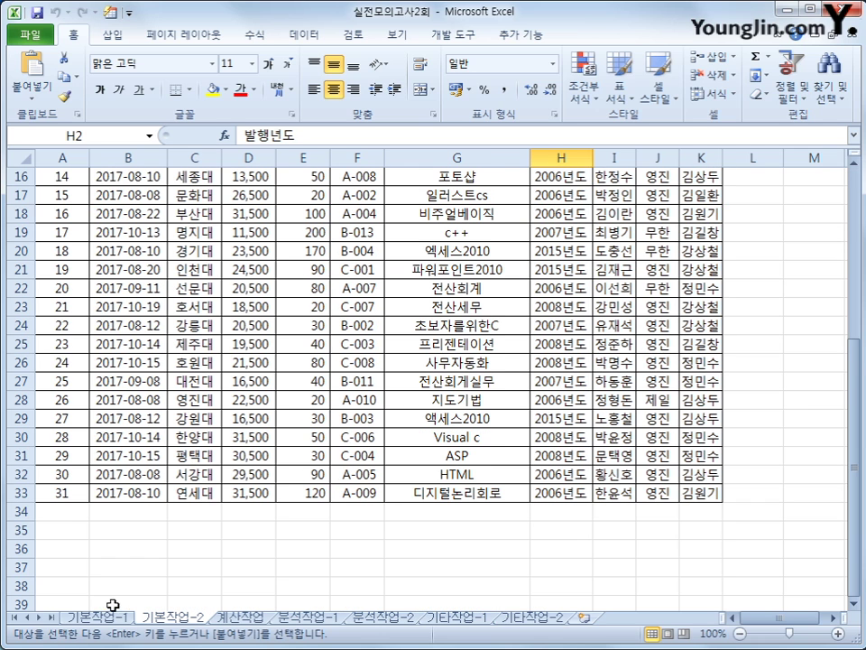
pyautogui.click(71, 537)
pyautogui.hotkey('ctrl', 'v')
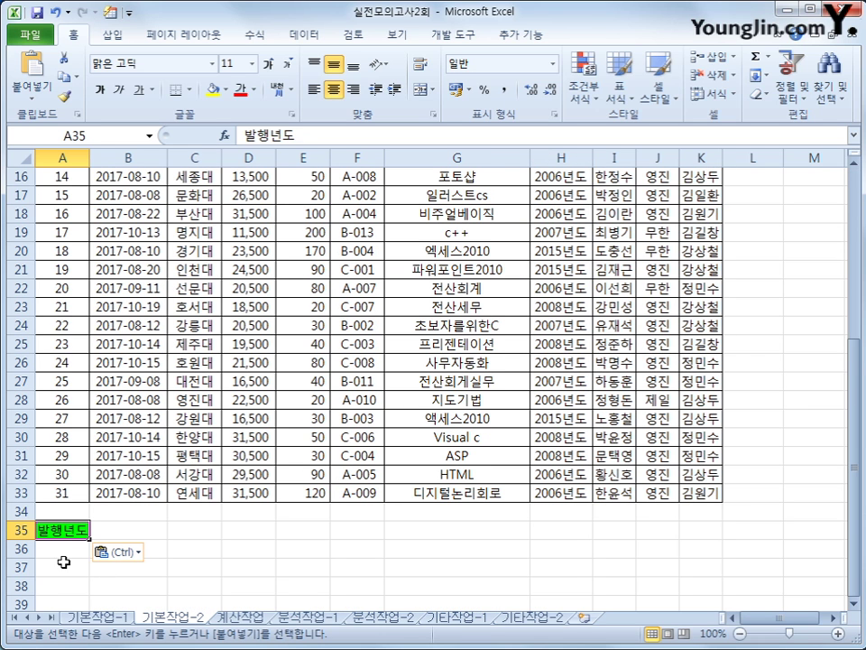
# - Enter 2009 as the 발행년도 criterion in cell A36
pyautogui.click(67, 552)
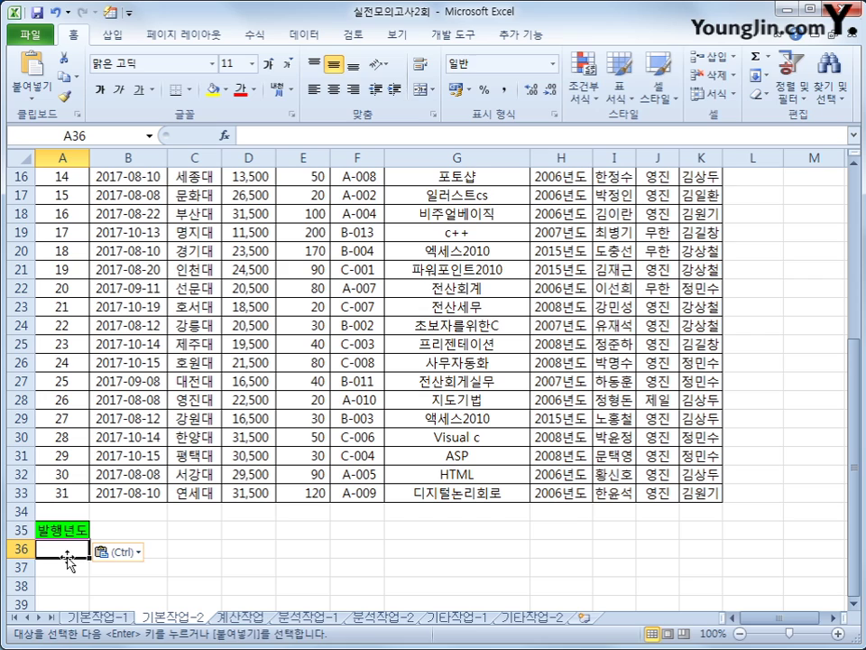
pyautogui.write('2009')
pyautogui.press('Return')
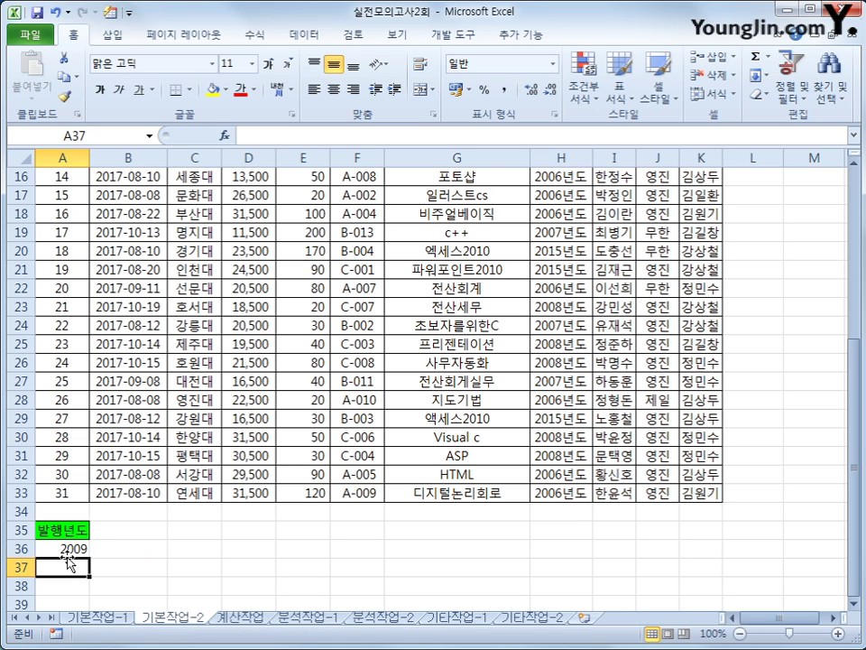
# - Copy the 출판사 header together with a 영진 entry from the publisher column into B35:B36
pyautogui.scroll(5, 217, 442)
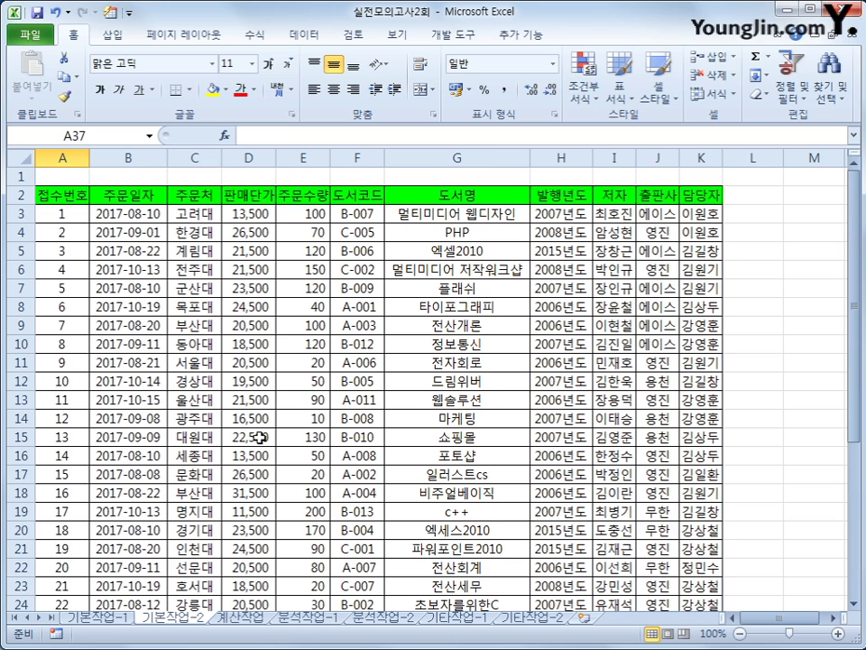
pyautogui.click(661, 197)
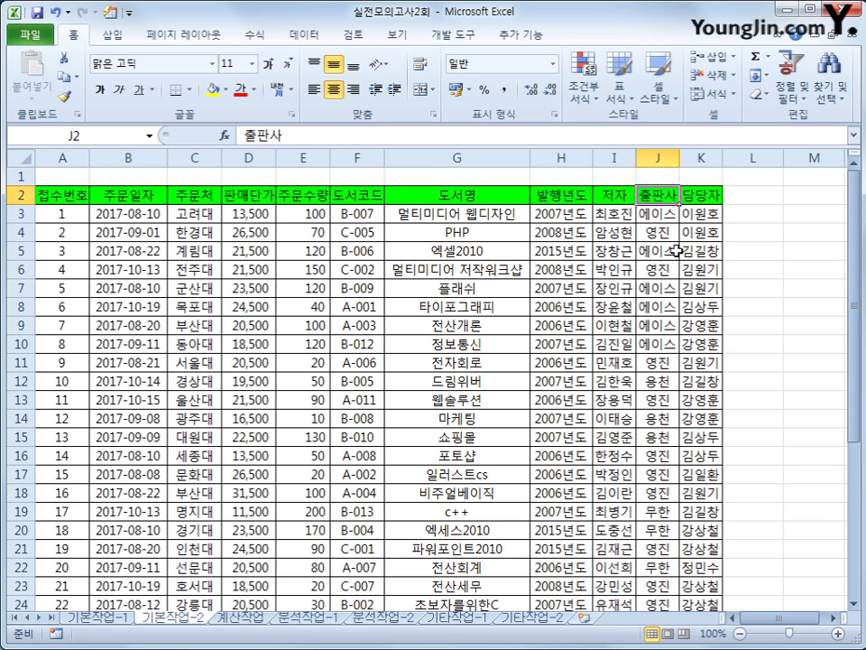
pyautogui.keyDown('ctrl'); pyautogui.click(662, 365); pyautogui.keyUp('ctrl')
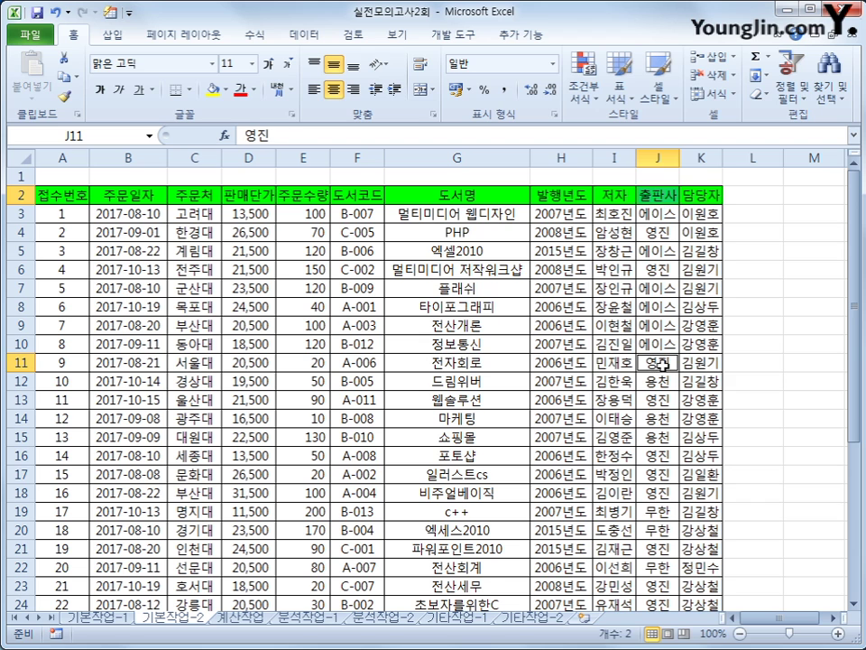
pyautogui.hotkey('ctrl', 'c')
pyautogui.scroll(-3, 452, 406)
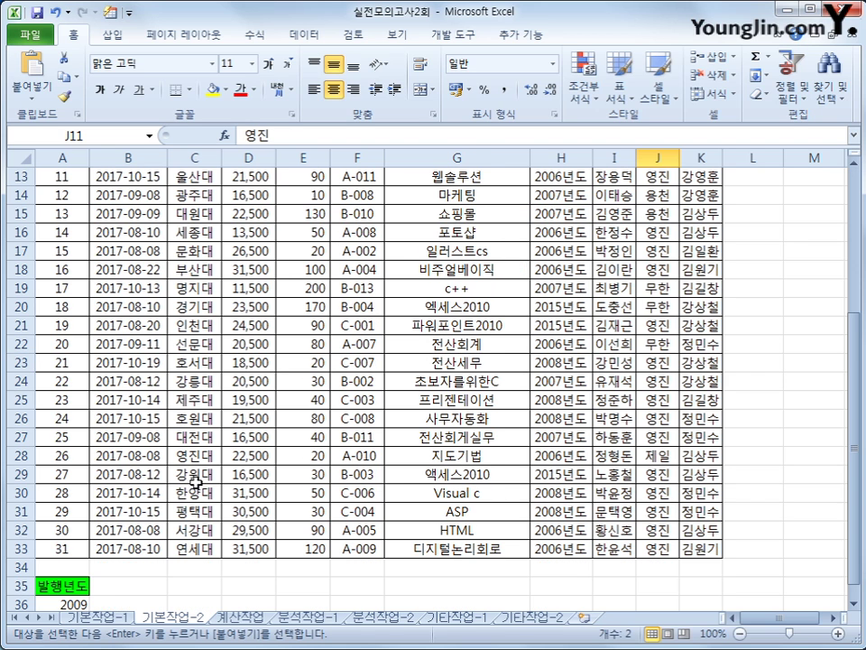
pyautogui.click(125, 586)
pyautogui.hotkey('ctrl', 'v')
pyautogui.scroll(-3, 162, 541)
# - Move the 영진 criterion from B36 down to B37, dismissing the clipboard warning
pyautogui.click(145, 438)
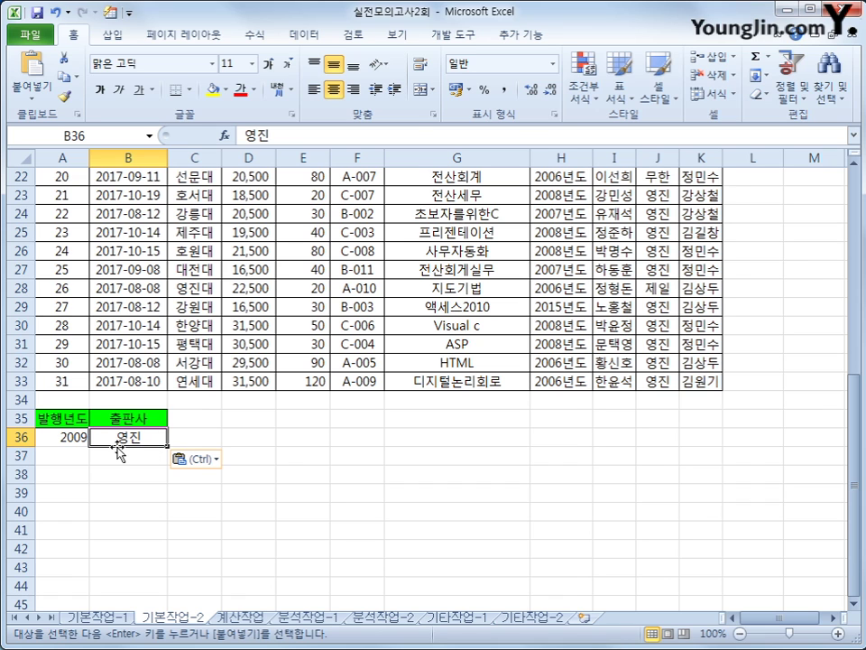
pyautogui.moveTo(118, 445); pyautogui.dragTo(124, 462)
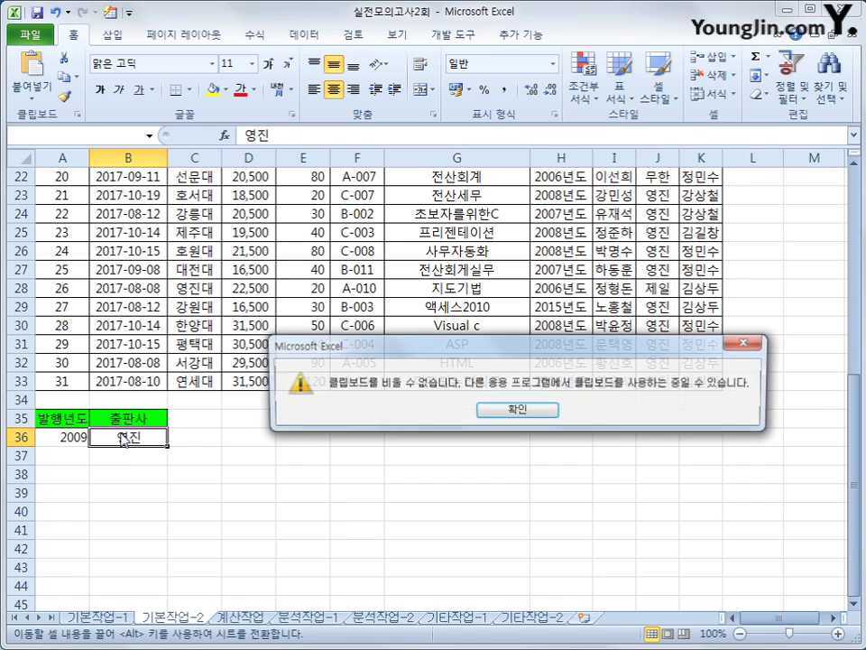
pyautogui.click(533, 412)
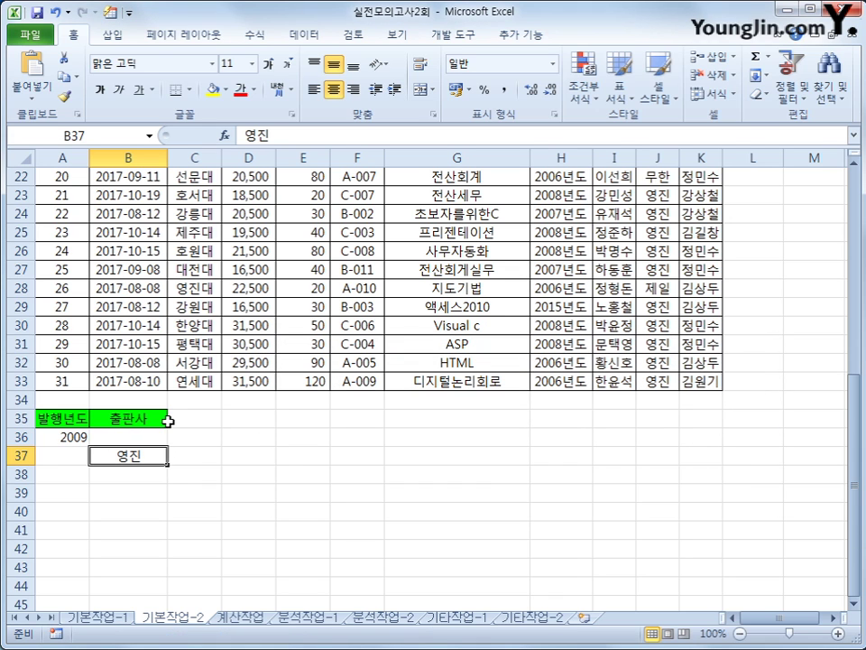
# - Copy the 주문수량 header from E2 into both C35 and D35 of the criteria range
pyautogui.press('Up')
pyautogui.press('Up')
pyautogui.press('Right')
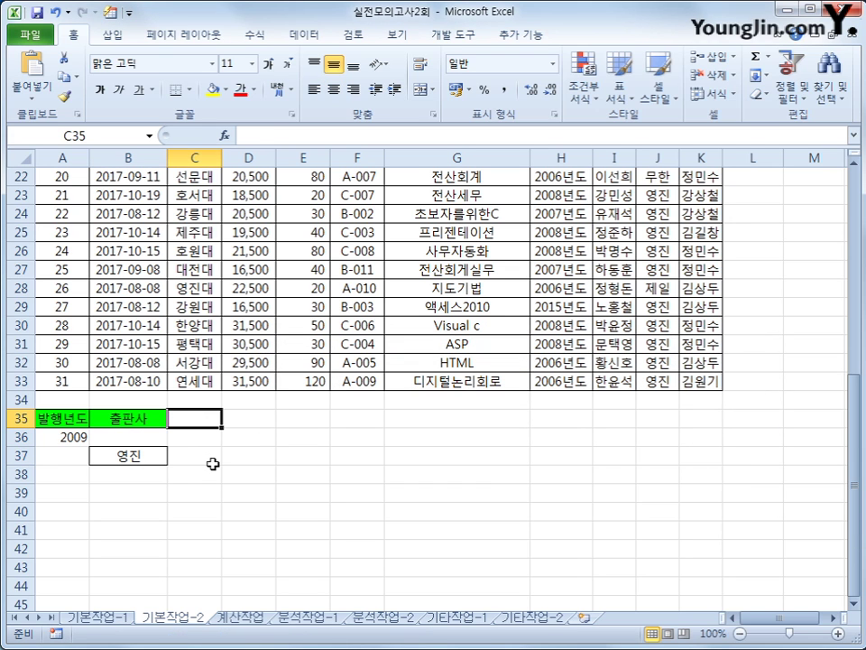
pyautogui.scroll(7, 213, 464)
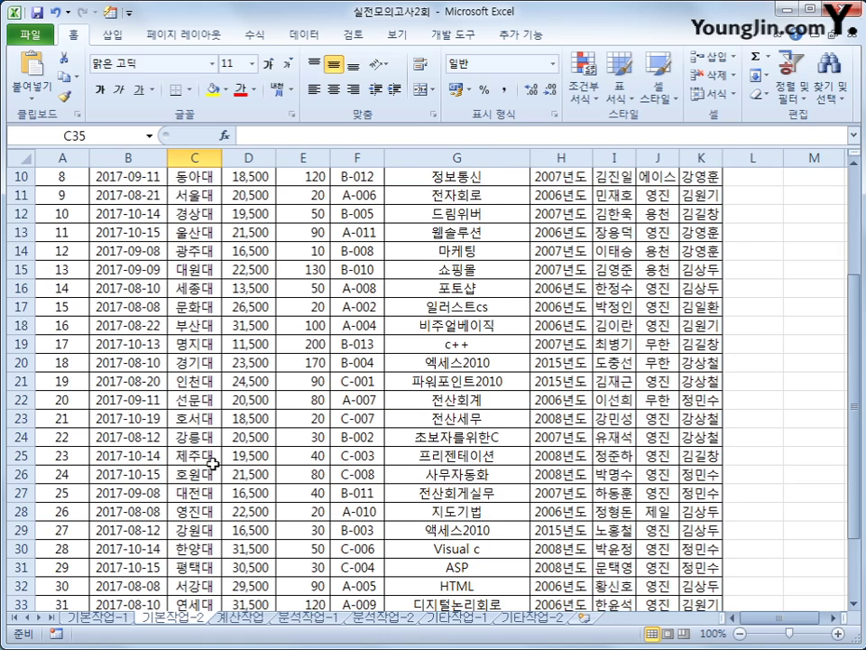
pyautogui.click(305, 192)
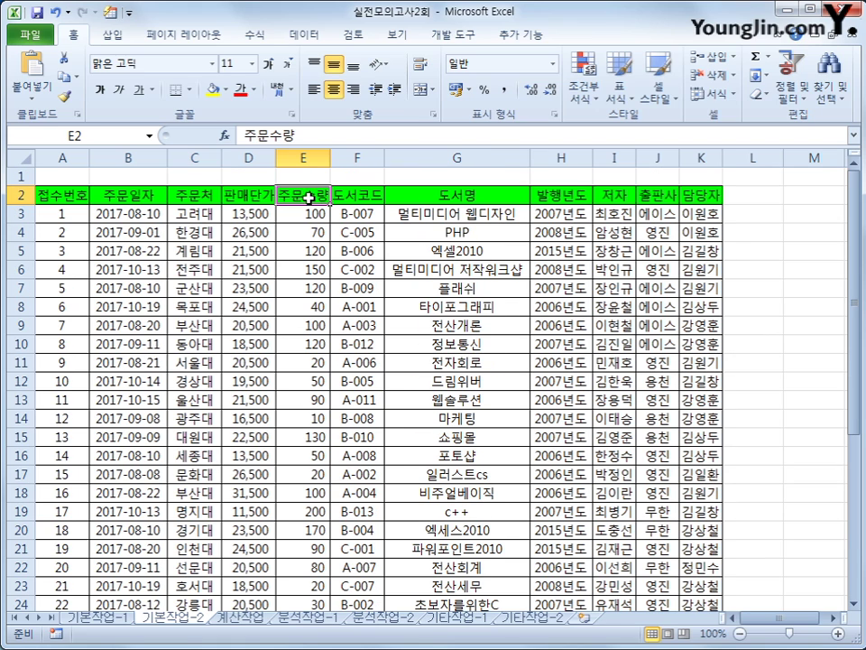
pyautogui.hotkey('ctrl', 'c')
pyautogui.scroll(-7, 200, 420)
pyautogui.click(200, 419)
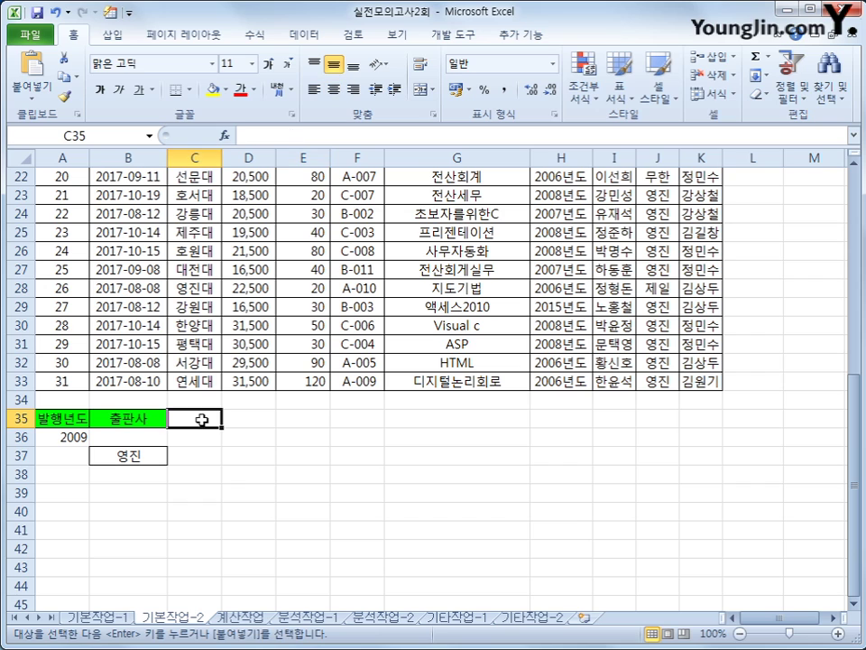
pyautogui.hotkey('ctrl', 'v')
pyautogui.click(256, 420)
pyautogui.hotkey('ctrl', 'v')
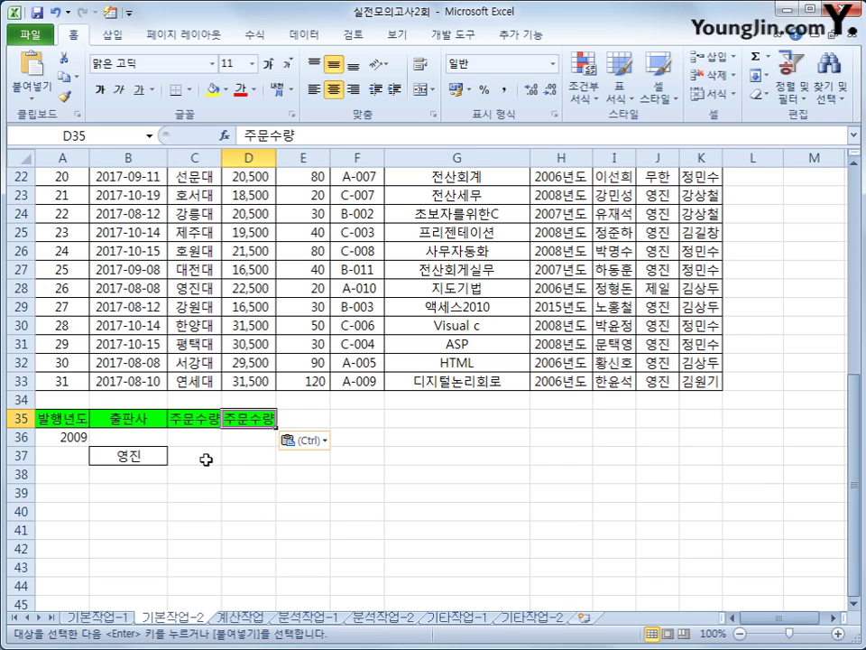
# - Enter the order quantity criteria >=30 in C37 and <=100 in D37
pyautogui.click(206, 457)
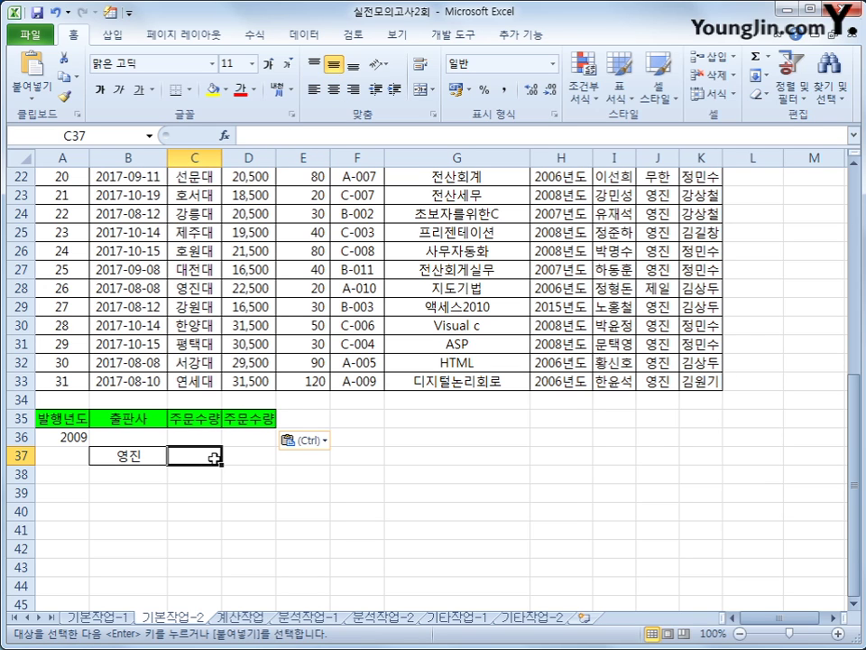
pyautogui.write('>=30')
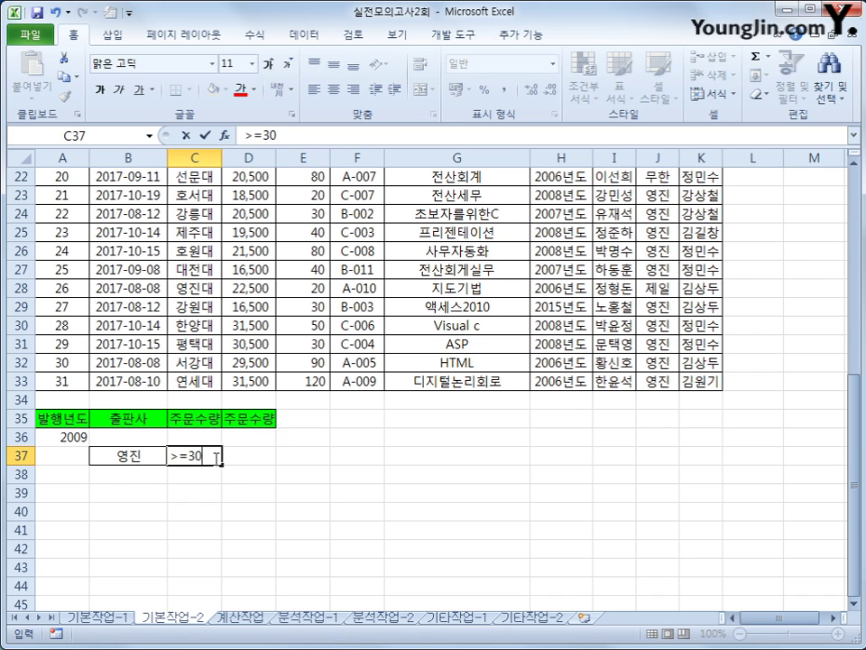
pyautogui.press('Tab')
pyautogui.write('<=100')
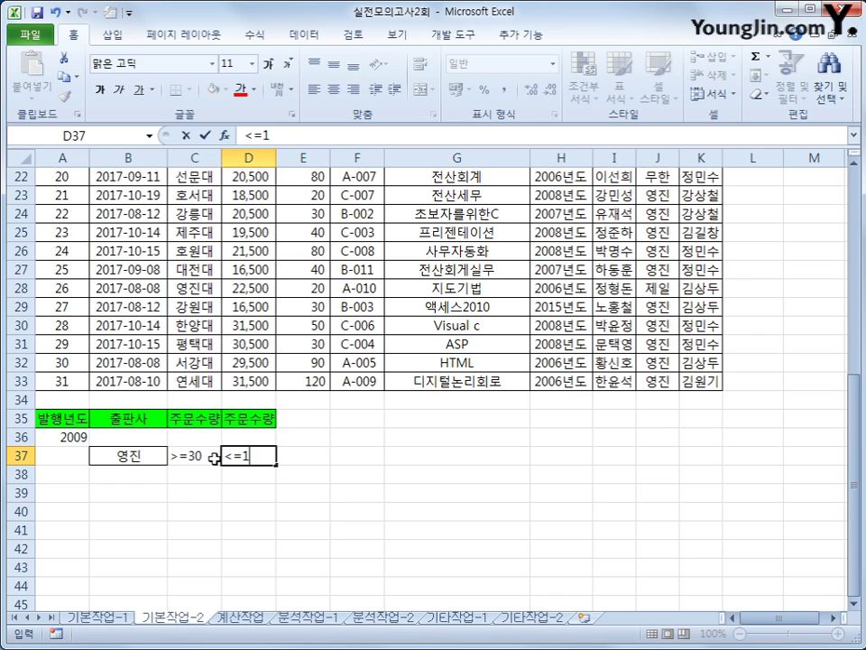
pyautogui.press('Return')
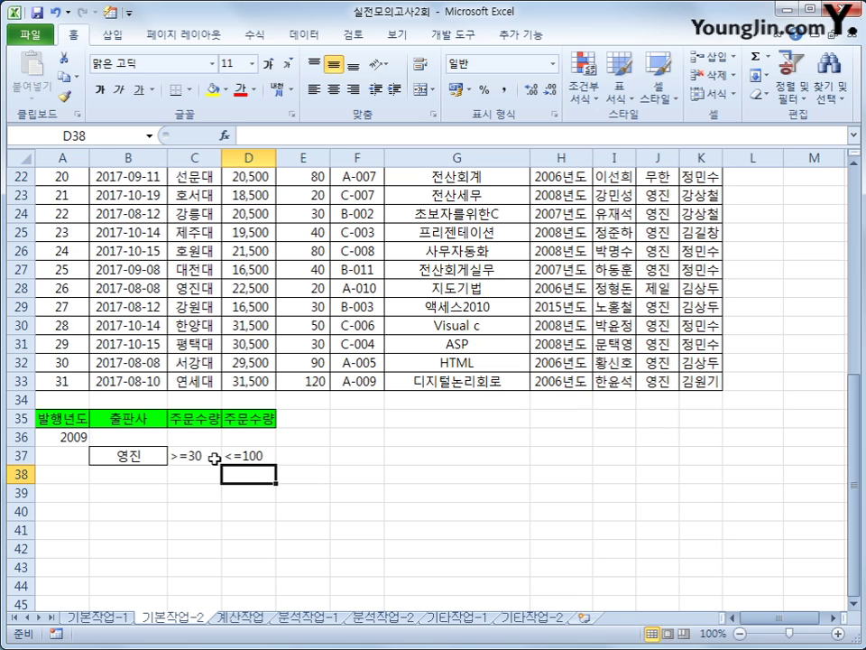
# - Copy the 접수번호, 주문처 and 주문수량 headers from row 2 into A39:C39 as the output headings
pyautogui.scroll(7, 216, 458)
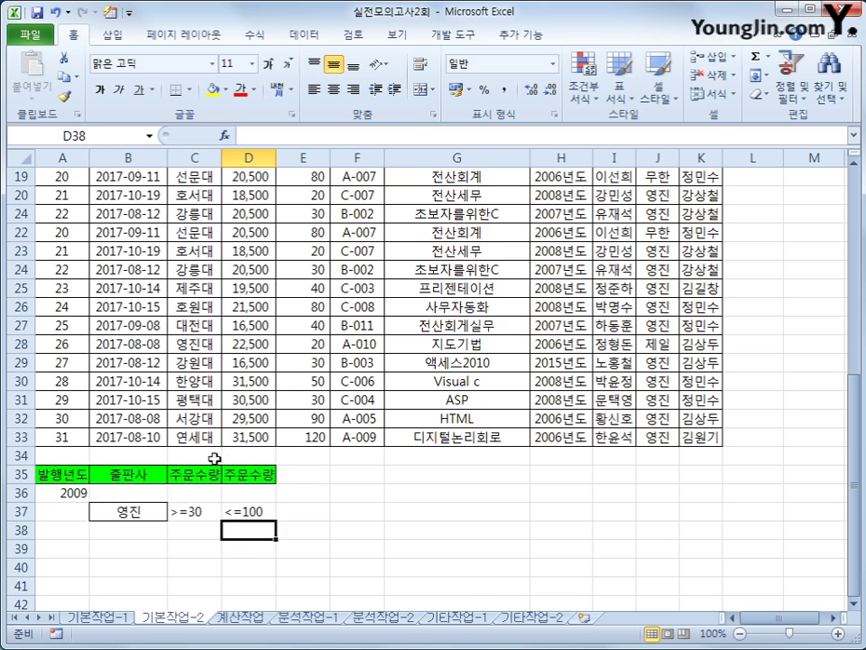
pyautogui.click(74, 197)
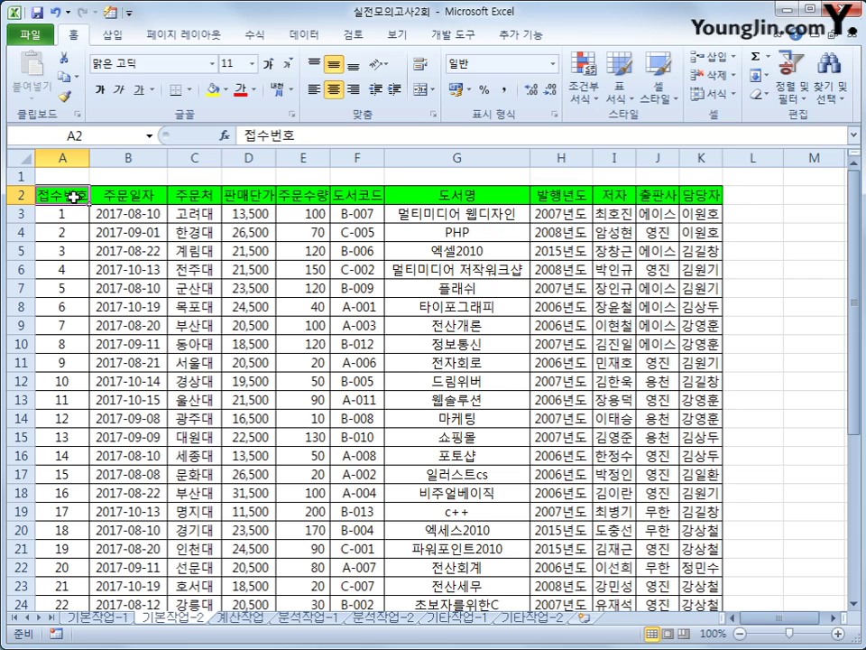
pyautogui.keyDown('ctrl'); pyautogui.click(198, 194); pyautogui.keyUp('ctrl')
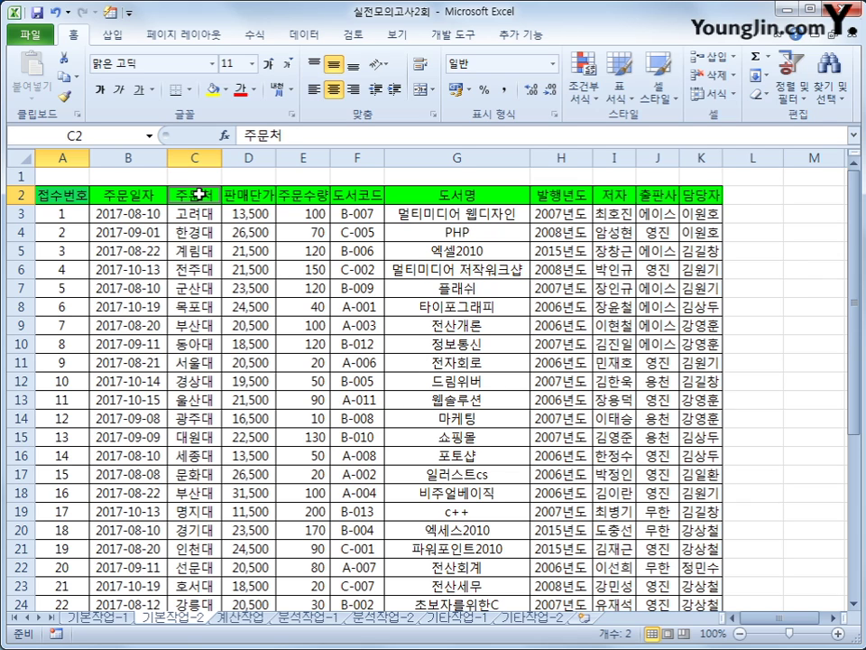
pyautogui.keyDown('ctrl'); pyautogui.click(310, 198); pyautogui.keyUp('ctrl')
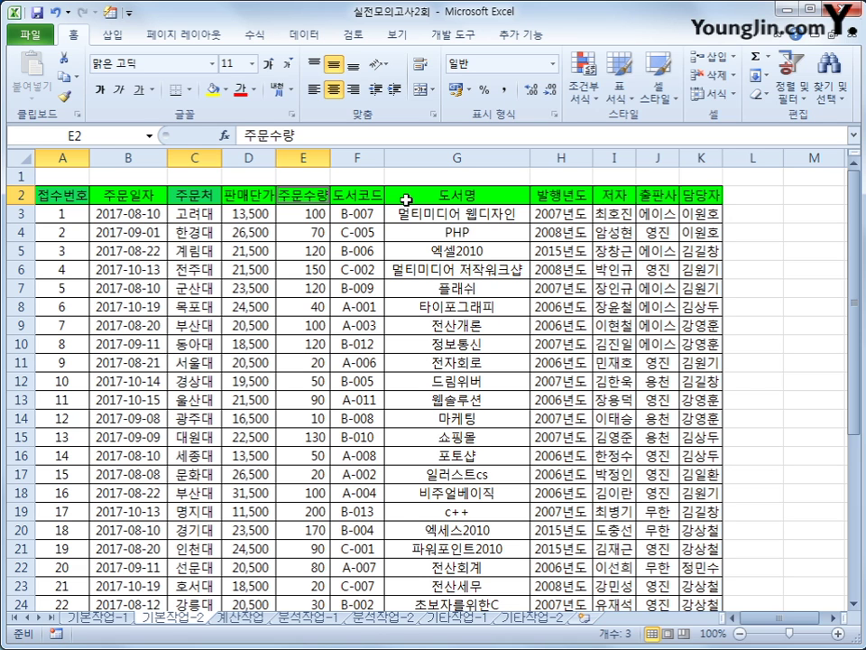
pyautogui.hotkey('ctrl', 'c')
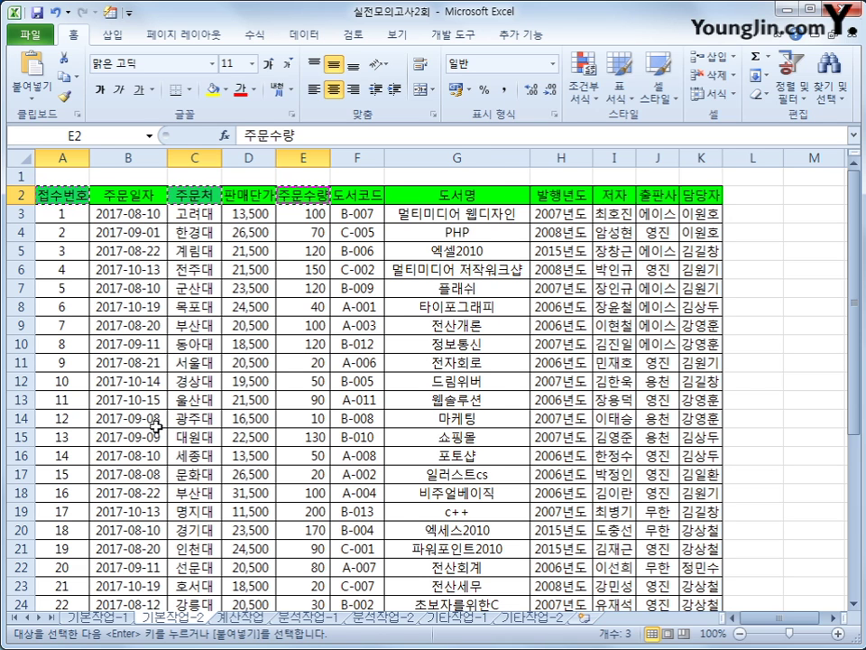
pyautogui.scroll(-5, 154, 480)
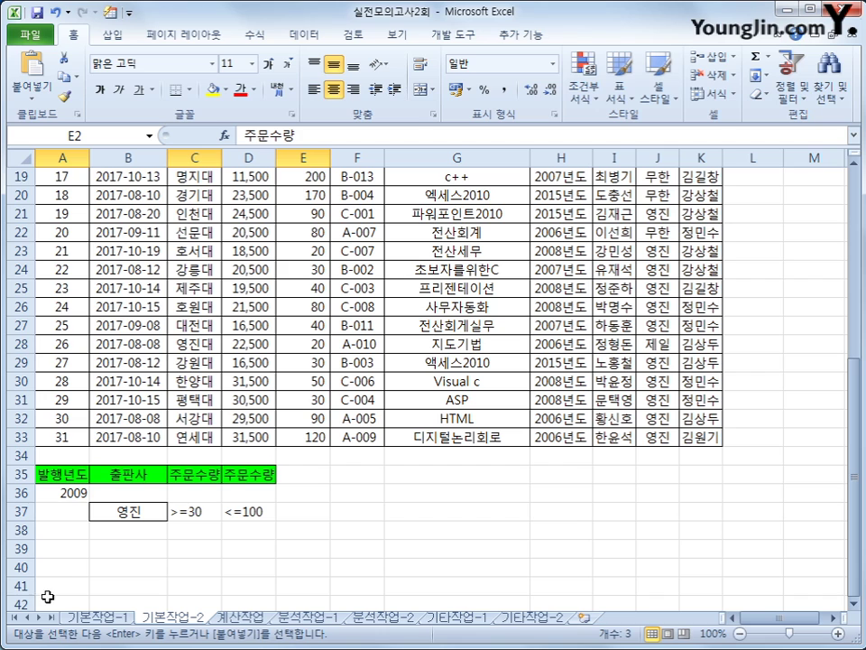
pyautogui.click(56, 550)
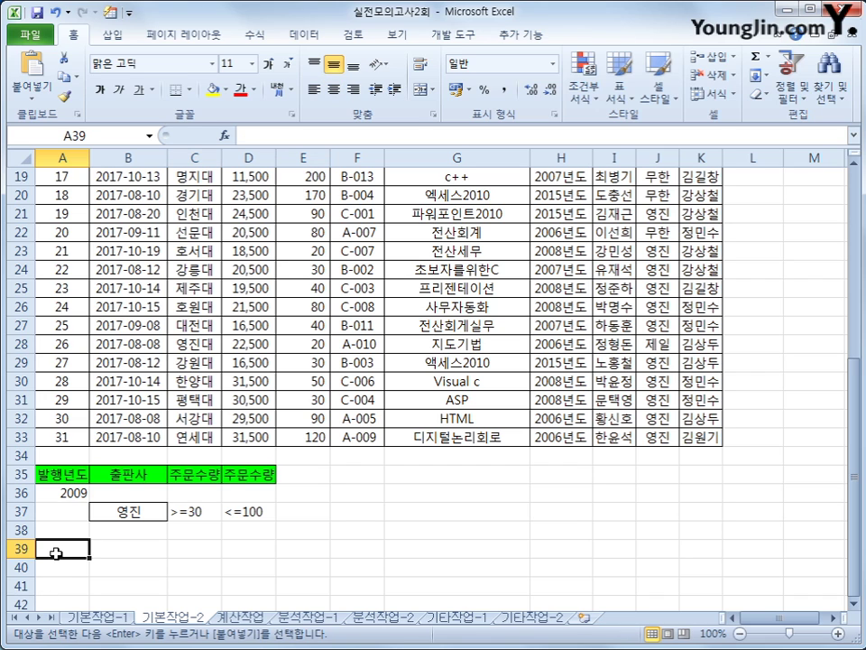
pyautogui.hotkey('ctrl', 'v')
pyautogui.scroll(4, 216, 550)
pyautogui.scroll(-1, 209, 558)
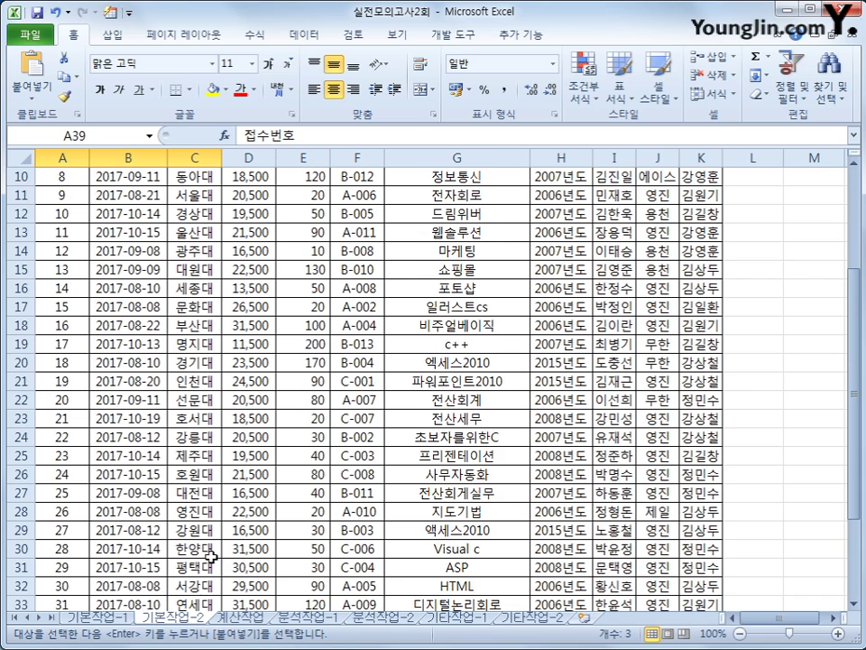
pyautogui.scroll(-4, 209, 557)
pyautogui.click(185, 491)
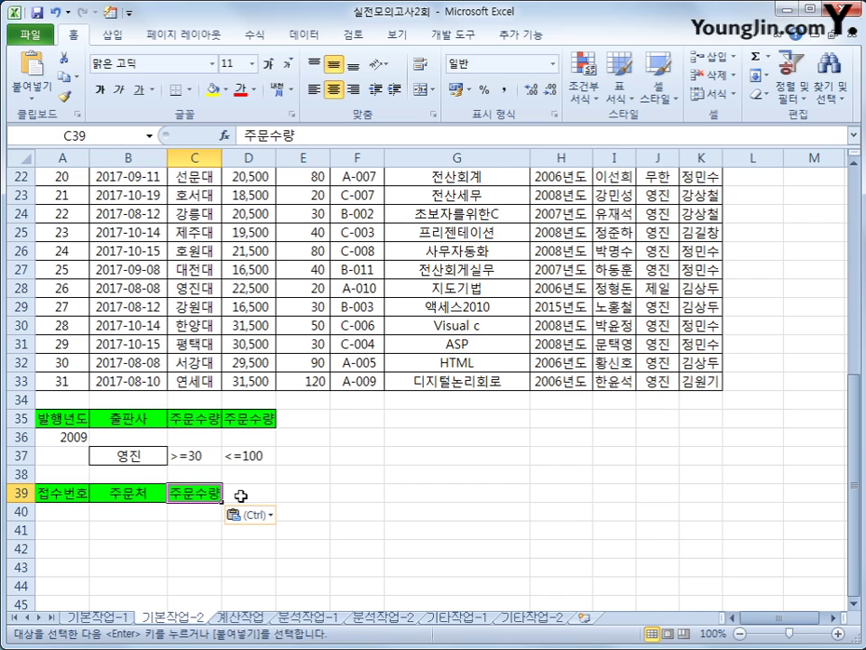
# - Copy the 판매단가, 도서코드 and 저자 headers from row 2 into D39:F39 to extend the output headings
pyautogui.scroll(7, 241, 496)
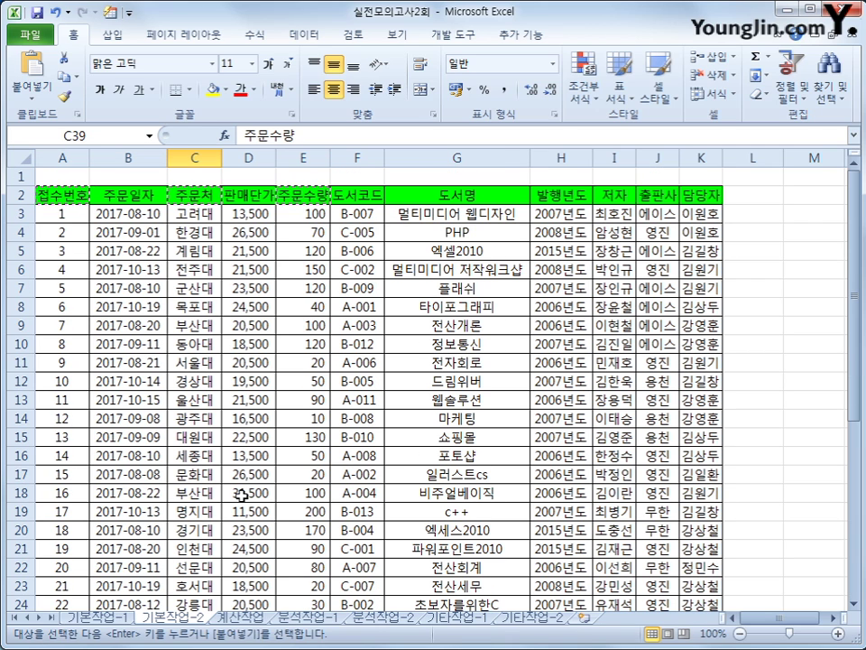
pyautogui.click(248, 200)
pyautogui.keyDown('ctrl'); pyautogui.click(358, 194); pyautogui.keyUp('ctrl')
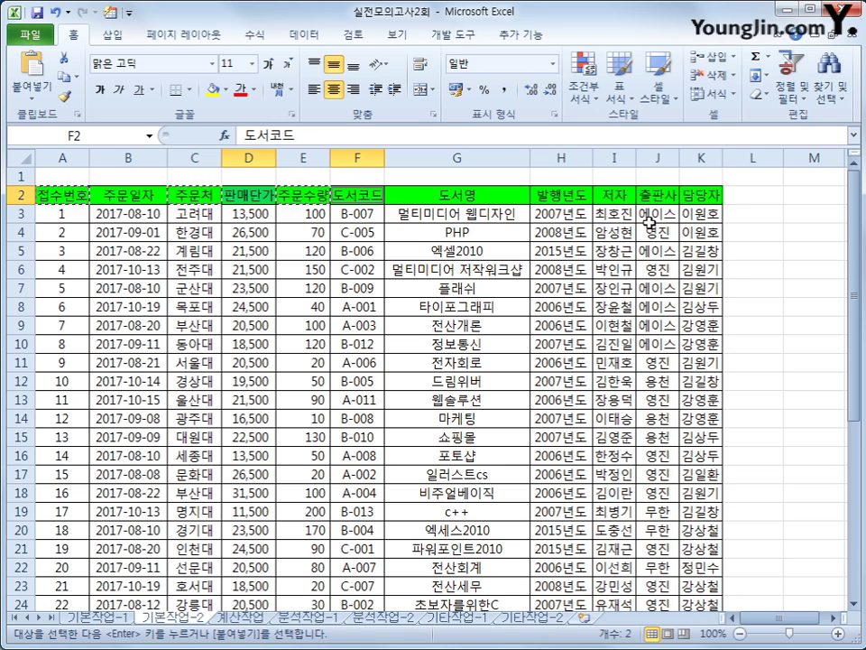
pyautogui.keyDown('ctrl'); pyautogui.click(614, 194); pyautogui.keyUp('ctrl')
pyautogui.hotkey('ctrl', 'c')
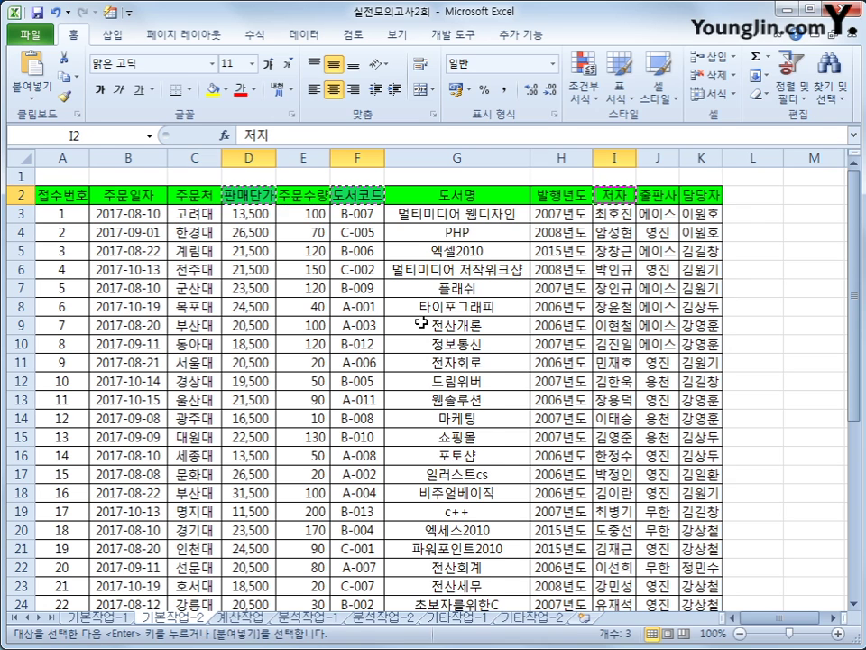
pyautogui.scroll(-7, 420, 322)
pyautogui.click(254, 494)
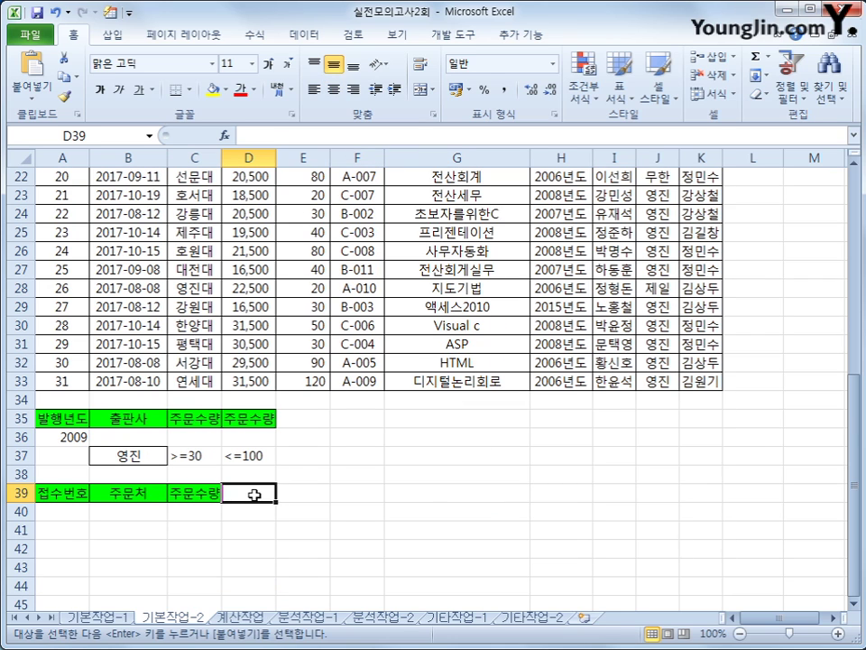
pyautogui.hotkey('ctrl', 'v')
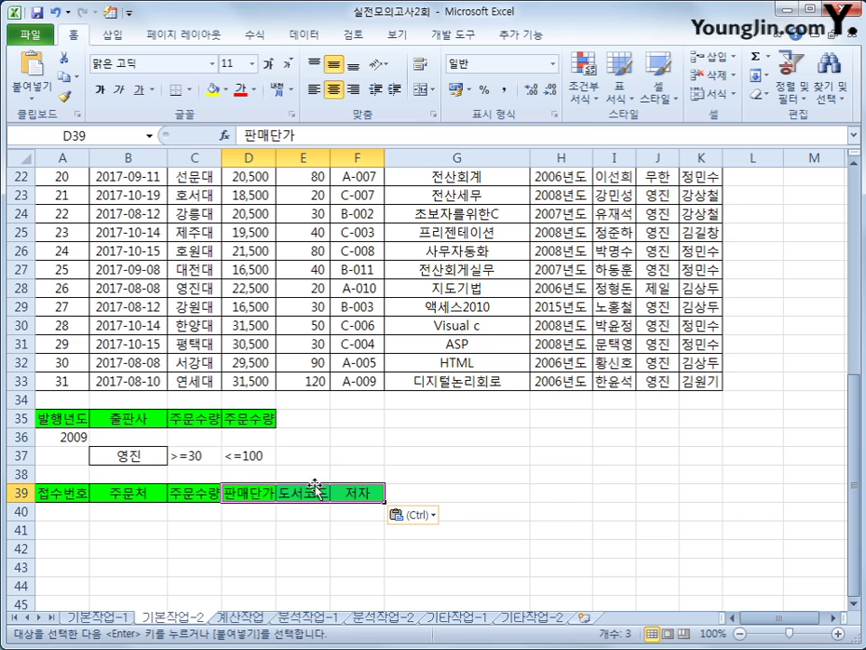
# - Start an advanced filter on the order list A2:K33 with A35:D37 as its criteria range
pyautogui.click(298, 494)
pyautogui.scroll(2, 297, 494)
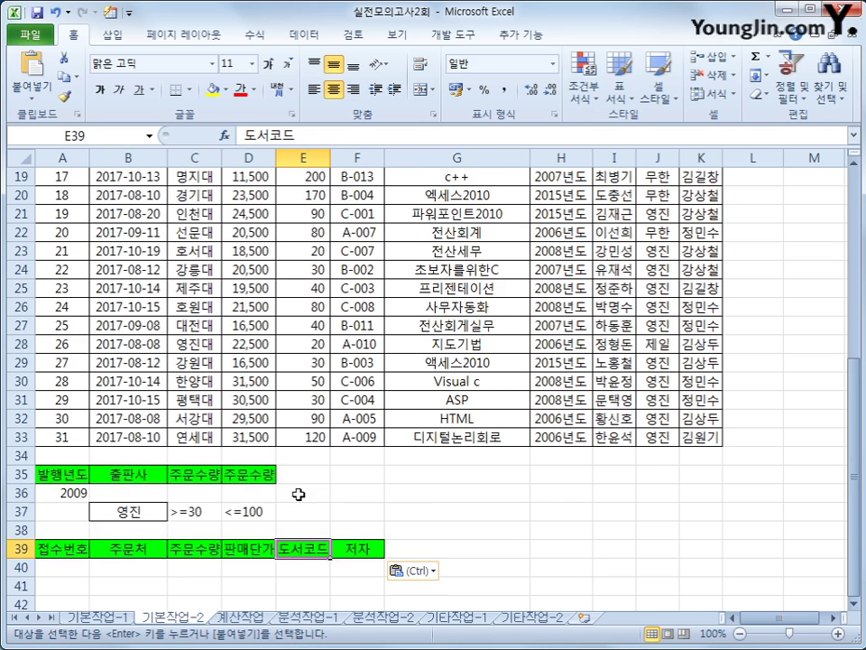
pyautogui.click(301, 365)
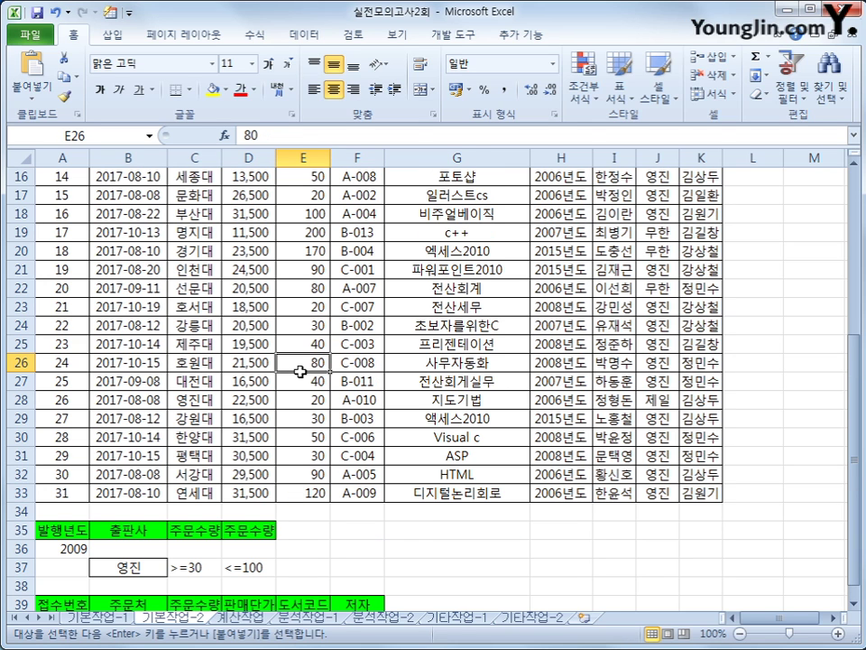
pyautogui.click(312, 40)
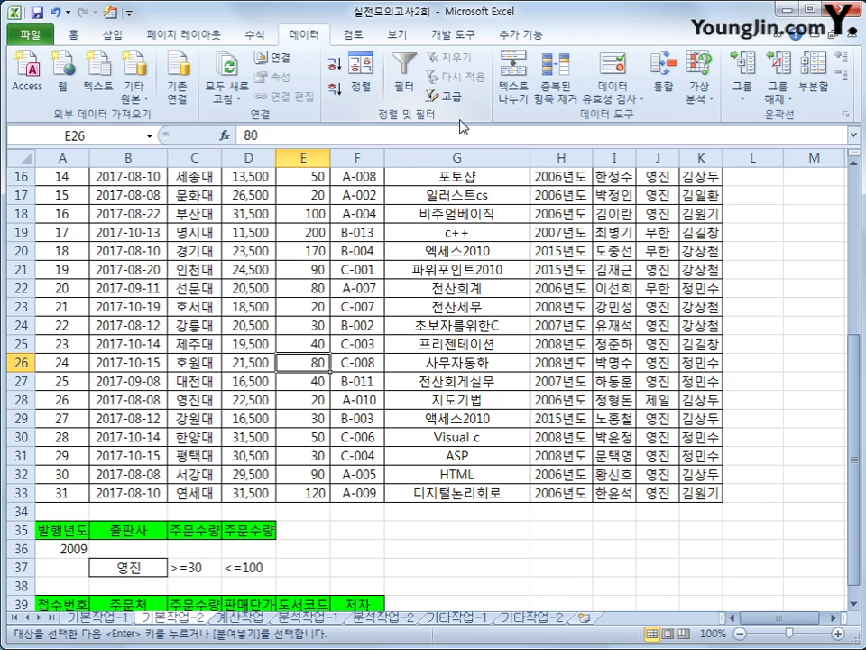
pyautogui.click(444, 95)
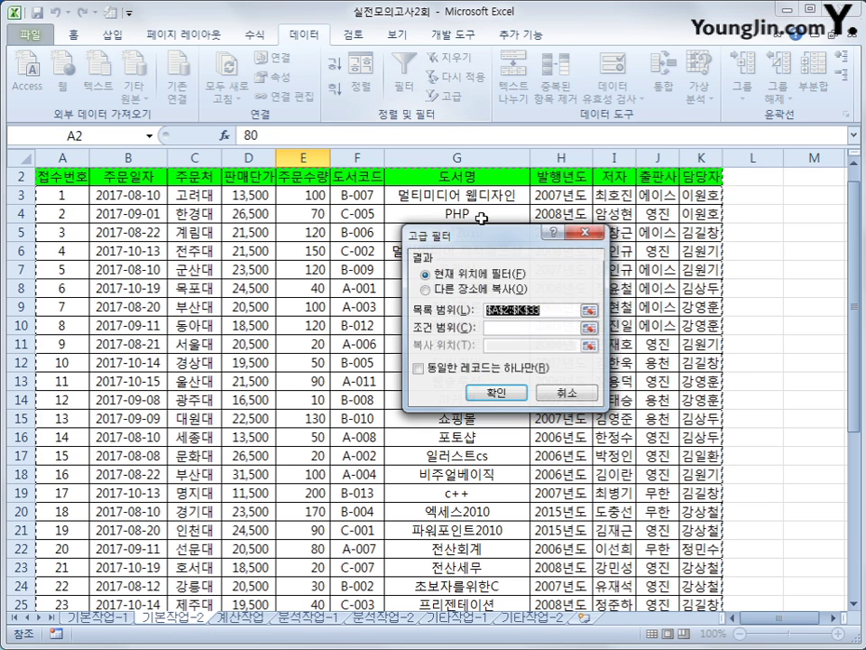
pyautogui.click(529, 328)
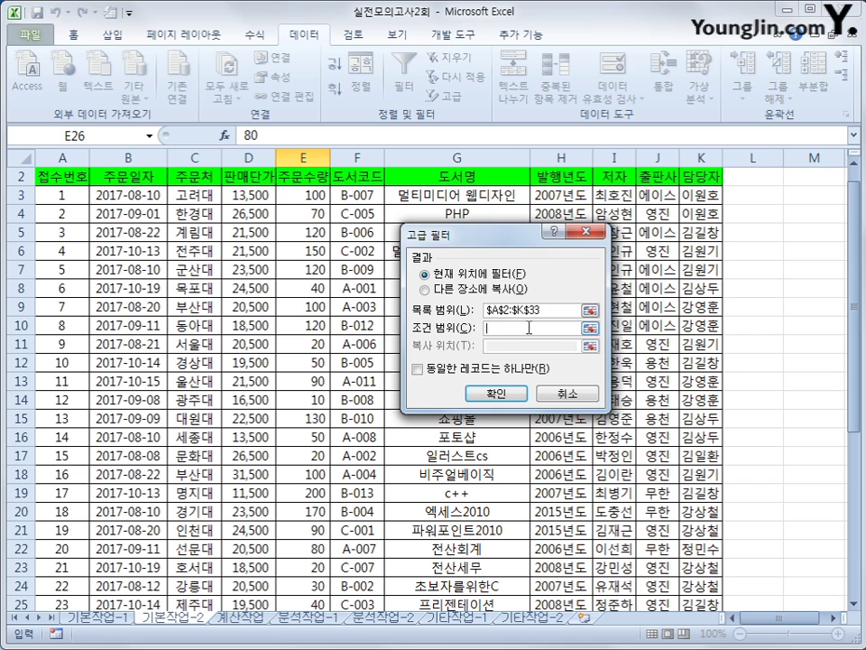
pyautogui.scroll(-7, 27, 435)
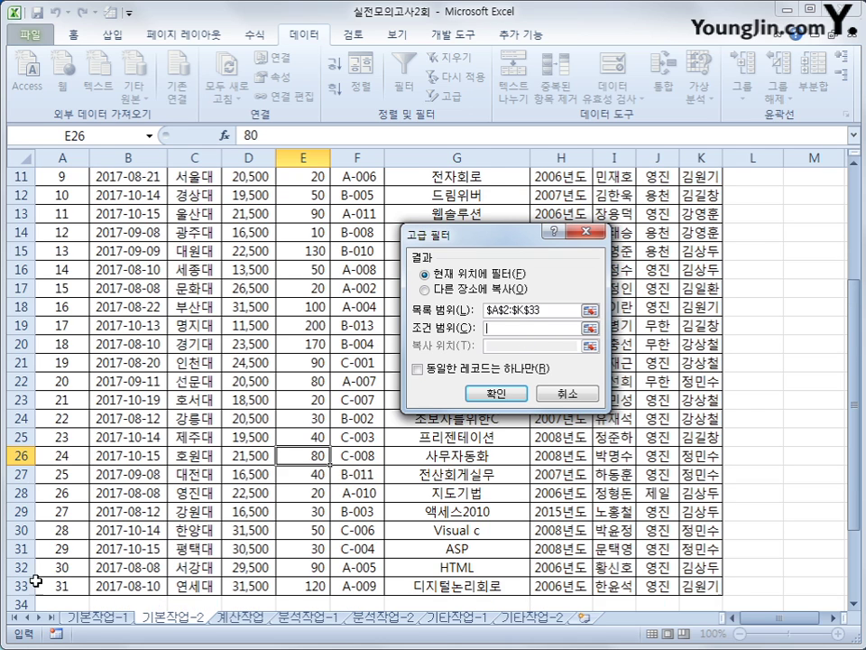
pyautogui.moveTo(67, 399); pyautogui.dragTo(235, 436)
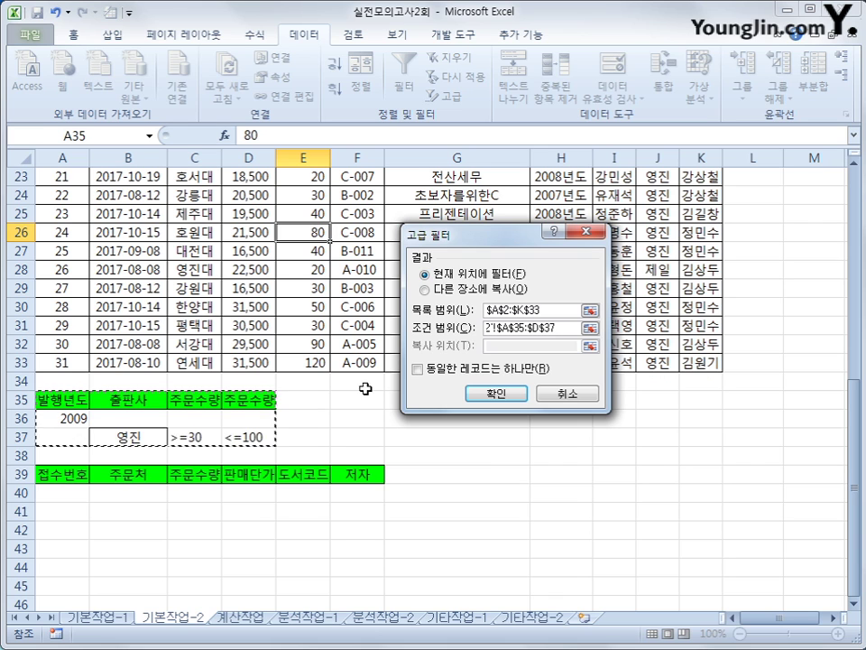
# - Set the advanced filter to copy its results to the headings in A39:F39 and run it
pyautogui.click(425, 289)
pyautogui.click(506, 347)
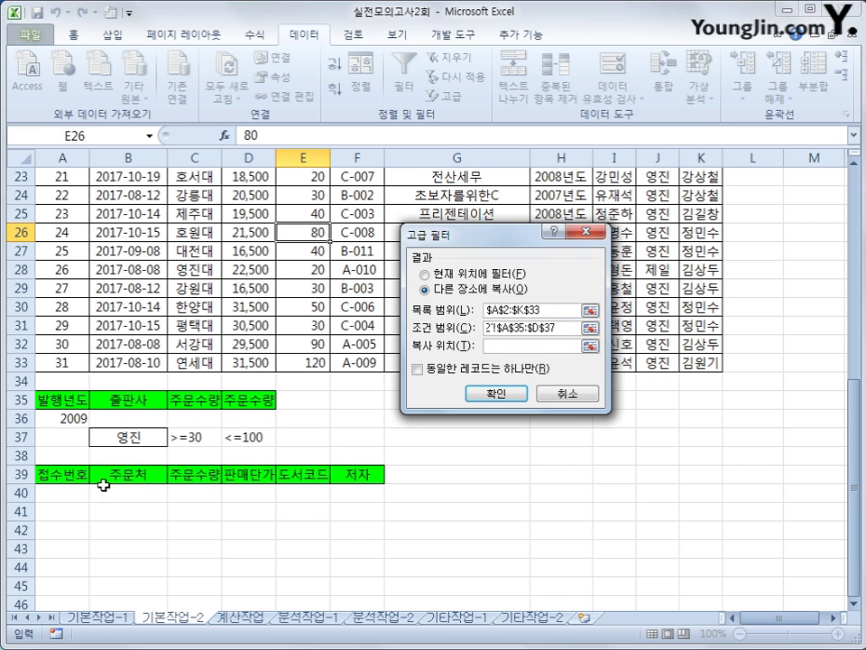
pyautogui.moveTo(81, 472); pyautogui.dragTo(333, 470)
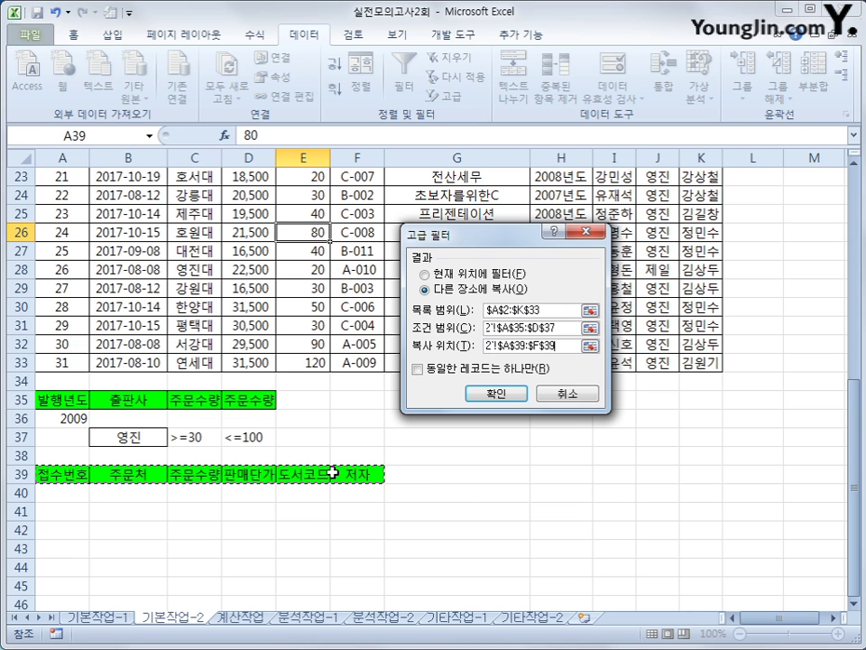
pyautogui.click(495, 394)
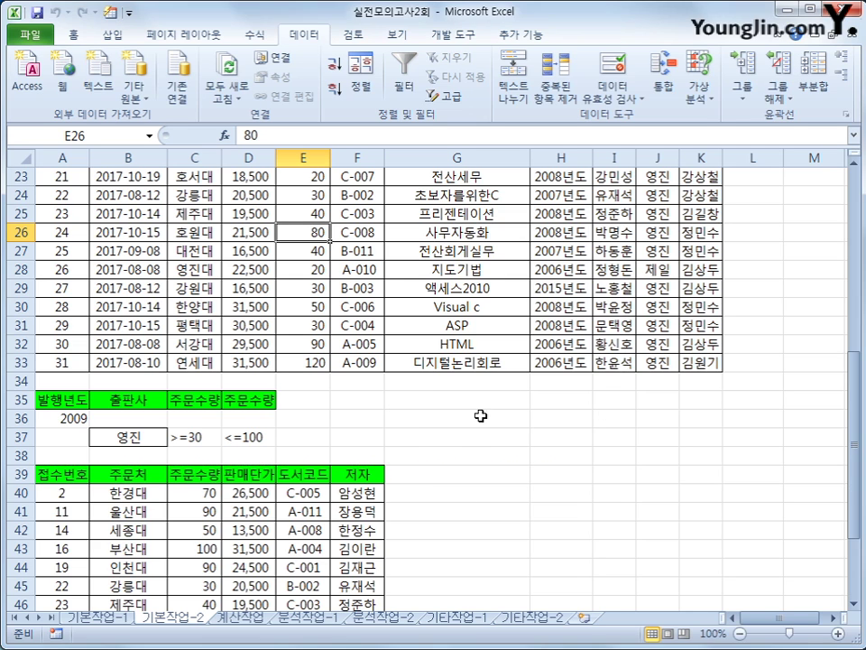
# - Review the extracted rows below row 39 against the source list and the criteria in A36 and B37:D37
pyautogui.scroll(-3, 451, 419)
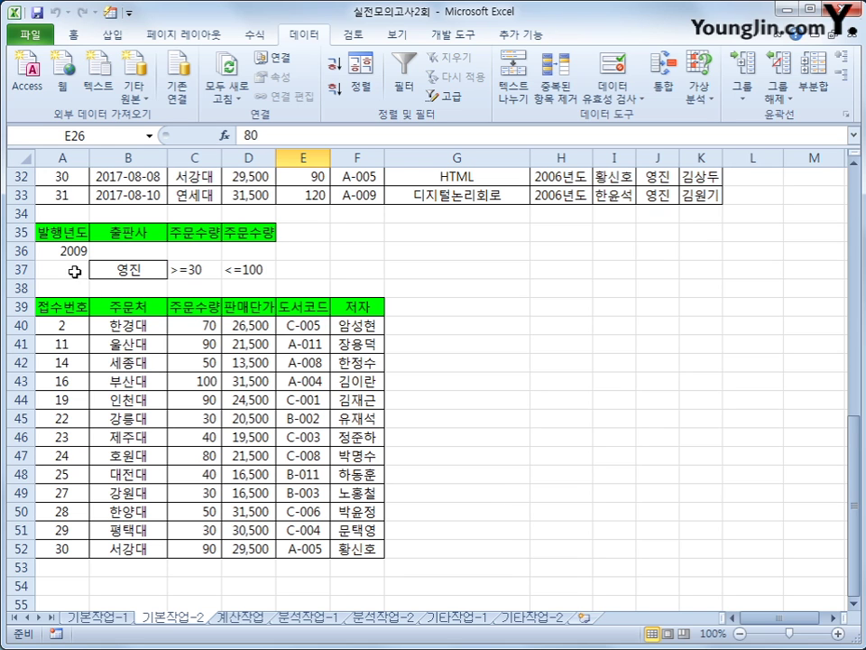
pyautogui.scroll(8, 583, 453)
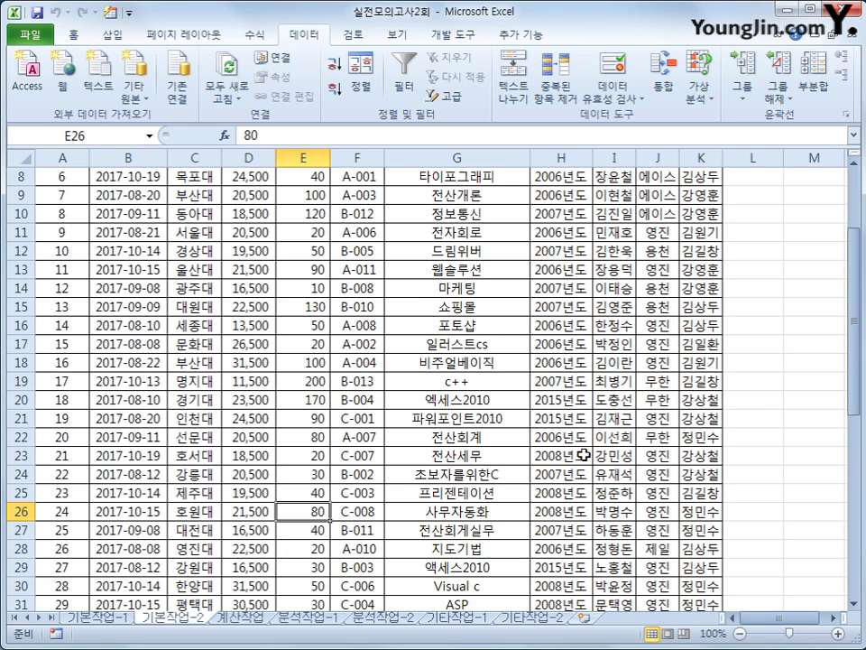
pyautogui.scroll(-2, 559, 523)
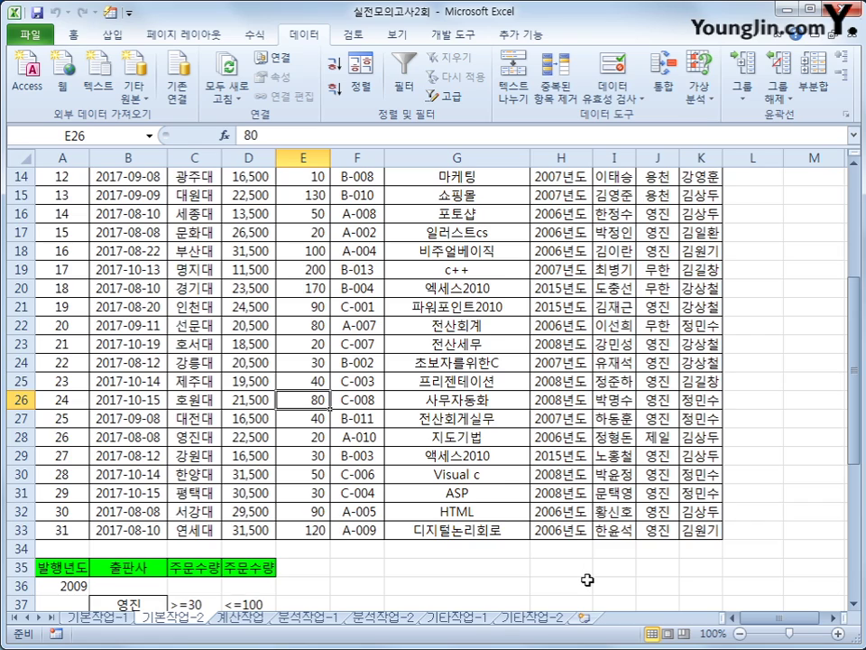
pyautogui.scroll(5, 587, 578)
pyautogui.scroll(-8, 586, 578)
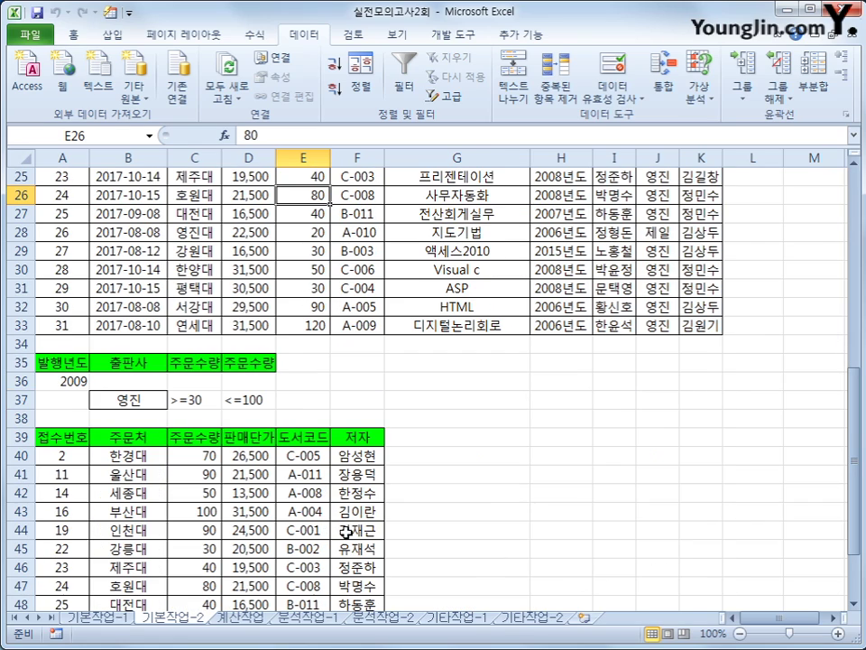
pyautogui.click(69, 382)
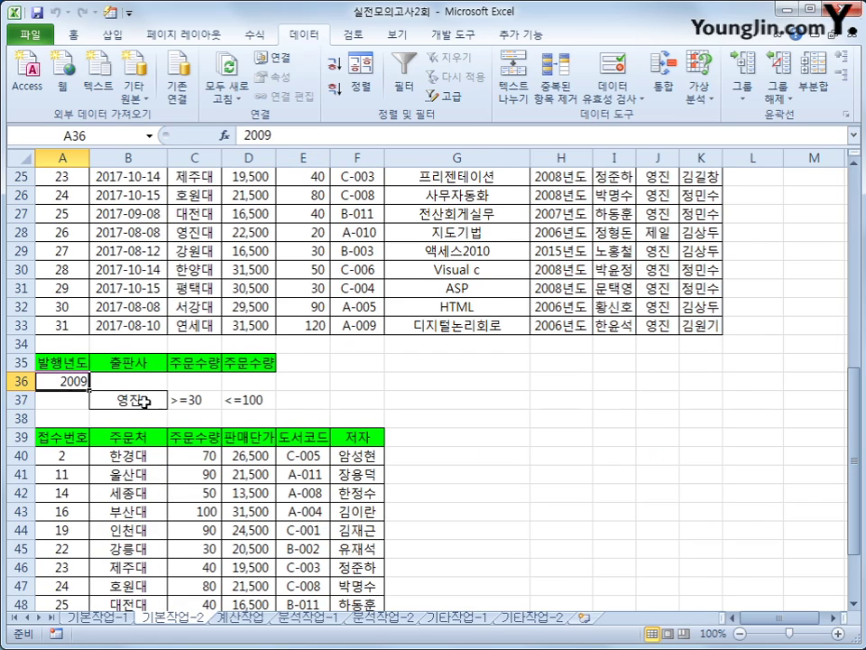
pyautogui.moveTo(132, 400); pyautogui.dragTo(238, 405)
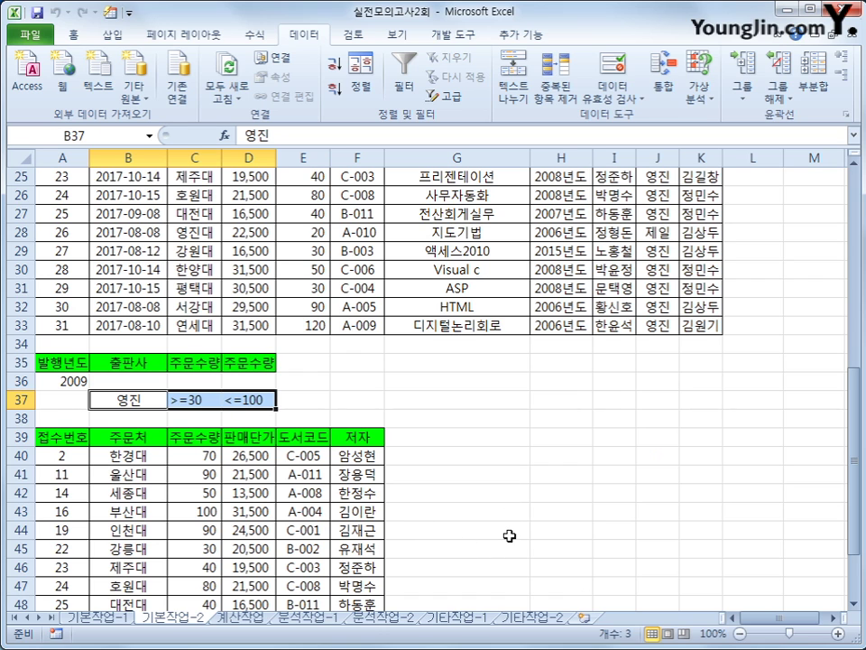
# - Check the 출판사 and 주문수량 values in the source rows against the extracted records down to row 52
pyautogui.scroll(1, 653, 547)
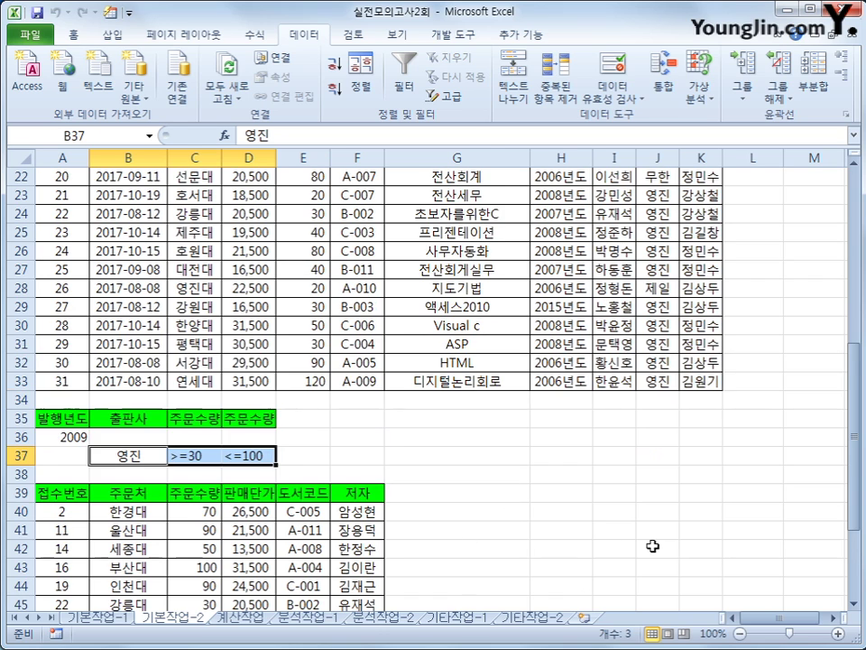
pyautogui.scroll(-2, 653, 547)
pyautogui.scroll(9, 654, 548)
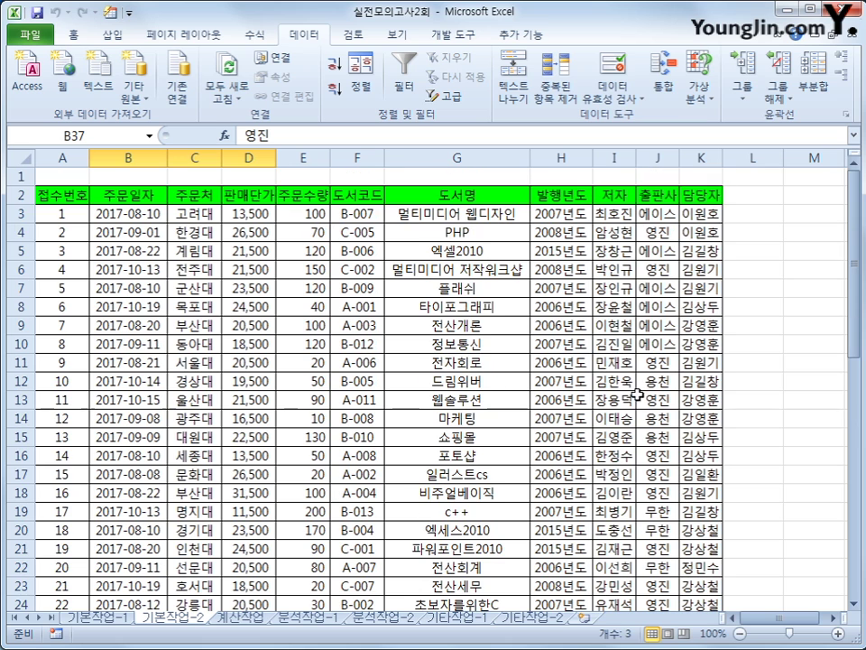
pyautogui.click(668, 232)
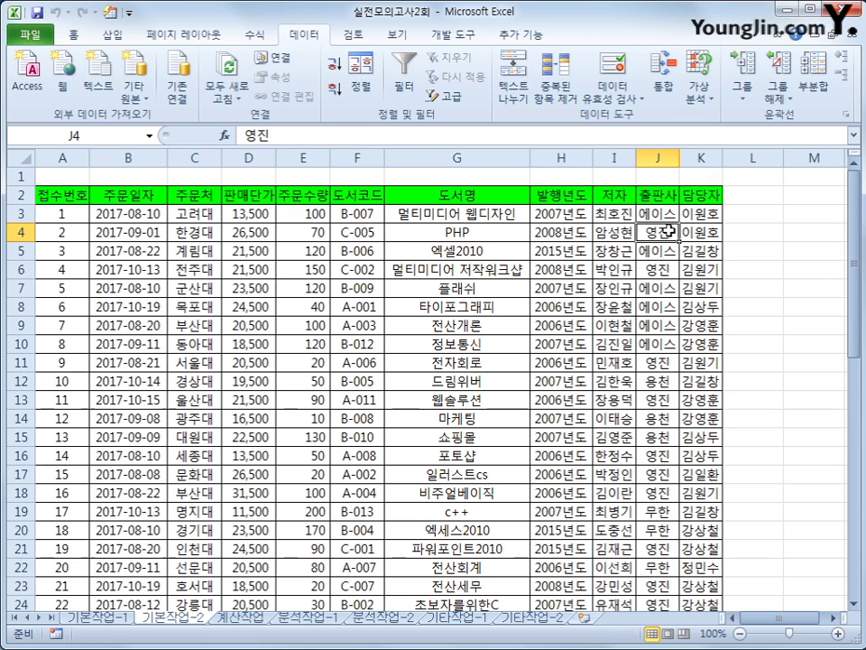
pyautogui.click(302, 233)
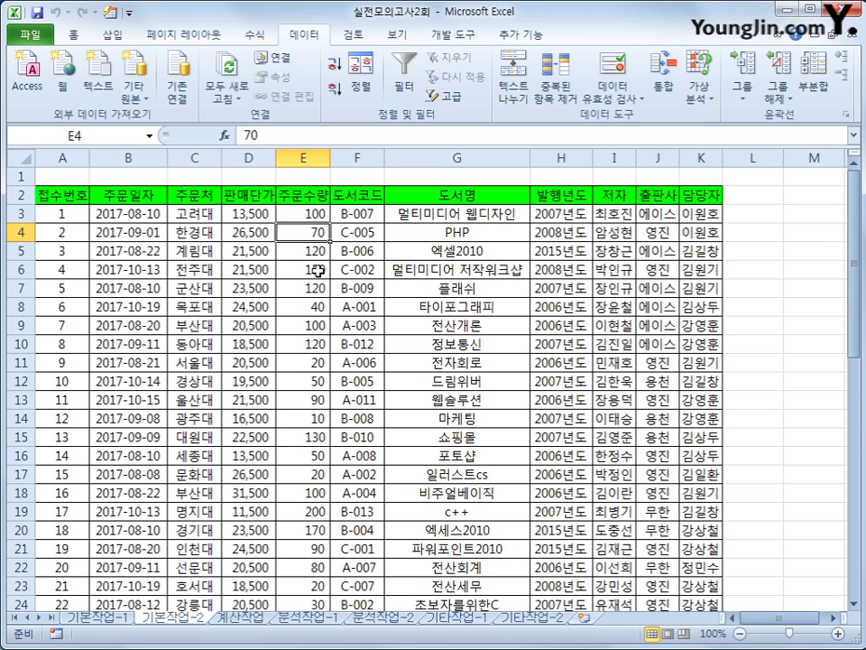
pyautogui.click(302, 269)
pyautogui.click(309, 366)
pyautogui.scroll(-4, 323, 402)
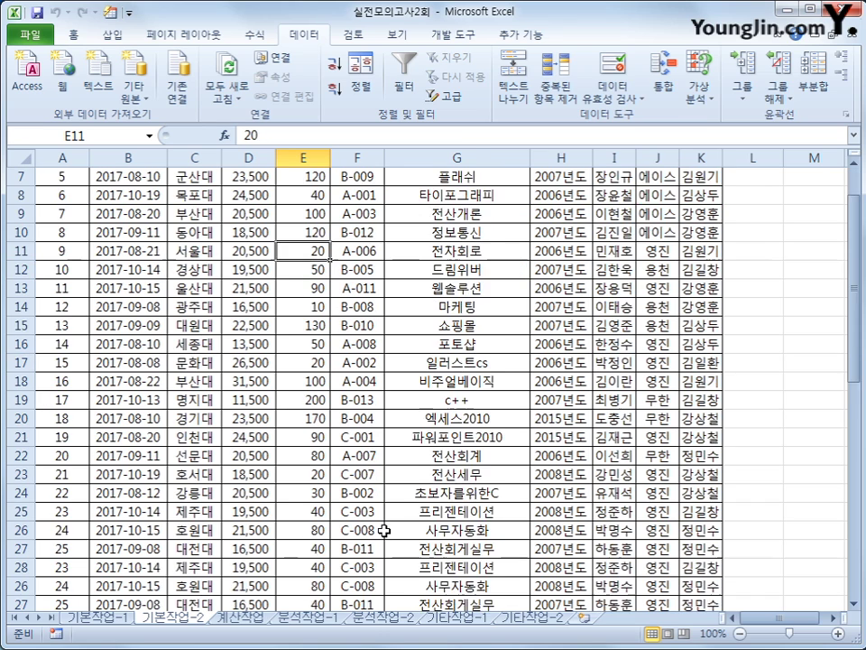
pyautogui.click(317, 362)
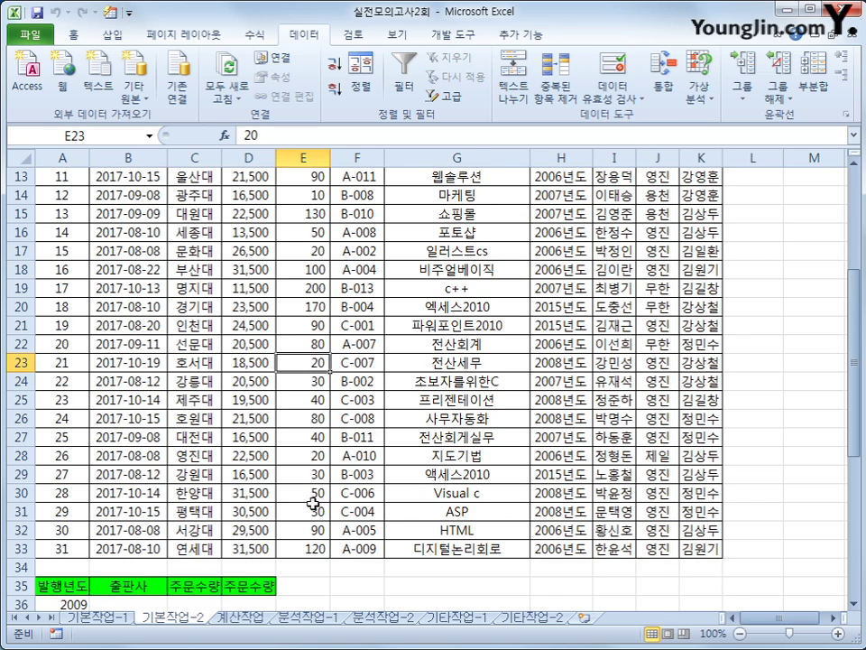
pyautogui.scroll(-8, 315, 493)
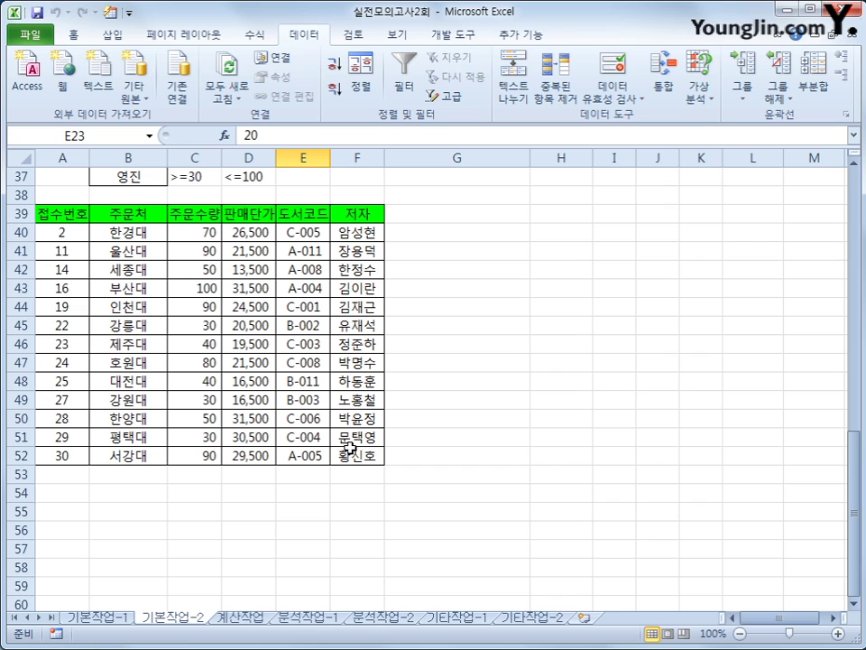
pyautogui.click(368, 459)
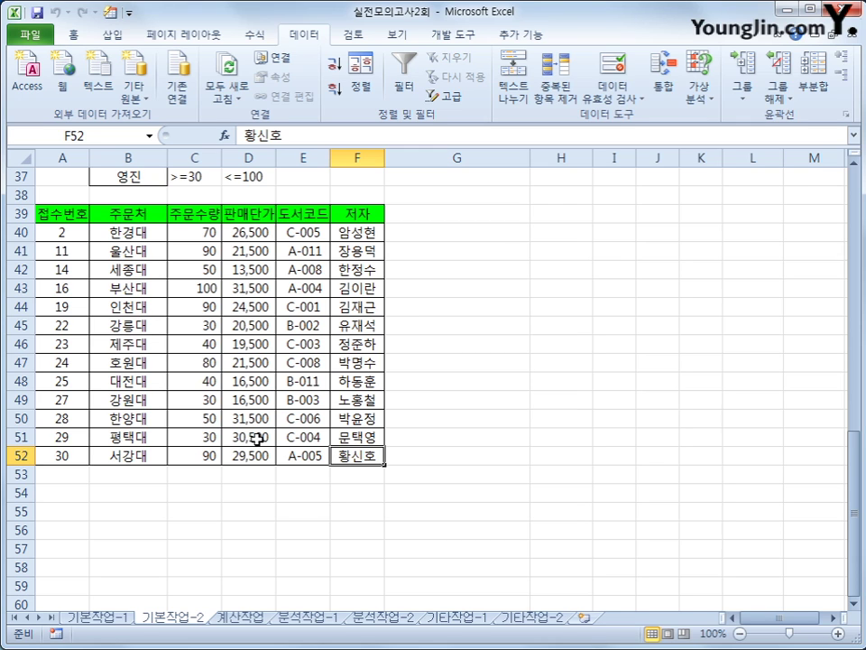
# - Start a new conditional formatting rule on A3:K33 of the order list that uses a formula to determine the cells
pyautogui.scroll(12, 258, 438)
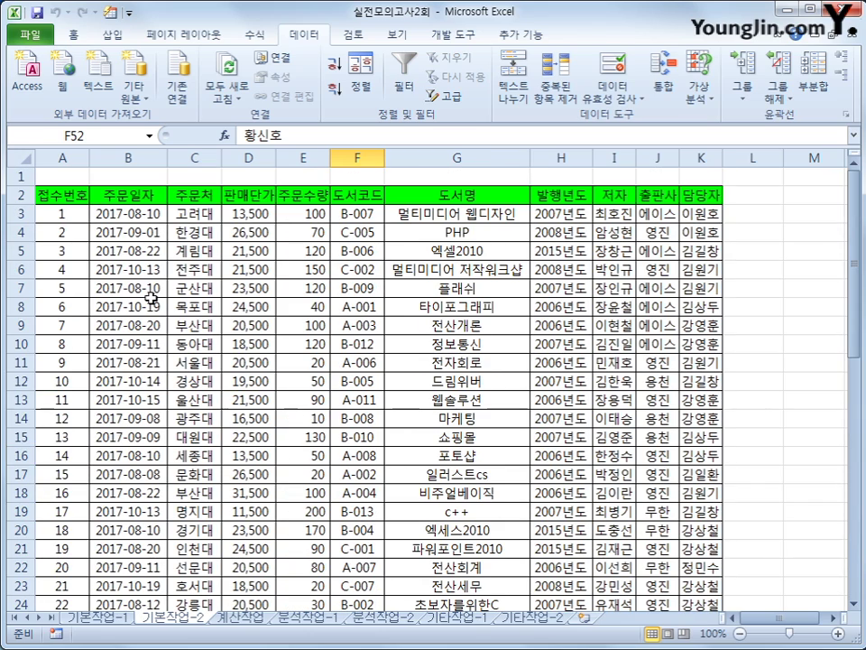
pyautogui.moveTo(65, 213); pyautogui.dragTo(690, 567)
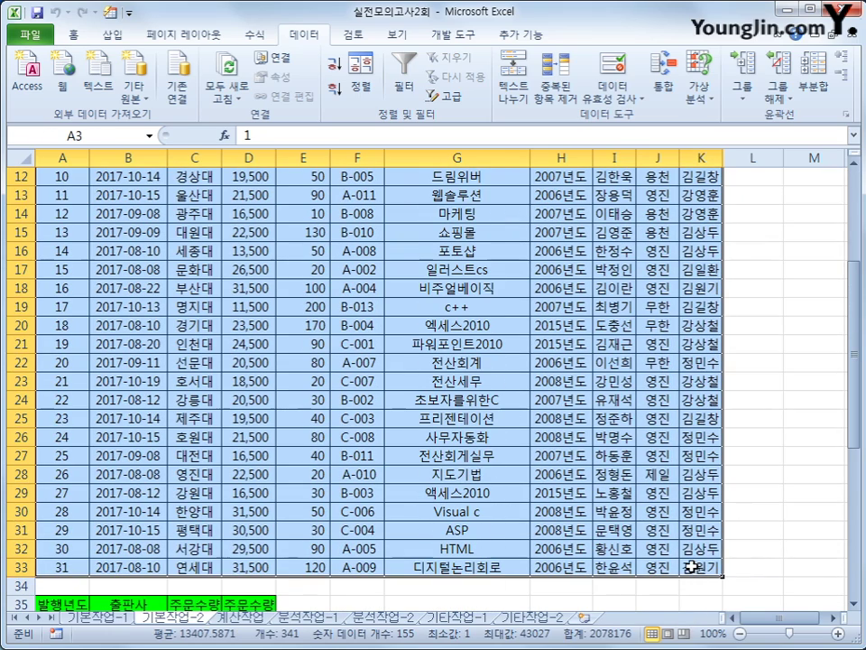
pyautogui.click(73, 35)
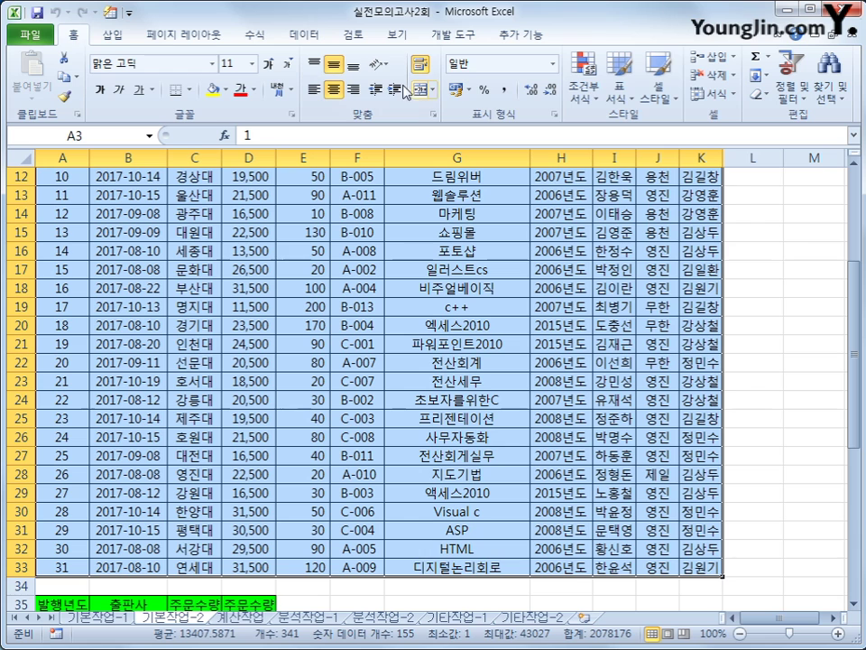
pyautogui.click(585, 79)
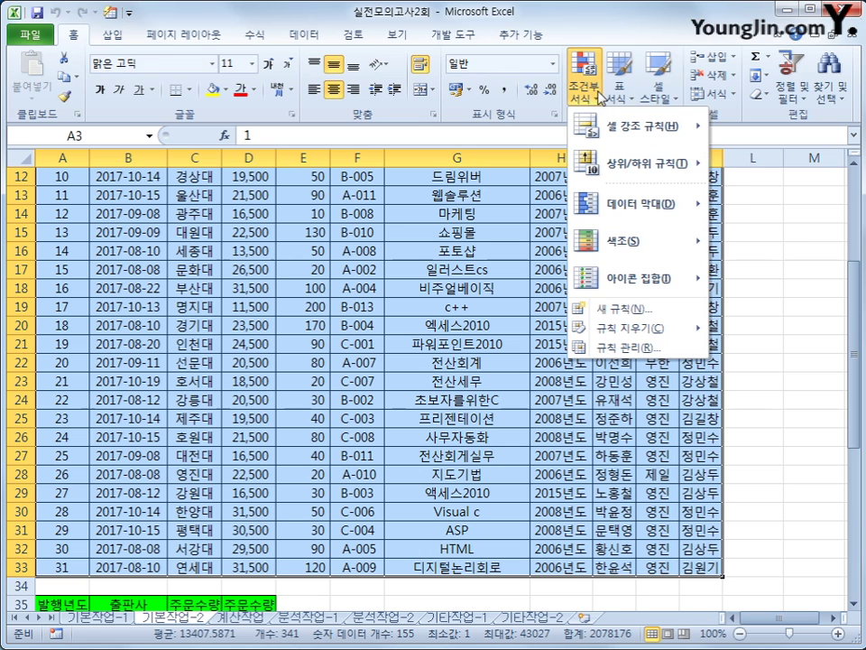
pyautogui.click(617, 311)
pyautogui.click(424, 285)
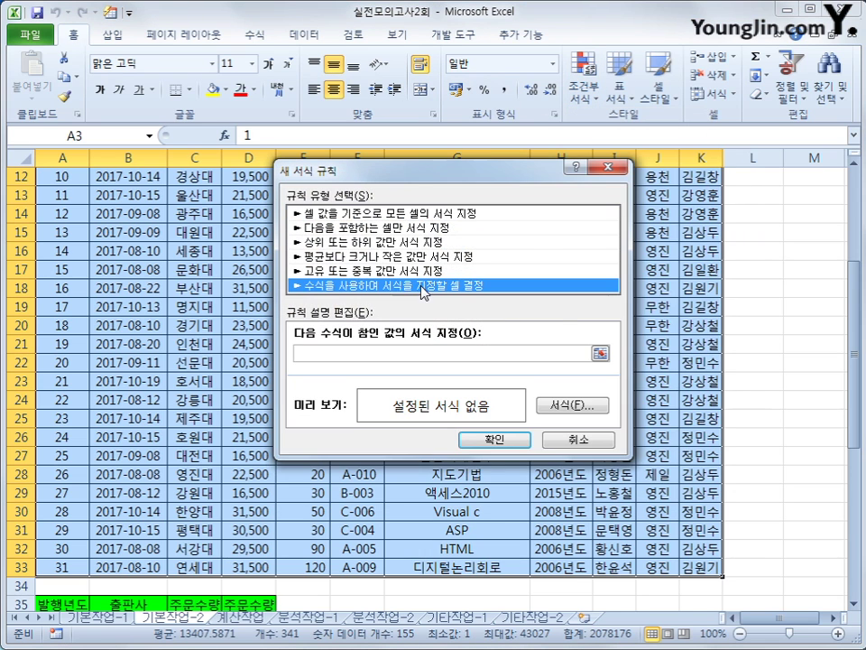
# - Enter =mod(row(),2)=1 as the rule's formula so that it targets the odd-numbered rows
pyautogui.click(403, 353)
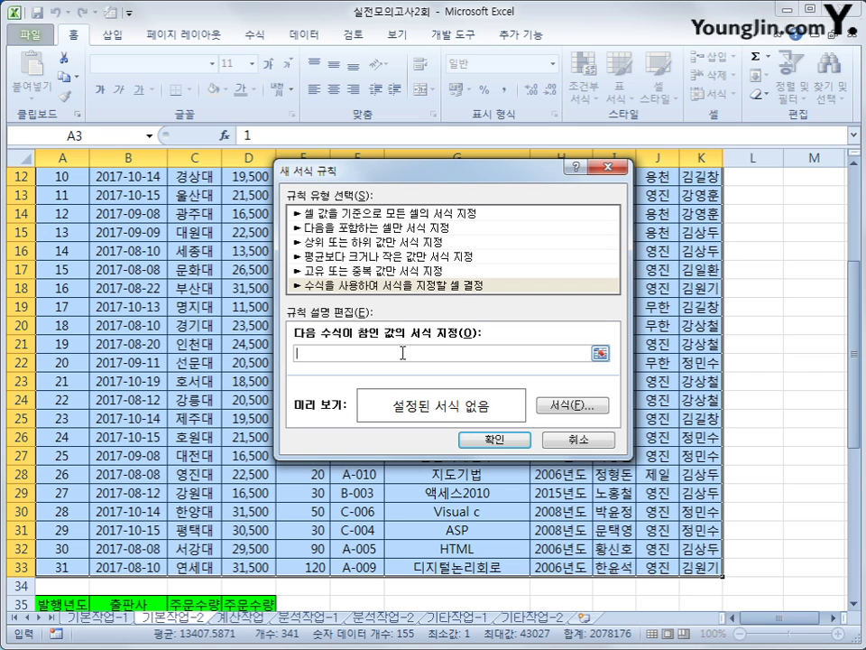
pyautogui.write('ㅋㅋ')
pyautogui.scroll(4, 402, 353)
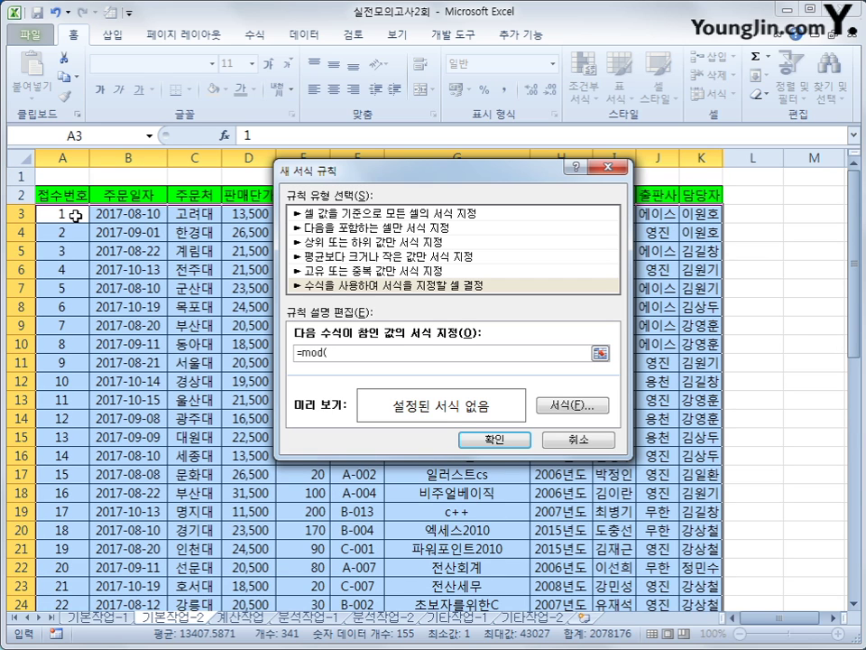
pyautogui.write('row()')
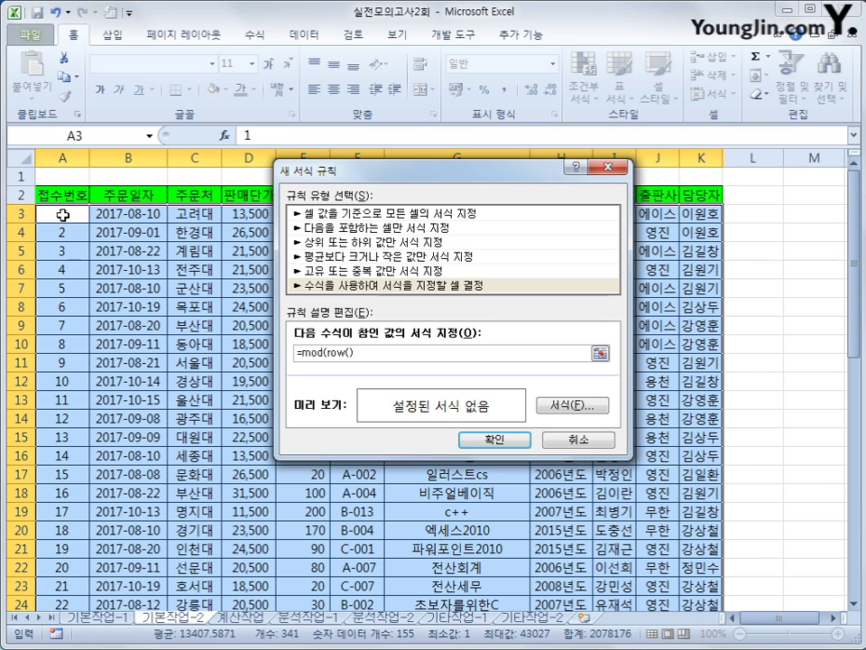
pyautogui.write(',2)')
pyautogui.press('BackSpace')
pyautogui.press('BackSpace')
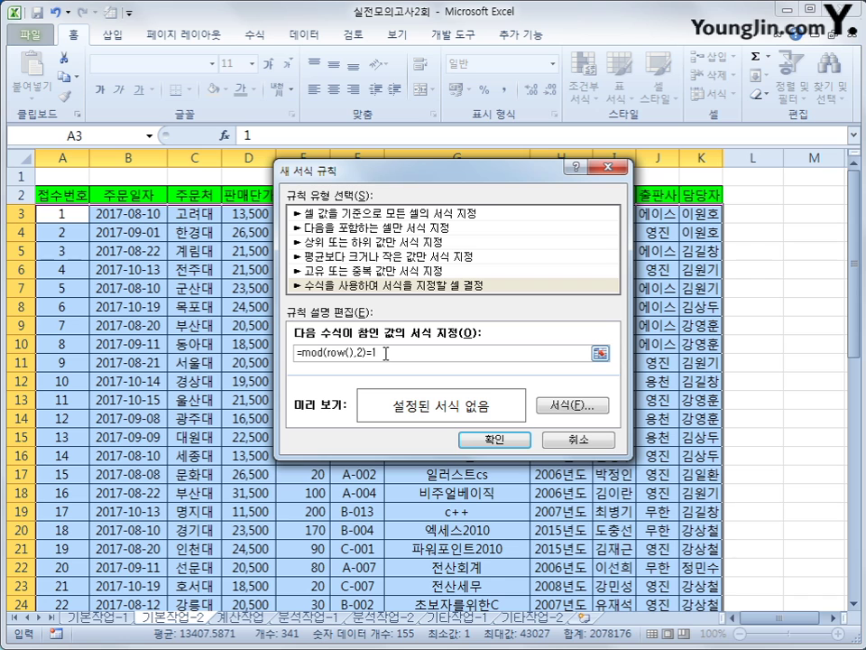
# - Give the rule a light green fill from the standard colours and apply it to the order list
pyautogui.click(561, 407)
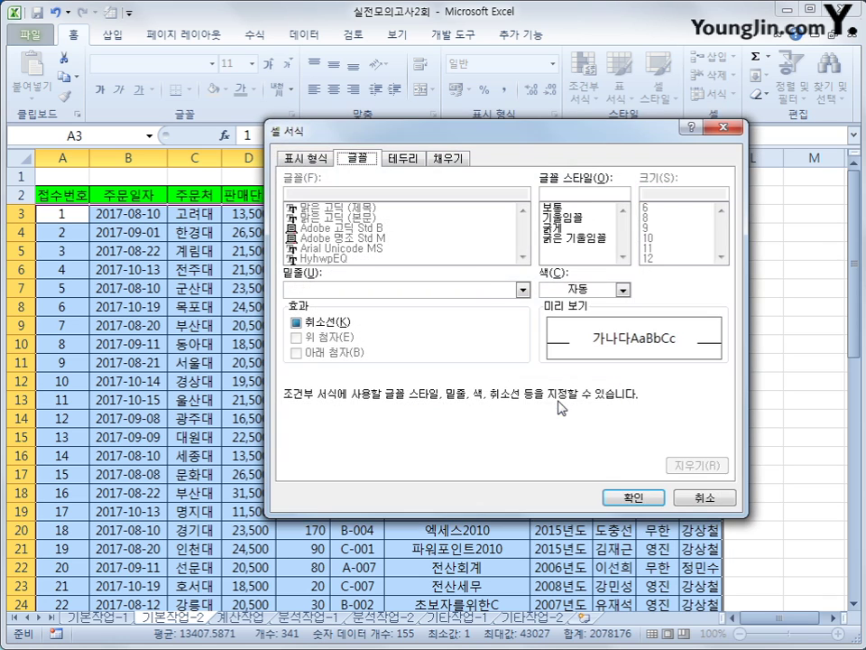
pyautogui.click(448, 158)
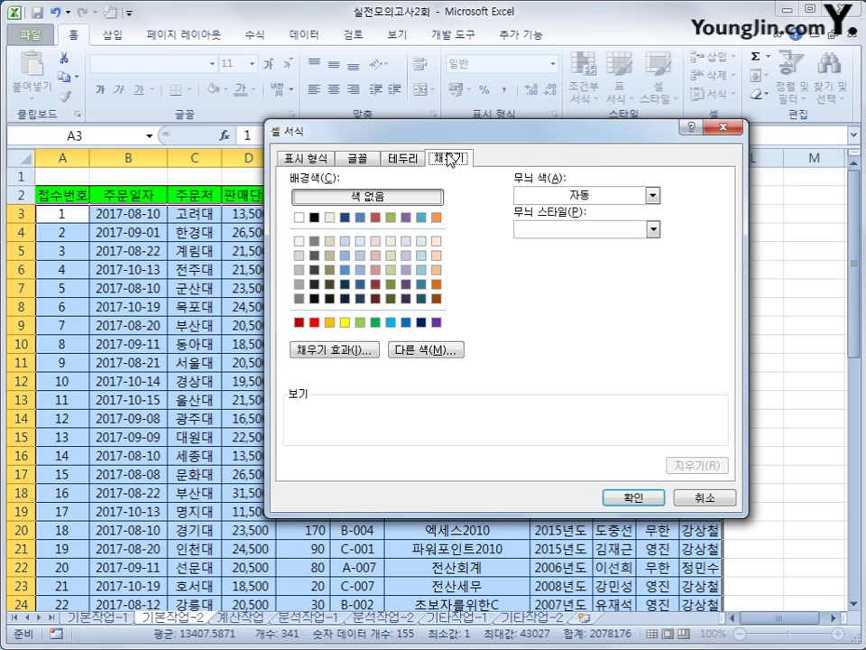
pyautogui.click(360, 322)
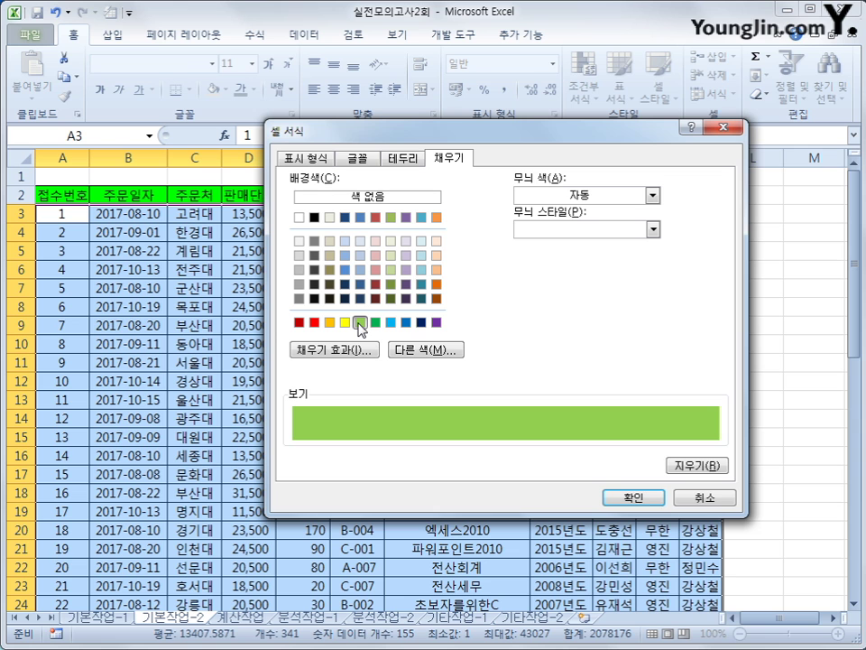
pyautogui.click(633, 497)
pyautogui.click(494, 440)
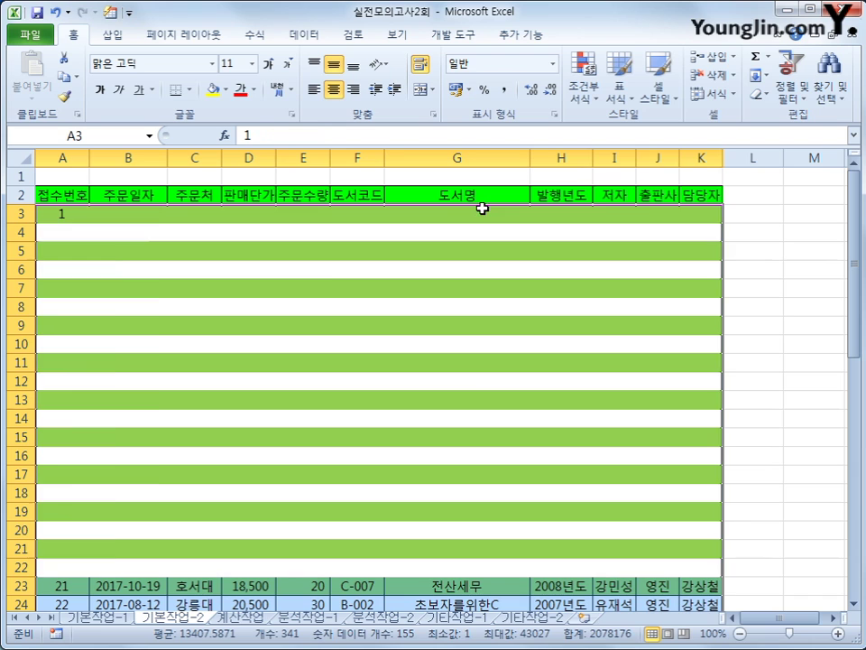
pyautogui.click(477, 212)
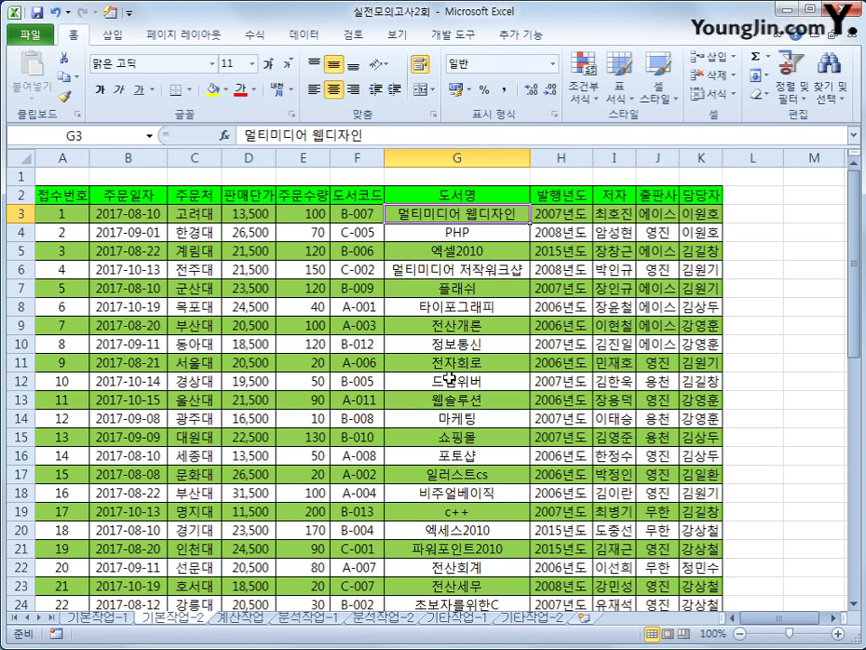
# - Set A2:K33, the order list with its headings, as the sheet's print area
pyautogui.hotkey('ctrl', 'c')
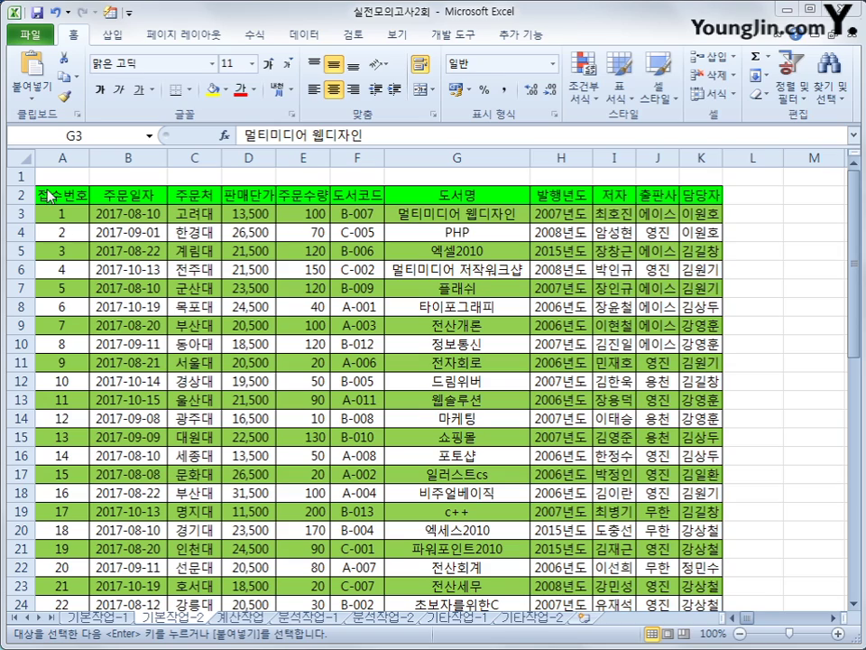
pyautogui.moveTo(47, 198); pyautogui.dragTo(707, 568)
pyautogui.scroll(4, 706, 568)
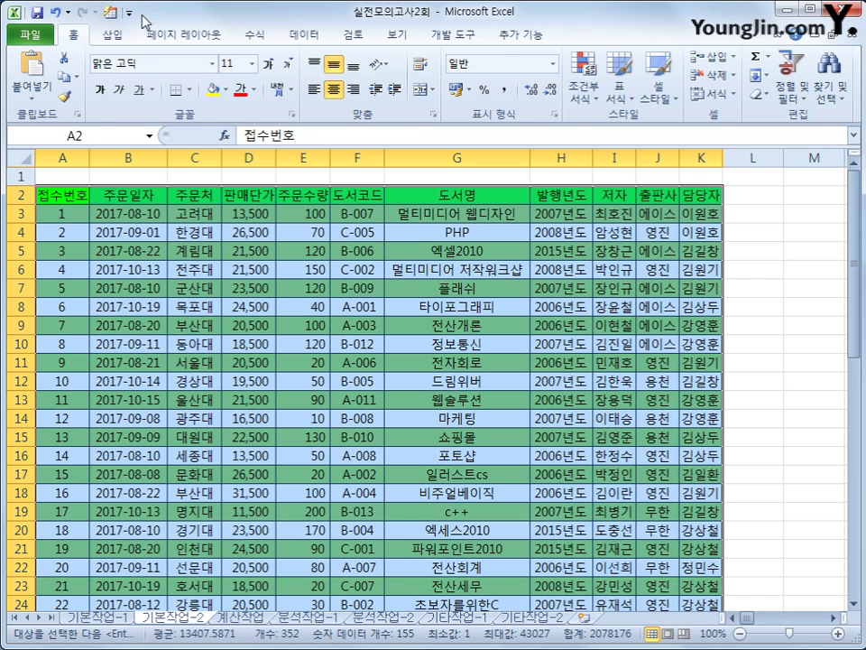
pyautogui.click(174, 32)
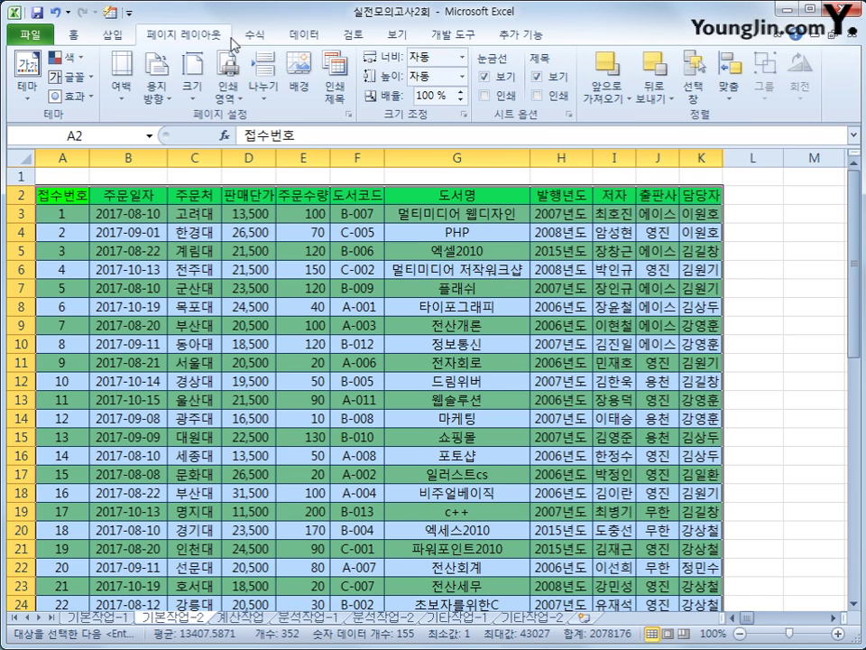
pyautogui.click(227, 93)
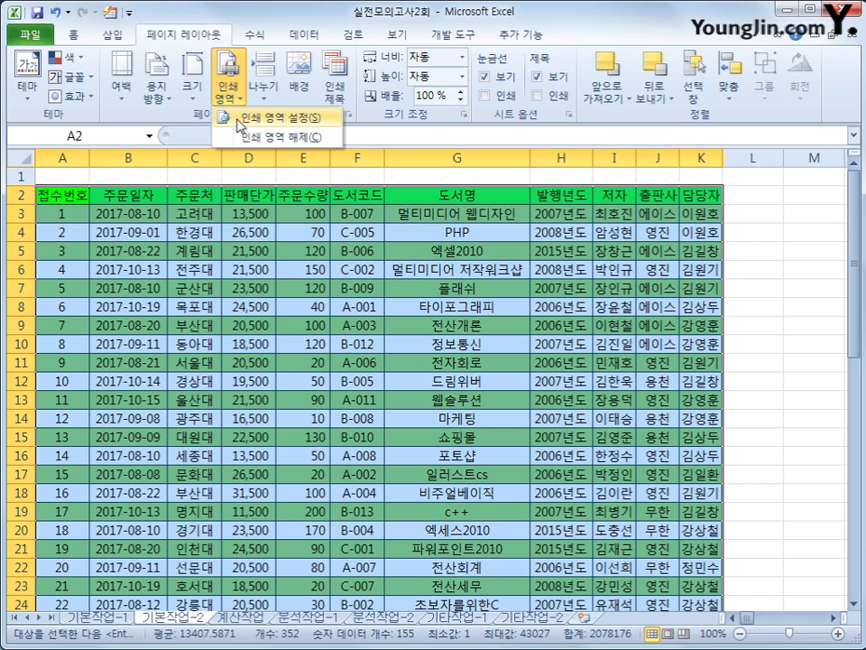
pyautogui.click(240, 118)
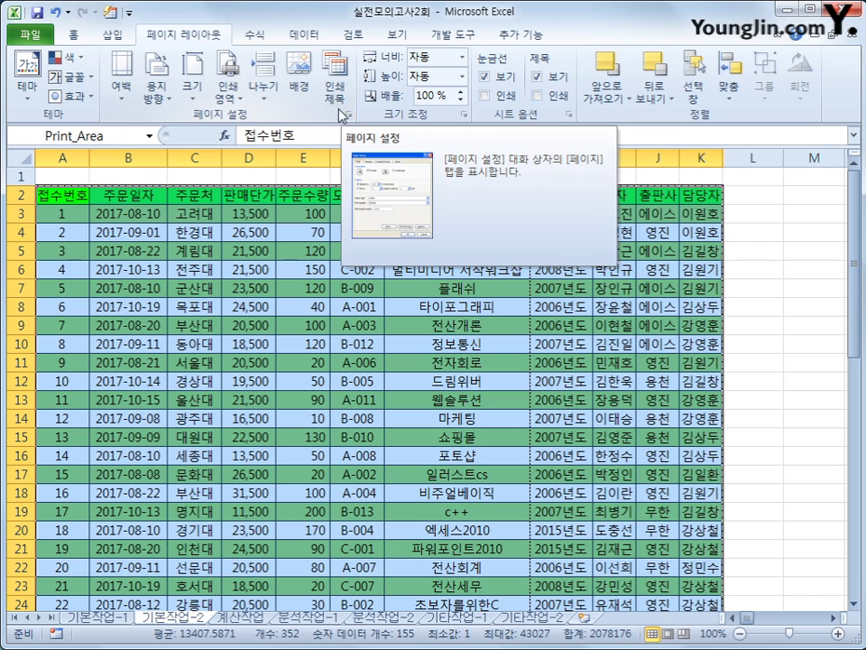
# - Set the page orientation to landscape and centre the printout both horizontally and vertically on the page
pyautogui.click(159, 90)
pyautogui.click(187, 167)
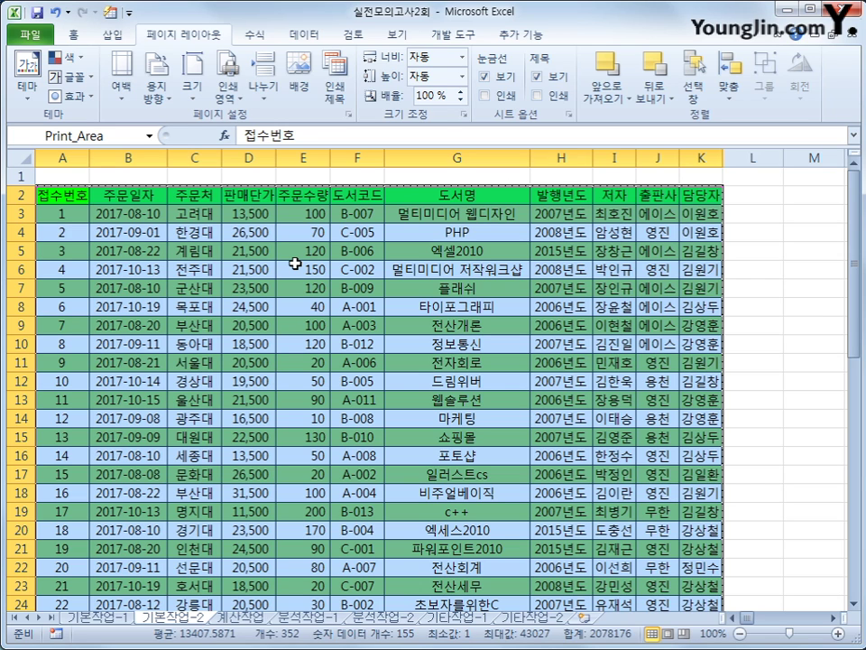
pyautogui.click(350, 114)
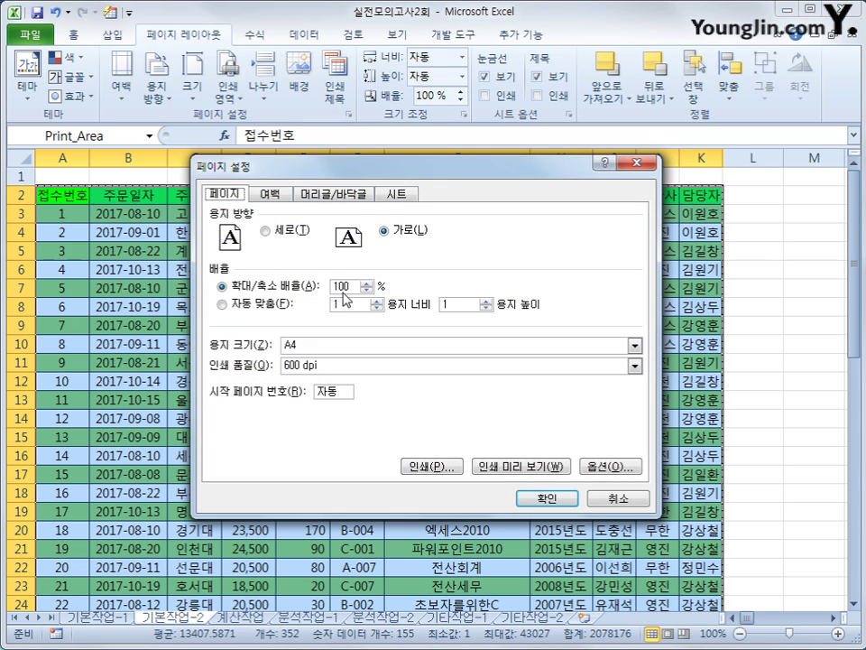
pyautogui.click(271, 193)
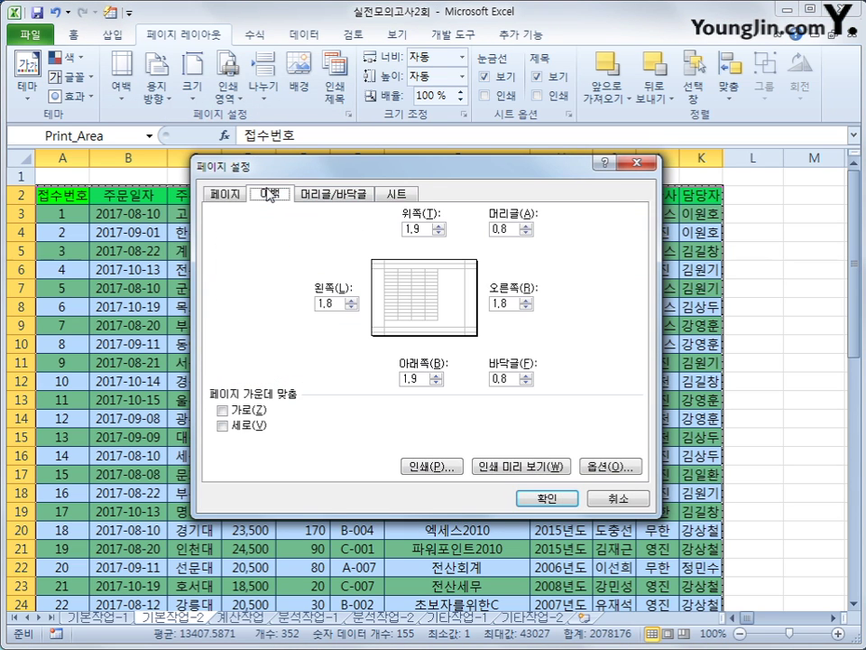
pyautogui.click(221, 409)
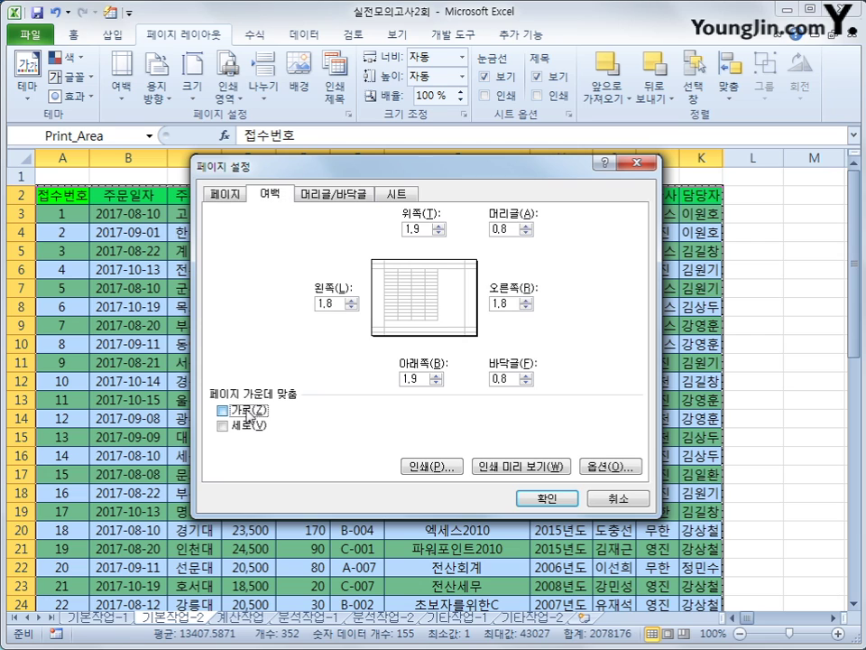
pyautogui.click(250, 433)
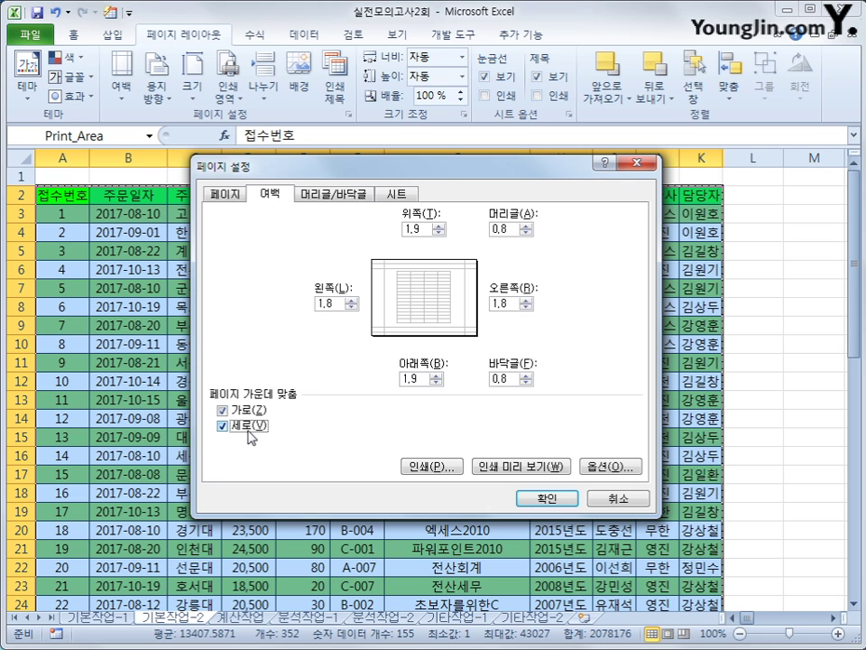
# - Add a footer whose centre section shows the page number, a slash and the total page count (&[페이지 번호]/&[전체 페이지 수])
pyautogui.click(338, 194)
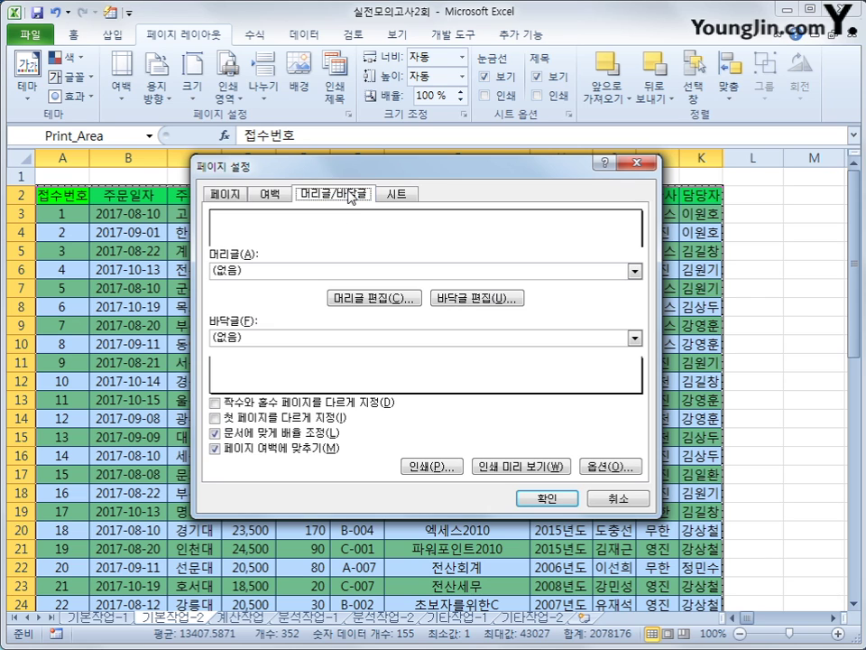
pyautogui.click(476, 297)
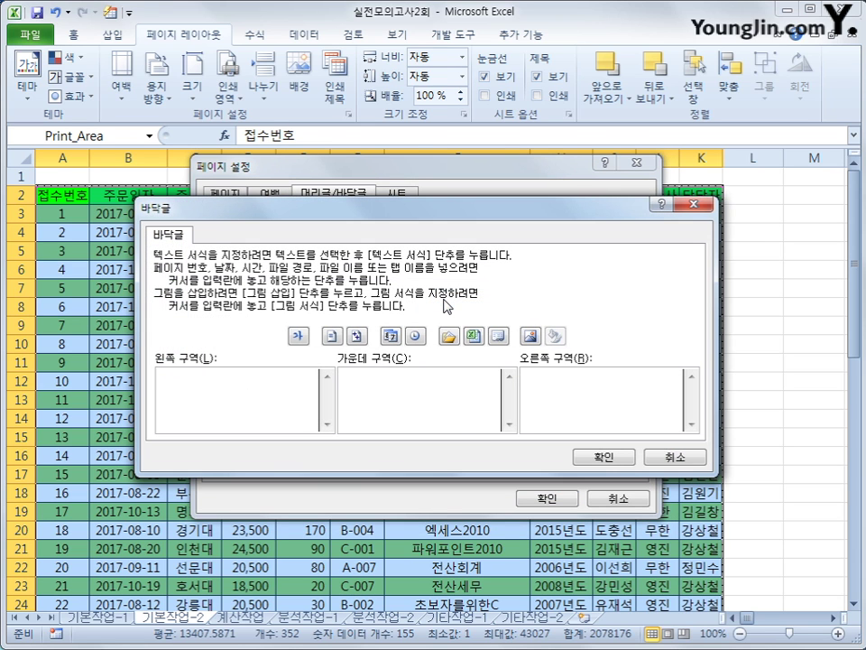
pyautogui.click(451, 410)
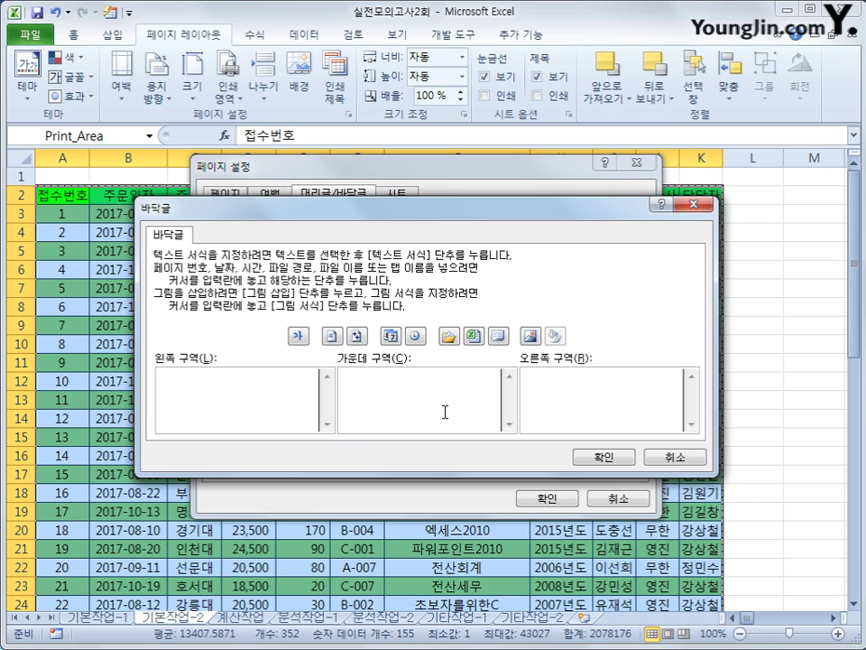
pyautogui.click(333, 340)
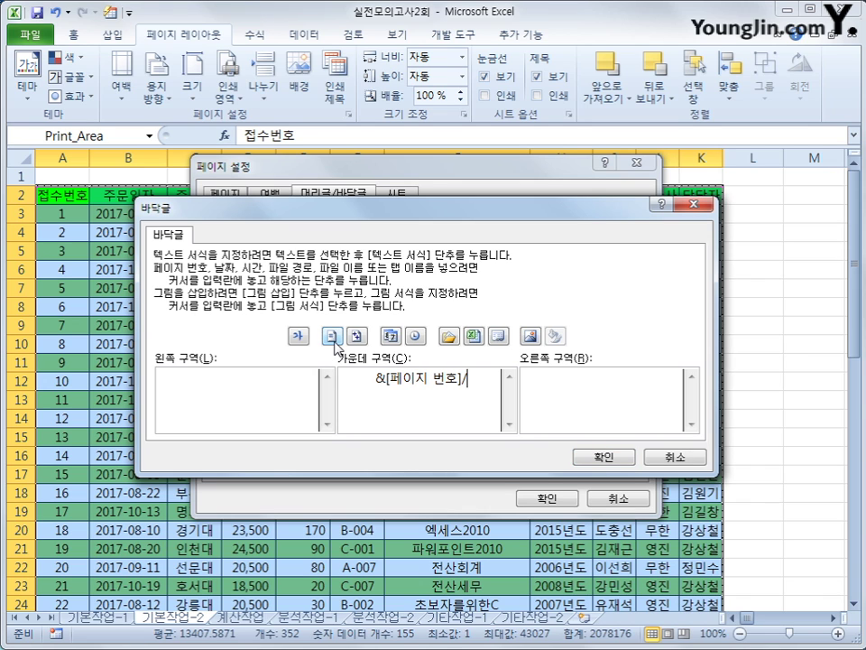
pyautogui.write('/')
pyautogui.click(358, 337)
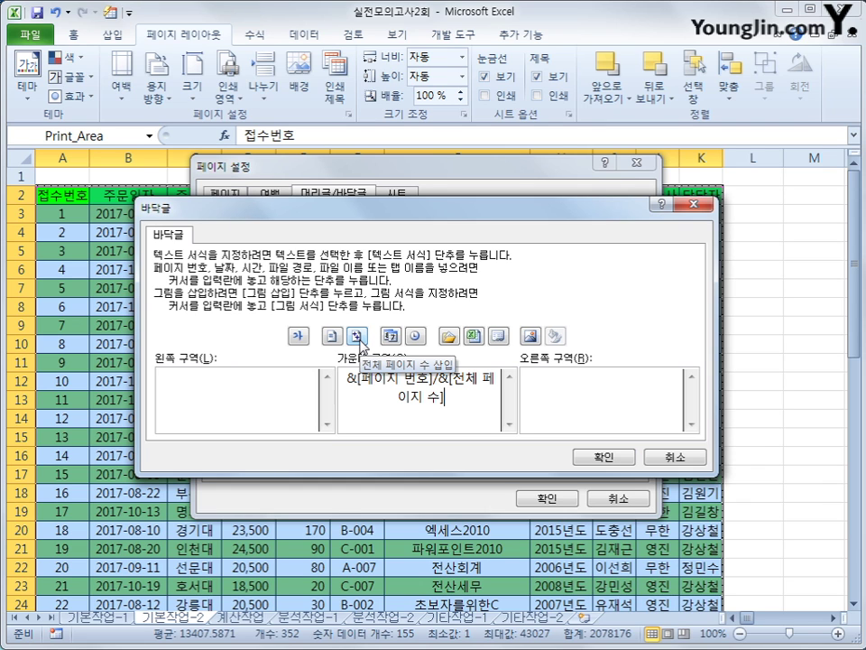
pyautogui.click(582, 457)
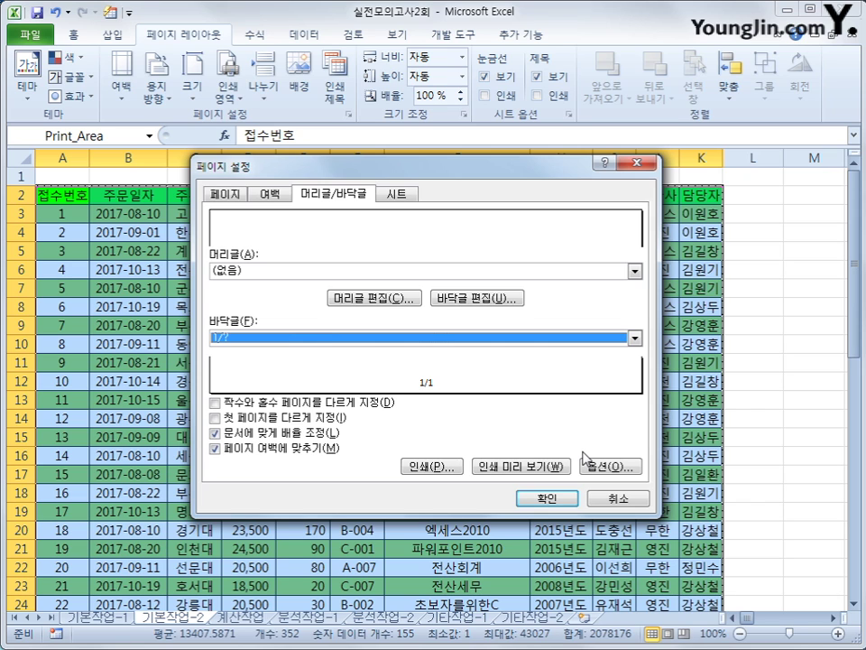
# - Set row 2 ($2:$2) to repeat at the head of every printed page and open the print preview
pyautogui.click(400, 194)
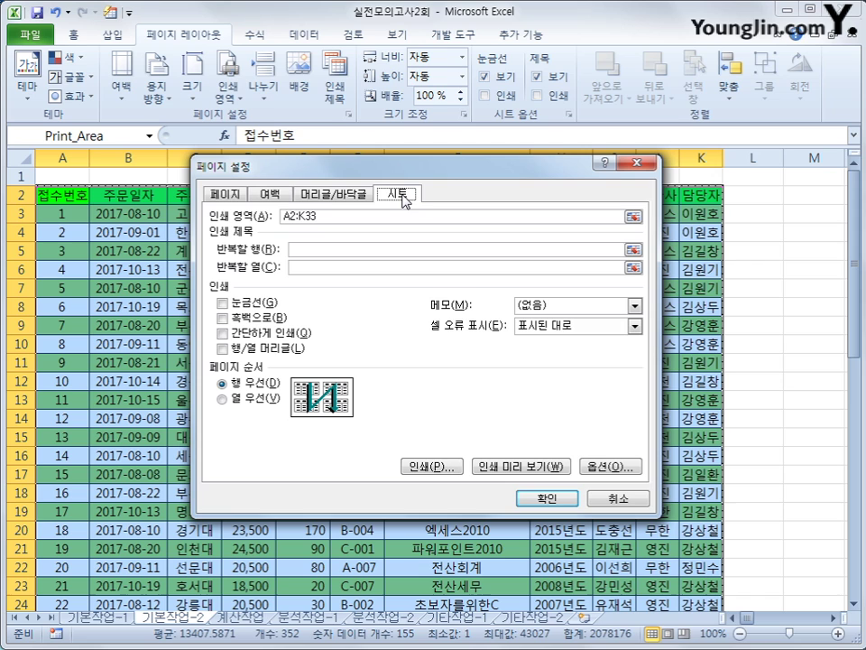
pyautogui.click(352, 250)
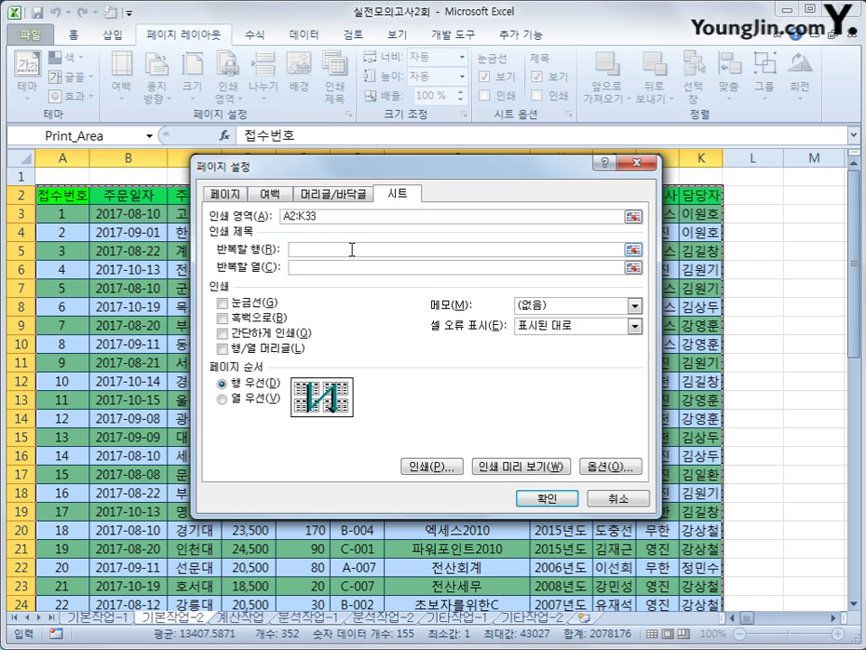
pyautogui.click(18, 195)
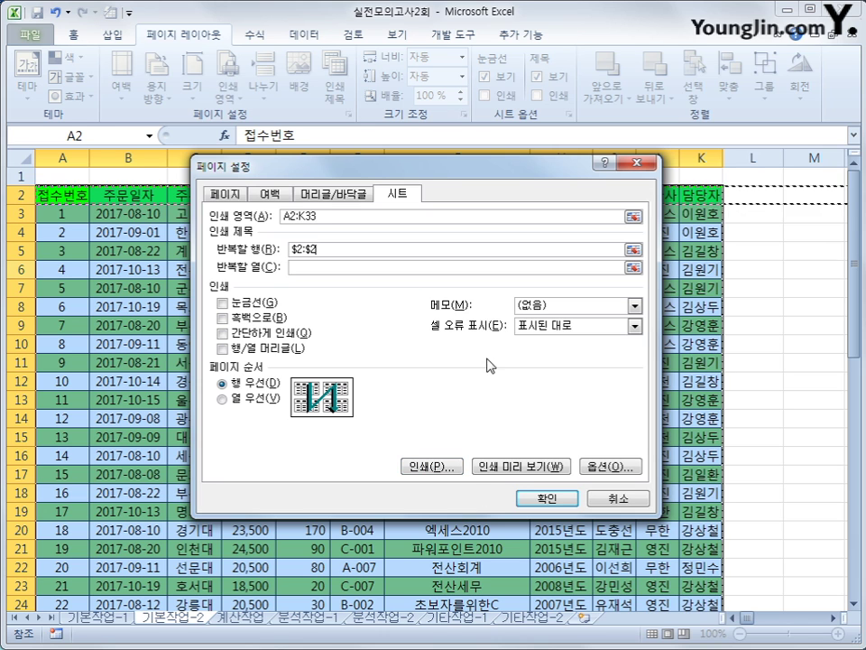
pyautogui.click(554, 503)
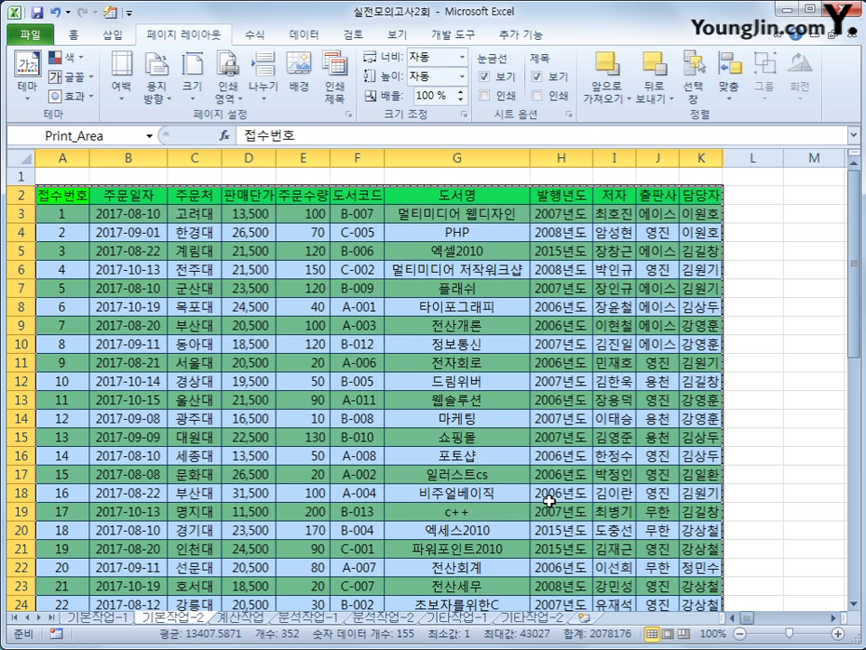
pyautogui.click(31, 37)
pyautogui.click(126, 259)
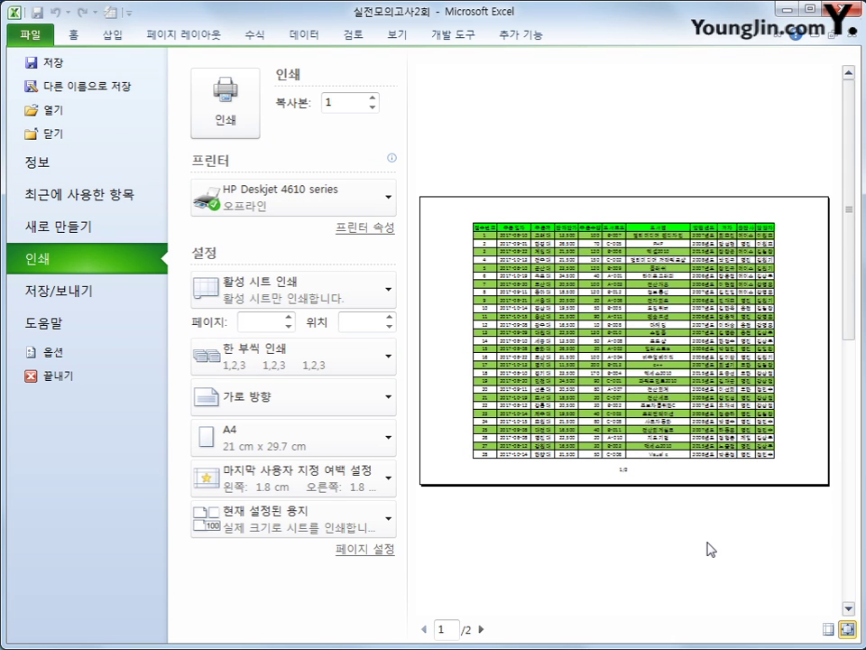
# - Leave the print preview and switch to the 계산작업 sheet, at the first 도서명 cell, C3
pyautogui.click(185, 37)
pyautogui.click(77, 201)
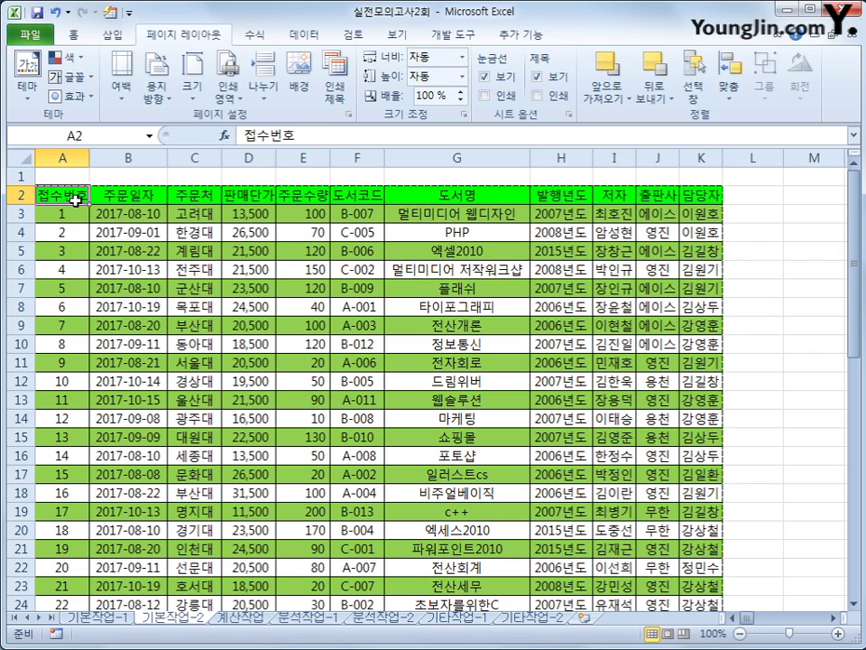
pyautogui.click(236, 617)
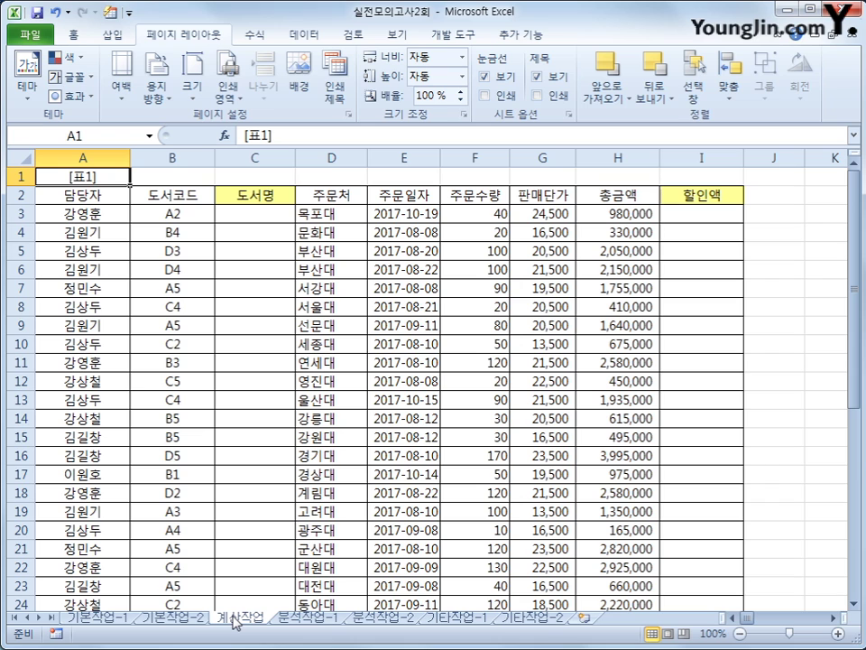
pyautogui.click(73, 34)
pyautogui.click(244, 214)
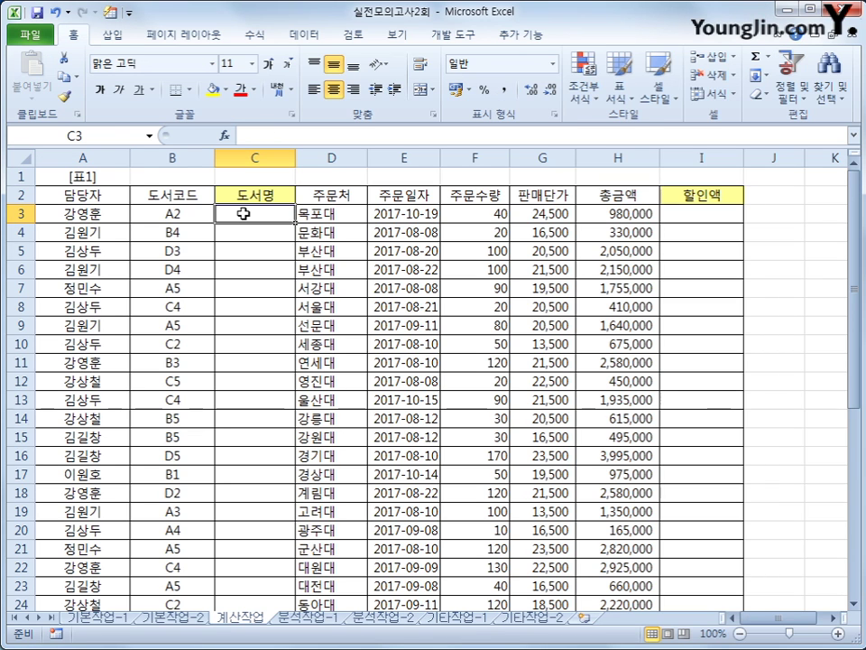
# - Examine the 도서코드 in B3 and how its letter and digit relate to the rows and columns of the 표5 book table
pyautogui.click(176, 216)
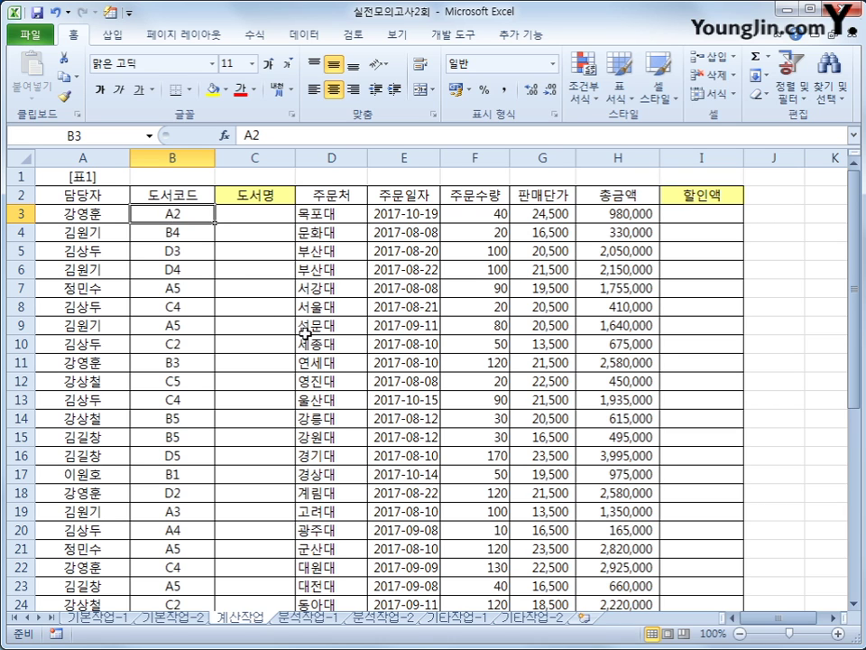
pyautogui.scroll(-5, 306, 333)
pyautogui.scroll(-2, 150, 488)
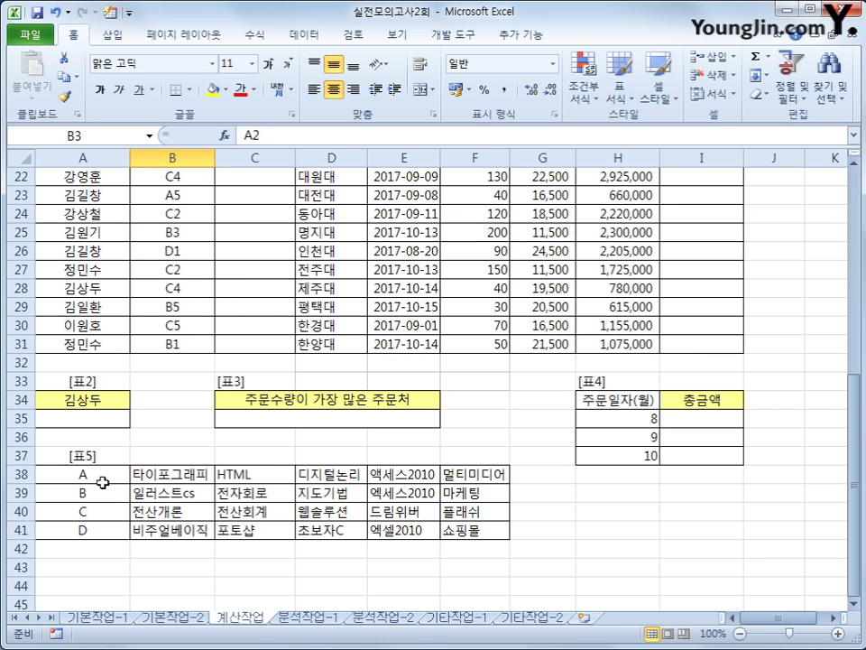
pyautogui.moveTo(103, 480); pyautogui.dragTo(102, 530)
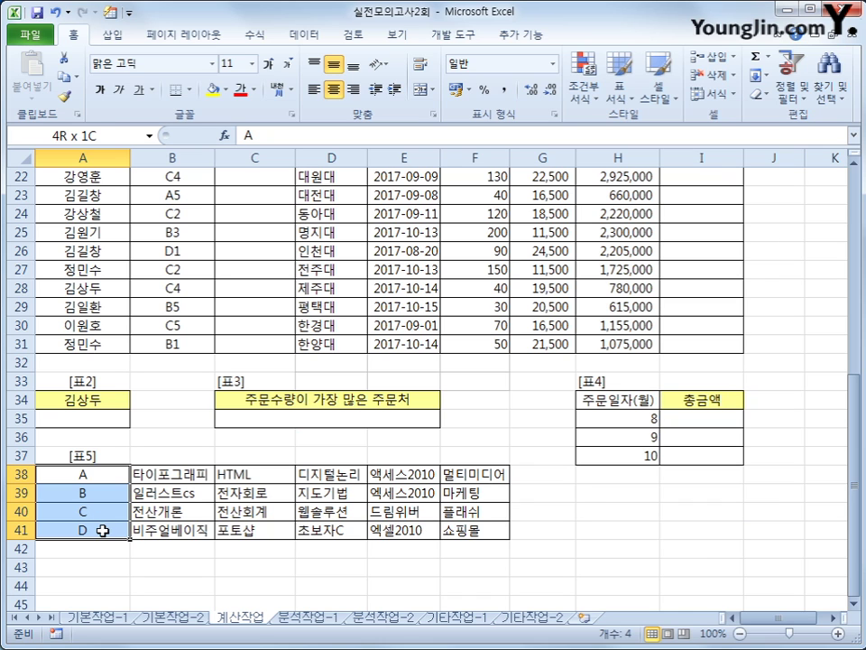
pyautogui.click(164, 472)
pyautogui.click(246, 472)
pyautogui.click(329, 471)
pyautogui.click(406, 474)
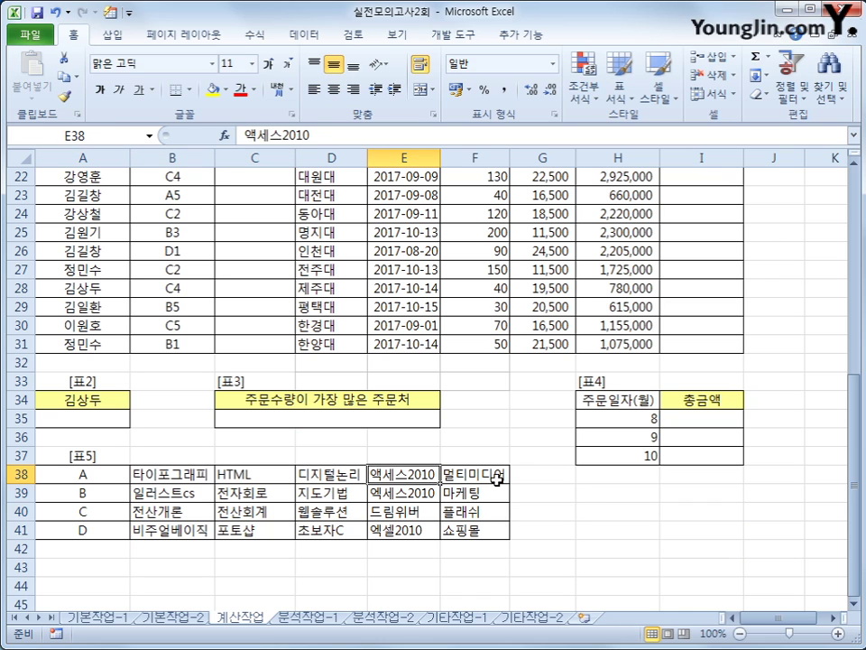
pyautogui.click(497, 479)
pyautogui.moveTo(193, 472); pyautogui.dragTo(479, 530)
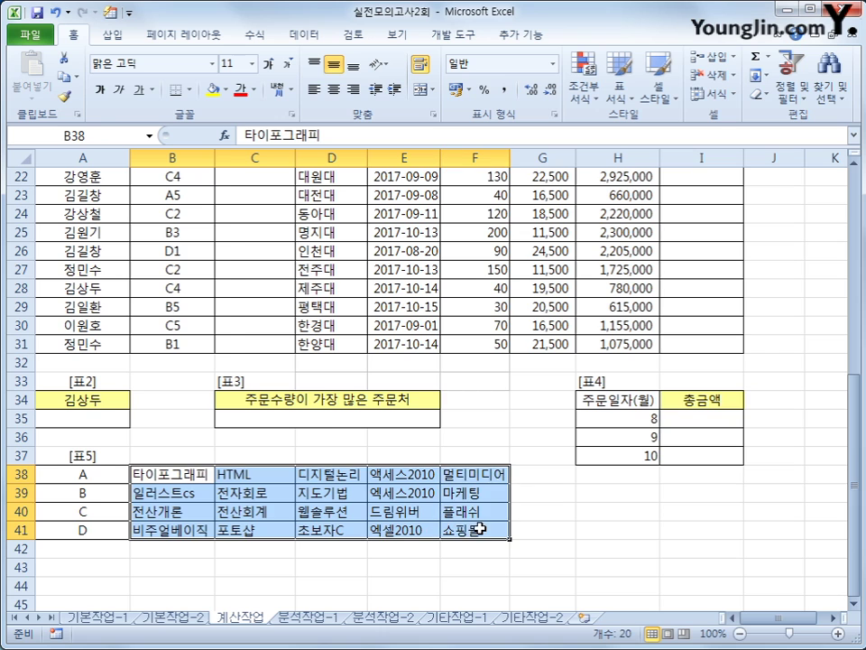
# - Start an INDEX formula in C3 with the absolute range $B$38:$F$41 of 표5 as its array
pyautogui.scroll(7, 430, 536)
pyautogui.click(261, 219)
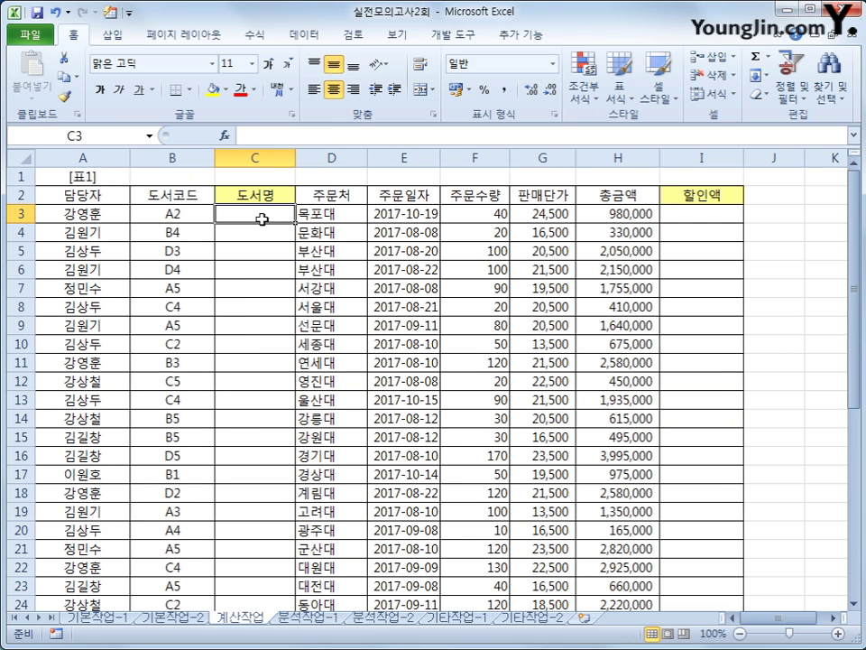
pyautogui.write('=in')
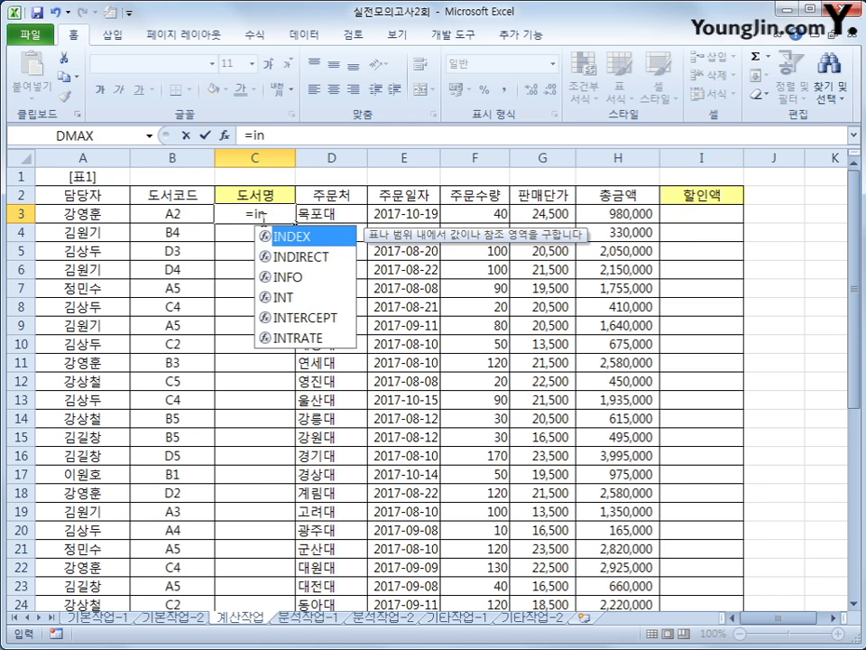
pyautogui.press('Tab')
pyautogui.scroll(-2, 258, 260)
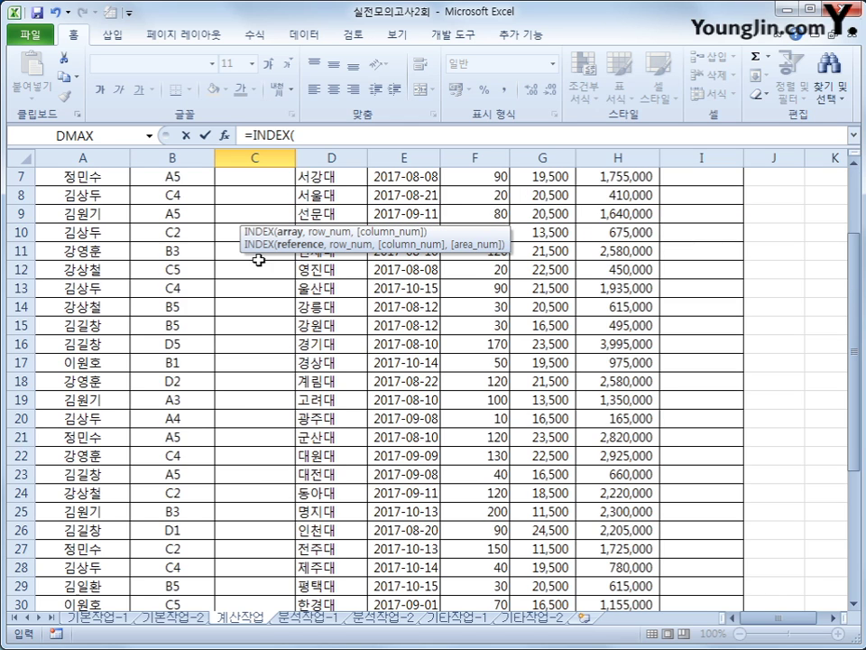
pyautogui.scroll(-5, 176, 300)
pyautogui.click(194, 474)
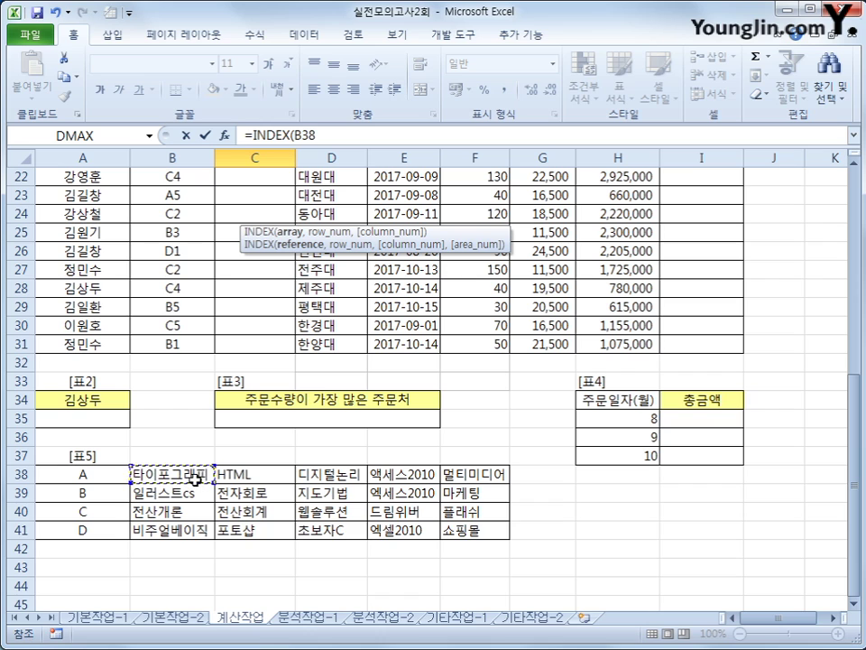
pyautogui.moveTo(194, 478); pyautogui.dragTo(455, 533)
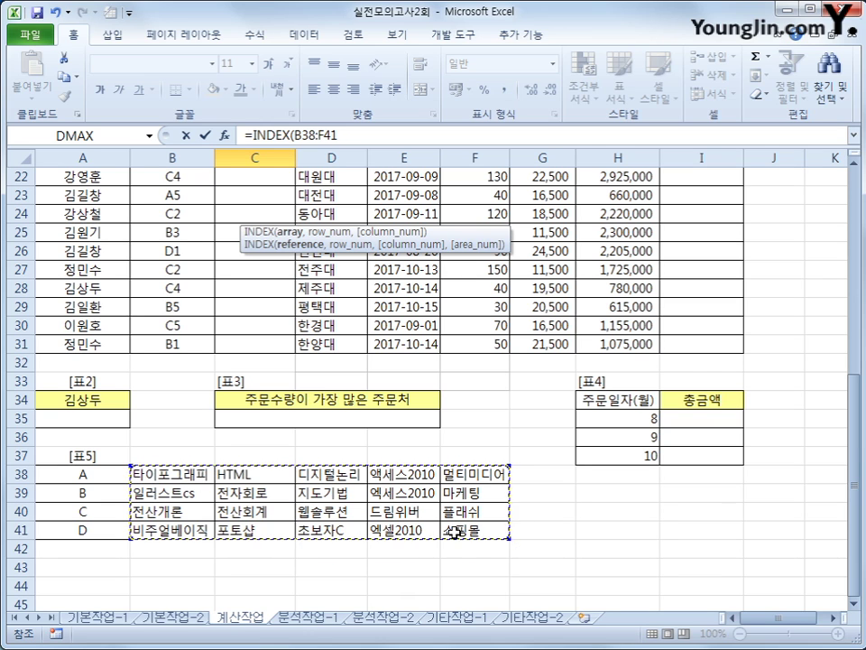
pyautogui.press('F4')
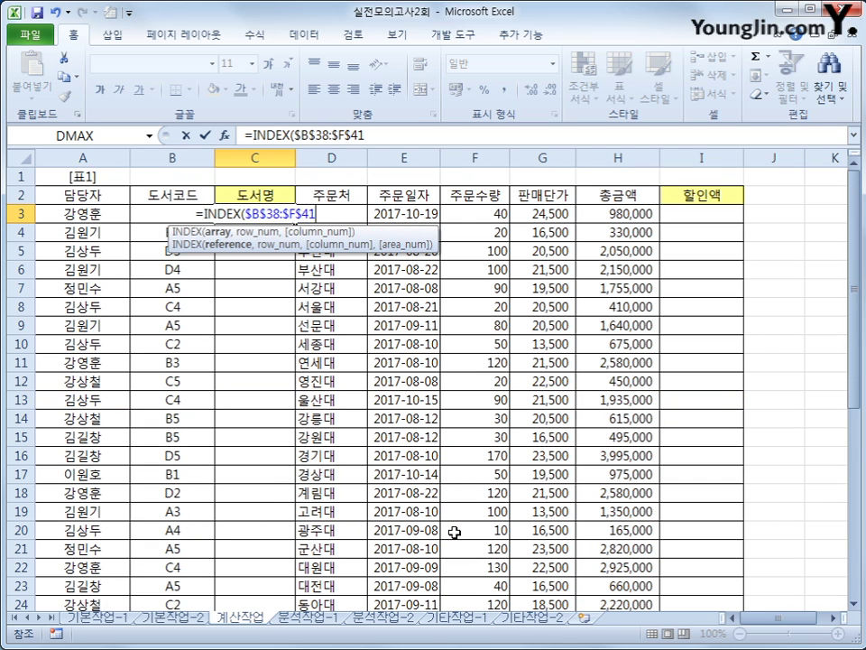
pyautogui.write(',')
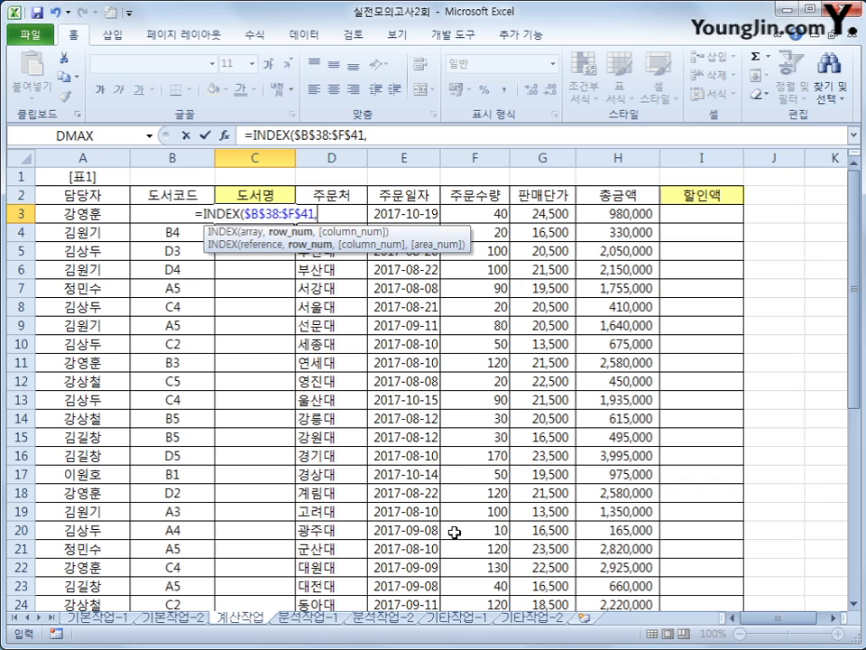
# - Add MATCH(LEFT(B3,1),$A$38:$A$41,0) as the row argument of the INDEX formula in C3
pyautogui.write('mat')
pyautogui.press('Tab')
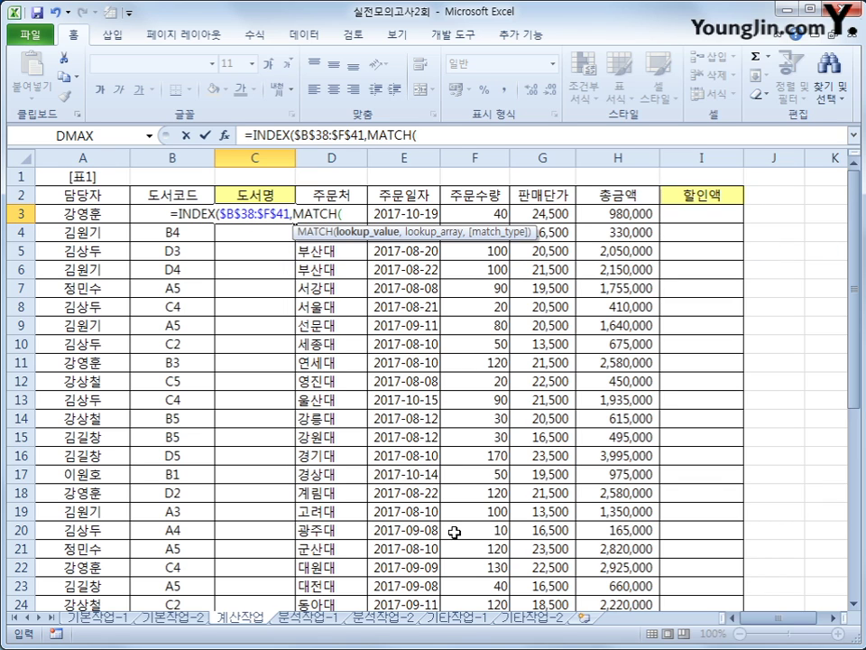
pyautogui.write('lef')
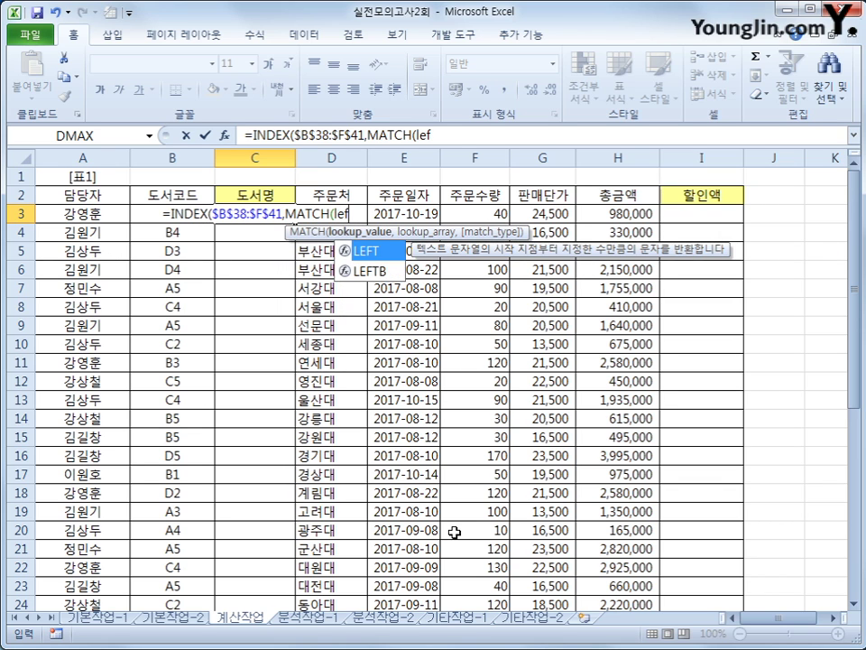
pyautogui.press('Tab')
pyautogui.press('Left')
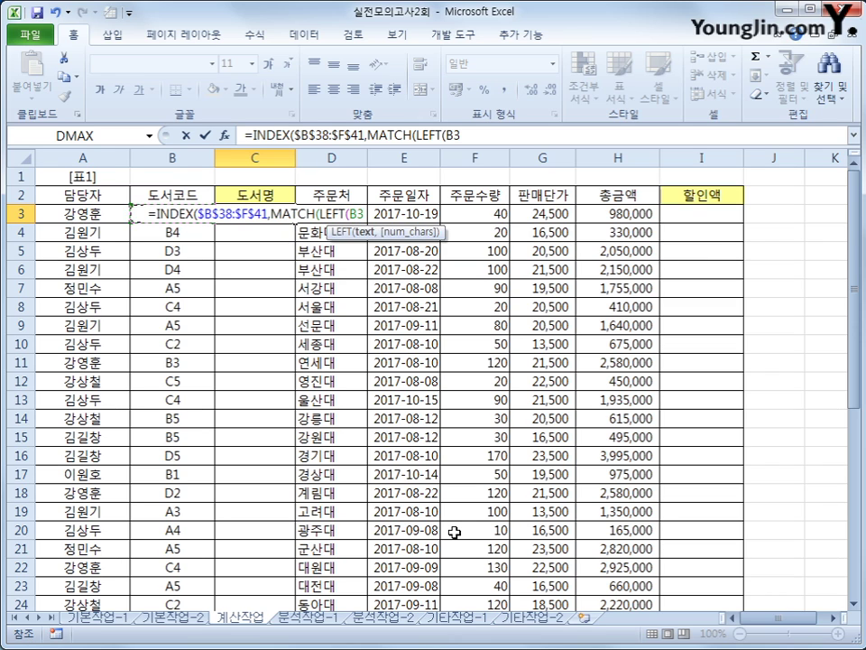
pyautogui.write(',1),')
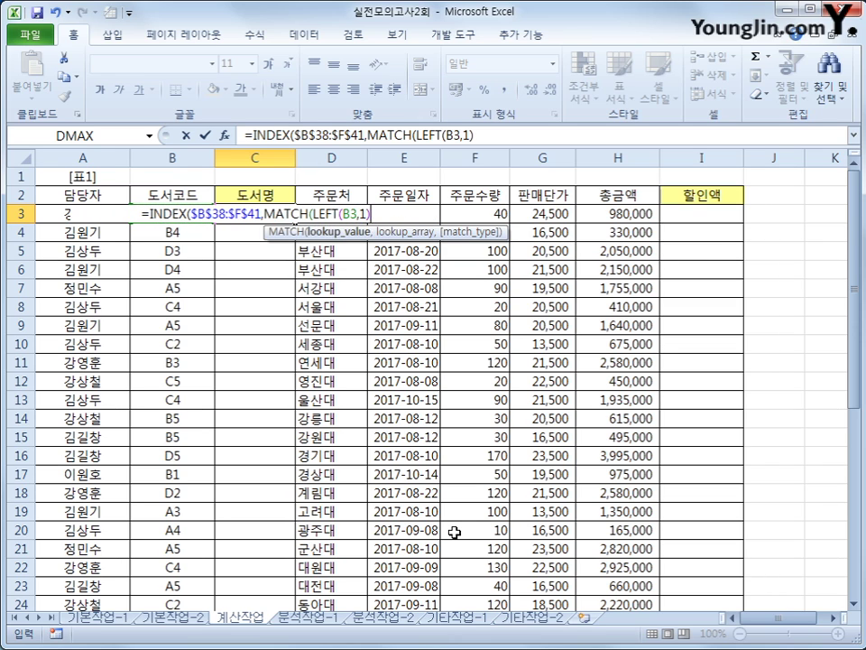
pyautogui.scroll(-6, 454, 532)
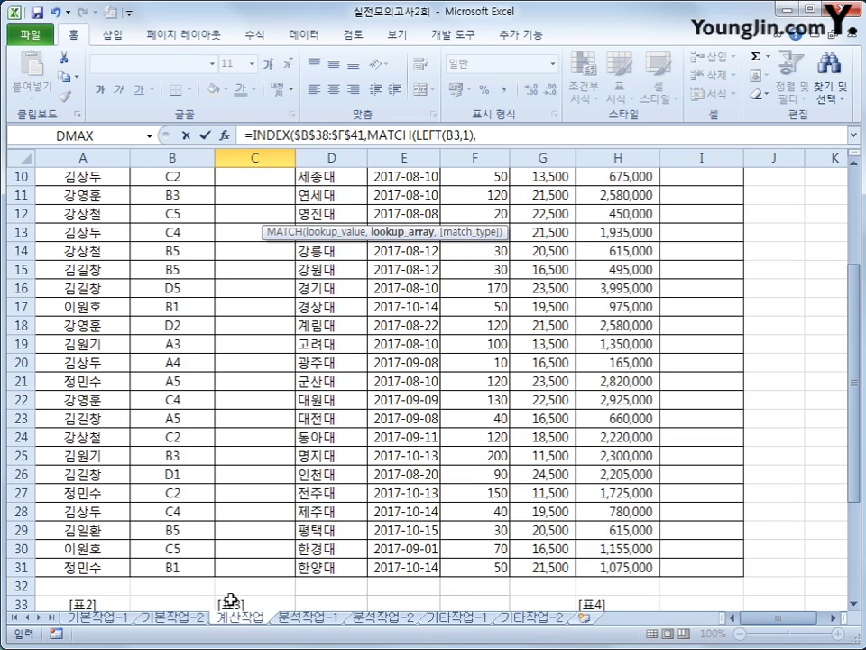
pyautogui.moveTo(83, 529); pyautogui.dragTo(90, 587)
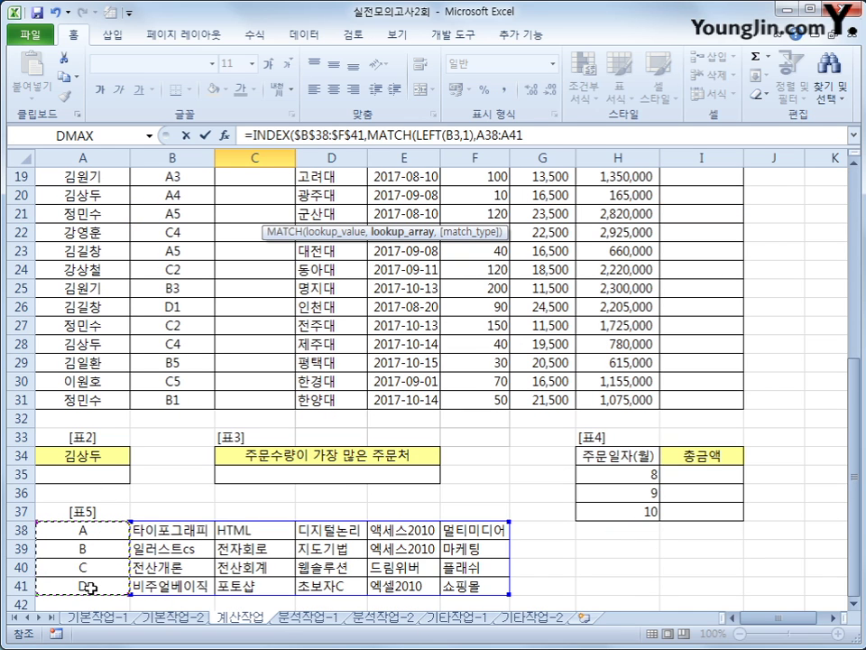
pyautogui.press('F4')
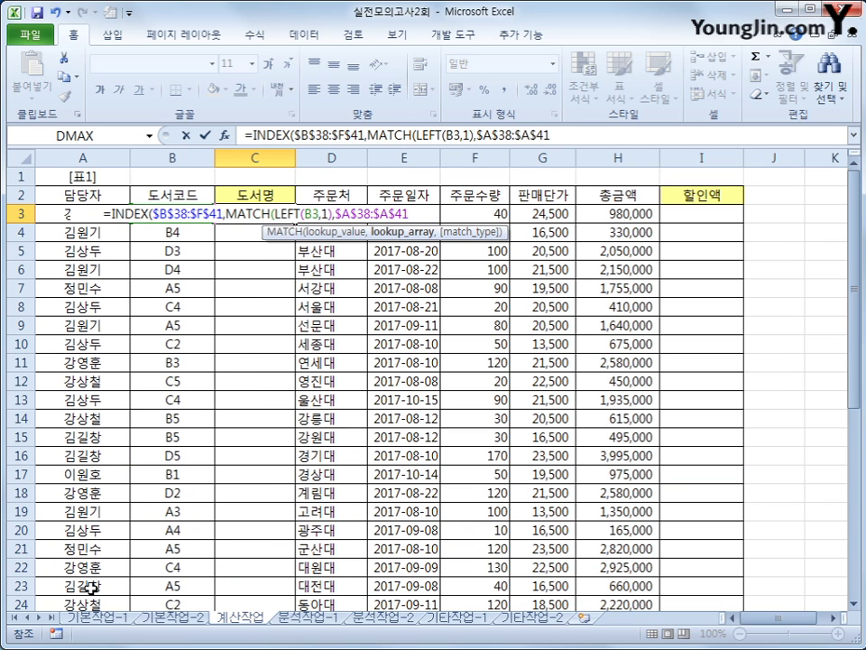
pyautogui.write(',0')
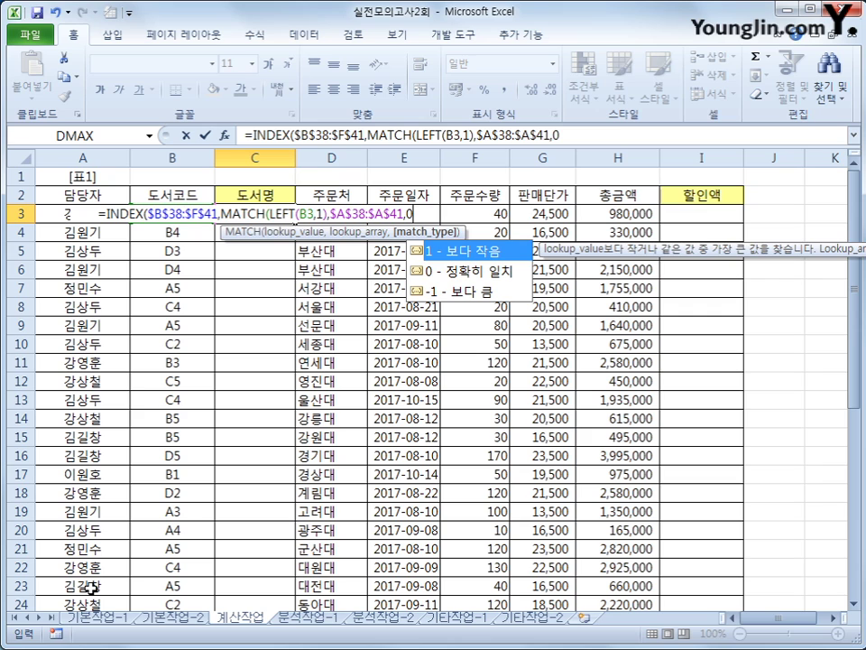
pyautogui.write(')')
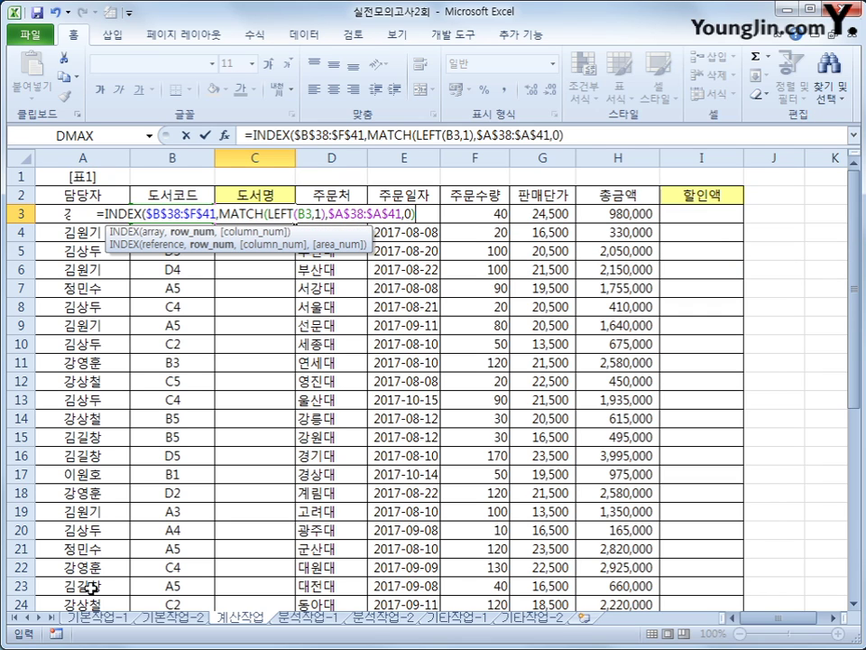
# - Add RIGHT(B3,1) as the column argument and complete the INDEX formula in C3
pyautogui.write(',')
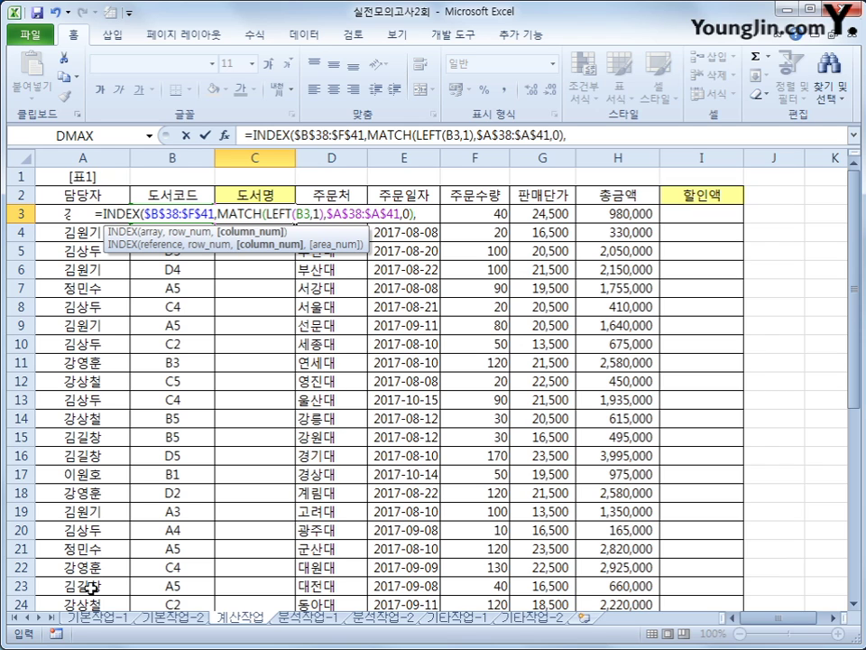
pyautogui.write('right(')
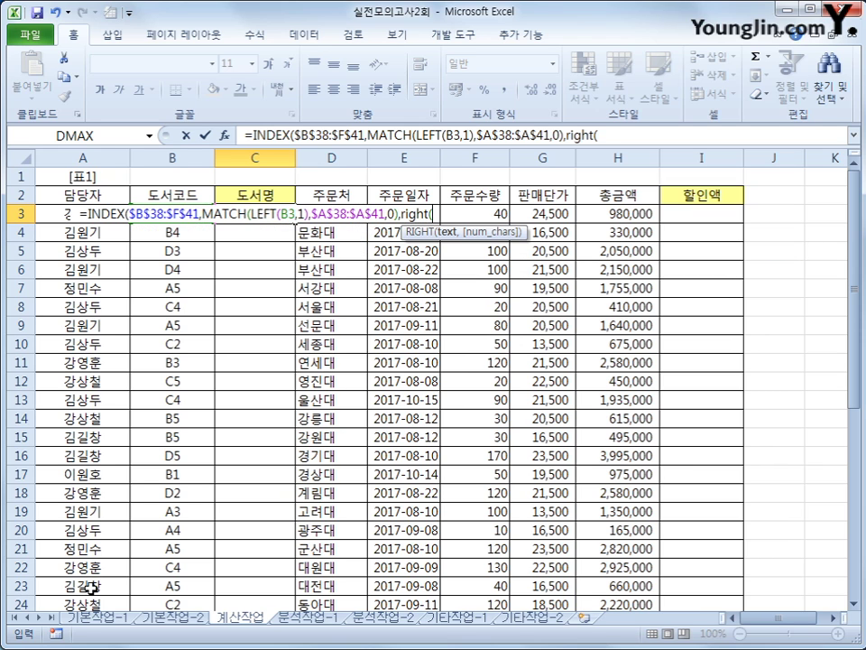
pyautogui.write('B3,1)')
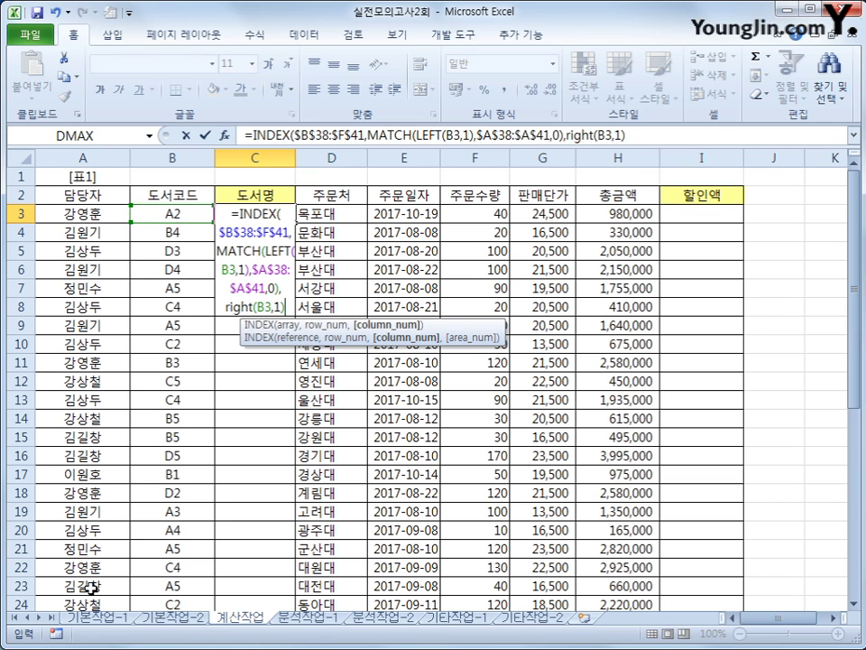
pyautogui.write(')')
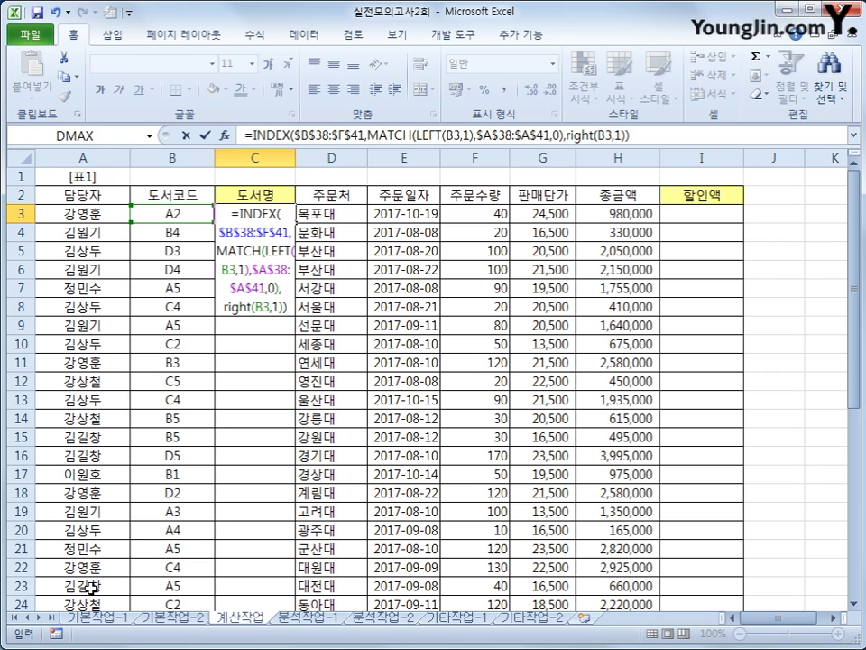
pyautogui.press('Return')
pyautogui.press('Up')
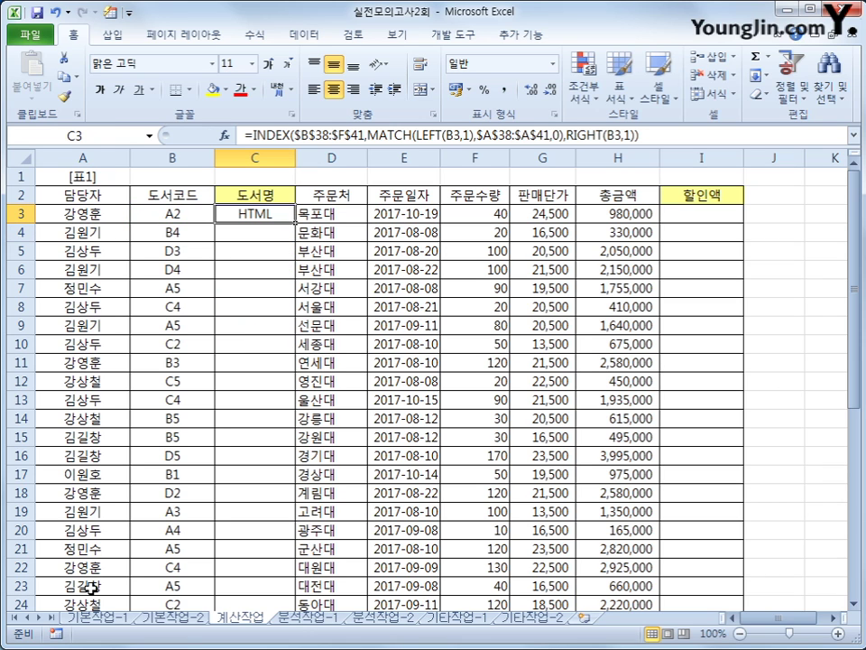
# - Fill the C3 formula down the 도서명 column to row 31 and check the copied formula in C10
pyautogui.doubleClick(296, 222)
pyautogui.click(259, 344)
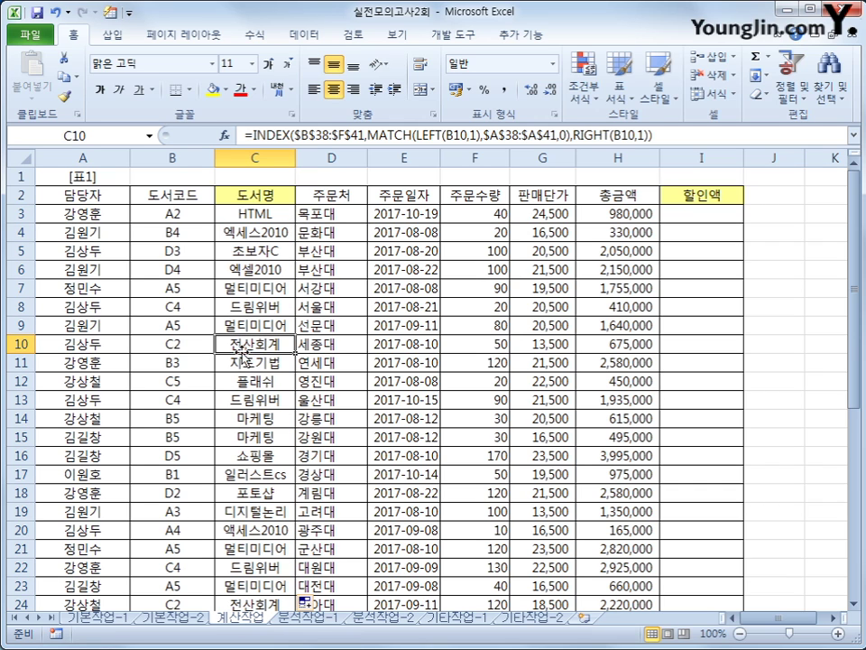
pyautogui.click(271, 217)
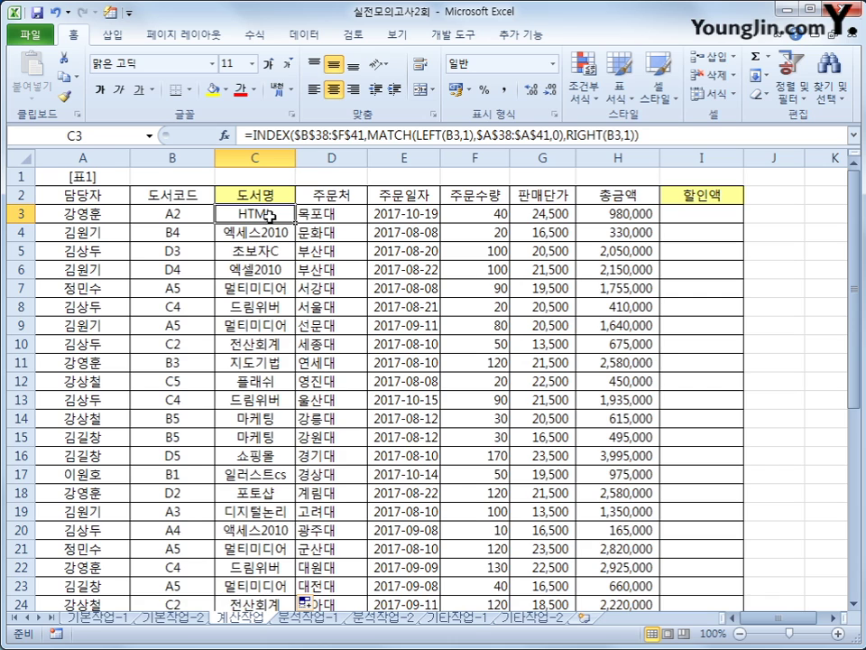
# - Start a SUM formula in A35 of 표2 with the condition (A3:A31=A34) matching the 담당자 column
pyautogui.scroll(-7, 270, 216)
pyautogui.click(70, 420)
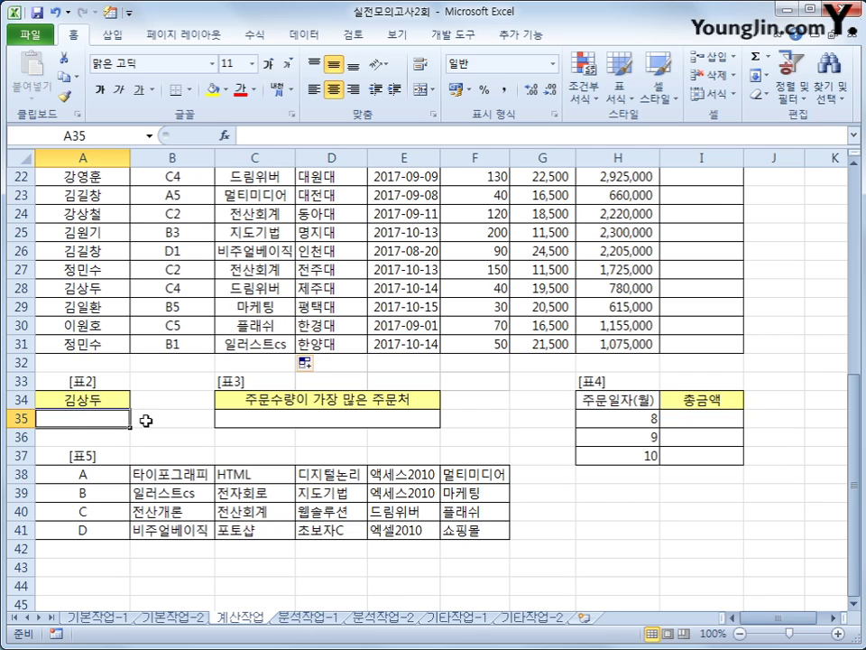
pyautogui.write('=sum((')
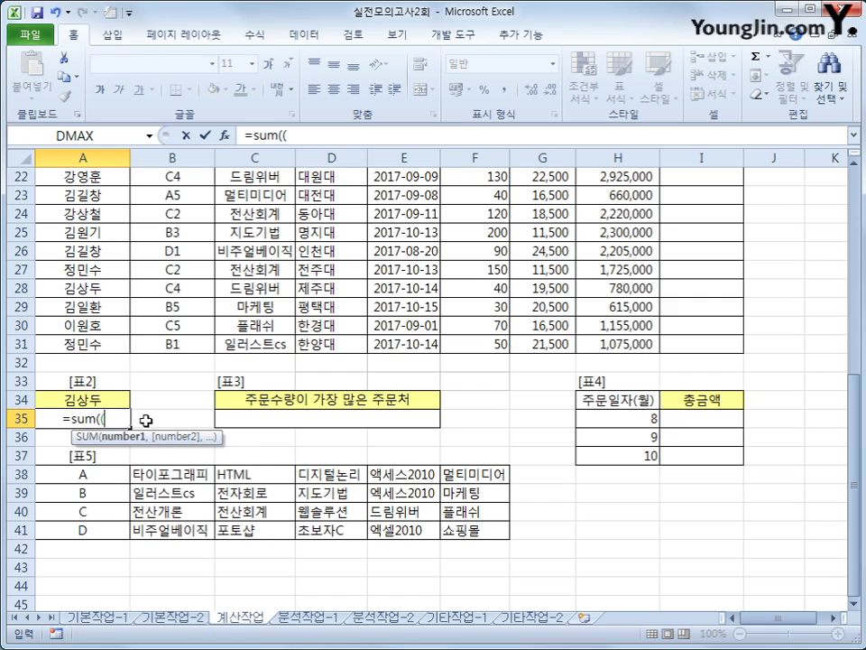
pyautogui.scroll(7, 145, 420)
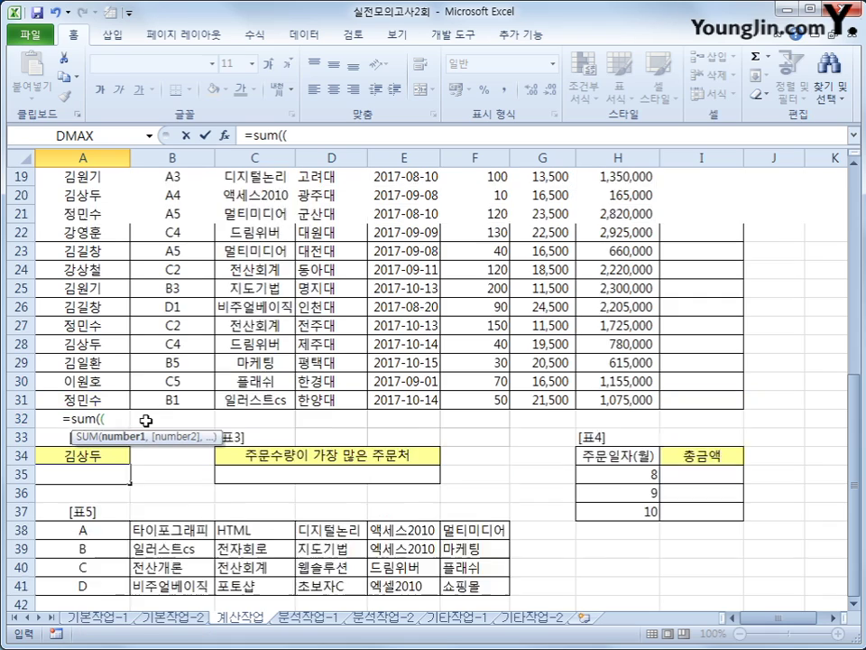
pyautogui.moveTo(107, 214); pyautogui.dragTo(94, 580)
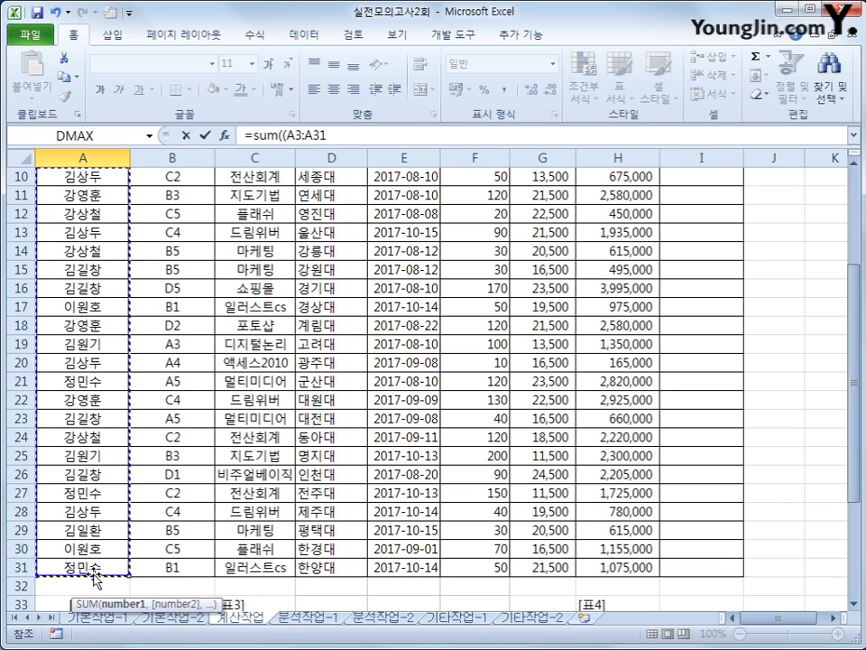
pyautogui.write('=')
pyautogui.click(105, 515)
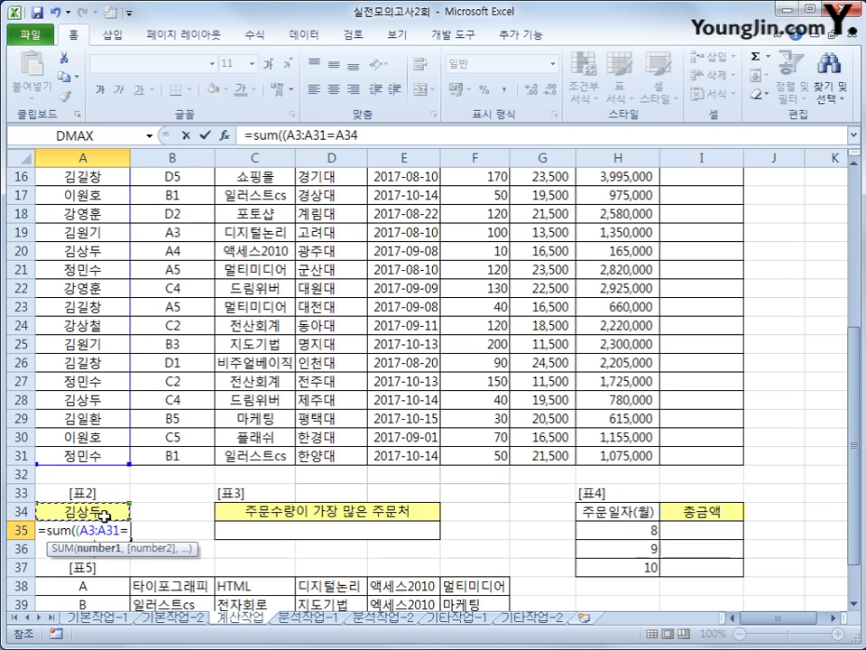
# - Multiply the A35 formula's first condition by a second condition on 판매단가, (G3:G31<20000)
pyautogui.write(')*(')
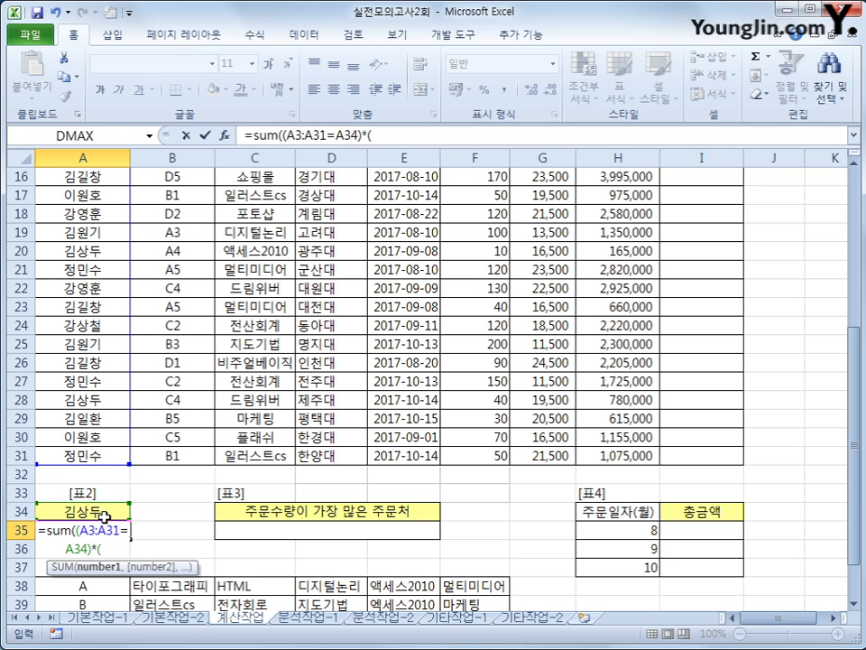
pyautogui.scroll(5, 433, 379)
pyautogui.moveTo(531, 218); pyautogui.dragTo(544, 584)
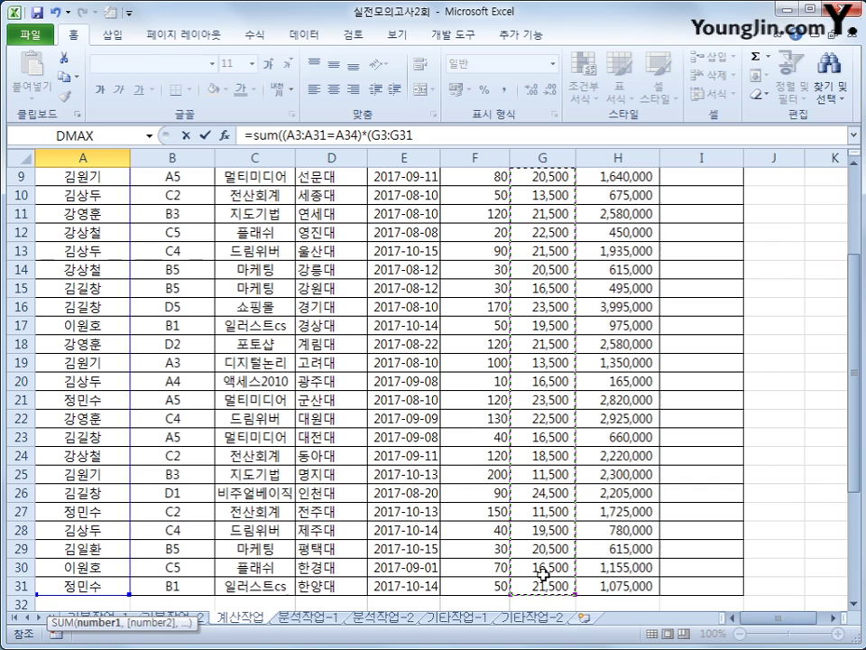
pyautogui.write('<20000)*')
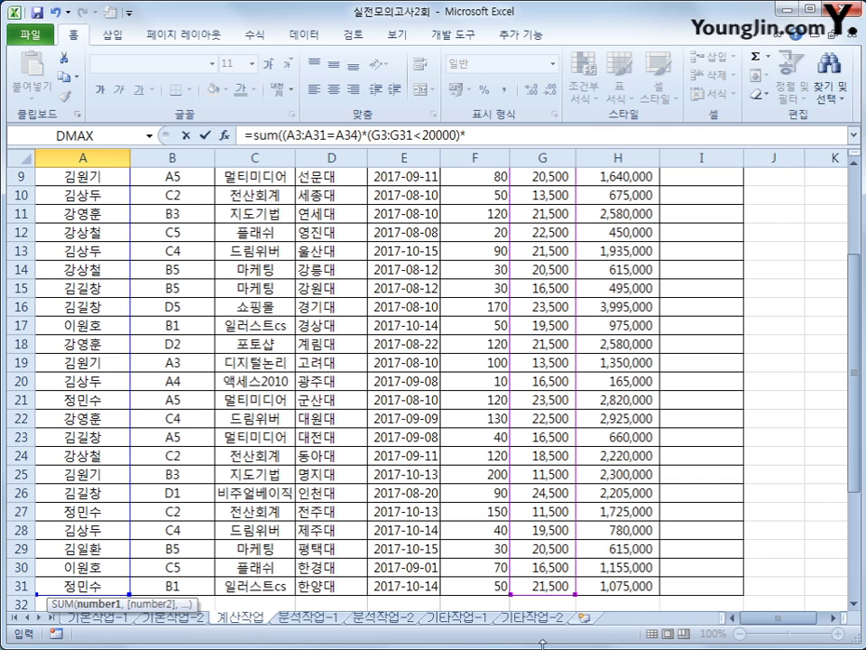
# - Multiply the conditions by the 총금액 range H3:H31 and enter the A35 formula as an array formula
pyautogui.scroll(3, 653, 524)
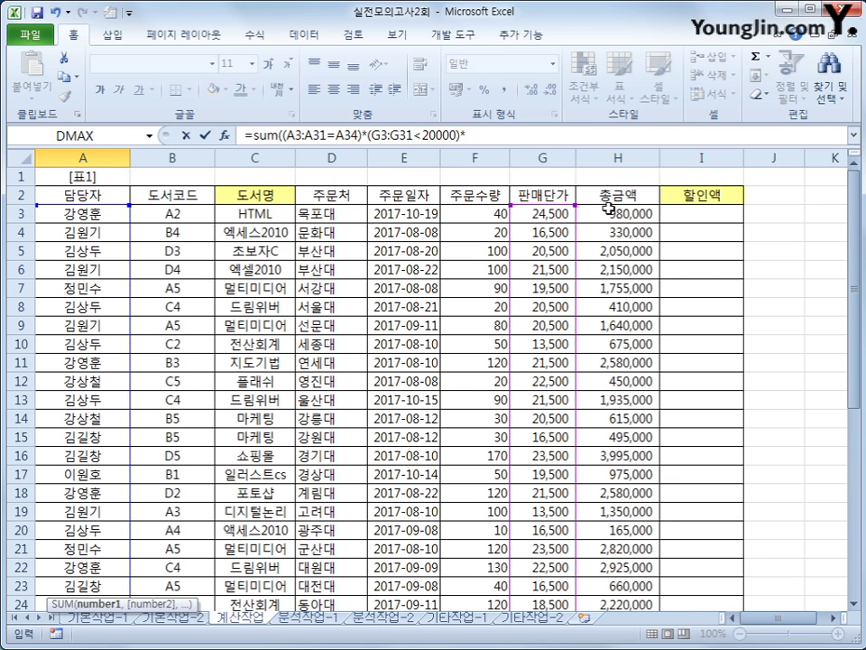
pyautogui.moveTo(610, 215); pyautogui.dragTo(622, 583)
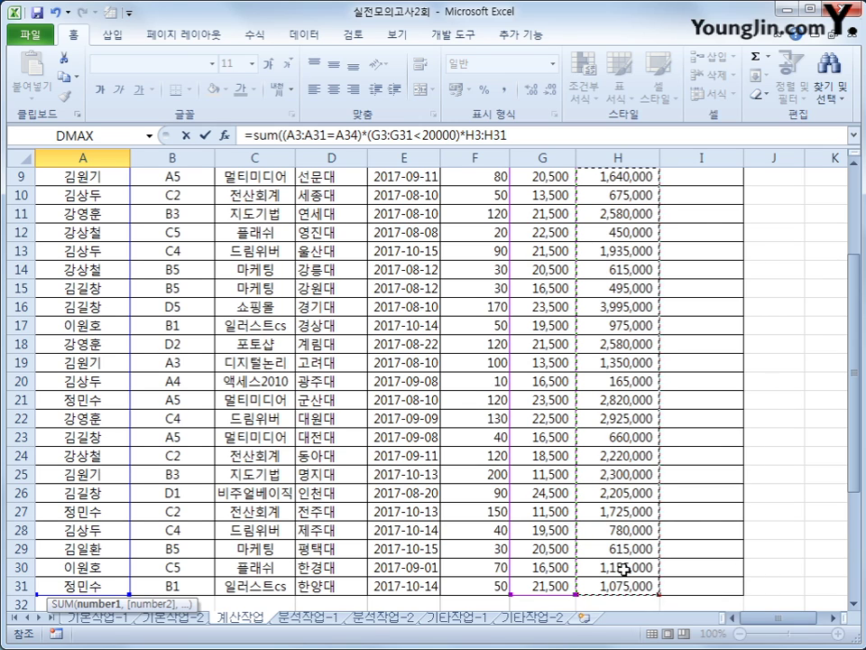
pyautogui.write(')')
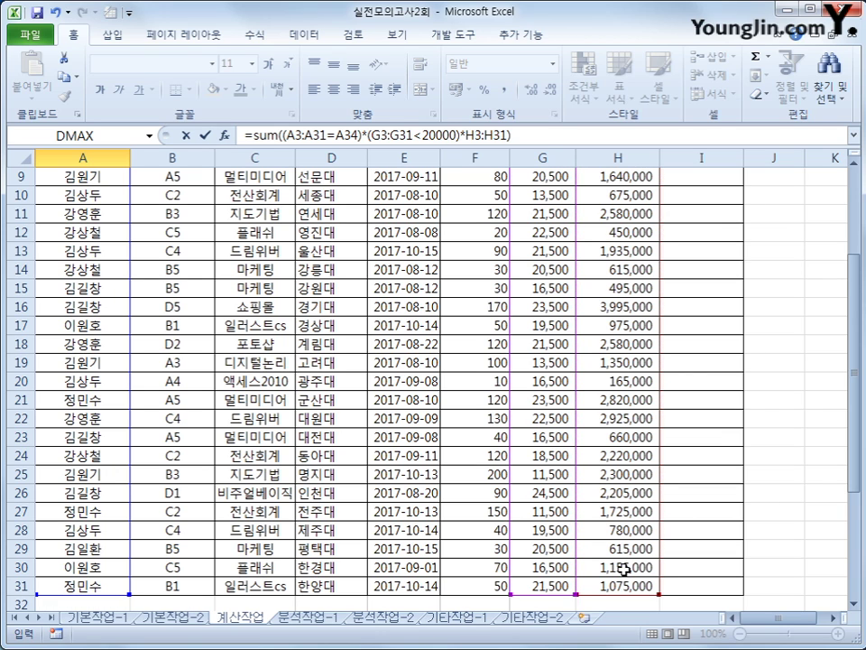
pyautogui.hotkey('ctrl', 'shift', 'Return')
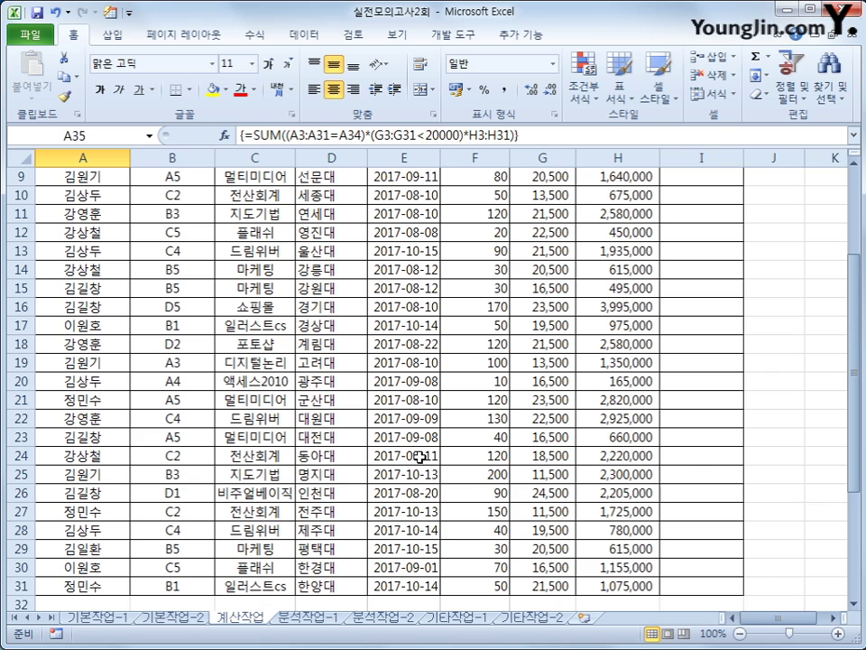
pyautogui.scroll(-3, 421, 456)
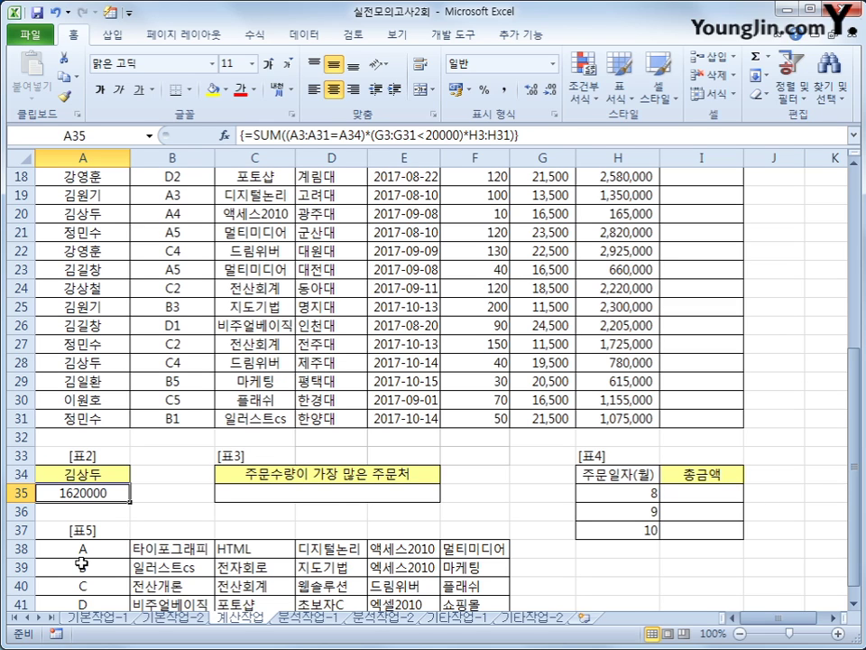
# - Start an INDEX formula in C35 of 표3 with the 주문처 range D3:D31 as its array
pyautogui.click(281, 496)
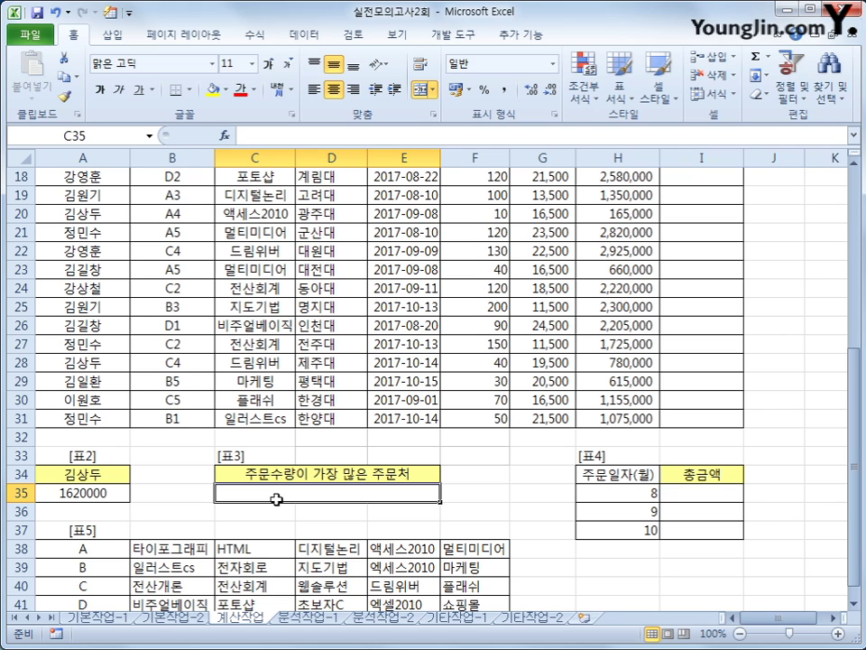
pyautogui.write('=IND')
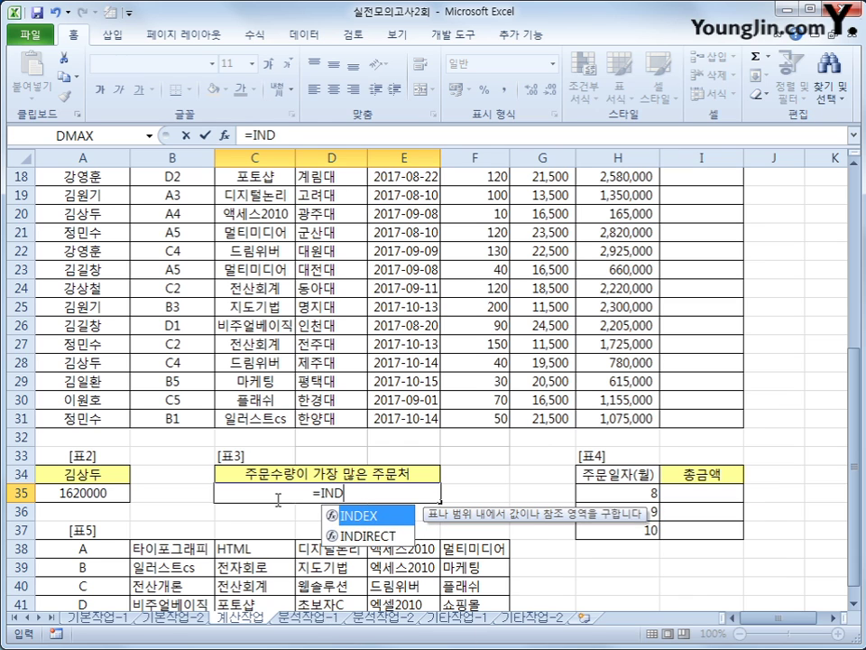
pyautogui.press('Tab')
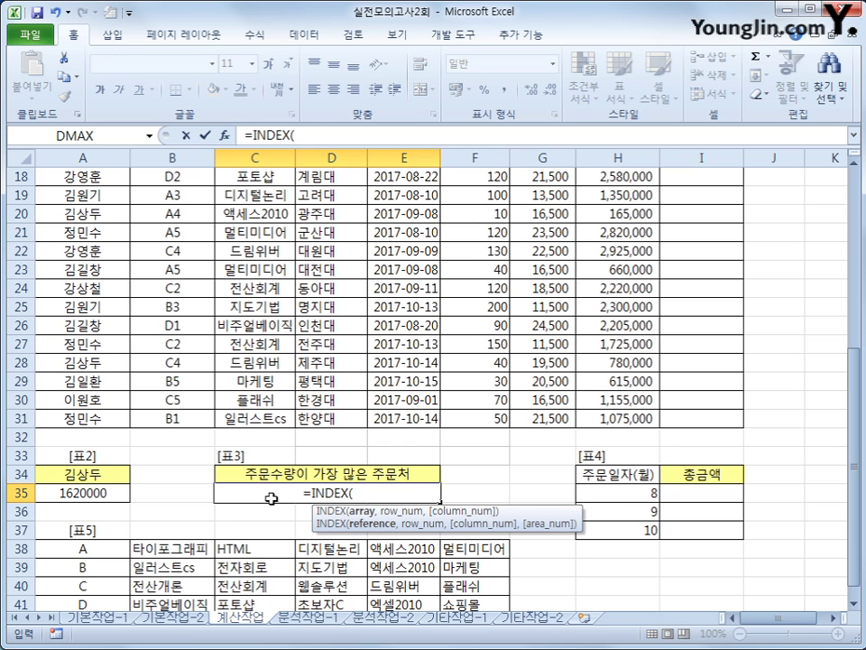
pyautogui.scroll(3, 260, 469)
pyautogui.scroll(3, 255, 468)
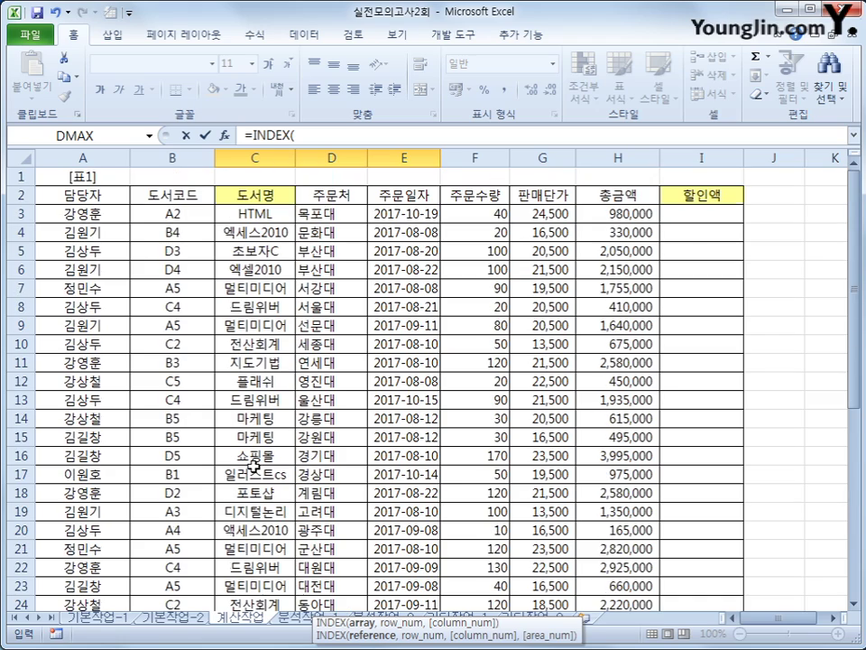
pyautogui.moveTo(333, 216); pyautogui.dragTo(322, 574)
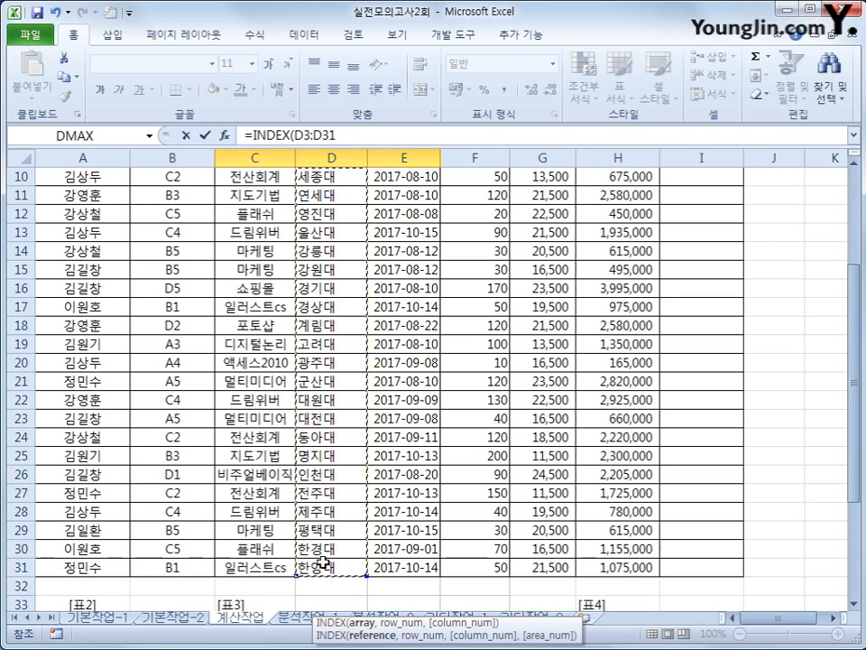
# - Add a MATCH function as the row argument in C35, with MAX(F3:F31) as its lookup value
pyautogui.write(',MAT')
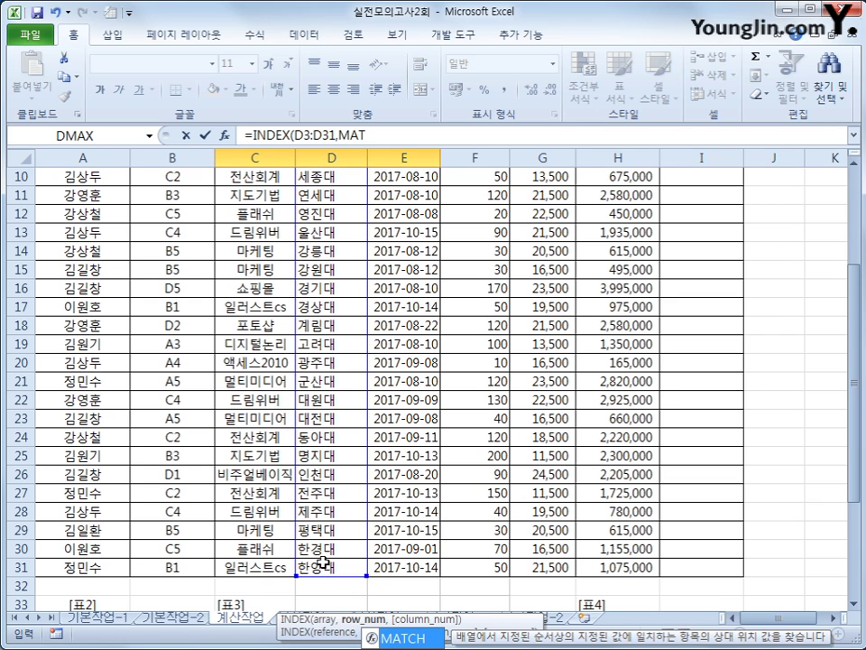
pyautogui.press('Tab')
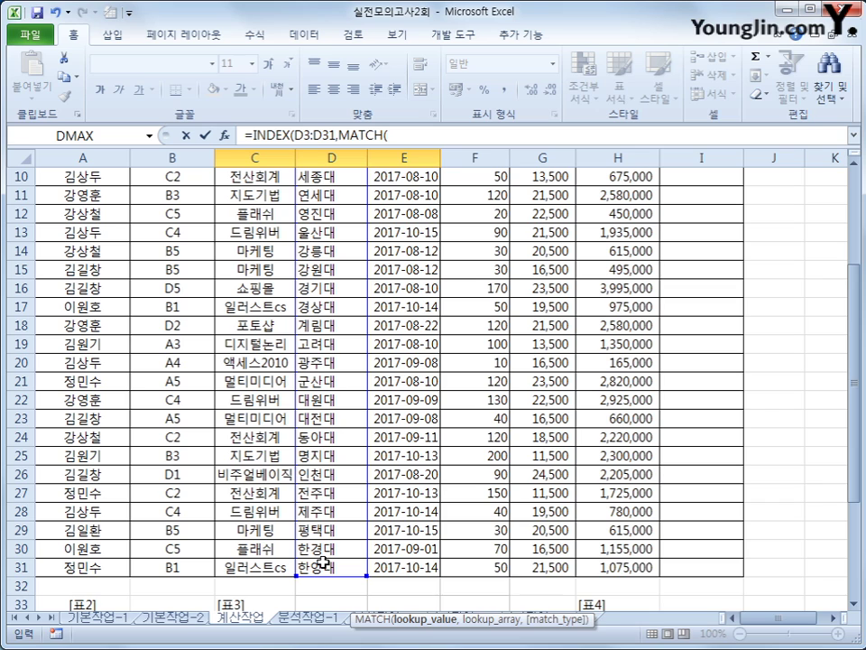
pyautogui.write('MAX')
pyautogui.press('Tab')
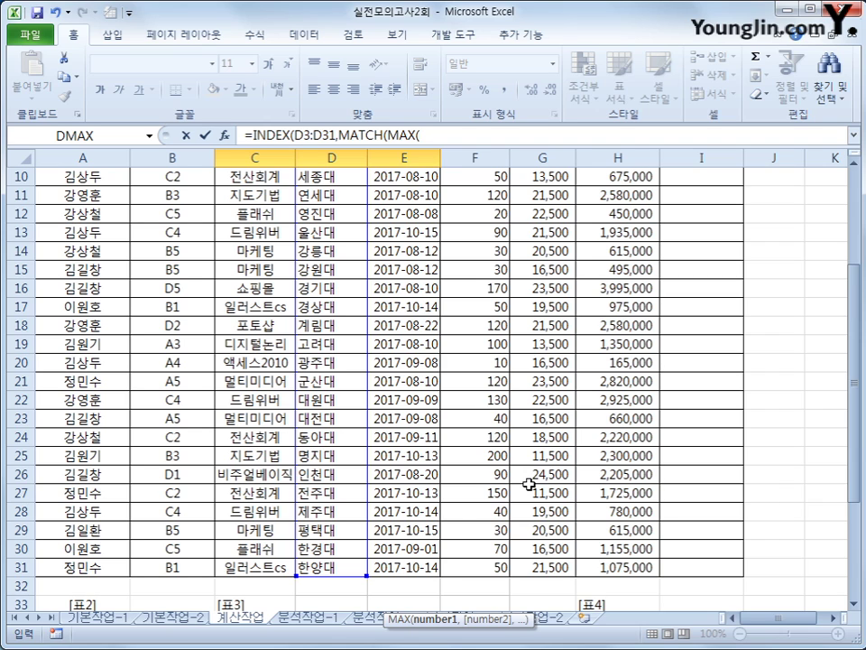
pyautogui.scroll(3, 541, 483)
pyautogui.moveTo(493, 216); pyautogui.dragTo(470, 568)
pyautogui.write('),')
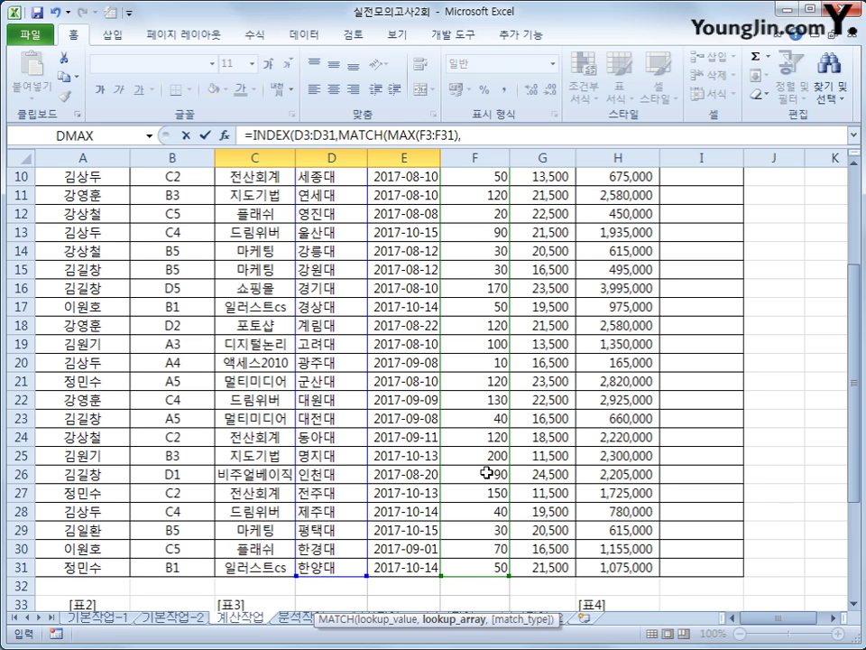
# - Set MATCH's lookup array to F3:F31 with match type 0 and complete the C35 formula
pyautogui.scroll(3, 487, 472)
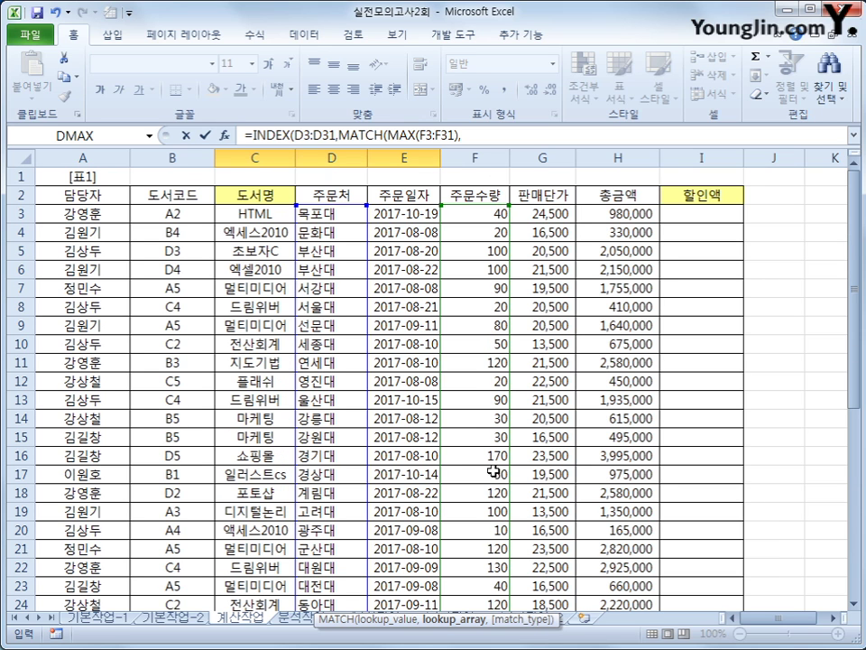
pyautogui.moveTo(473, 218); pyautogui.dragTo(474, 572)
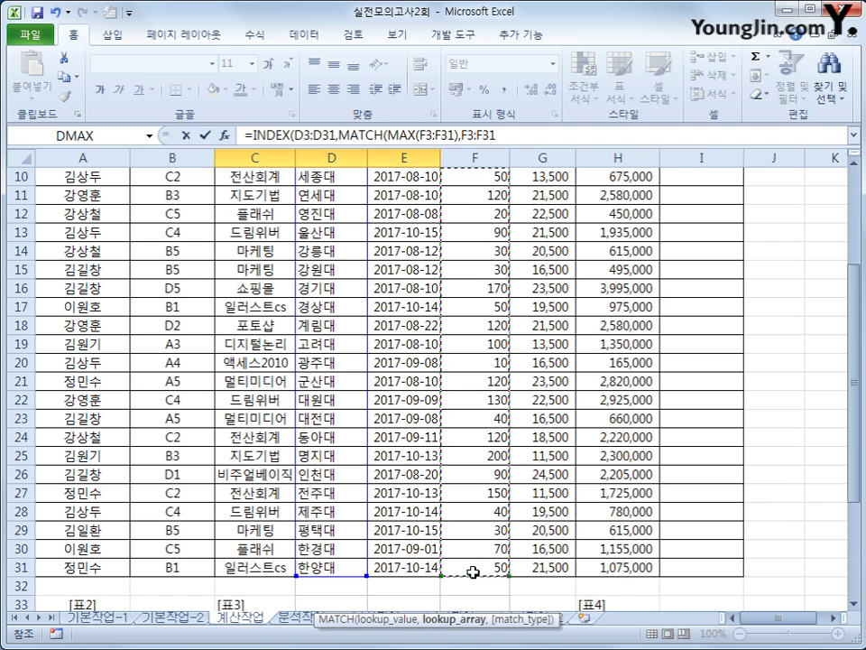
pyautogui.write(',0')
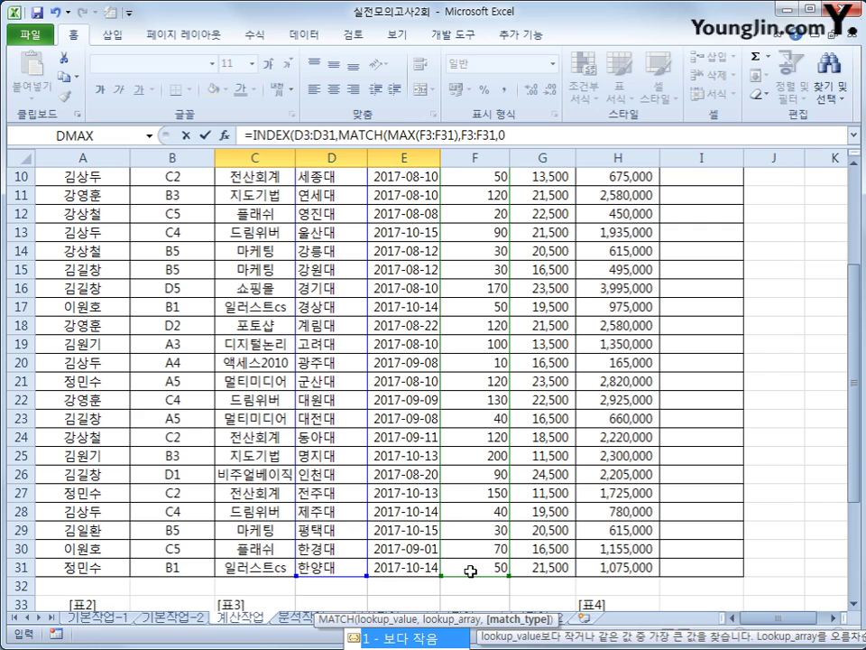
pyautogui.write(')')
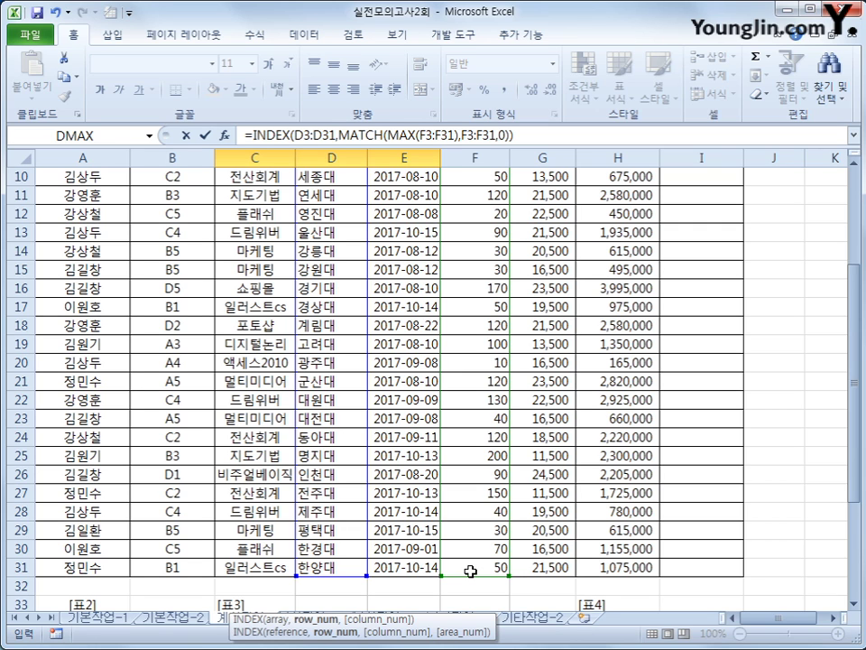
pyautogui.press('Return')
pyautogui.press('Up')
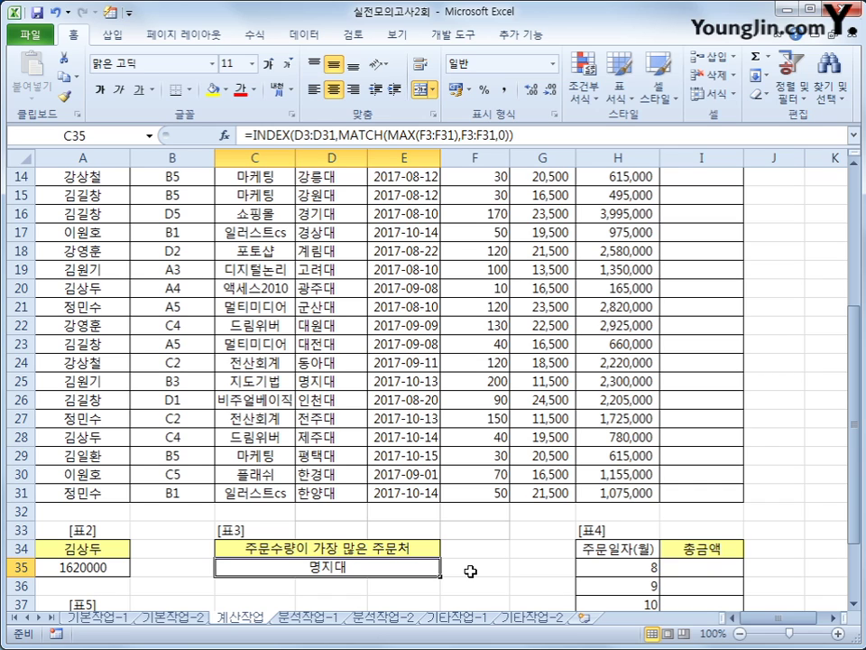
# - Start a SUM(IF(MONTH()) formula in I35 of 표4, using the absolute 주문일자 range $E$3:$E$31 for MONTH
pyautogui.click(690, 575)
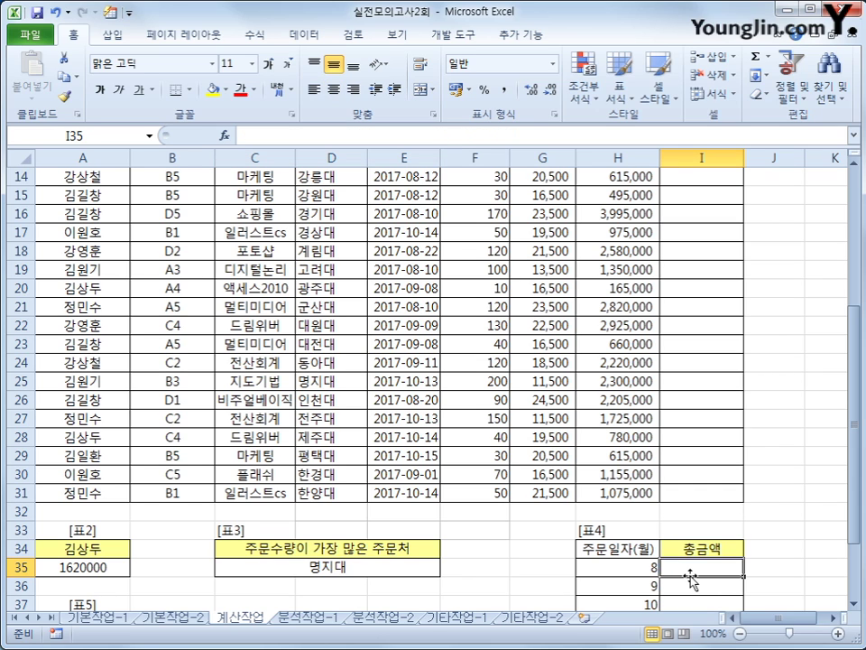
pyautogui.scroll(-2, 690, 578)
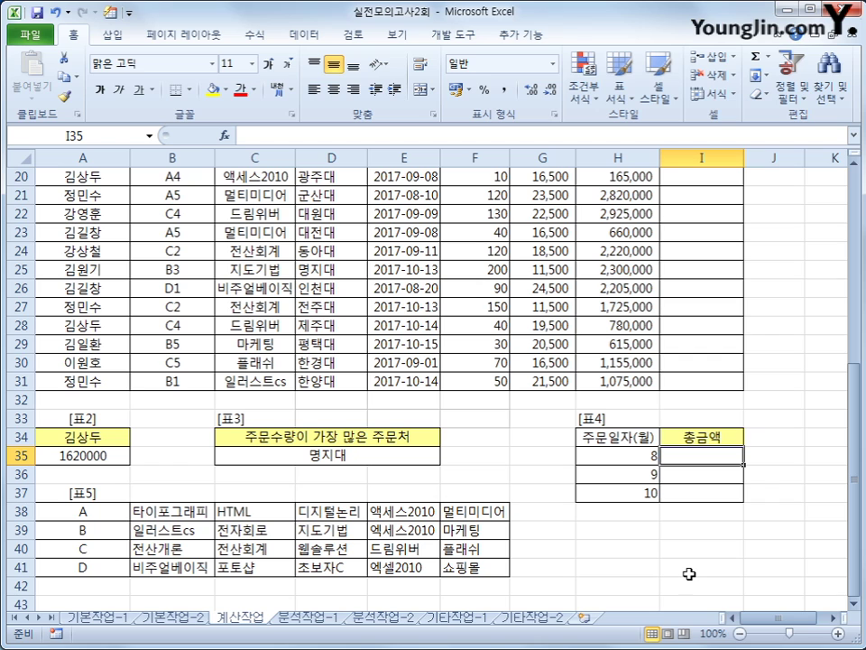
pyautogui.write('=')
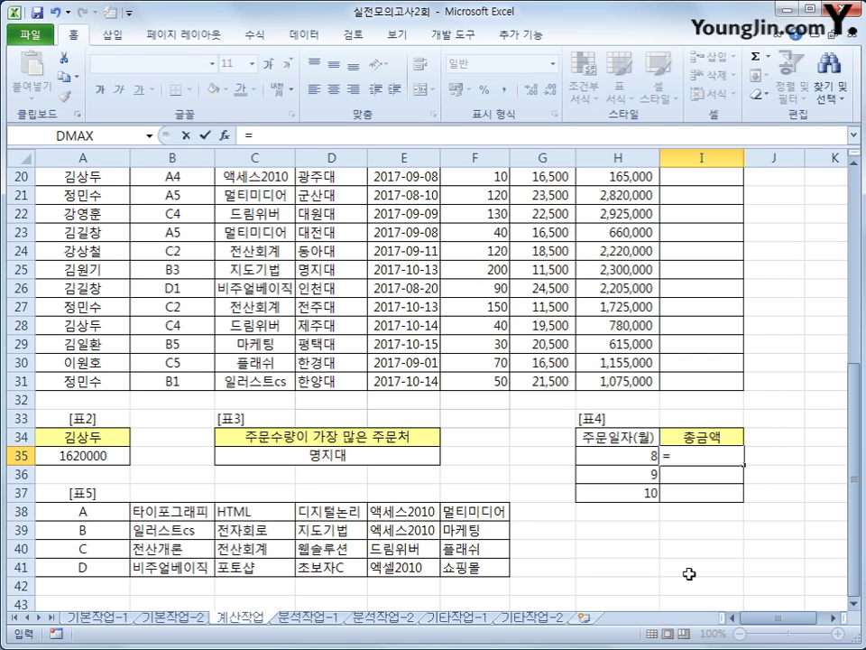
pyautogui.write('SUM(')
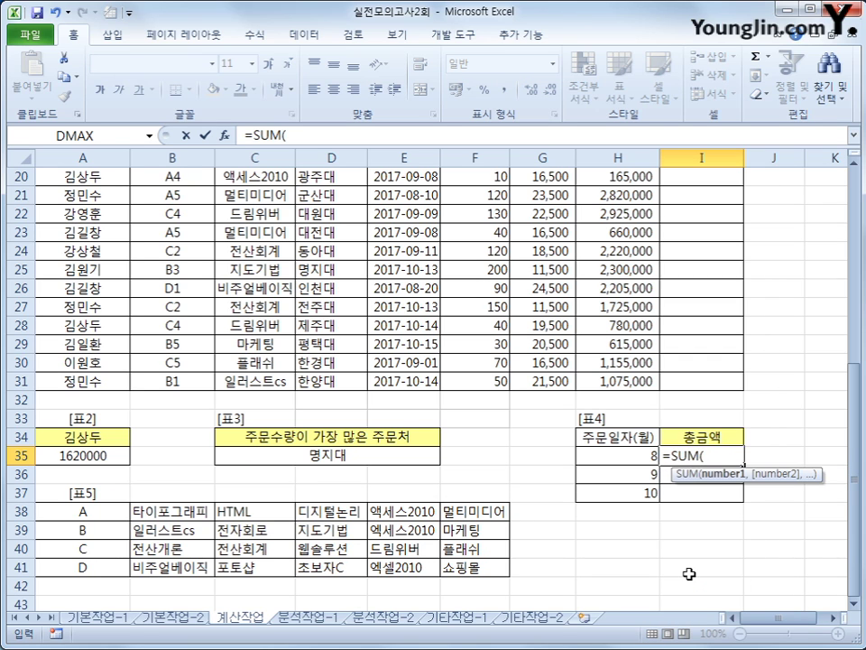
pyautogui.write('IF')
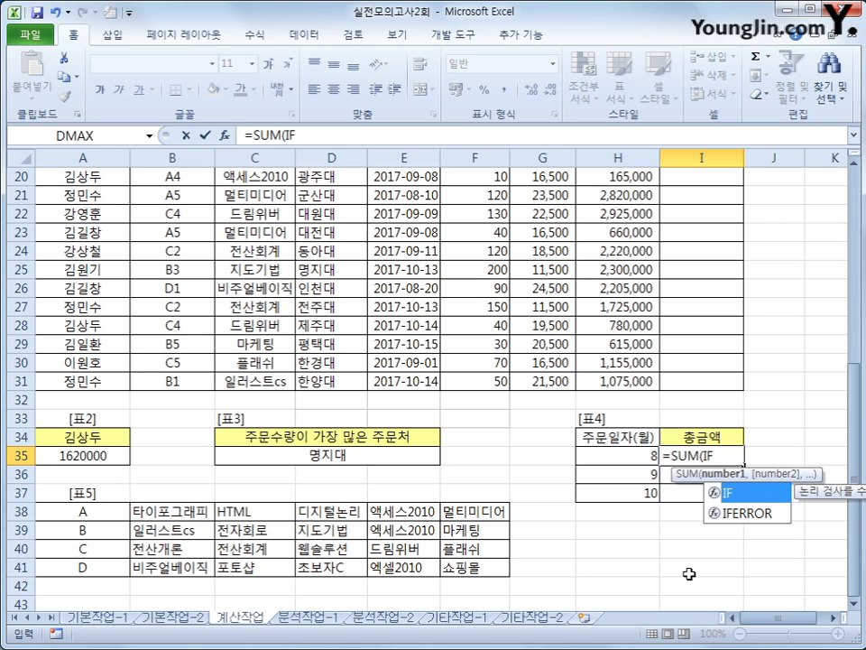
pyautogui.write('(MONTH(')
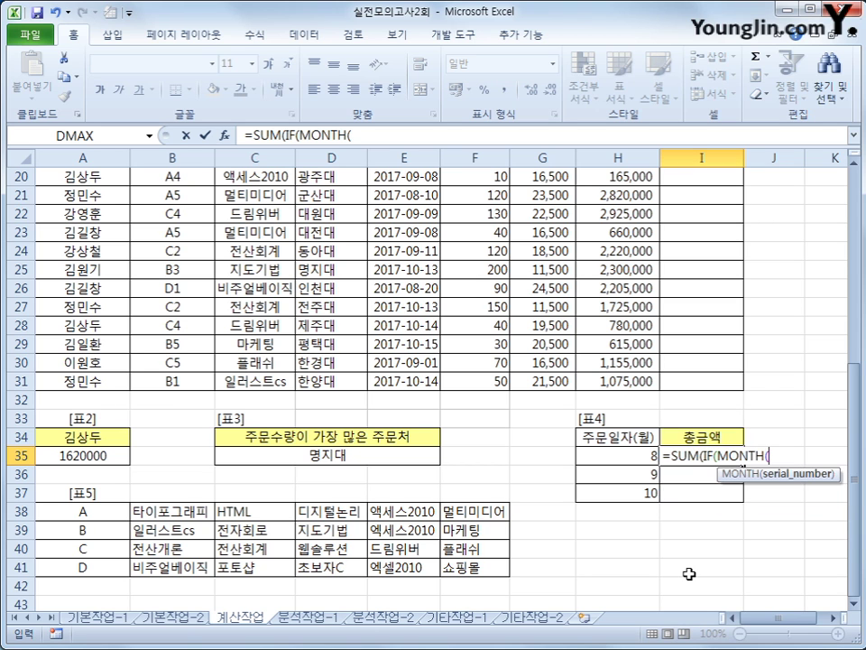
pyautogui.scroll(6, 631, 451)
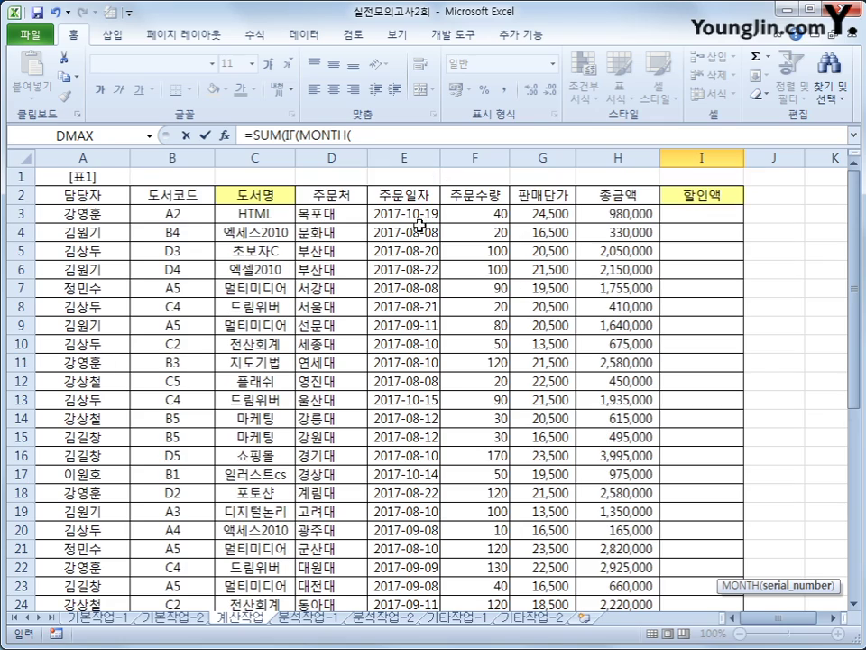
pyautogui.moveTo(411, 213); pyautogui.dragTo(406, 564)
pyautogui.press('F4')
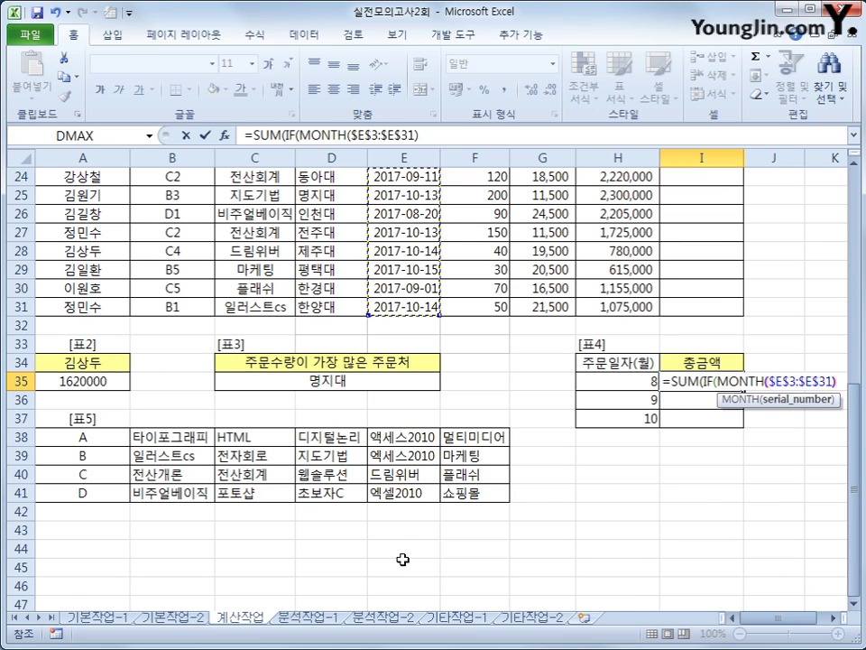
# - Complete the IF arguments in I35 with the month compared to H35 and the absolute 총금액 range $H$3:$H$31 as the true value
pyautogui.write(')=')
pyautogui.press('Left')
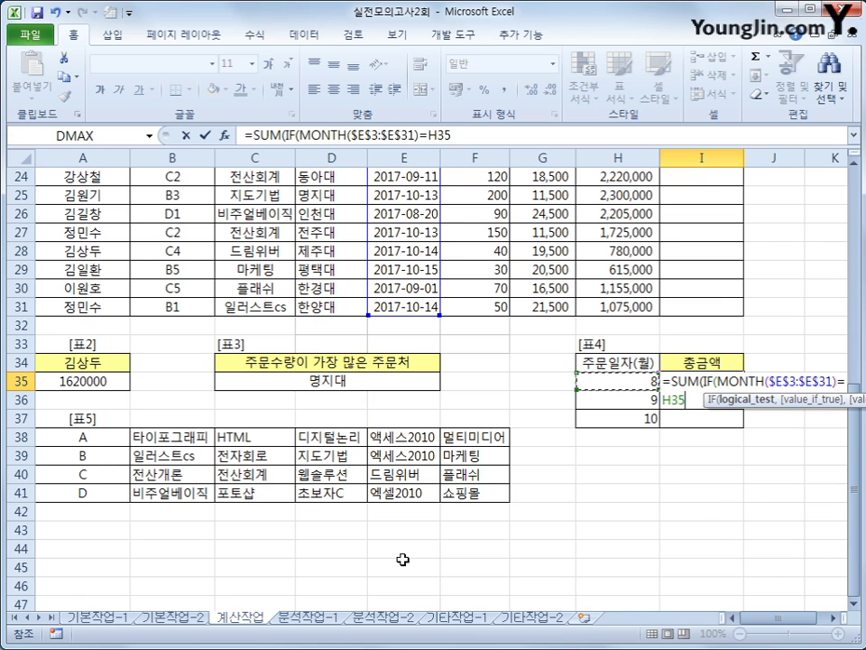
pyautogui.write(',')
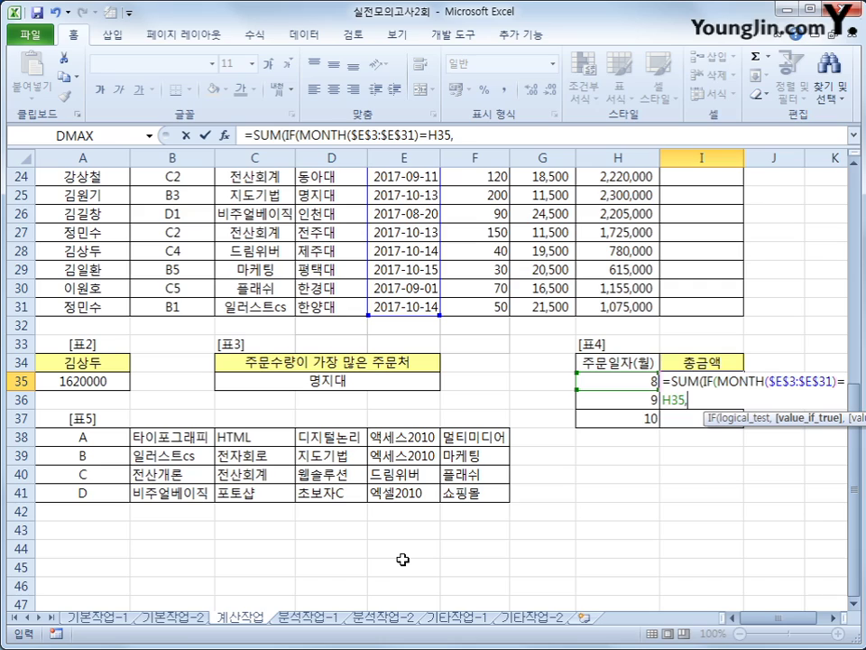
pyautogui.scroll(8, 403, 559)
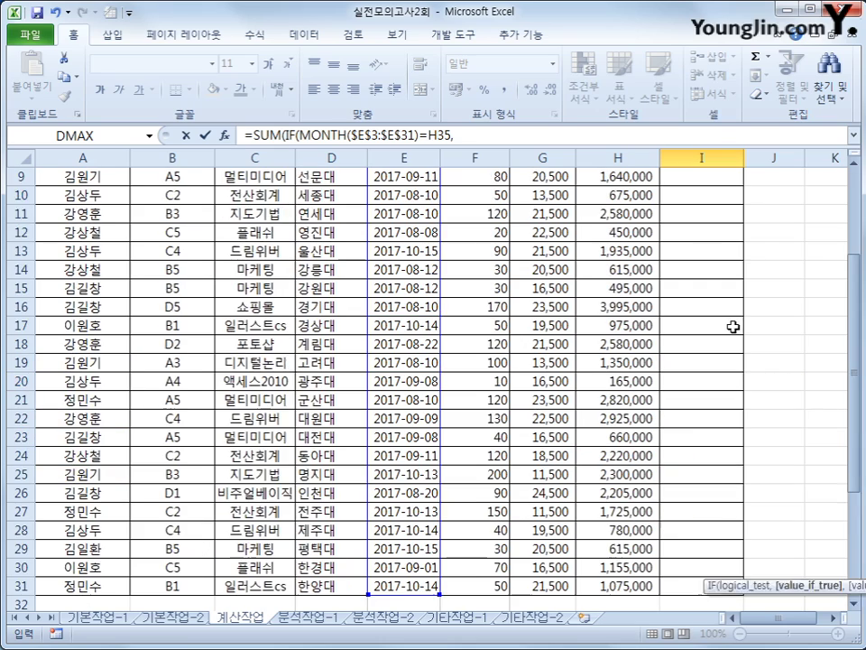
pyautogui.moveTo(645, 217); pyautogui.dragTo(605, 587)
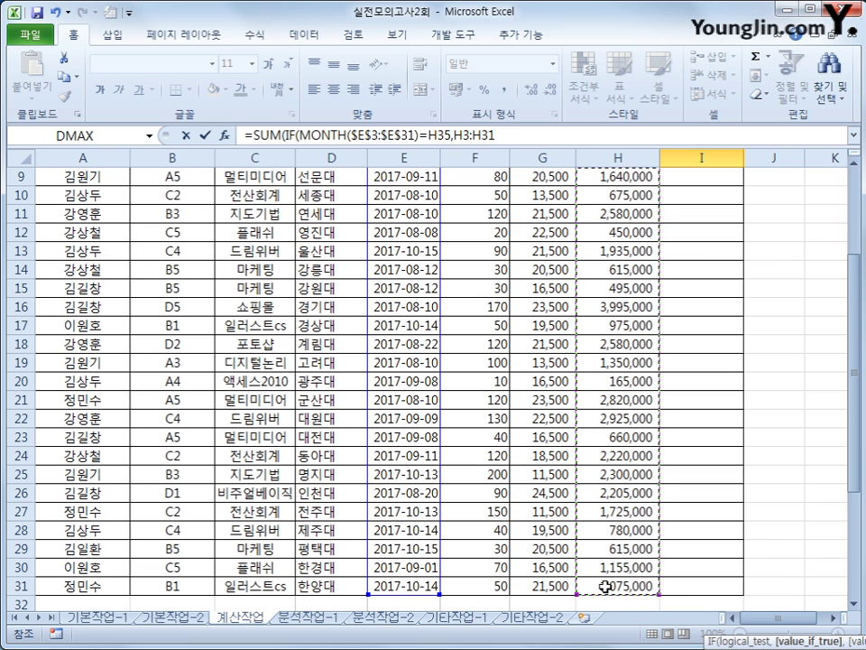
pyautogui.press('F4')
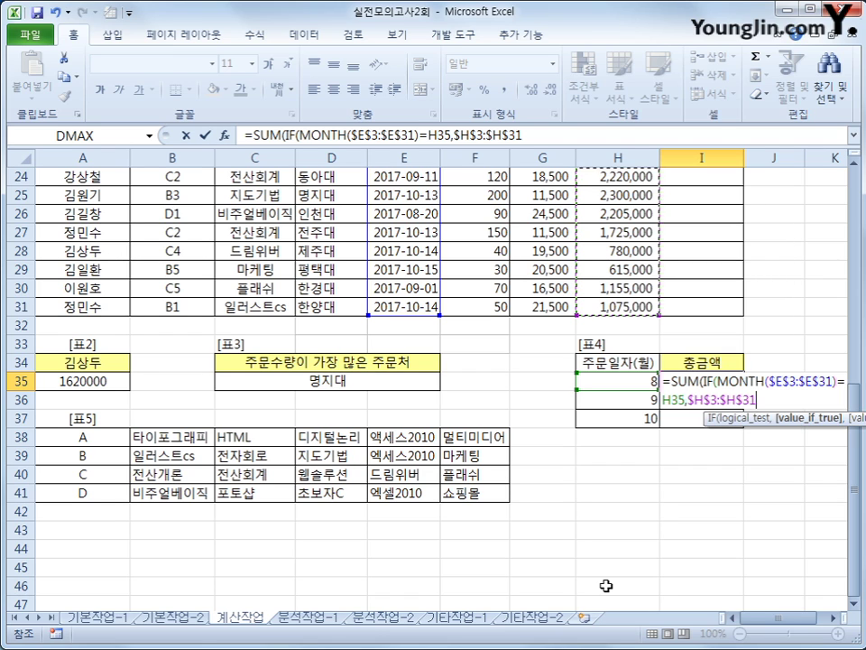
# - Close the I35 formula, enter it as an array formula and fill it down to I37
pyautogui.write('))')
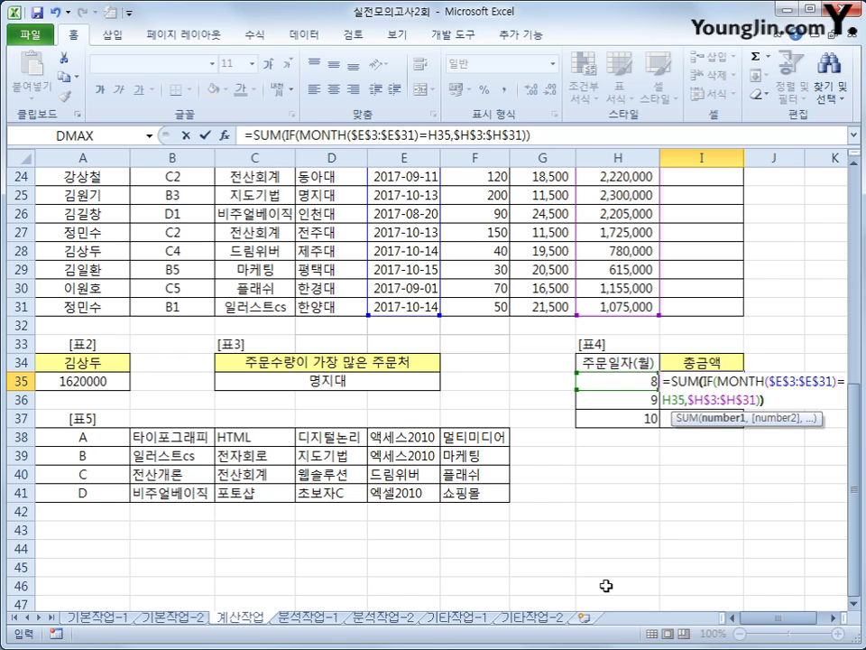
pyautogui.hotkey('ctrl', 'shift', 'Return')
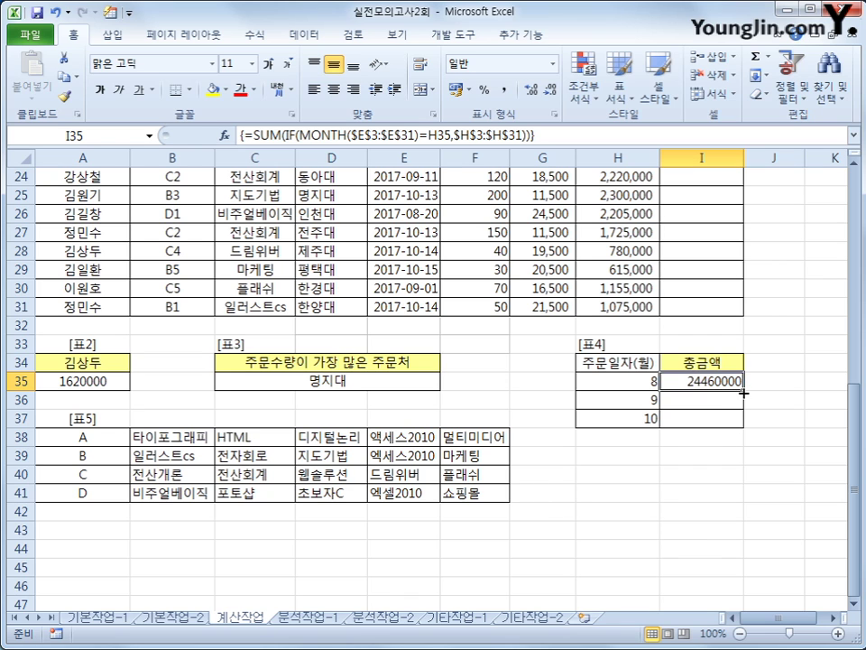
pyautogui.moveTo(741, 387); pyautogui.dragTo(743, 427)
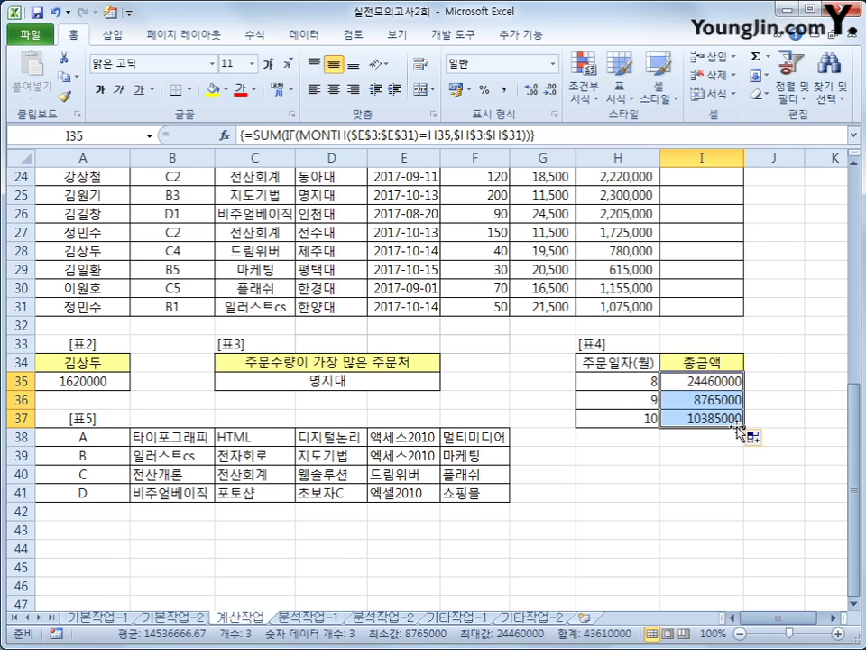
# - Select I3 in the 할인액 column of 표1, and insert a new module in the Visual Basic editor
pyautogui.scroll(7, 721, 374)
pyautogui.scroll(1, 704, 352)
pyautogui.click(672, 215)
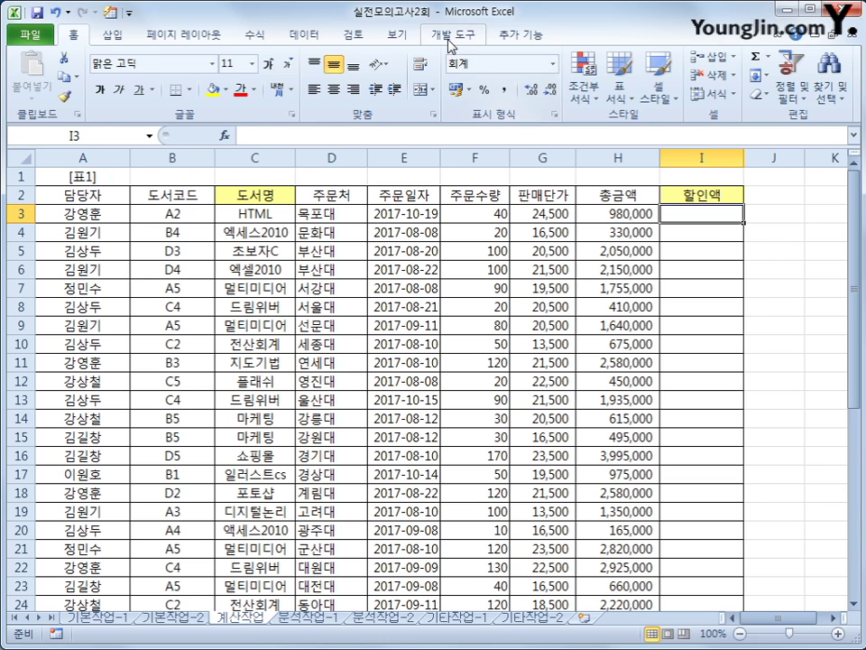
pyautogui.scroll(-7, 337, 32)
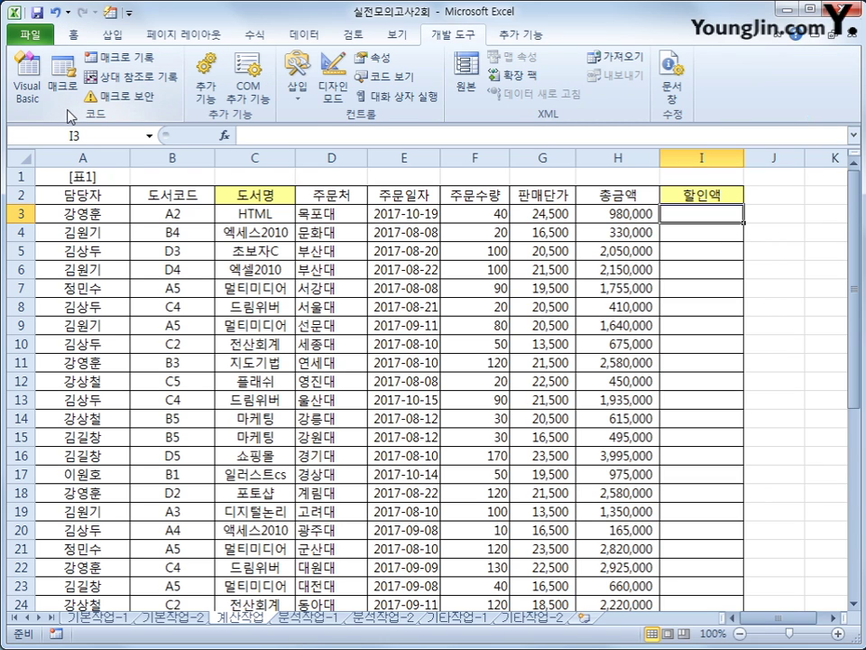
pyautogui.click(27, 81)
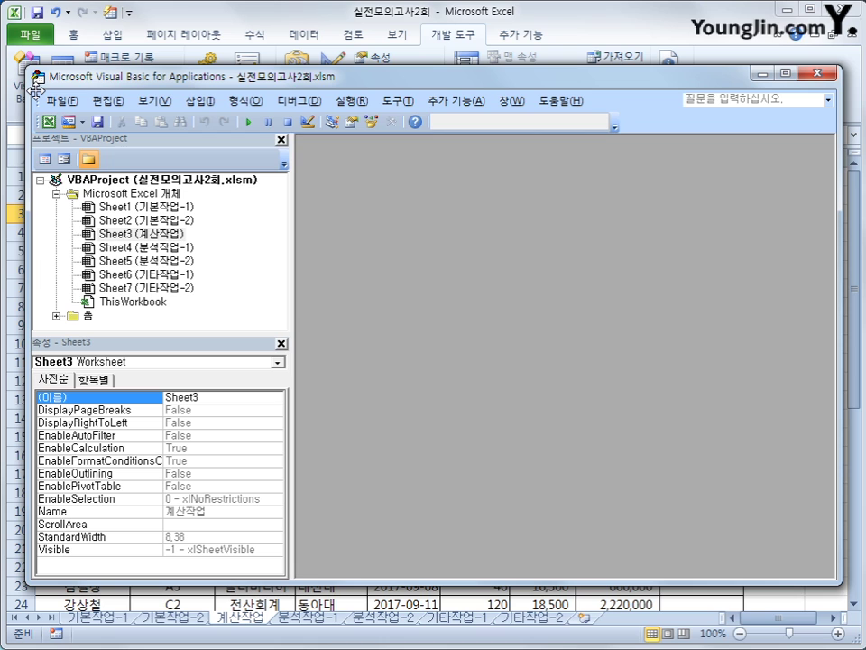
pyautogui.click(200, 100)
pyautogui.click(232, 160)
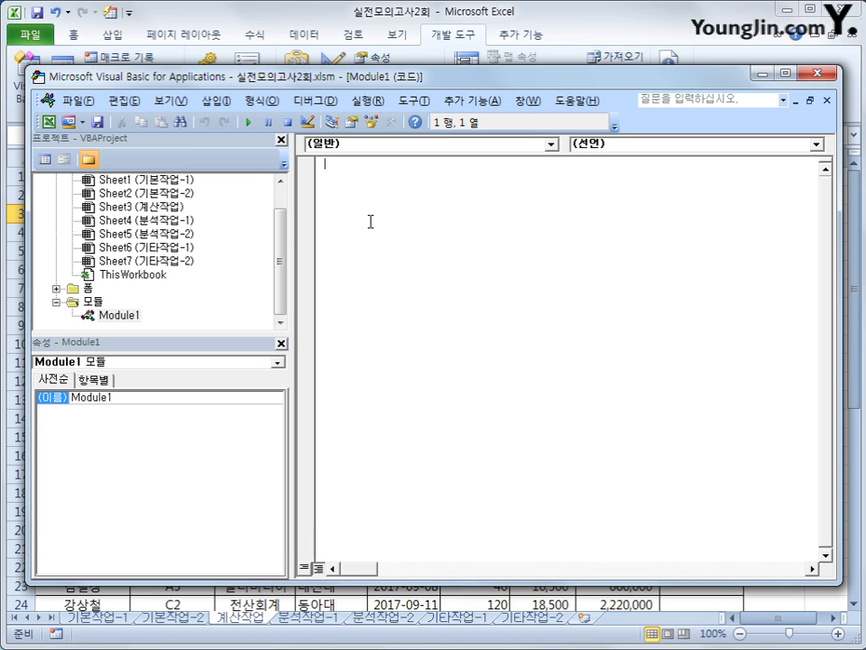
# - Declare the public function f할인액 with the arguments 도서코드 and 총금액 in the module
pyautogui.write('PUBLIC FUNCTION FN')
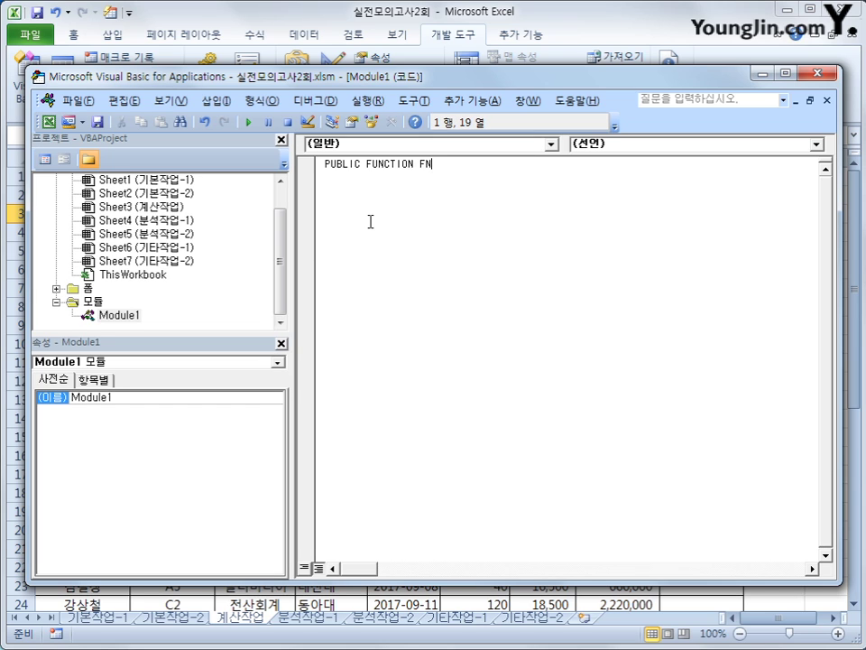
pyautogui.press('BackSpace')
pyautogui.press('BackSpace')
pyautogui.write('f할인액(도서코드')
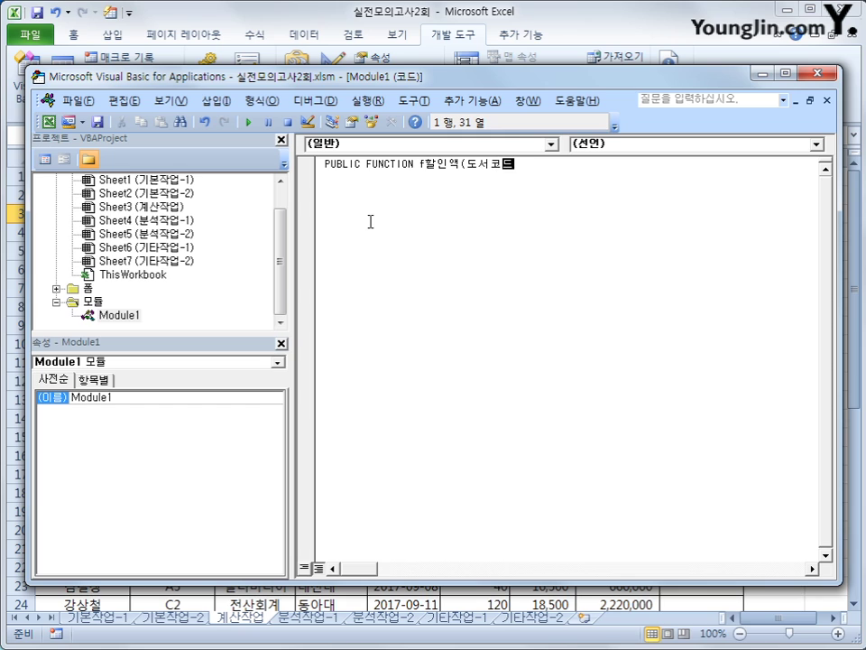
pyautogui.write(',총금액)')
pyautogui.press('Return')
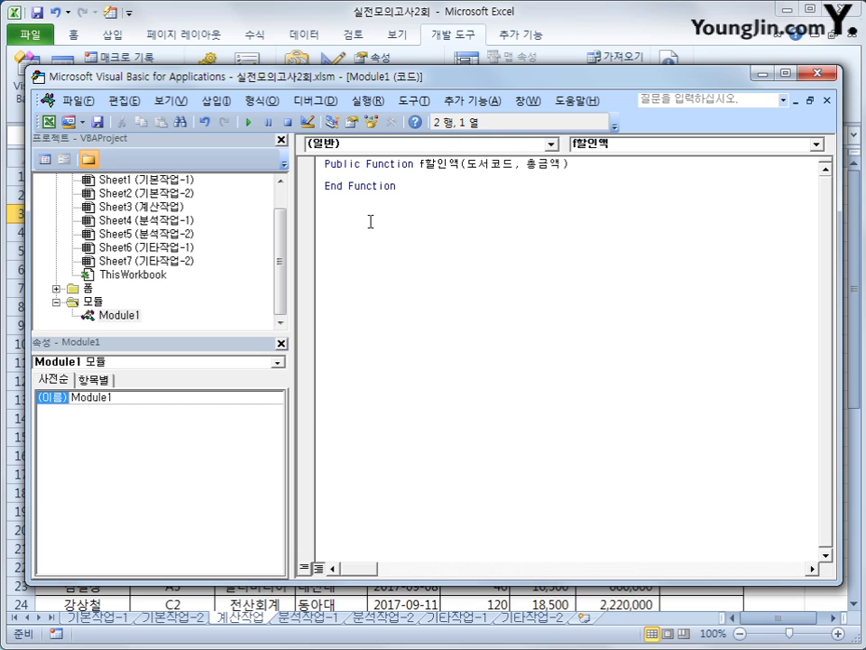
# - Add an If condition testing Left(도서코드, 1) = "D" that sets f할인액 to 총금액 * 0.3
pyautogui.press('Tab')
pyautogui.write('if left(도서코드,1)')
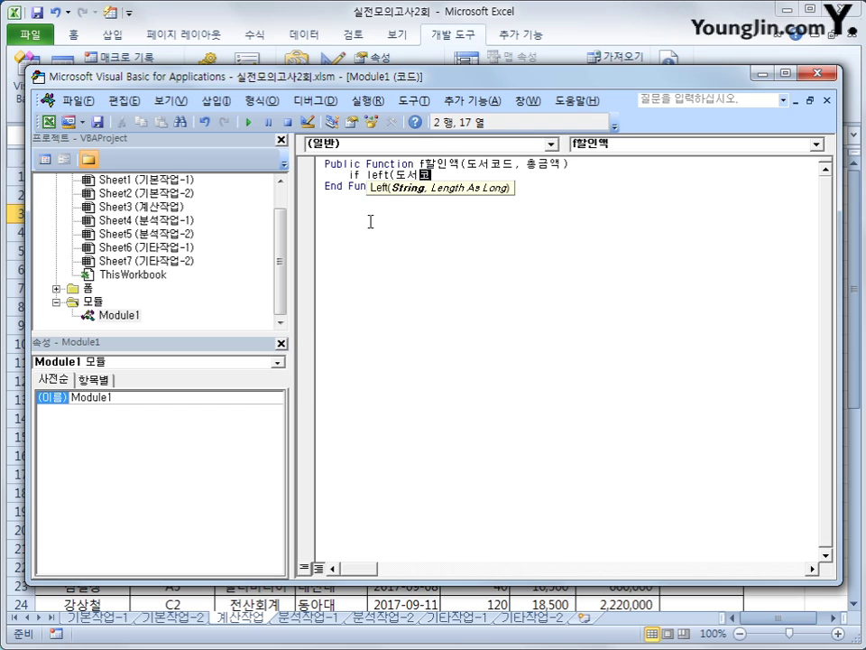
pyautogui.write(' =')
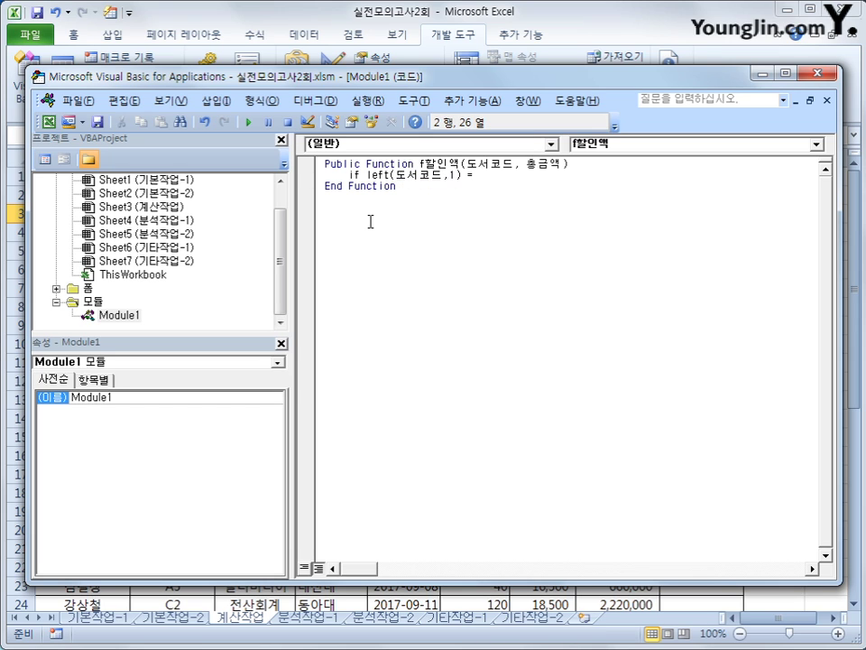
pyautogui.write('"D" then')
pyautogui.press('Return')
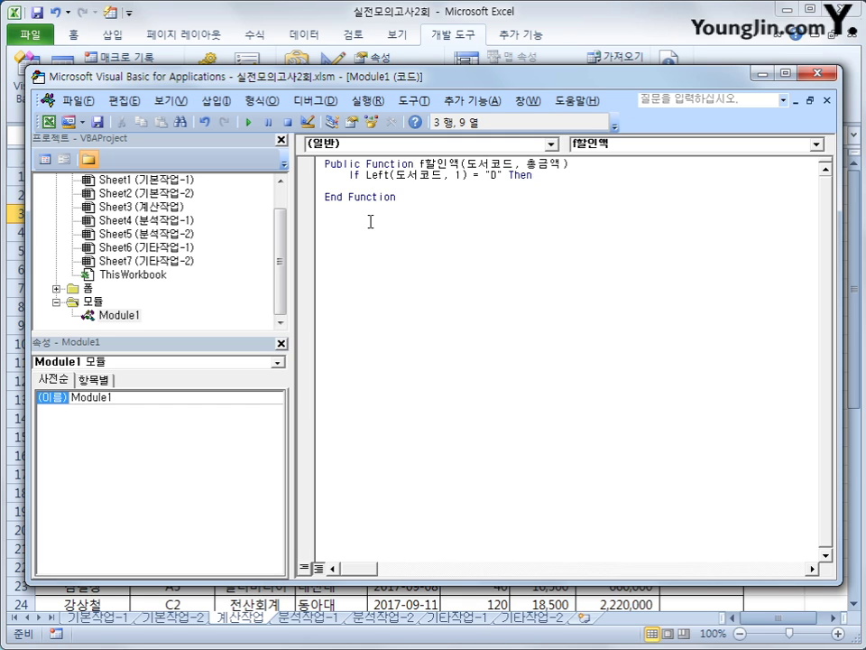
pyautogui.write('f할인액 = 총금')
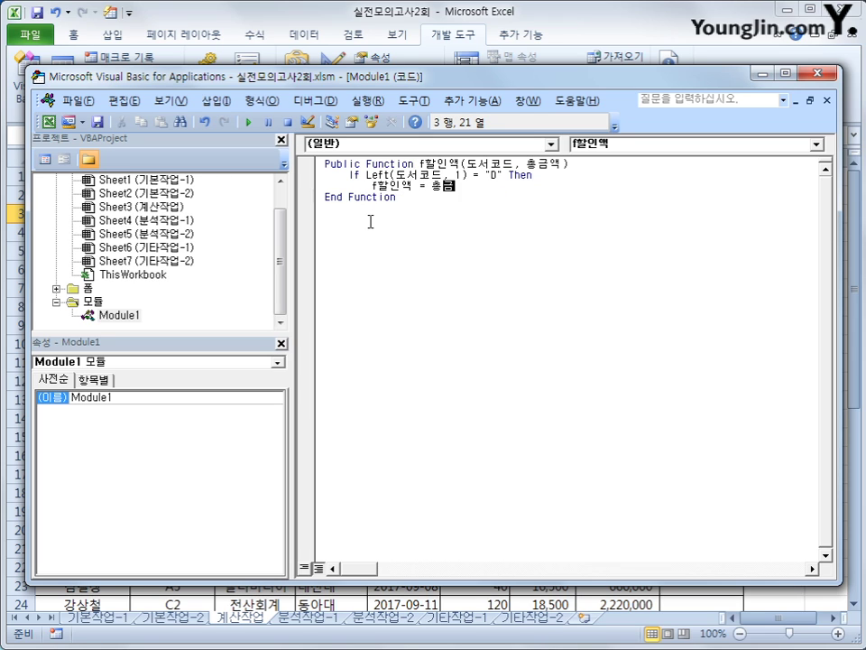
pyautogui.write('액 * 0.3')
pyautogui.press('Return')
# - Add an Else branch to the If block and begin its f할인액 assignment
pyautogui.press('BackSpace')
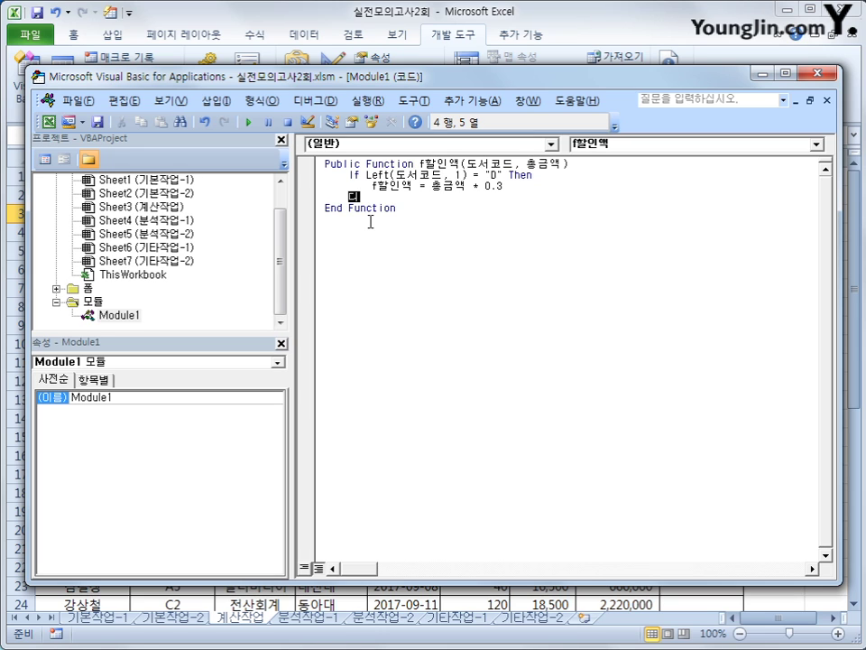
pyautogui.write('else')
pyautogui.press('Return')
pyautogui.press('Tab')
pyautogui.write('f')
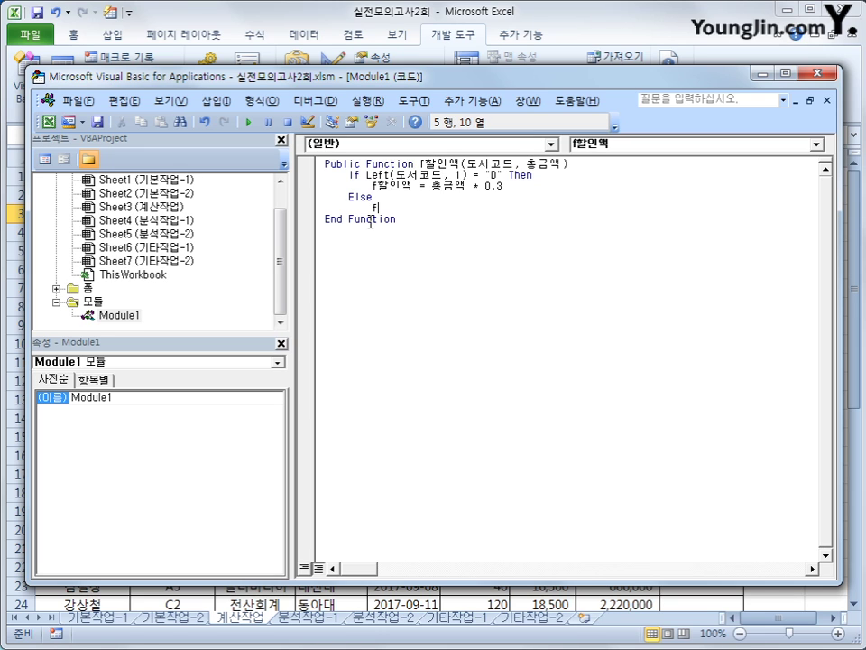
pyautogui.write('할인액 ')
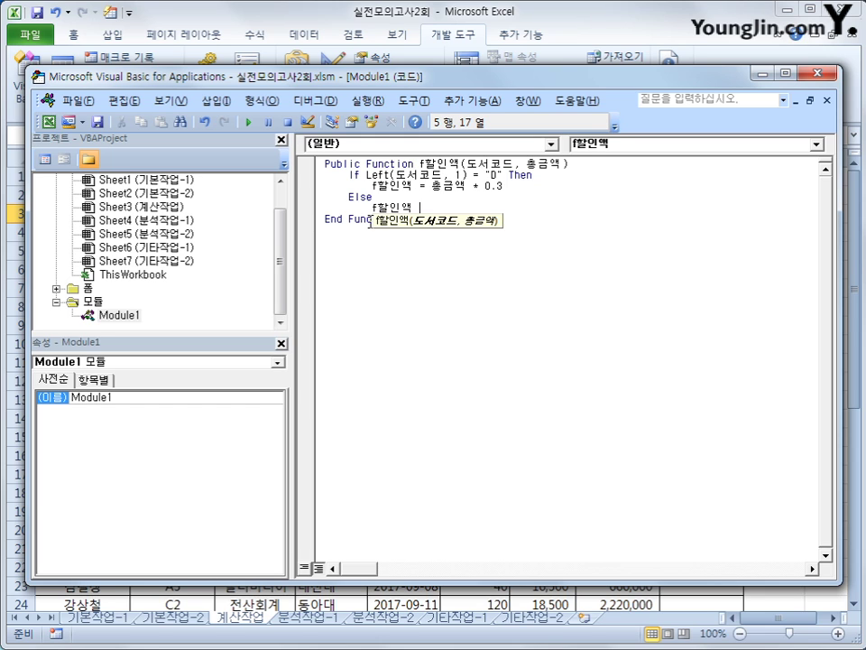
# - Complete the Else branch of f할인액 with f할인액 = 총금액 * 0.2 and close the block with End If
pyautogui.write('= 총')
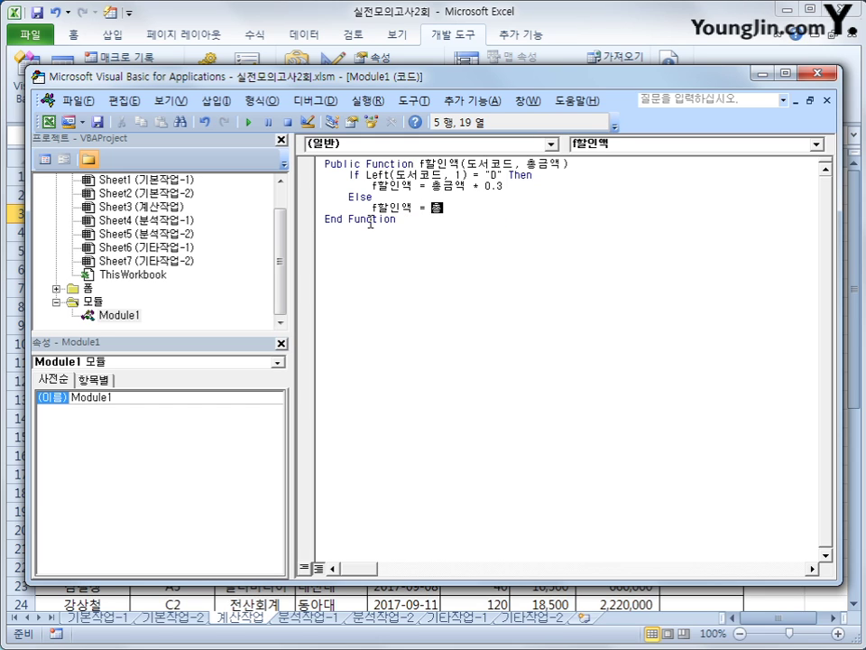
pyautogui.write('금액 * 0.2')
pyautogui.press('Return')
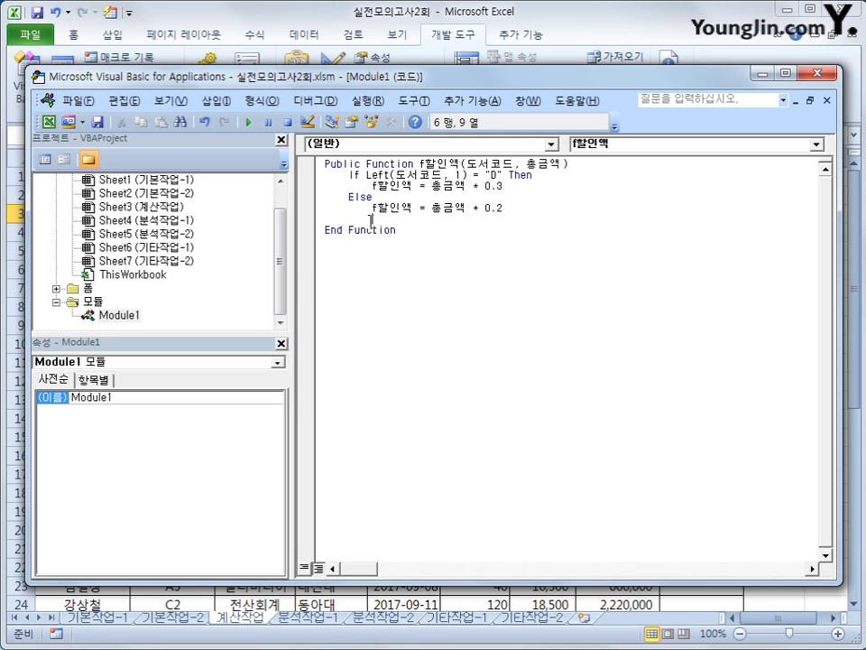
pyautogui.press('BackSpace')
pyautogui.write('end If')
# - Wrap the expression 총금액 * 0.3 in the Then branch in the Int function
pyautogui.press('Up')
pyautogui.press('Up')
pyautogui.press('Up')
pyautogui.press('Right')
pyautogui.press('Right')
pyautogui.press('Right')
pyautogui.press('Right')
pyautogui.press('Right')
pyautogui.write('int(')
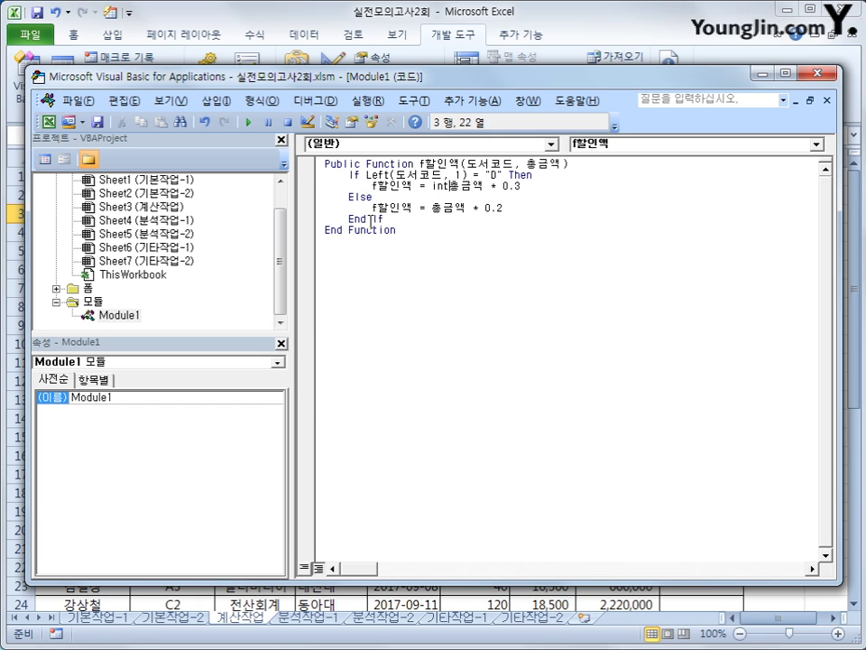
pyautogui.press('End')
pyautogui.write(')')
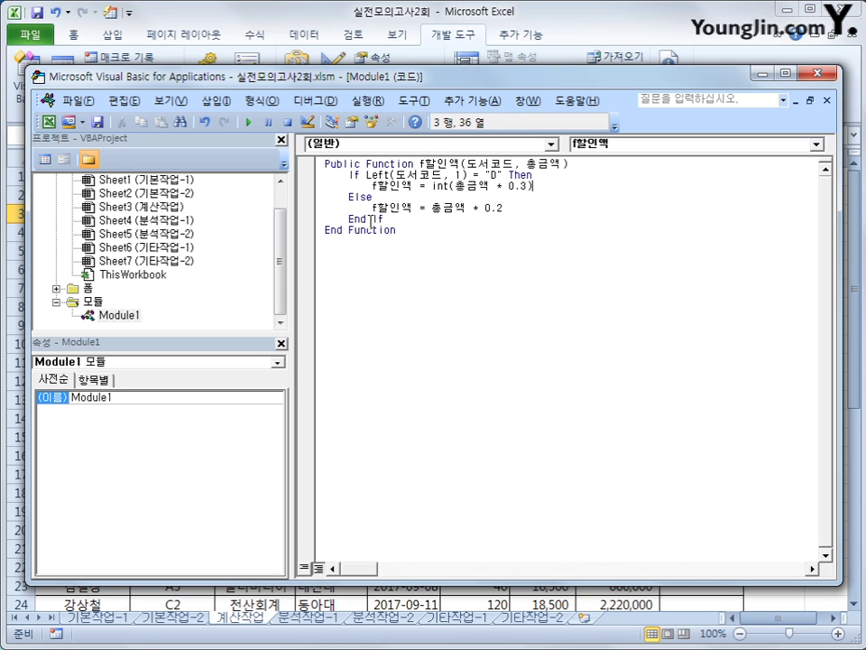
# - Wrap the Else branch's 총금액 * 0.2 expression in the Int function and close the code editor to return to the worksheet
pyautogui.press('Down')
pyautogui.press('Down')
pyautogui.press('Left')
pyautogui.press('Left')
pyautogui.press('Left')
pyautogui.press('Left')
pyautogui.press('Left')
pyautogui.press('Left')
pyautogui.press('Left')
pyautogui.press('Left')
pyautogui.press('Left')
pyautogui.write('int(')
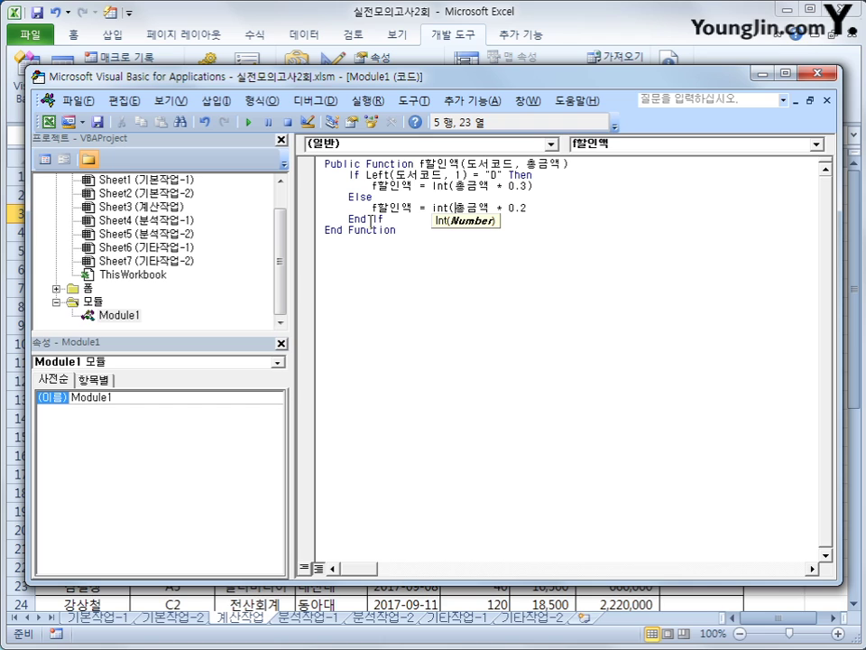
pyautogui.press('End')
pyautogui.write(')')
pyautogui.press('Down')
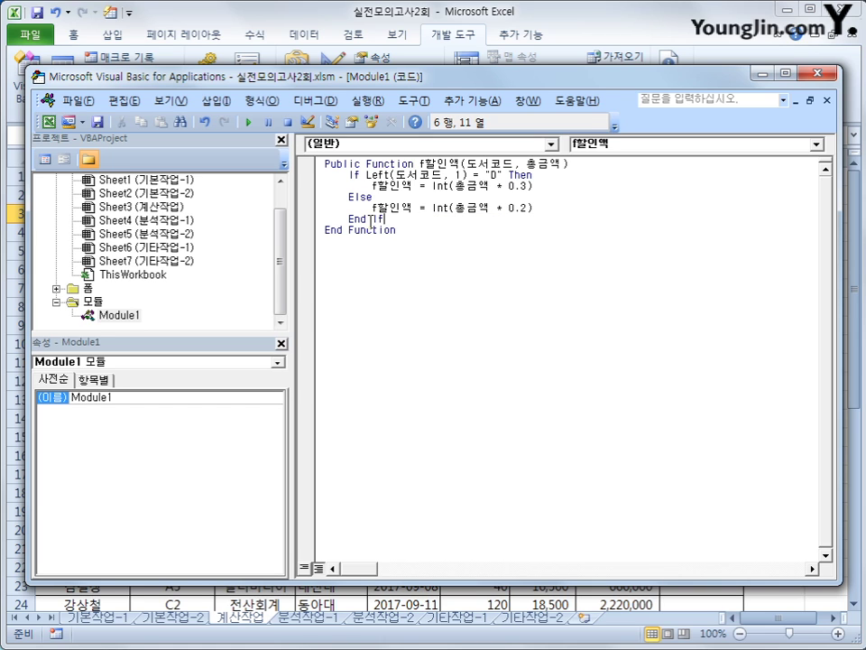
pyautogui.click(429, 245)
pyautogui.hotkey('alt', 'q')
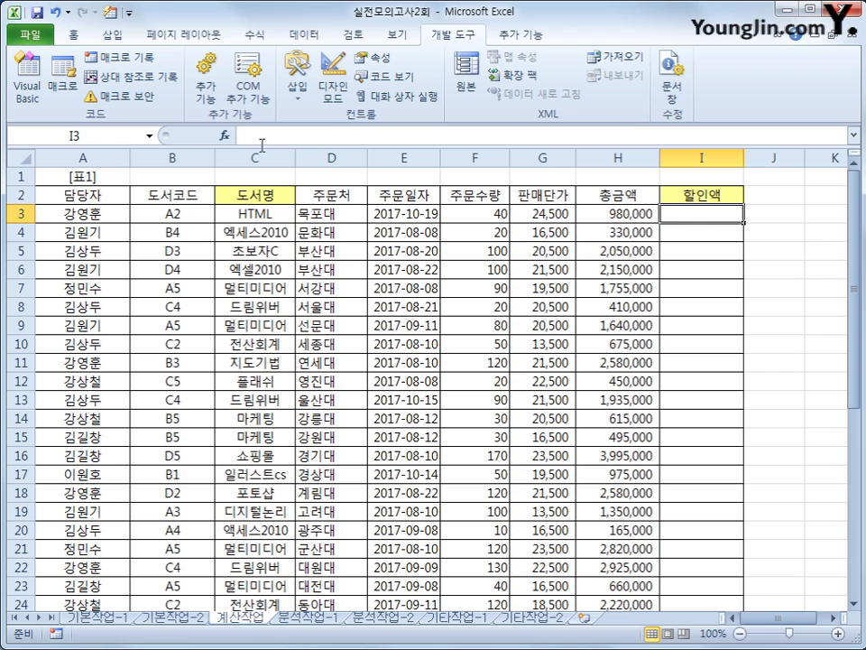
# - Insert the user-defined function f할인액 in cell I3 with B3 as 도서코드 and H3 as 총금액
pyautogui.click(225, 135)
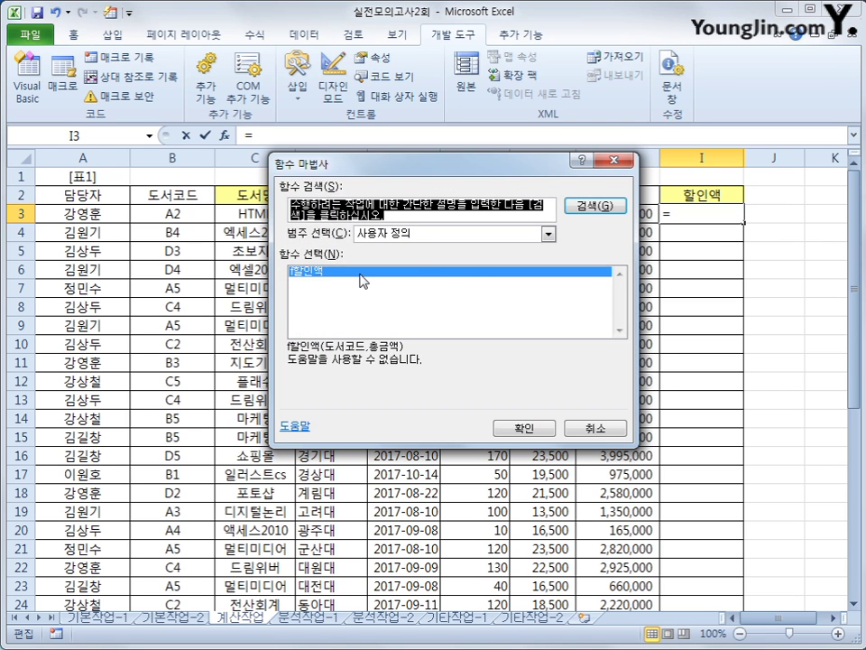
pyautogui.click(509, 428)
pyautogui.moveTo(464, 352); pyautogui.dragTo(444, 481)
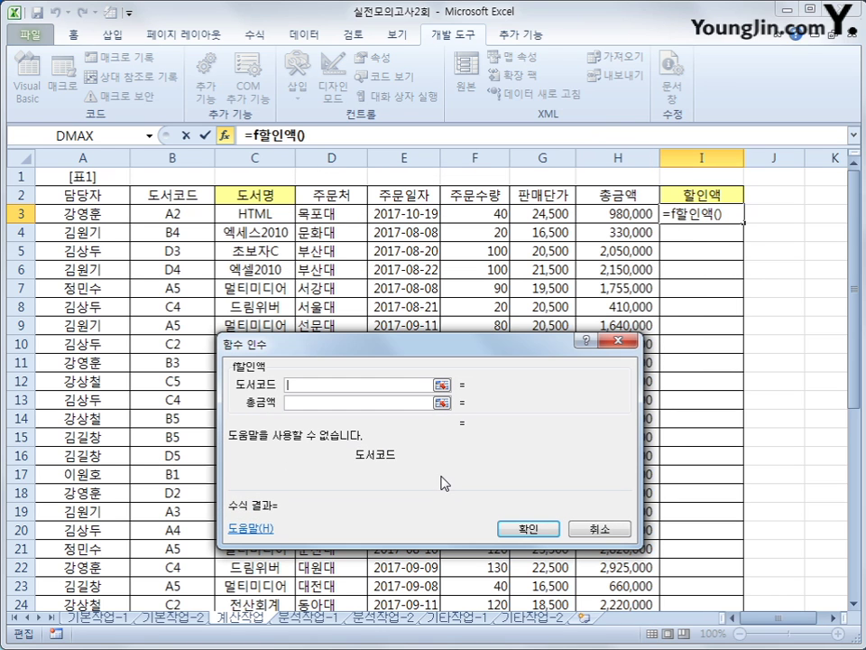
pyautogui.click(196, 213)
pyautogui.press('Tab')
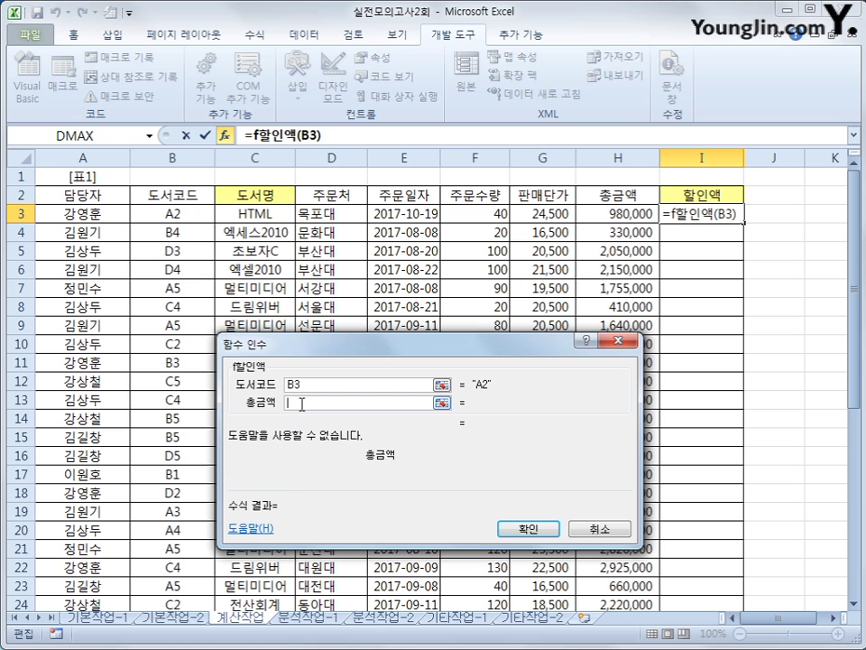
pyautogui.click(611, 213)
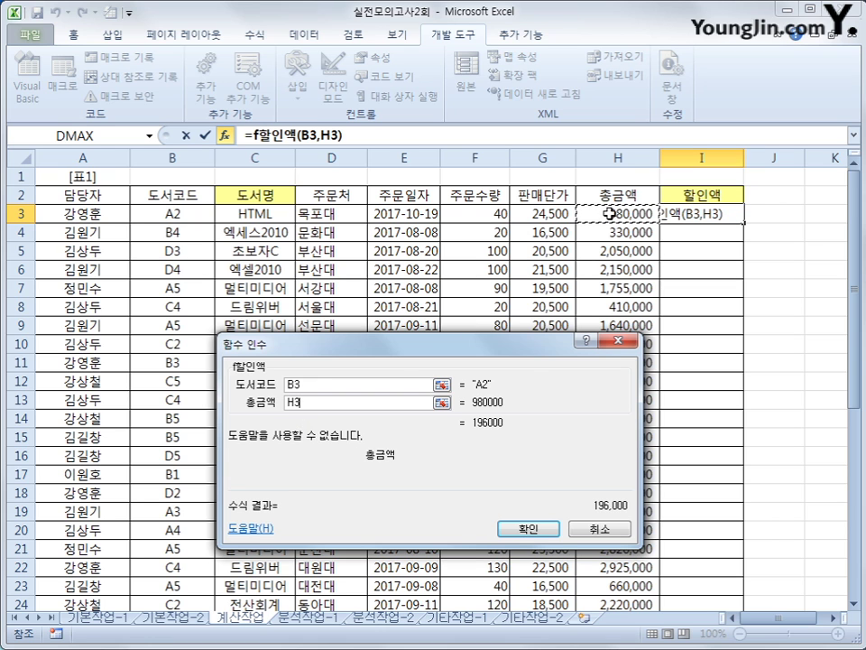
pyautogui.click(528, 528)
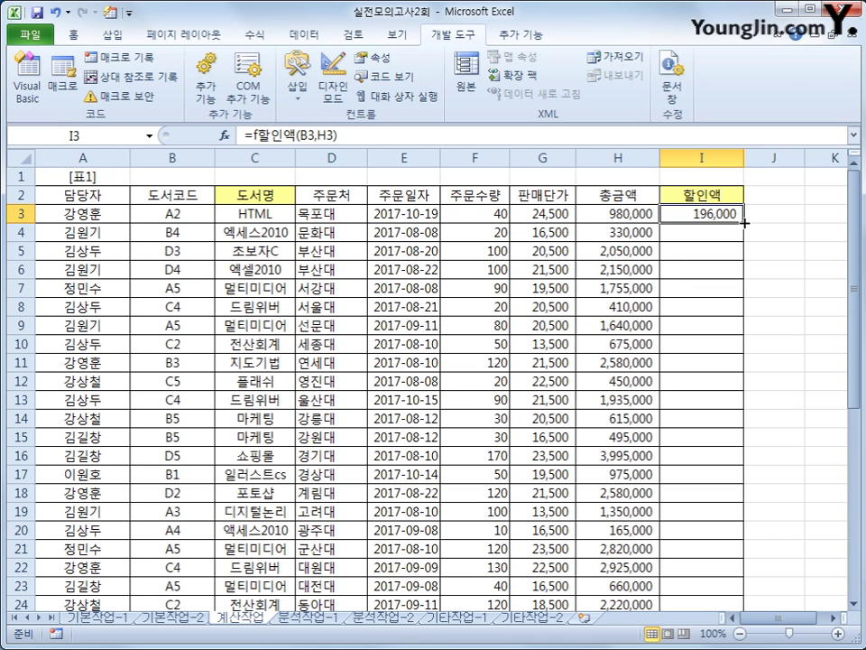
# - Fill the I3 formula down the 할인액 column through row 31 and check the filled rows
pyautogui.doubleClick(745, 220)
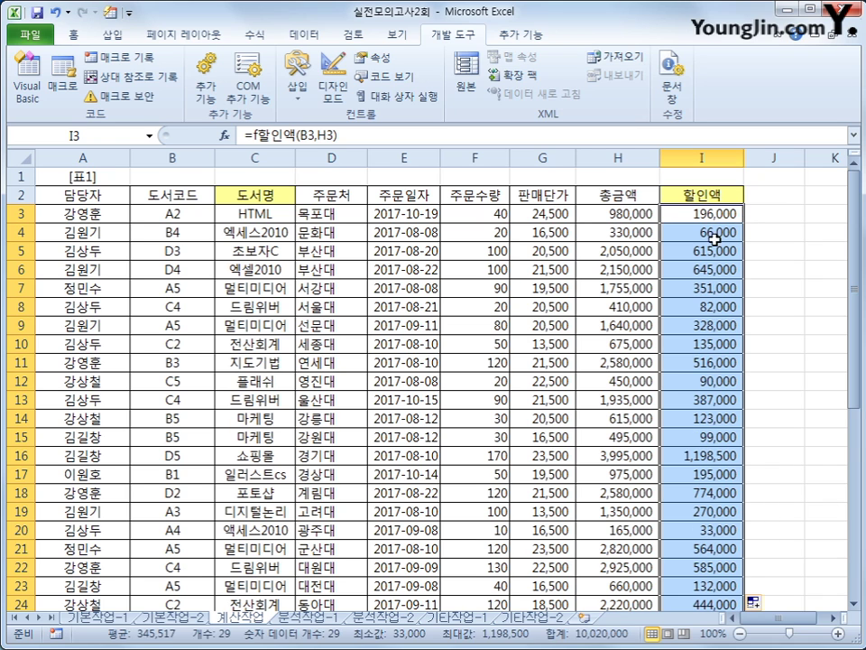
pyautogui.click(720, 218)
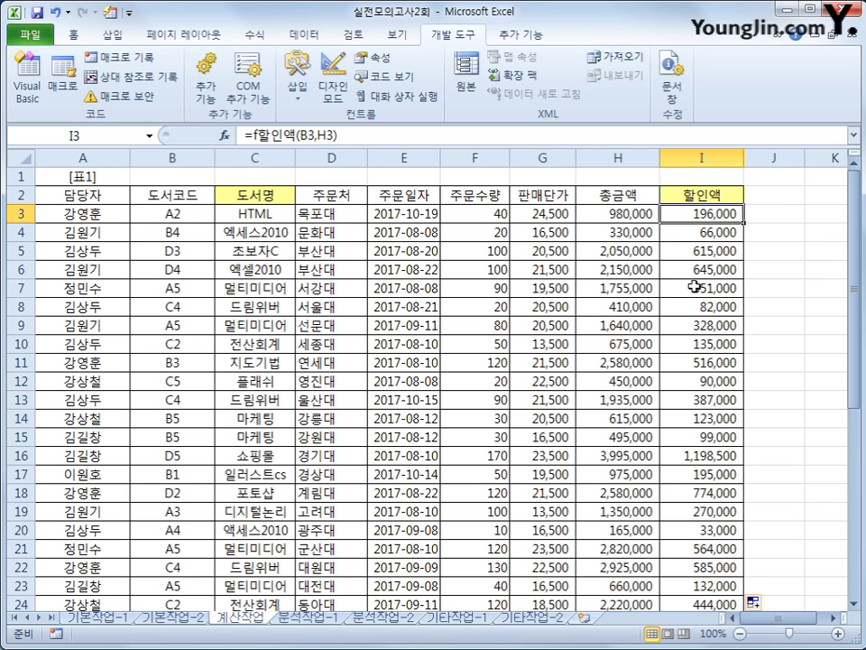
pyautogui.scroll(-3, 692, 281)
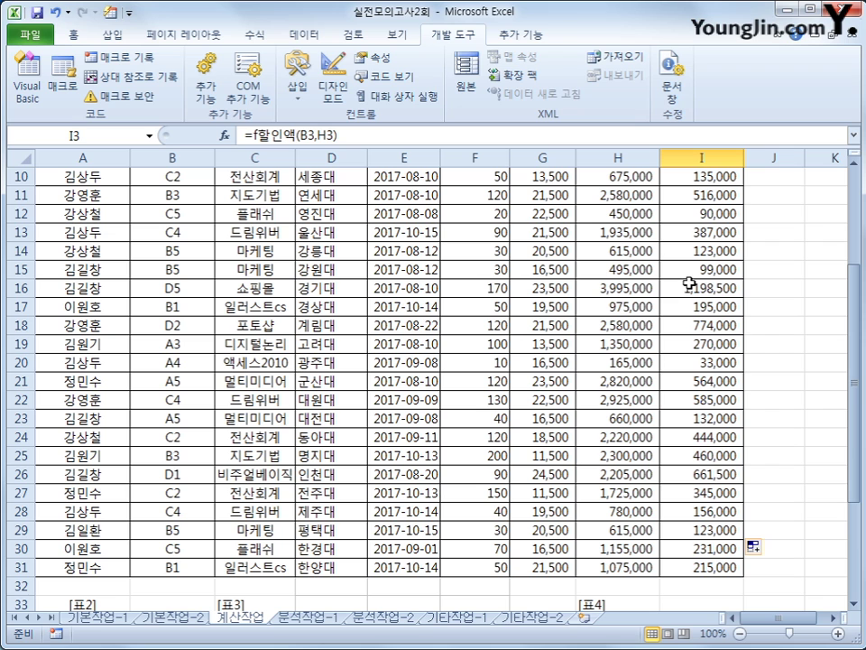
pyautogui.scroll(3, 690, 283)
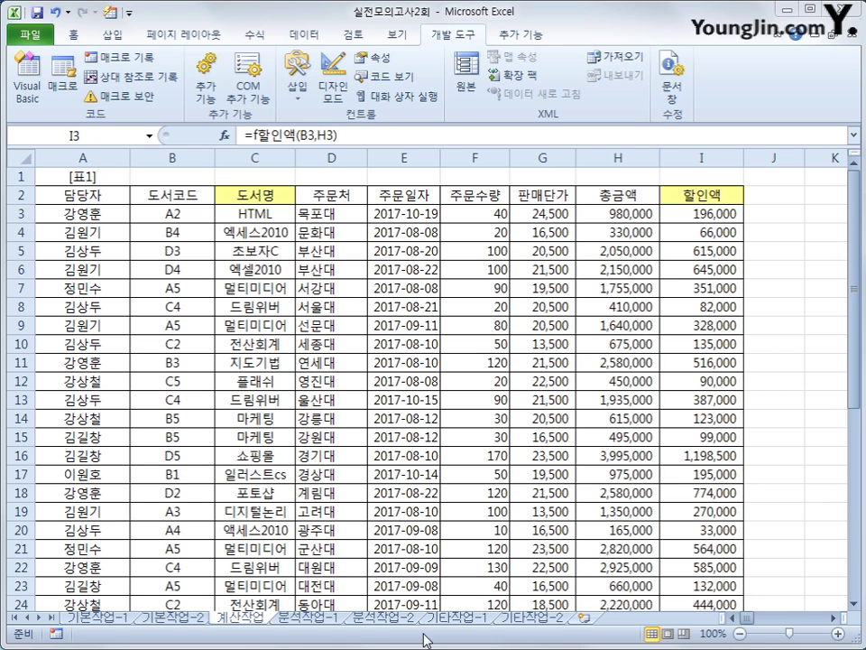
# - On the 분석작업-1 sheet, create a pivot table from $A$1:$J$32 placed at cell L3 of the existing worksheet
pyautogui.click(307, 617)
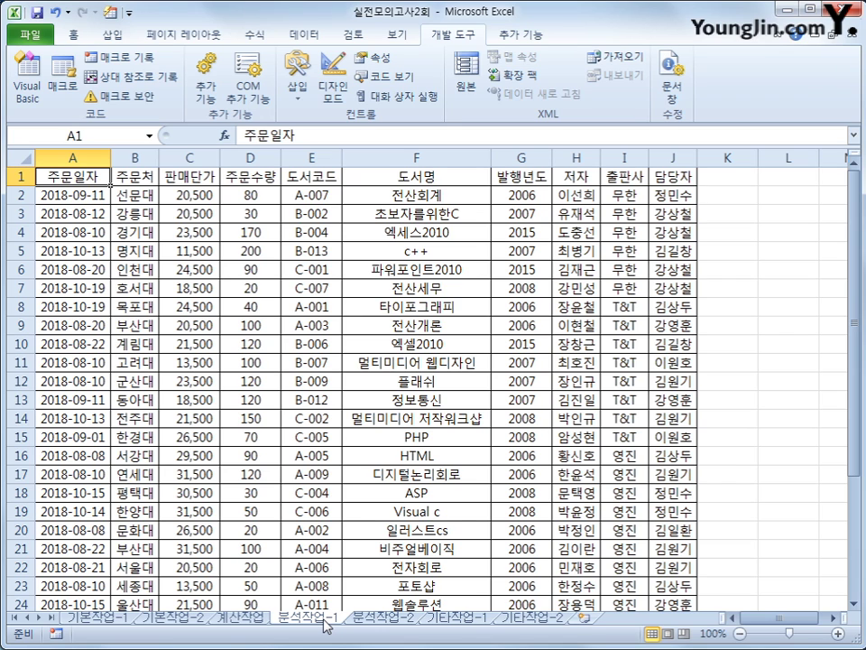
pyautogui.click(112, 34)
pyautogui.click(32, 63)
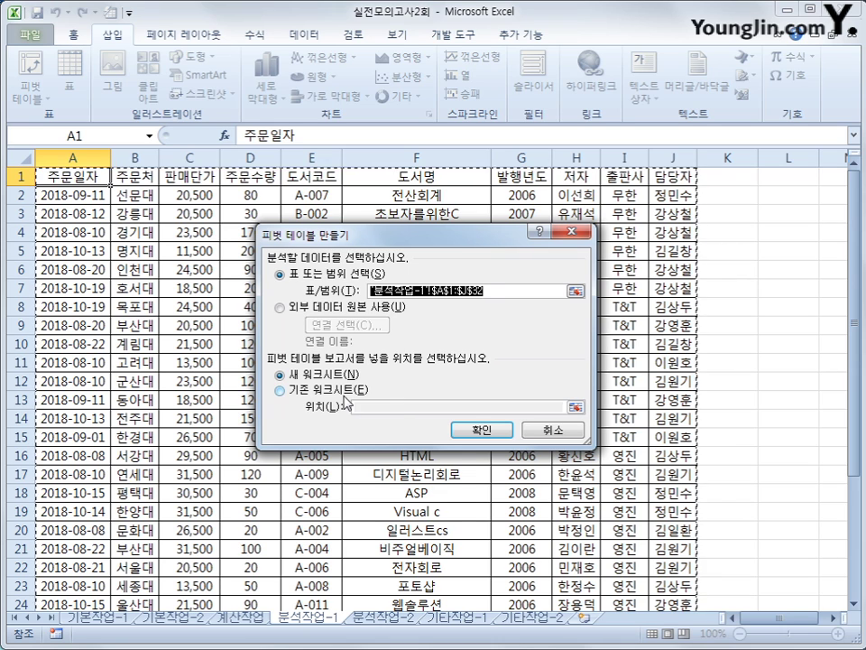
pyautogui.click(345, 393)
pyautogui.click(369, 408)
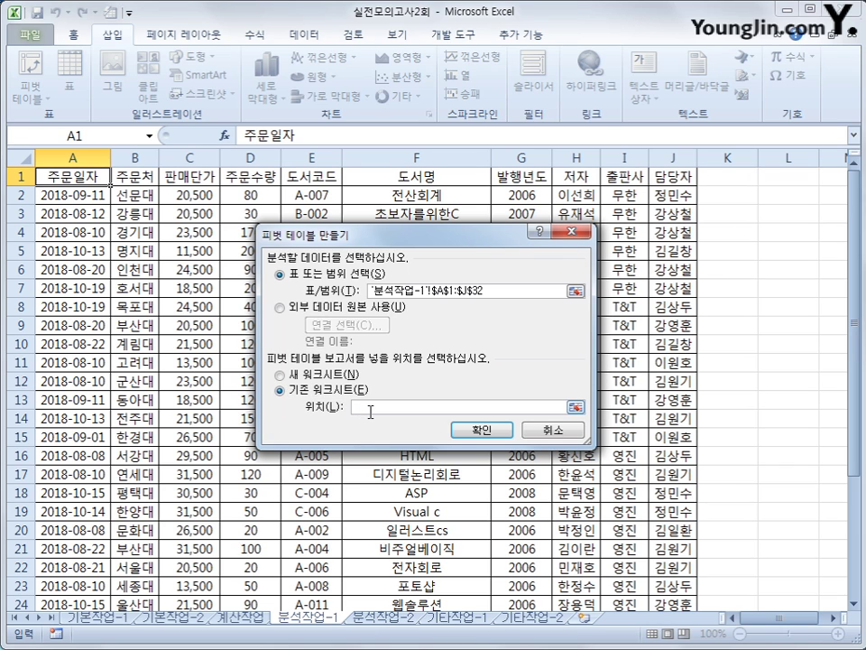
pyautogui.click(776, 218)
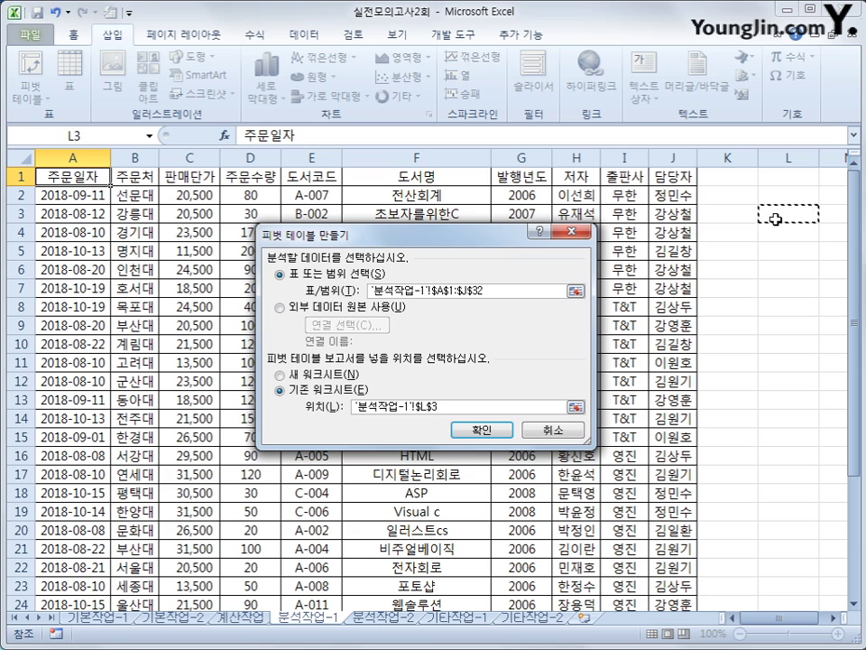
pyautogui.click(478, 431)
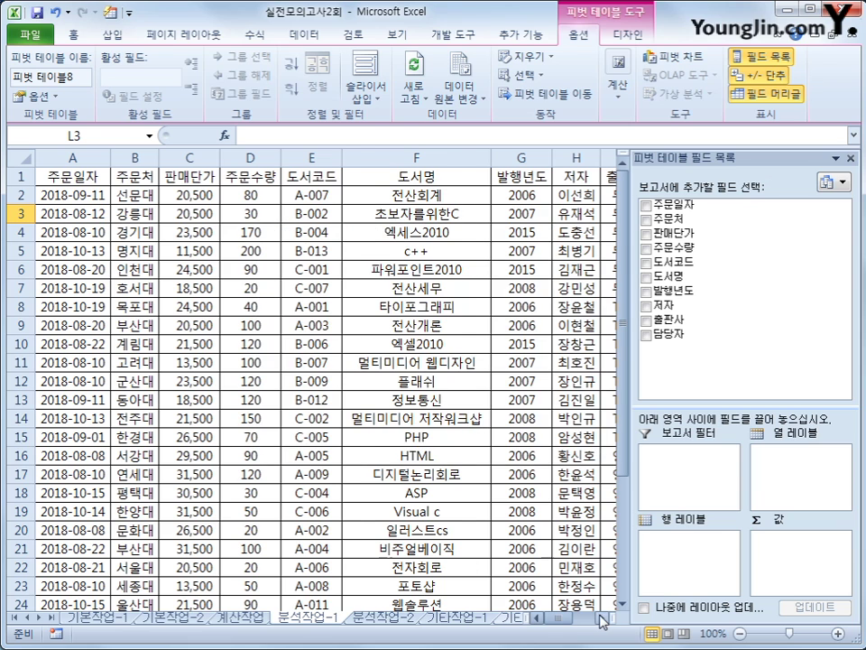
# - Lay out the pivot table with 담당자 as report filter, 출판사 as row label, and 주문수량 and 판매단가 as values
pyautogui.click(601, 619)
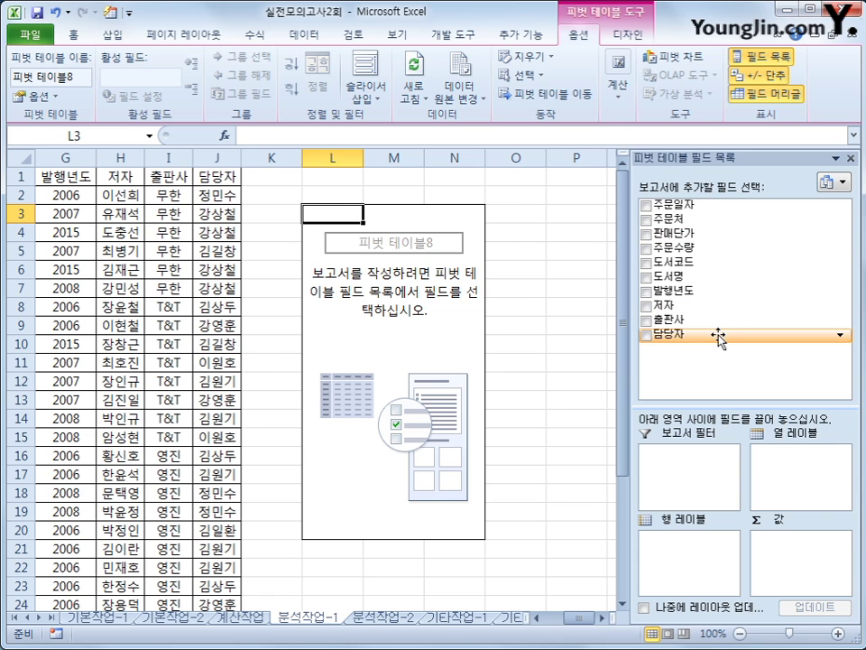
pyautogui.moveTo(718, 336); pyautogui.dragTo(702, 471)
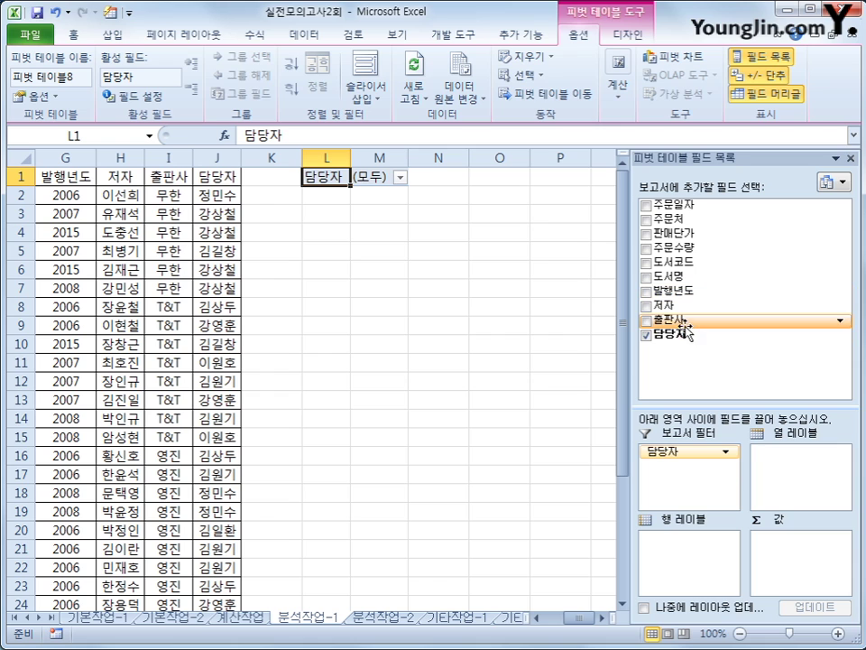
pyautogui.moveTo(684, 321); pyautogui.dragTo(683, 571)
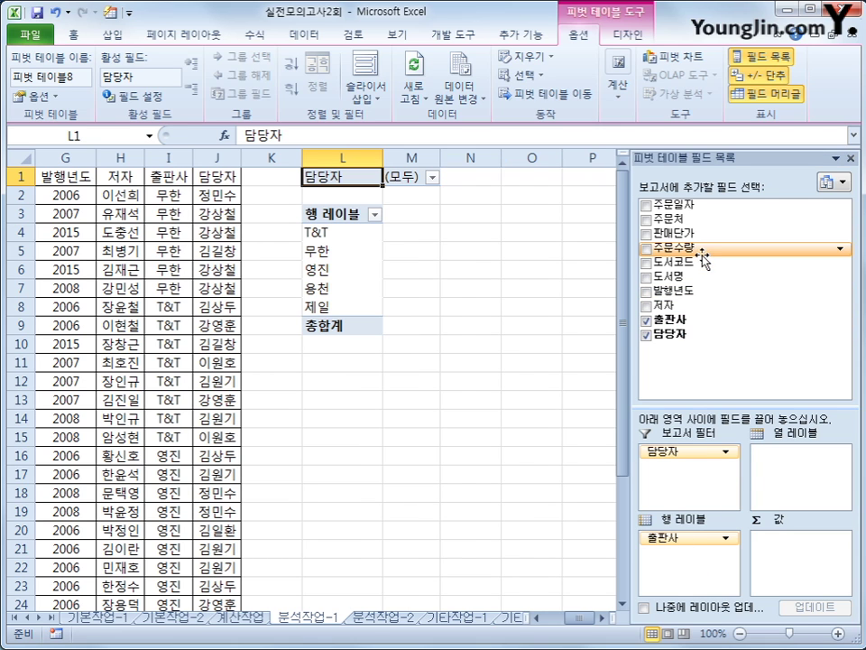
pyautogui.moveTo(702, 259); pyautogui.dragTo(781, 555)
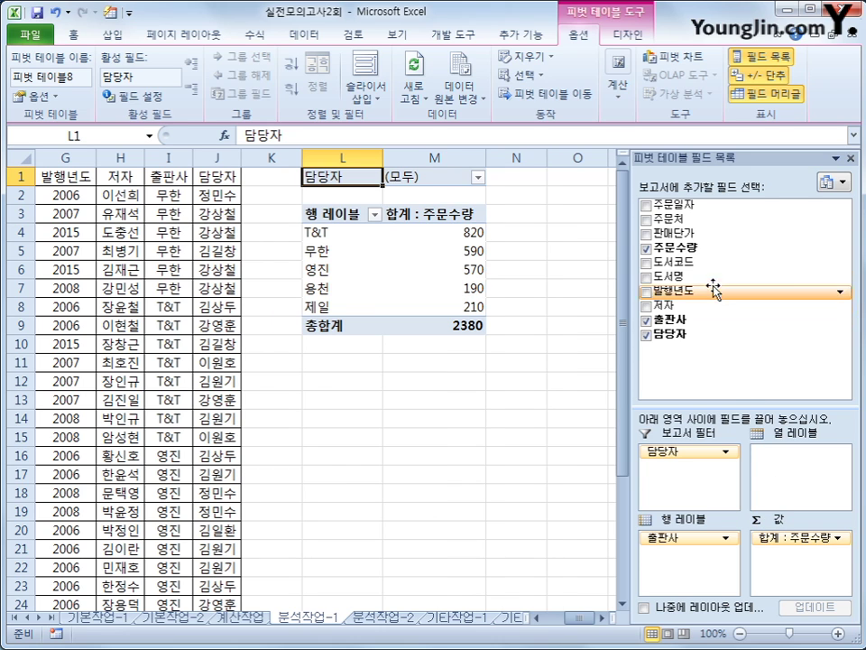
pyautogui.moveTo(686, 232); pyautogui.dragTo(772, 582)
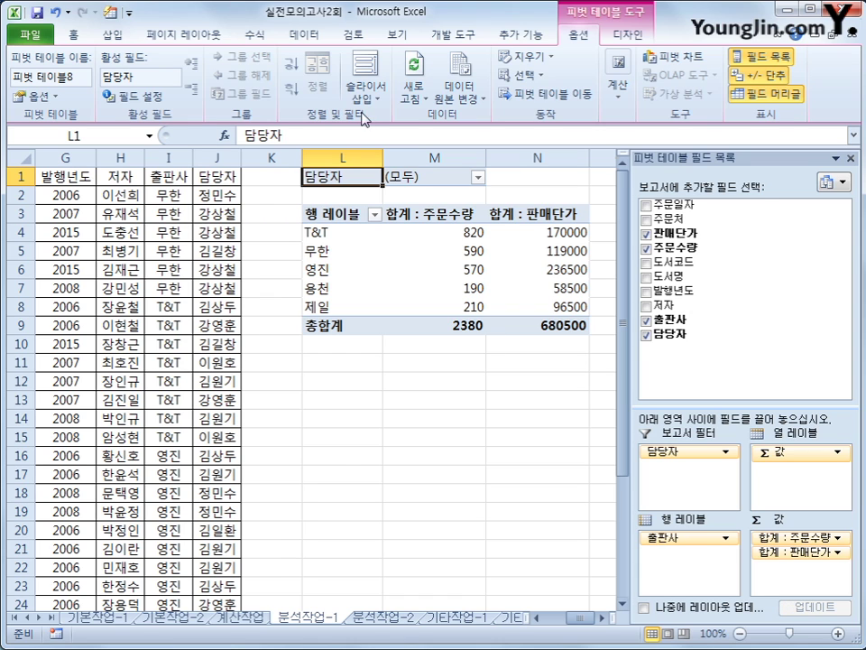
# - Set the pivot table's report layout to tabular form (테이블 형식으로 표시)
pyautogui.click(617, 36)
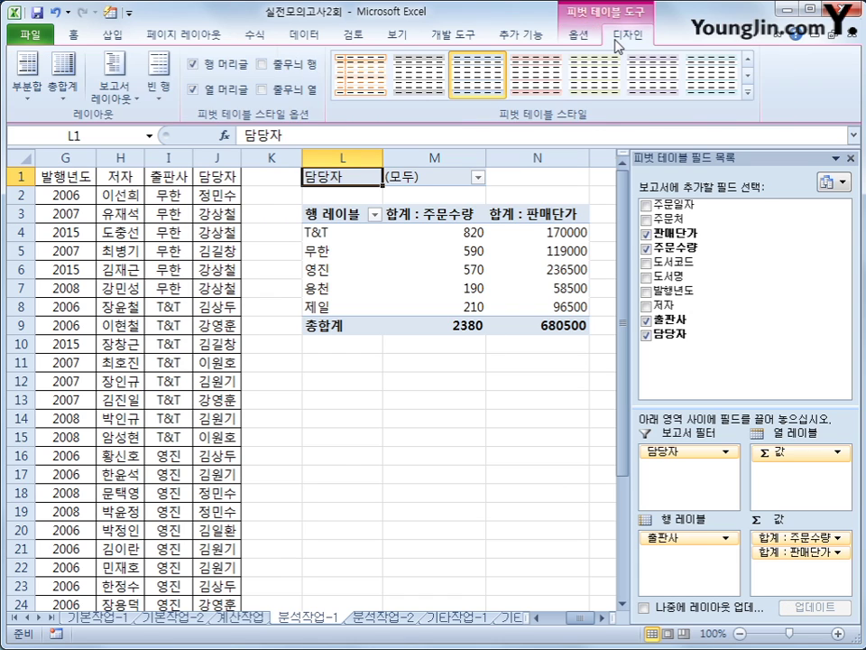
pyautogui.click(117, 94)
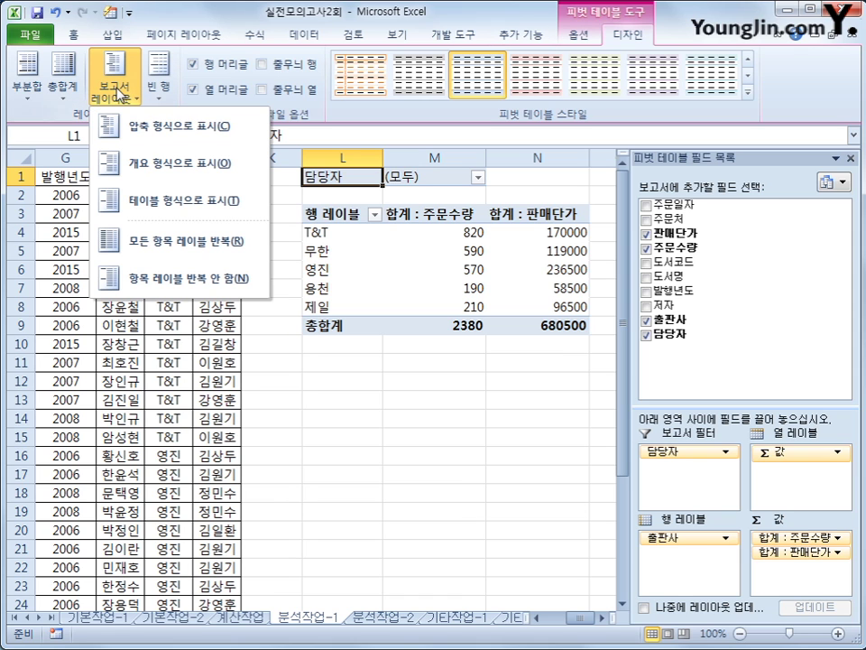
pyautogui.click(135, 204)
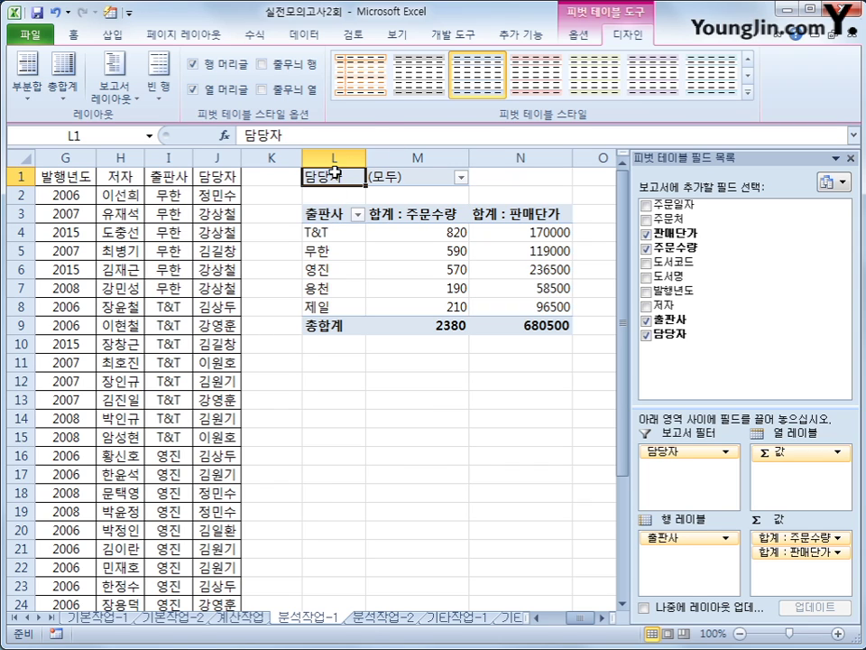
# - Start a new calculated field in the pivot table and name it 총금액
pyautogui.click(575, 39)
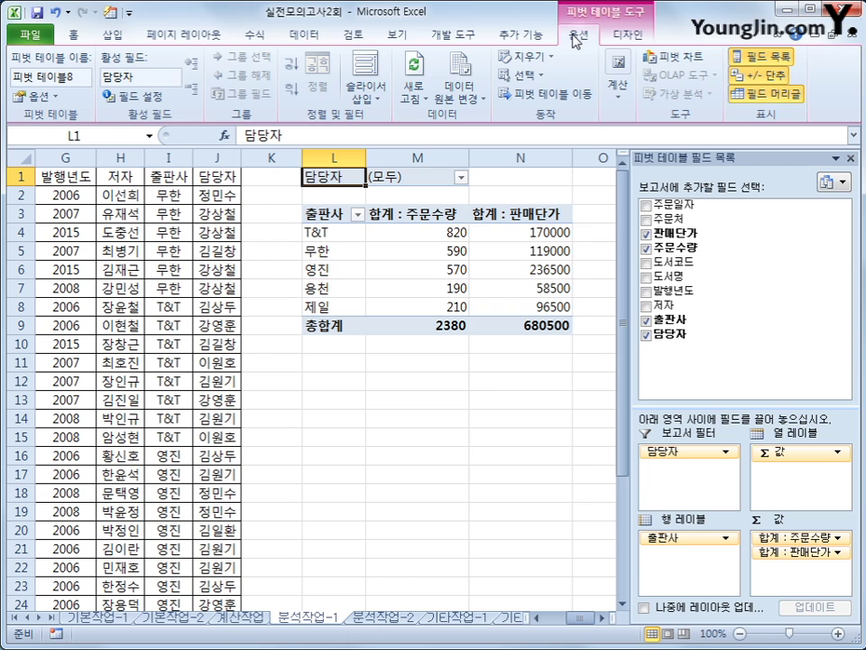
pyautogui.click(617, 101)
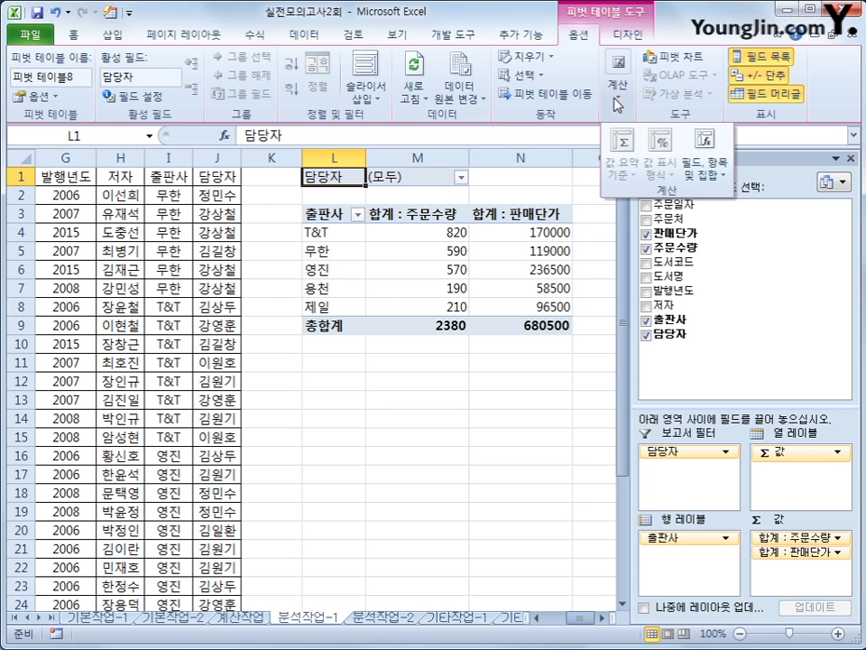
pyautogui.click(712, 167)
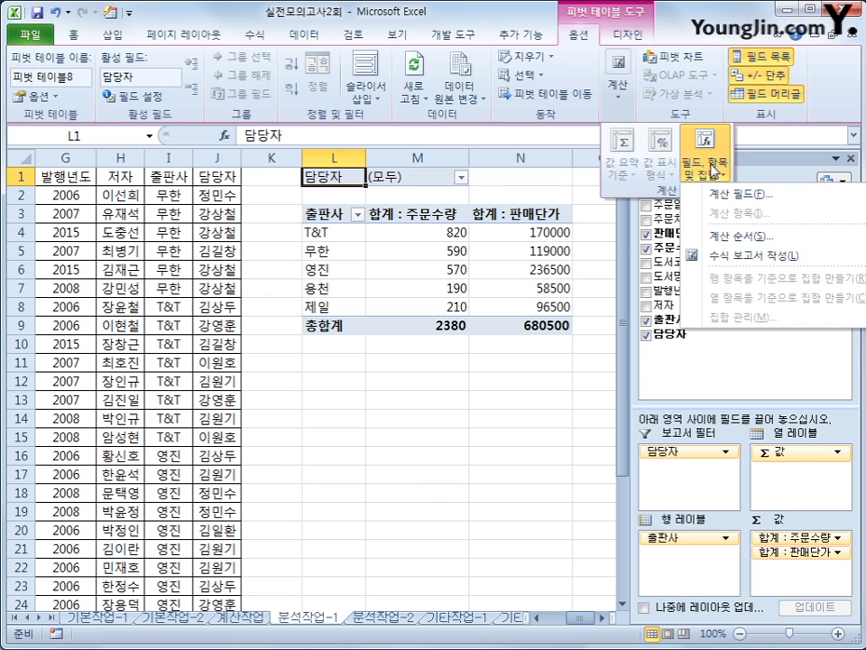
pyautogui.click(719, 195)
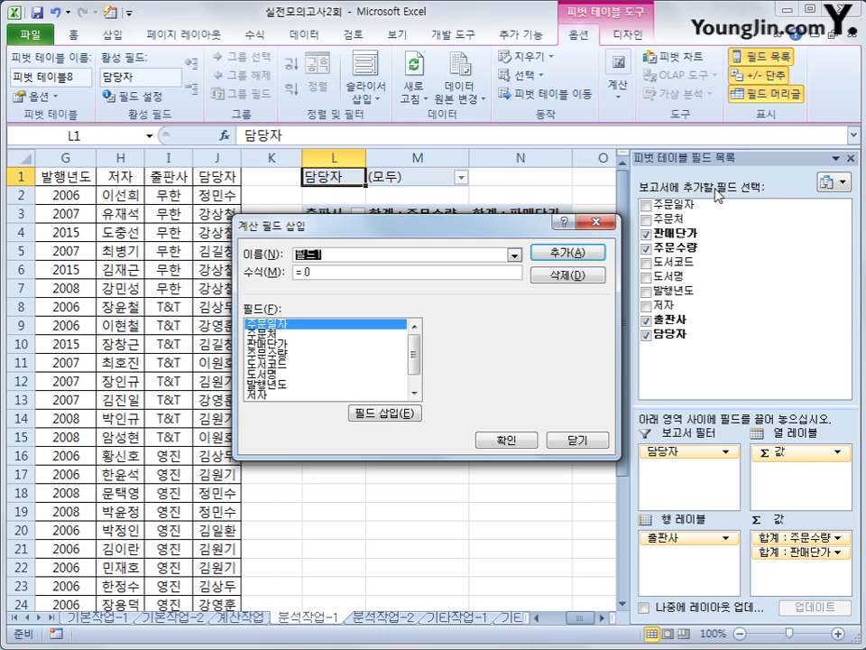
pyautogui.write('총범')
pyautogui.write('액')
pyautogui.press('Tab')
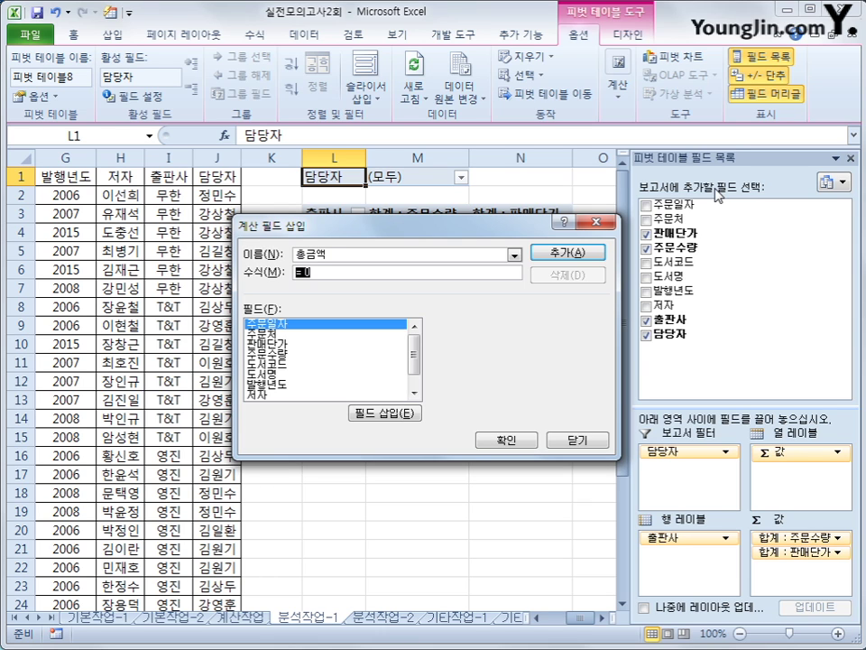
# - Define the 총금액 calculated field as =주문수량*판매단가 and add it to the pivot table
pyautogui.write('=')
pyautogui.doubleClick(283, 354)
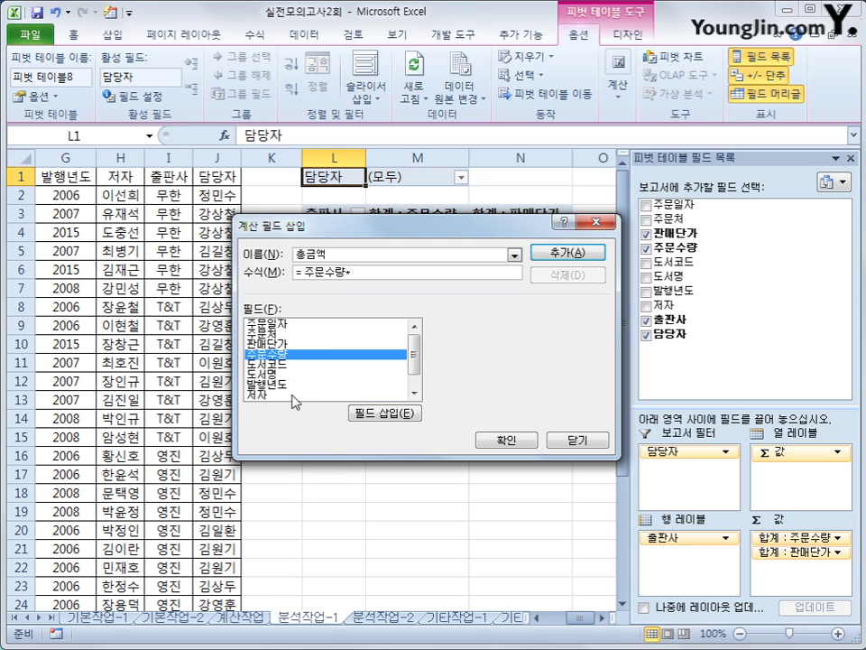
pyautogui.write('*')
pyautogui.doubleClick(285, 344)
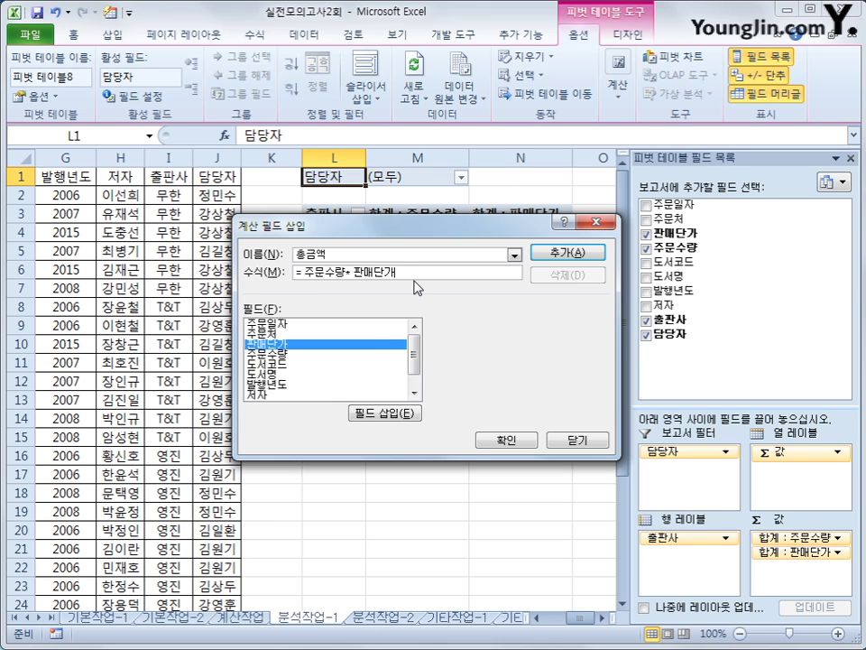
pyautogui.click(563, 255)
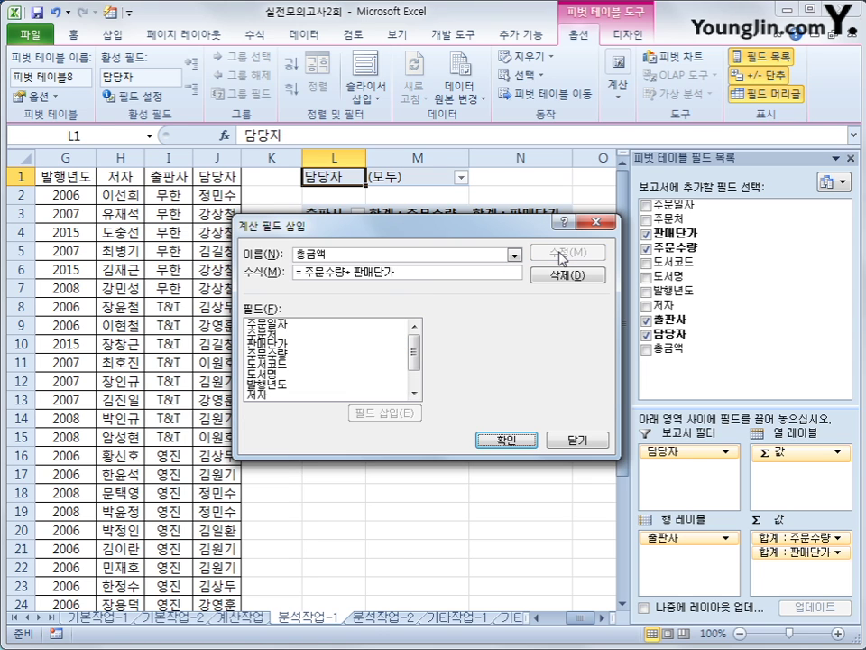
pyautogui.click(492, 440)
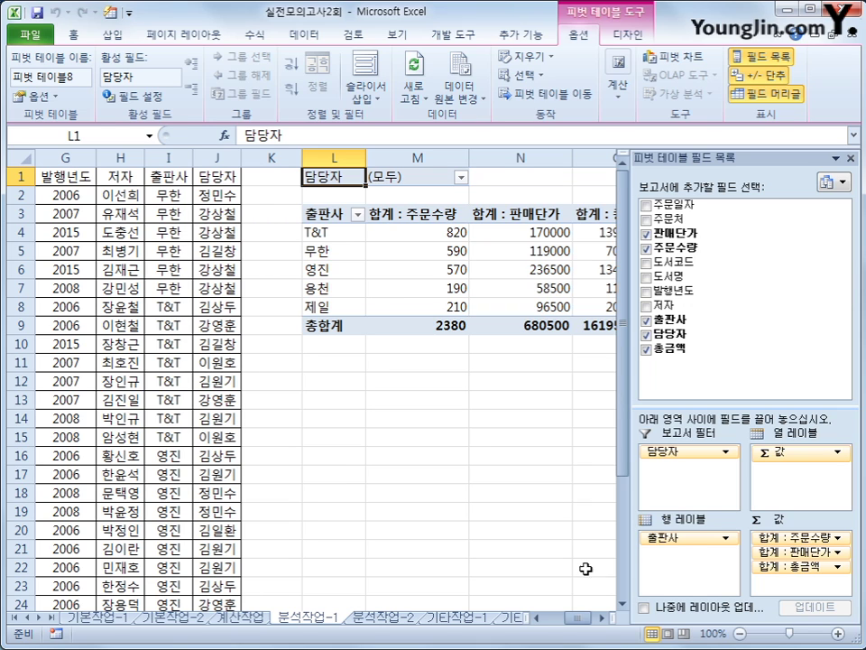
# - Format the pivot table's values in M4:O9 as 숫자 with the 1000 단위 구분 기호 enabled
pyautogui.click(601, 618)
pyautogui.click(603, 618)
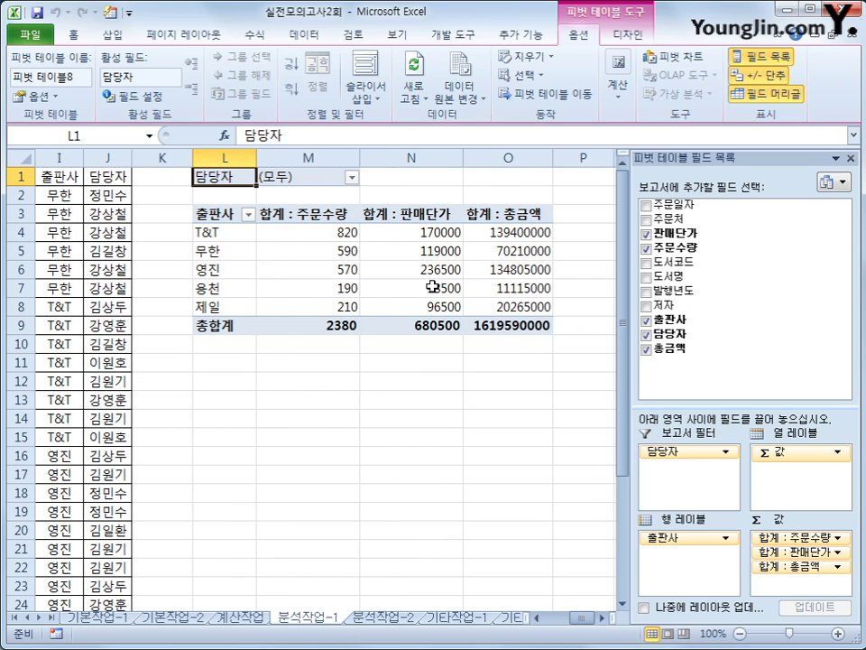
pyautogui.moveTo(432, 287)
pyautogui.moveTo(316, 233); pyautogui.dragTo(491, 323)
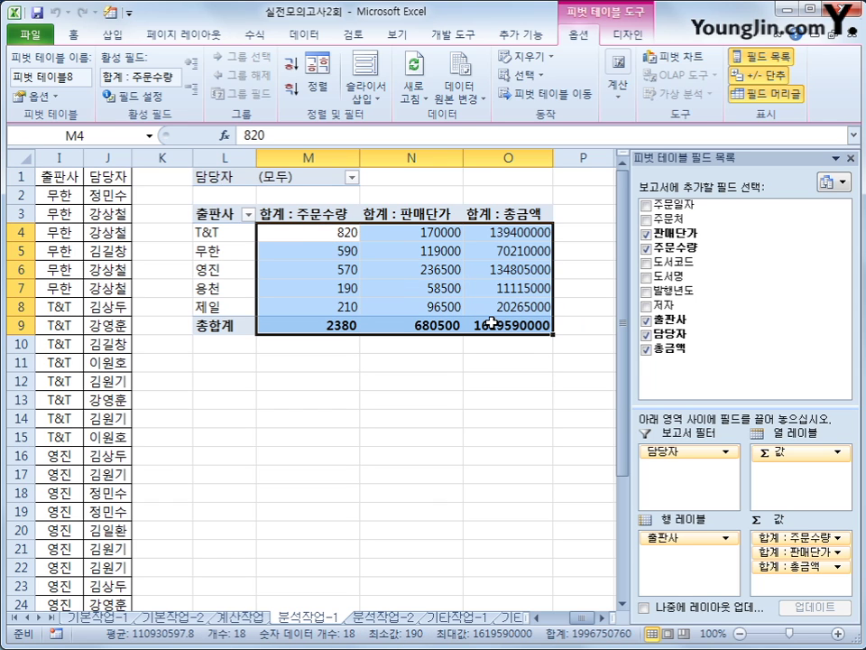
pyautogui.rightClick(402, 242)
pyautogui.rightClick(402, 241)
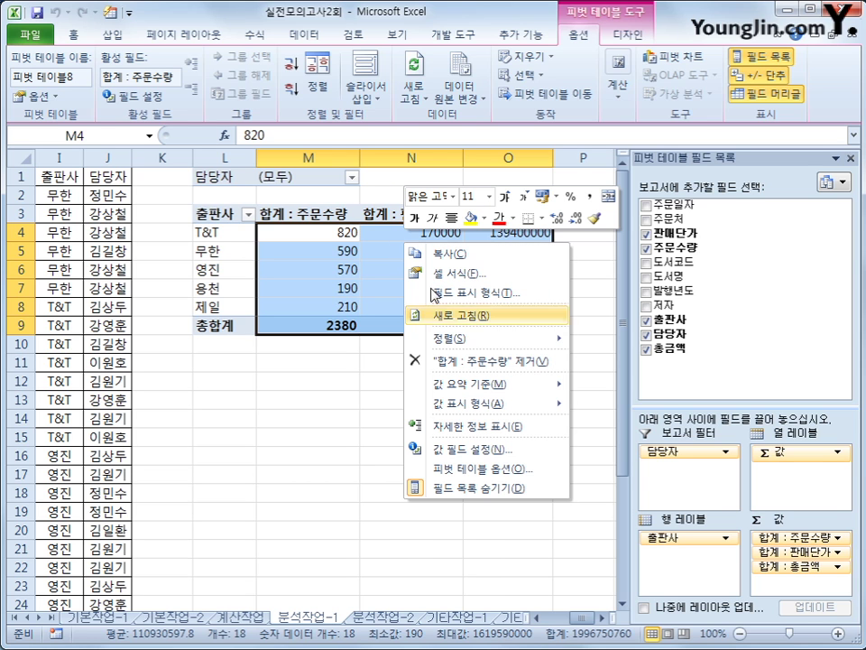
pyautogui.click(457, 272)
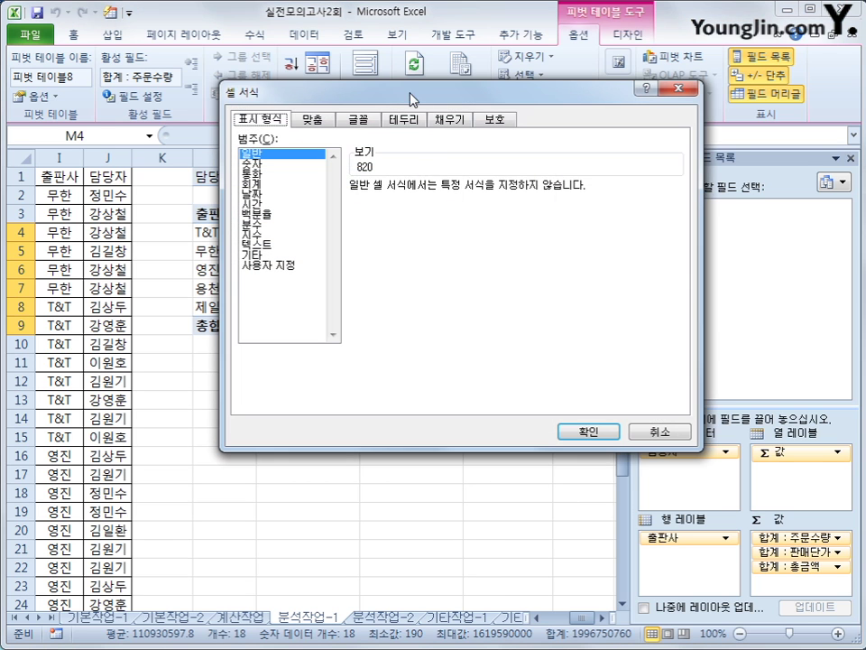
pyautogui.moveTo(402, 104); pyautogui.dragTo(362, 216)
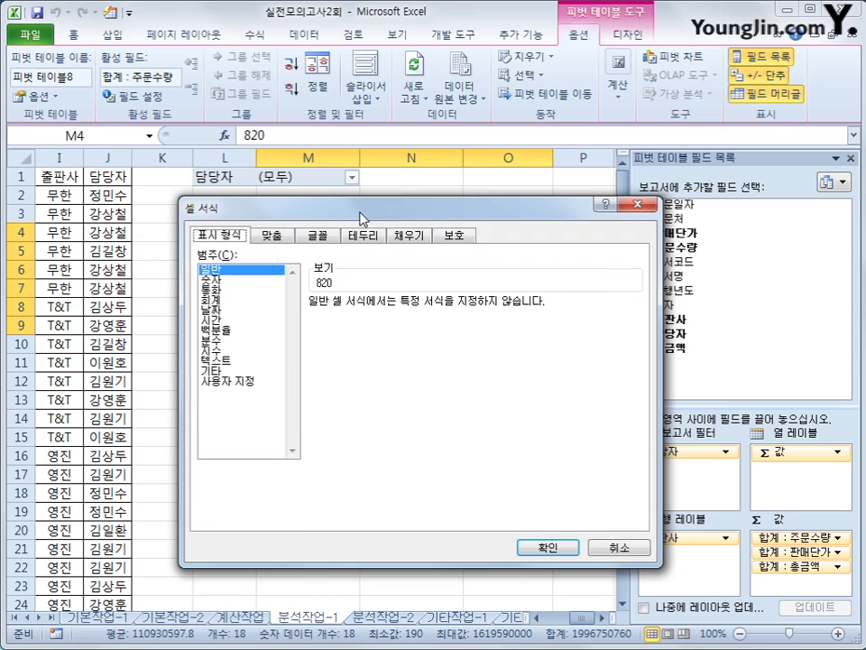
pyautogui.click(240, 282)
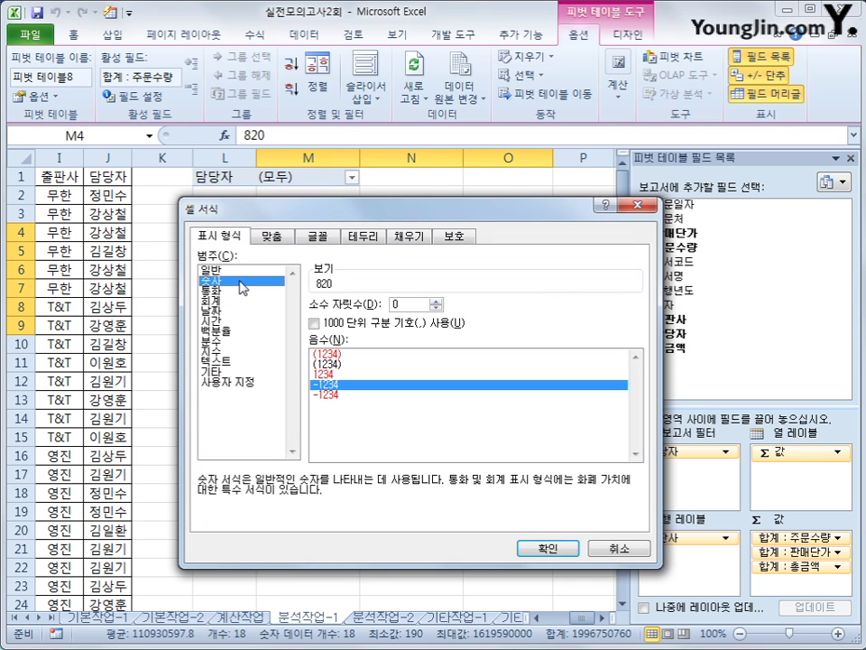
pyautogui.click(336, 325)
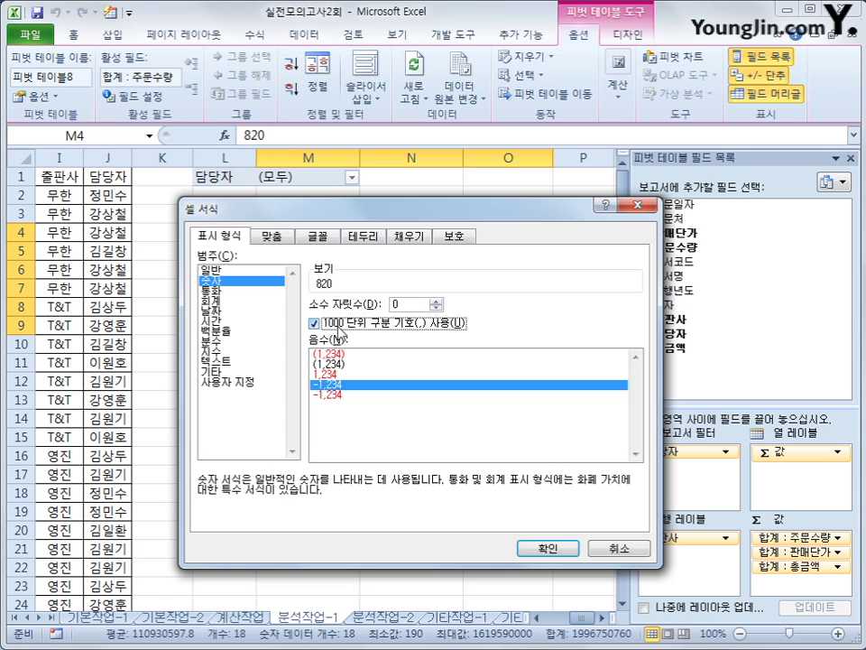
pyautogui.click(547, 547)
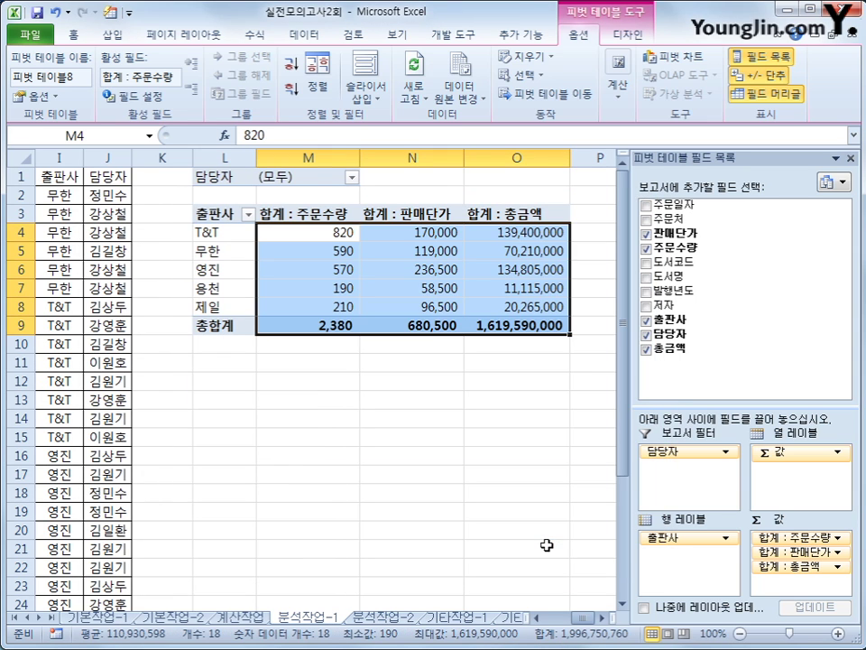
# - Apply the 피벗 스타일 밝게 22 style to the pivot table and turn on 줄무늬 행
pyautogui.click(411, 315)
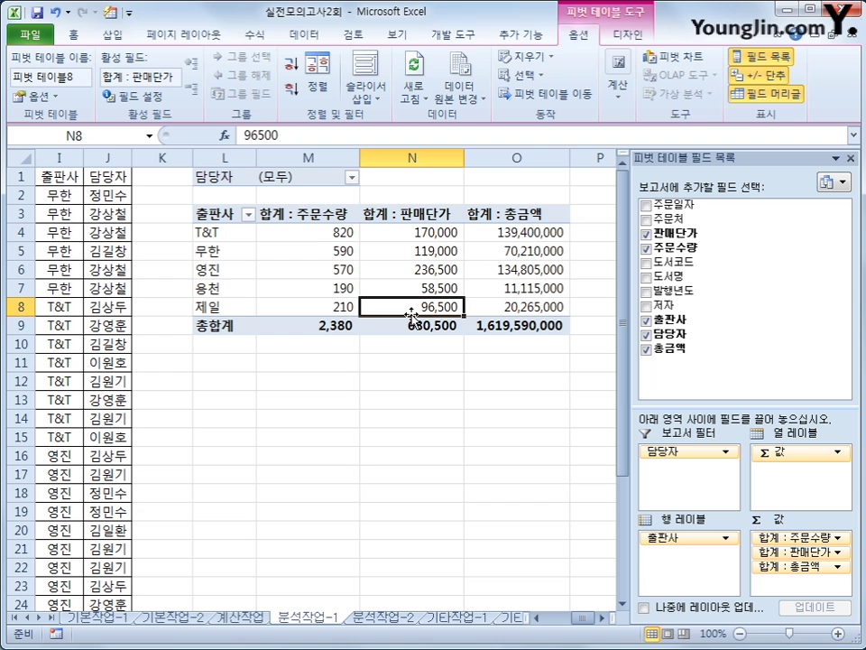
pyautogui.scroll(-1, 468, 40)
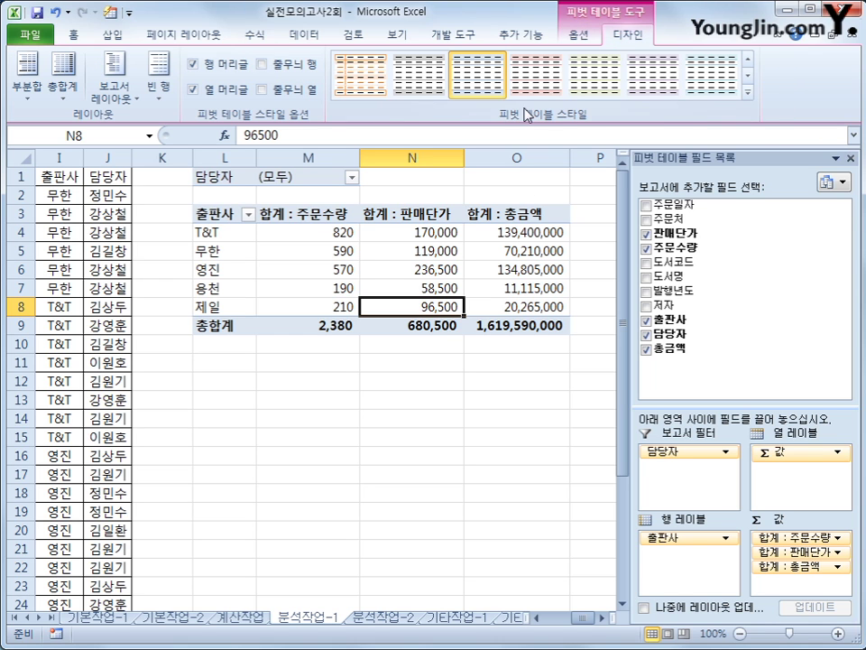
pyautogui.click(748, 92)
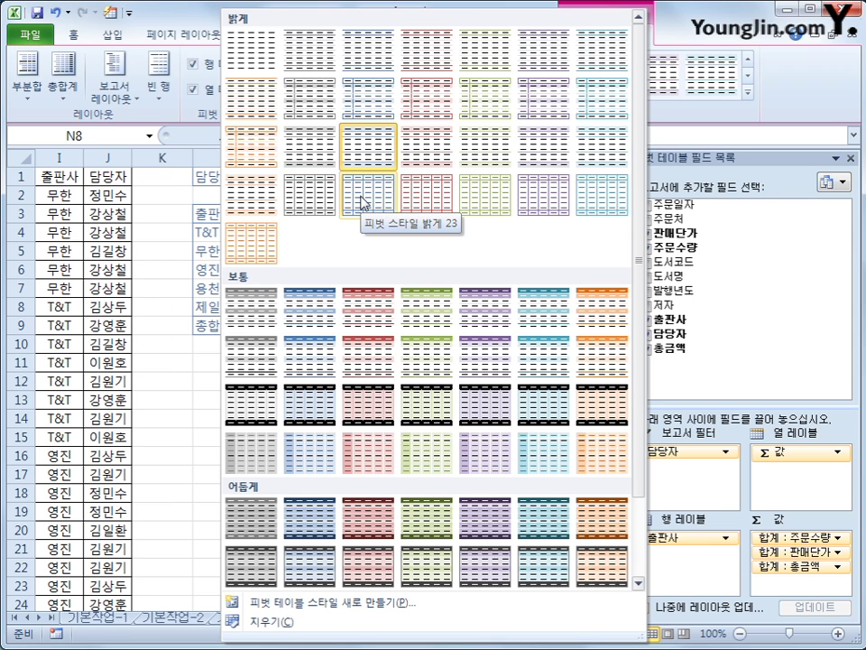
pyautogui.click(303, 195)
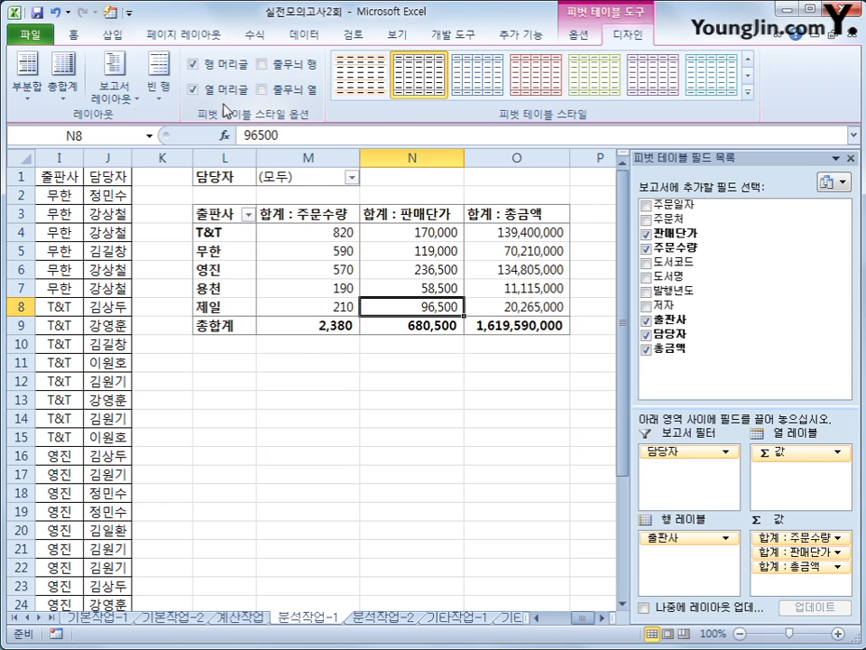
pyautogui.click(291, 70)
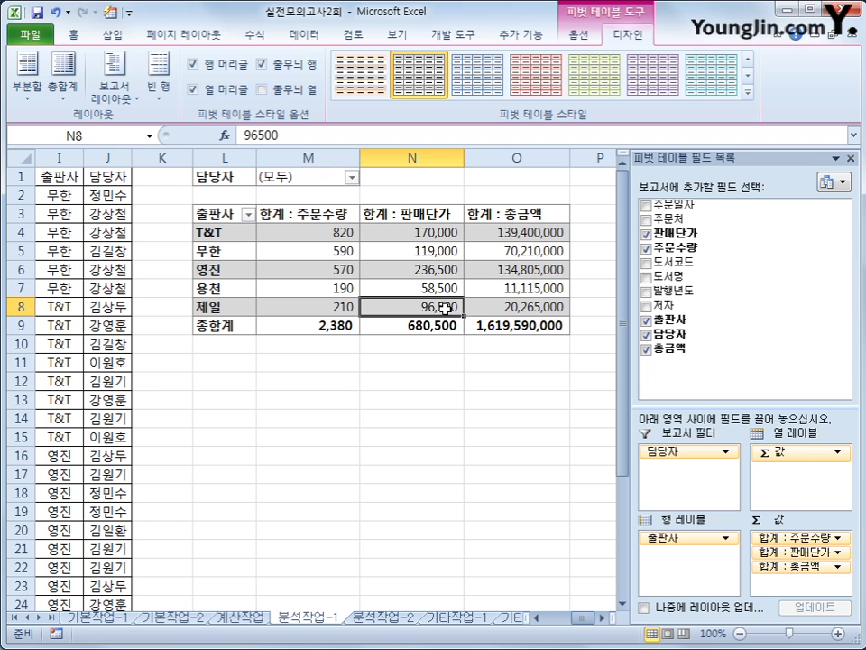
# - On the 분석작업-2 sheet, select G1 and start recording a macro named 정렬 stored in 현재 통합 문서
pyautogui.click(379, 617)
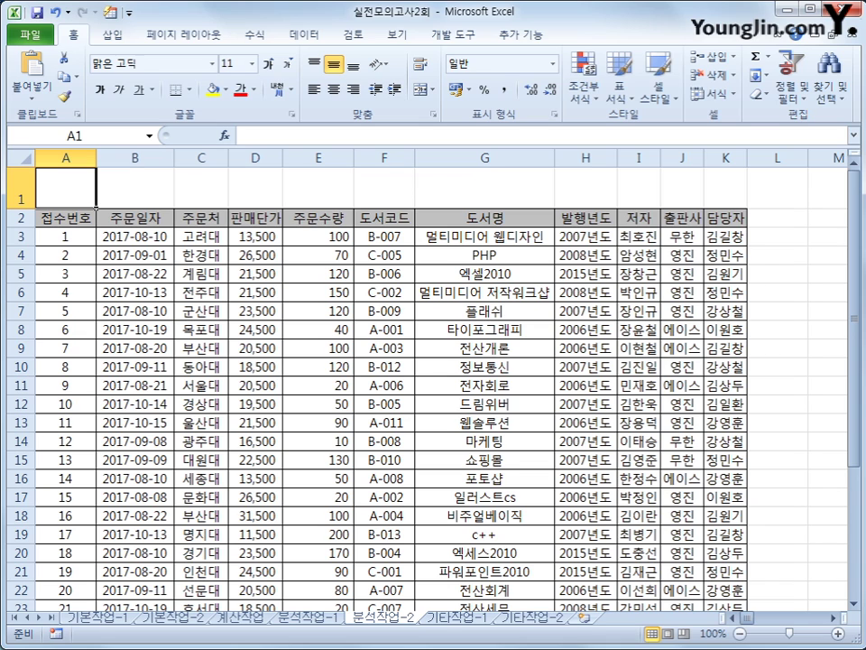
pyautogui.click(441, 176)
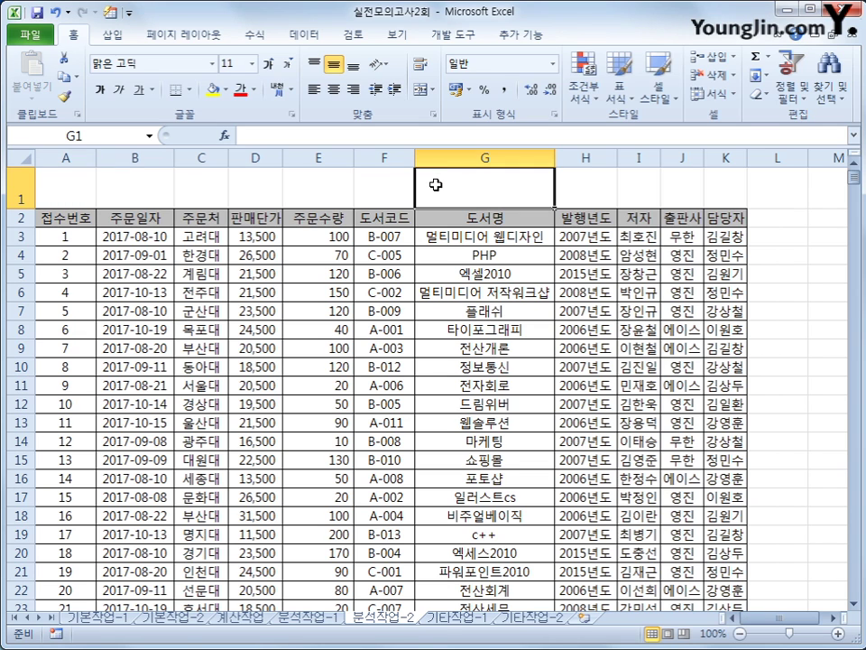
pyautogui.click(56, 634)
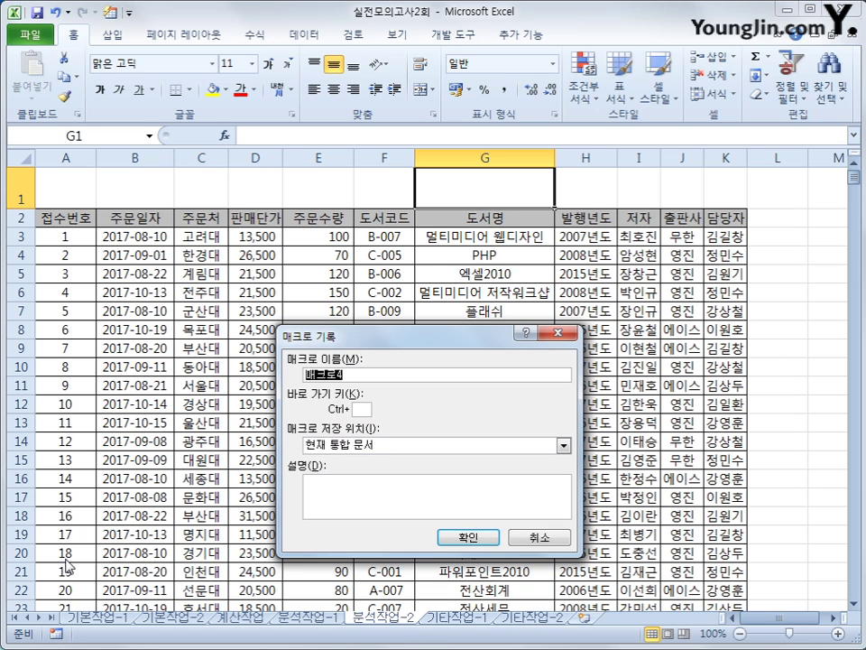
pyautogui.write('정렬')
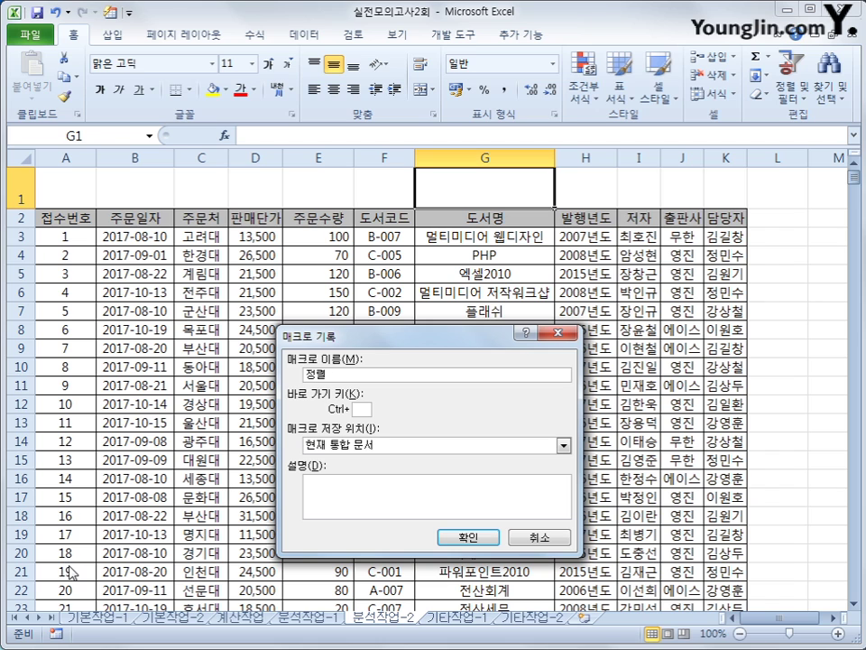
pyautogui.click(458, 536)
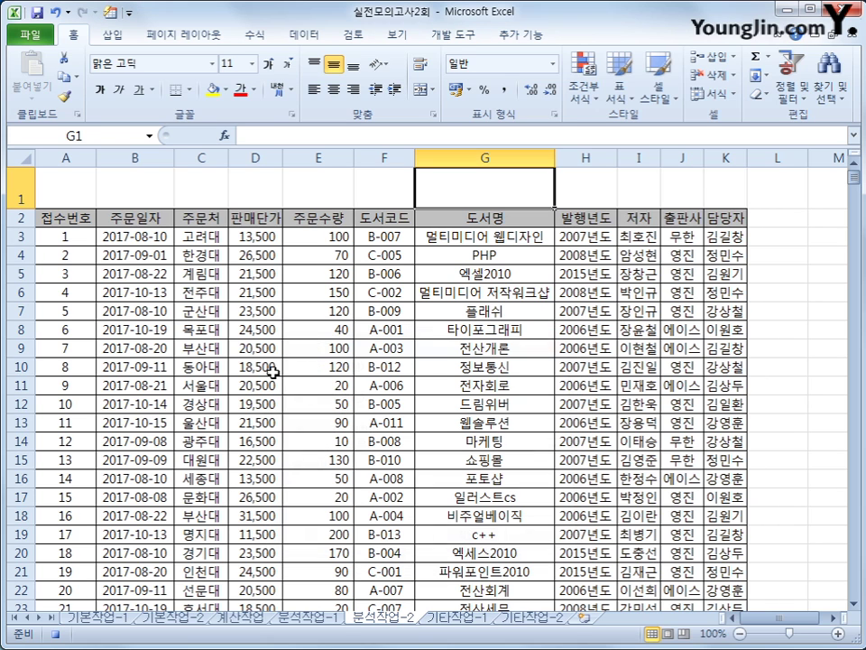
# - Start a custom sort of the order table from the 주문처 header cell with 주문일자 in 오름차순 as the first key
pyautogui.click(194, 220)
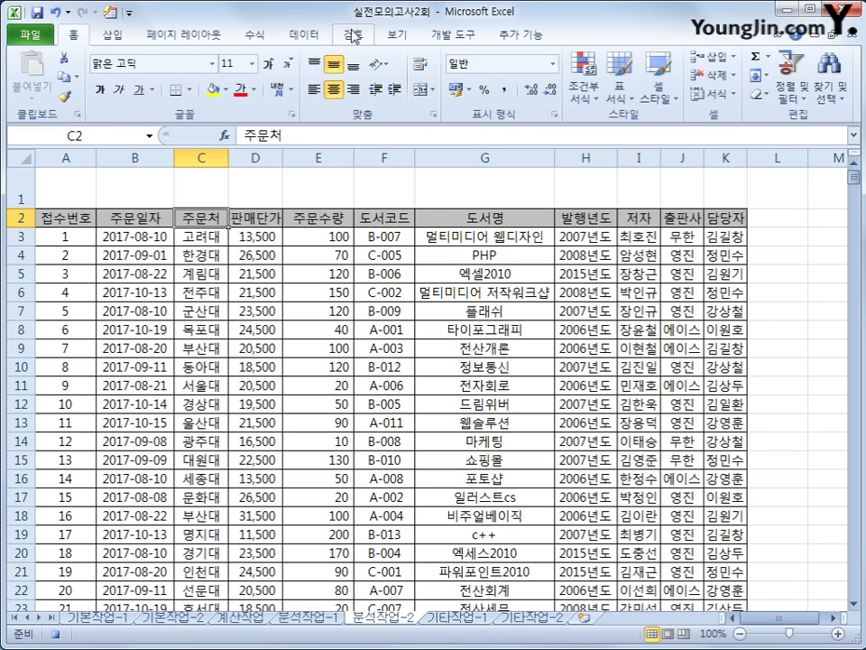
pyautogui.click(302, 34)
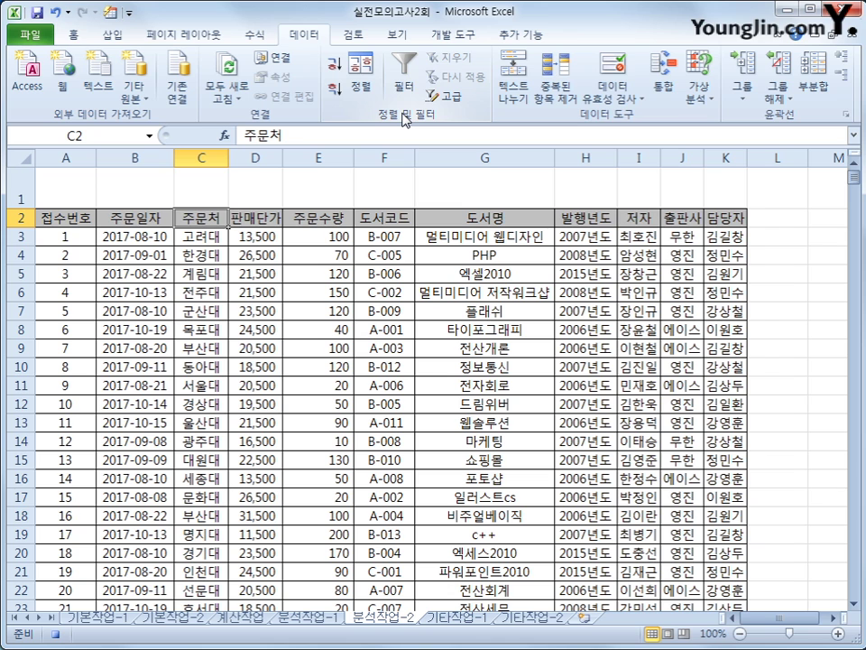
pyautogui.click(360, 91)
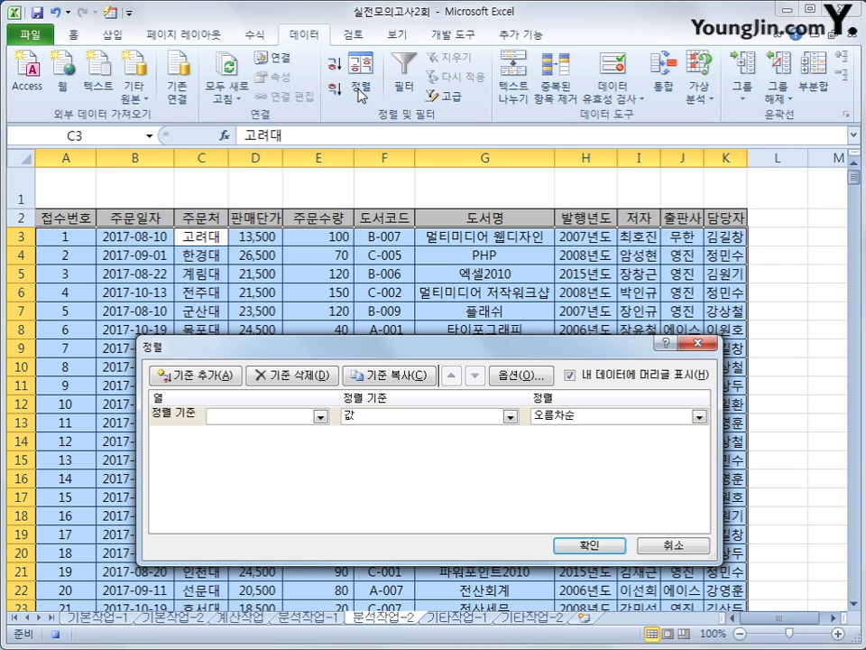
pyautogui.click(320, 416)
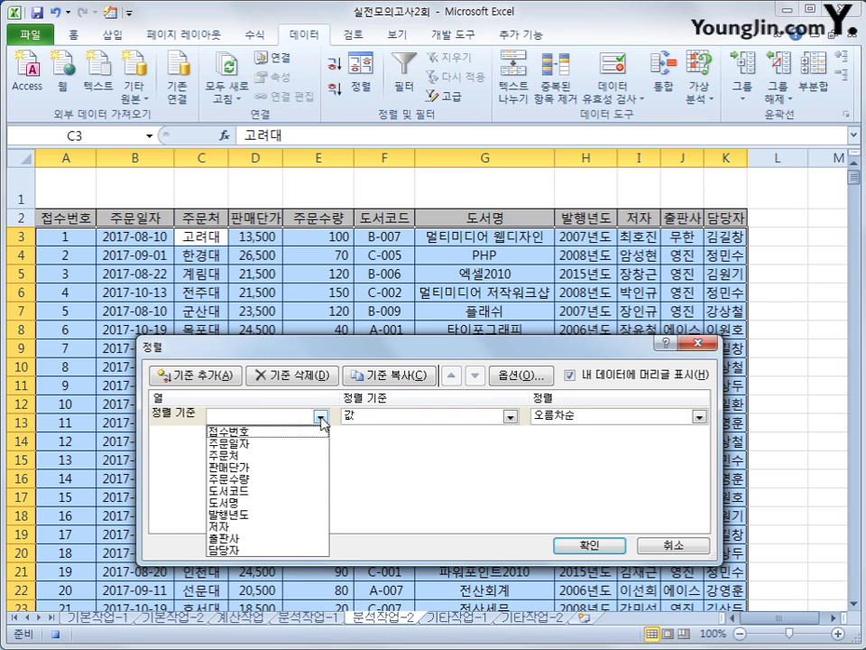
pyautogui.click(309, 443)
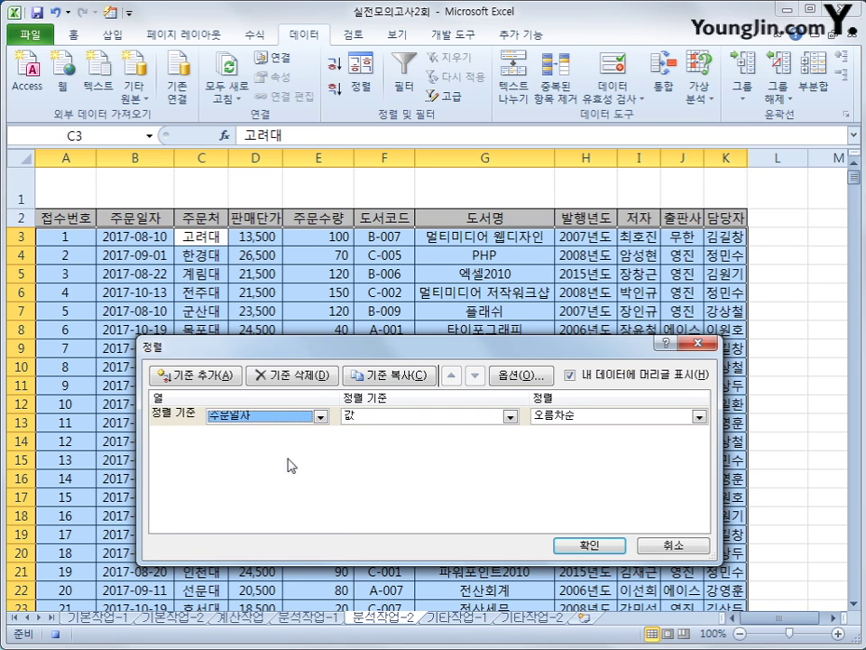
# - Add 주문수량 in 내림차순 as the second sort key, apply the sort and stop recording the macro
pyautogui.click(214, 377)
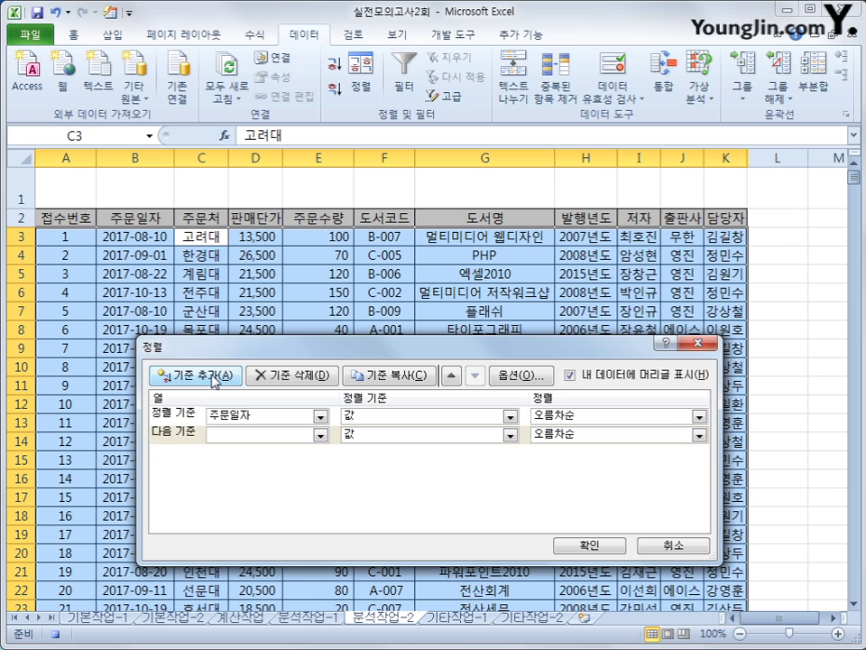
pyautogui.click(319, 435)
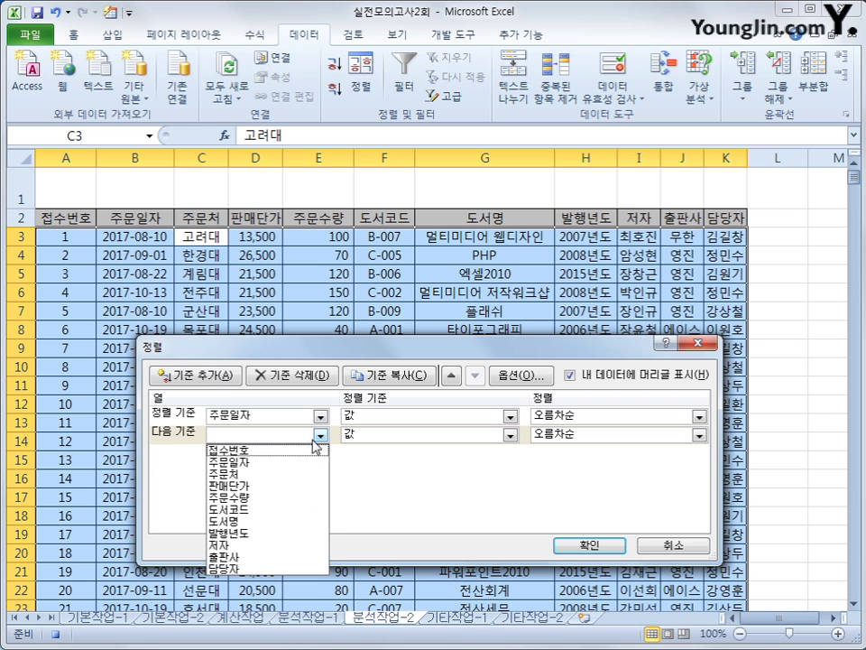
pyautogui.click(288, 498)
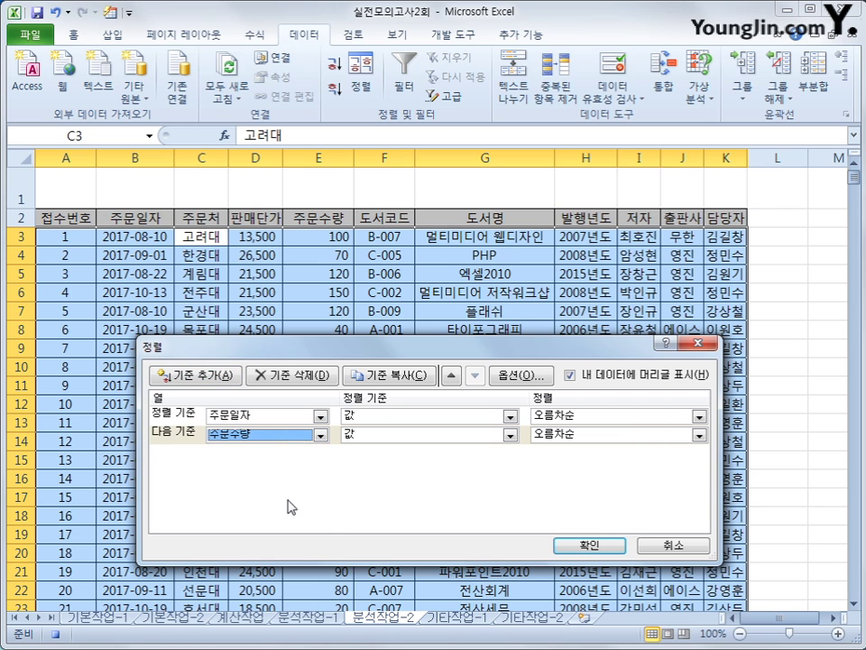
pyautogui.click(548, 435)
pyautogui.click(551, 462)
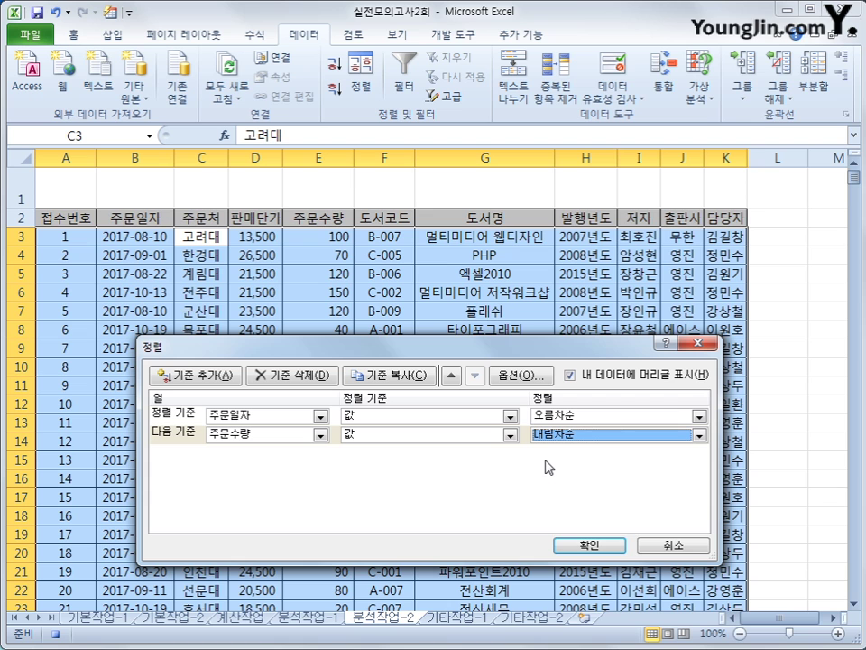
pyautogui.click(588, 548)
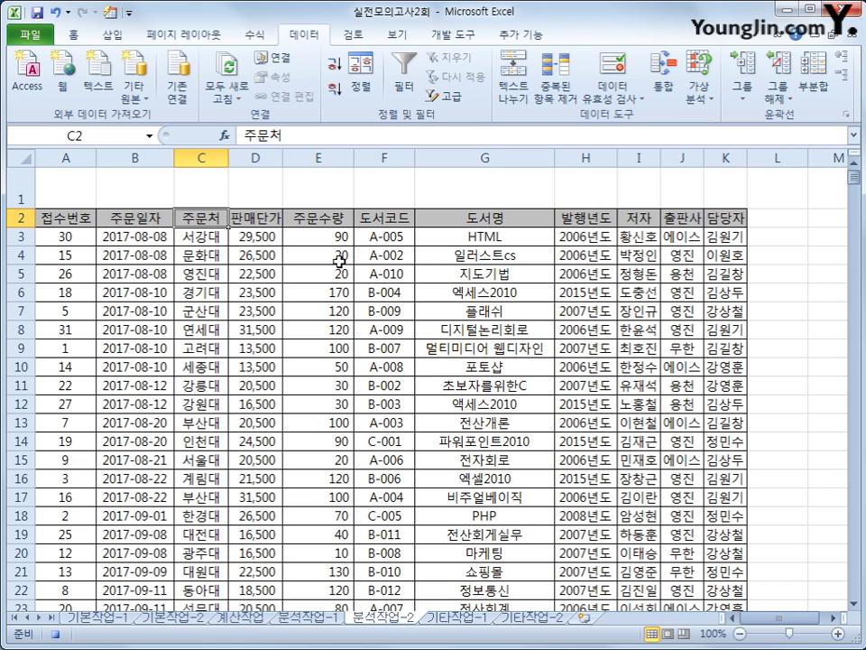
pyautogui.click(55, 634)
# - Draw a rectangle covering I1:K1, about 1.3 cm by 4.05 cm, and label it 날짜순서
pyautogui.click(109, 35)
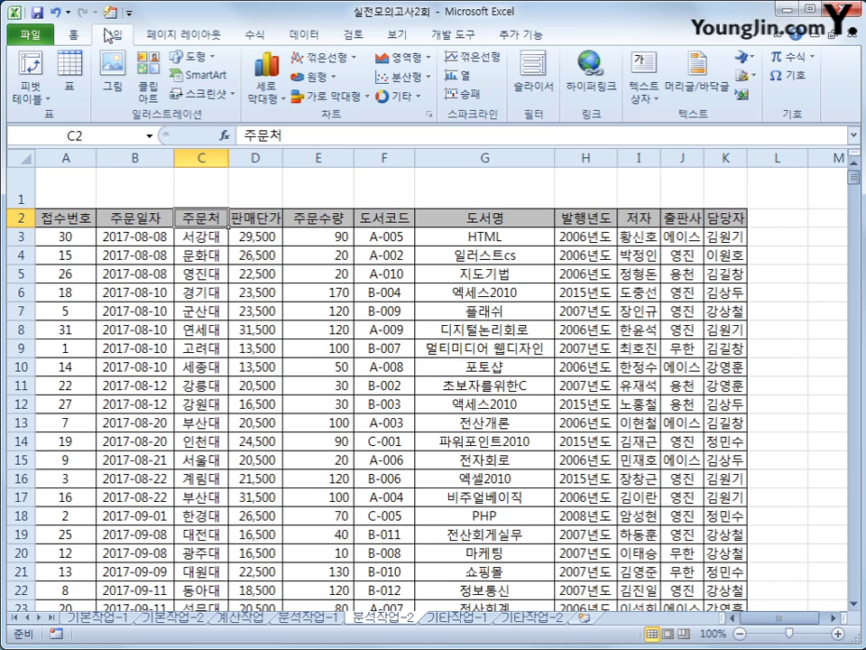
pyautogui.click(179, 56)
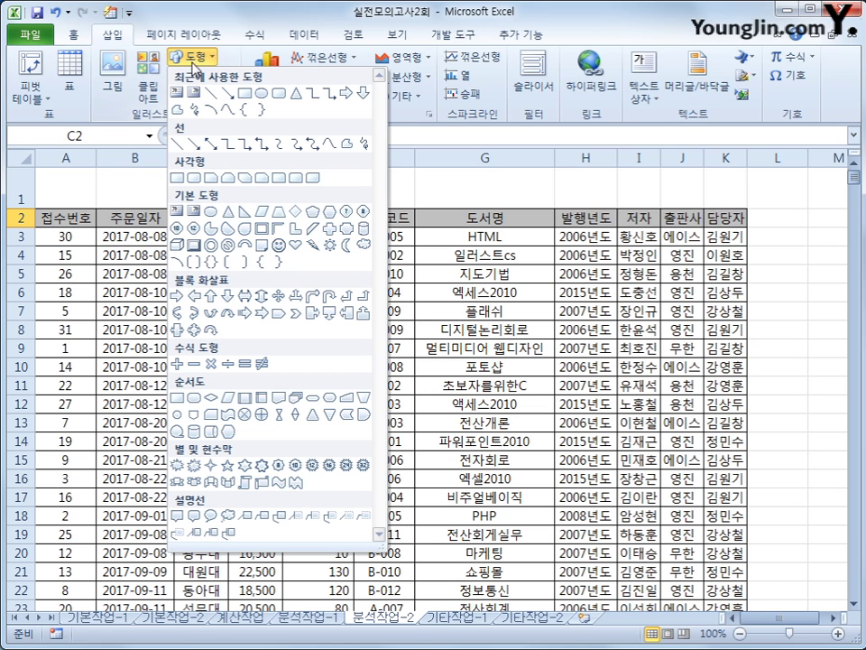
pyautogui.click(177, 177)
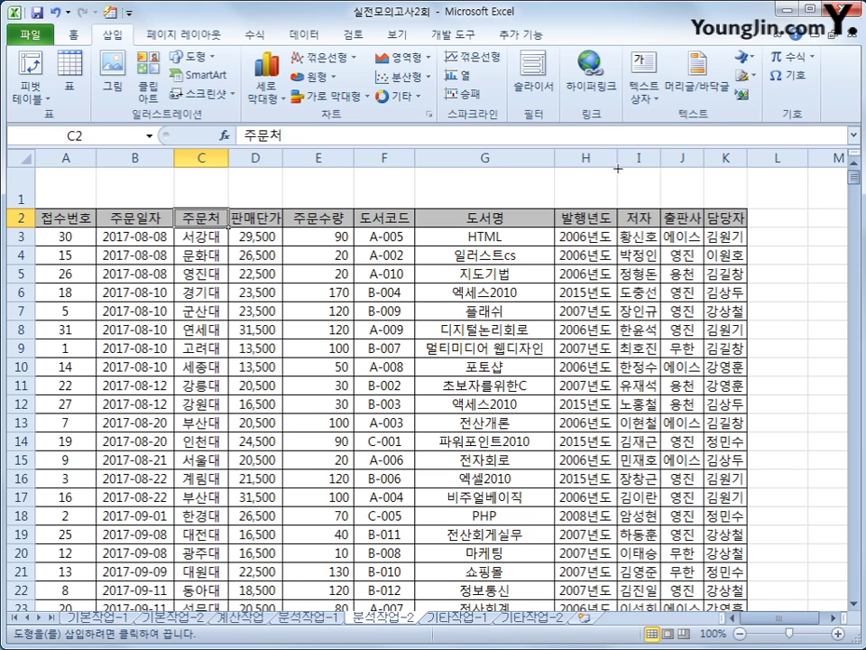
pyautogui.moveTo(616, 167)
pyautogui.mouseDown()
pyautogui.moveTo(687, 198)
pyautogui.moveTo(747, 207)
pyautogui.mouseUp()
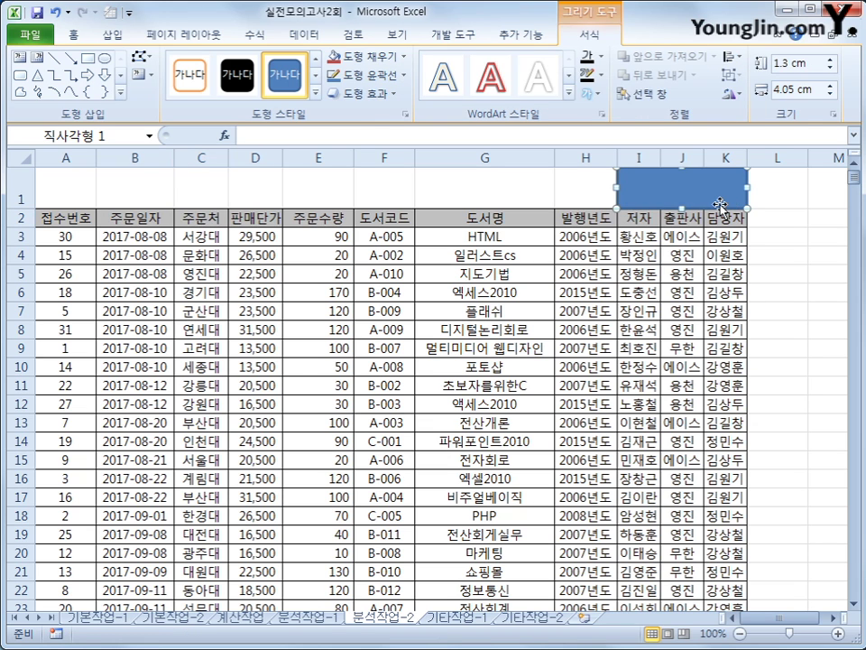
pyautogui.write('날짜순ㅅ')
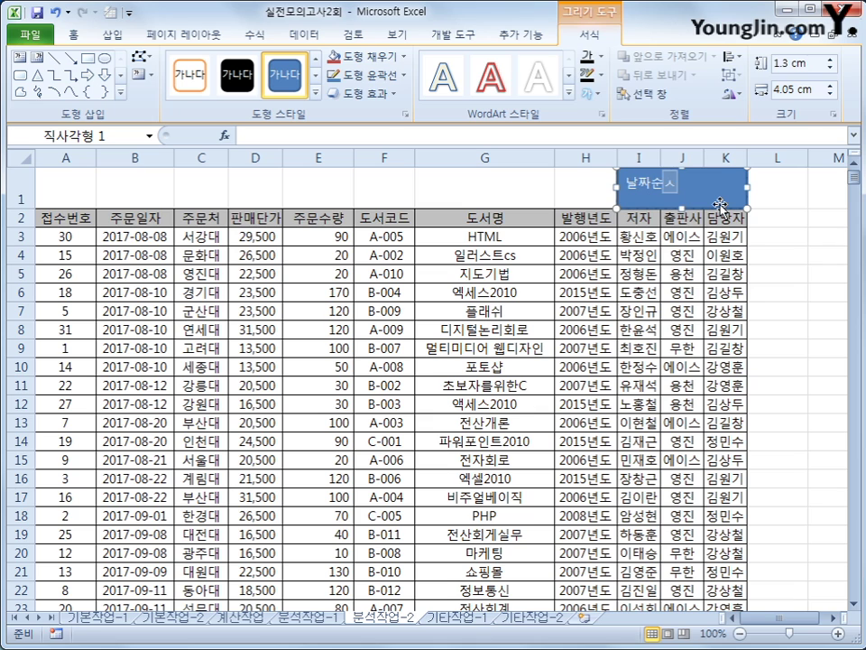
pyautogui.write('ㅓ')
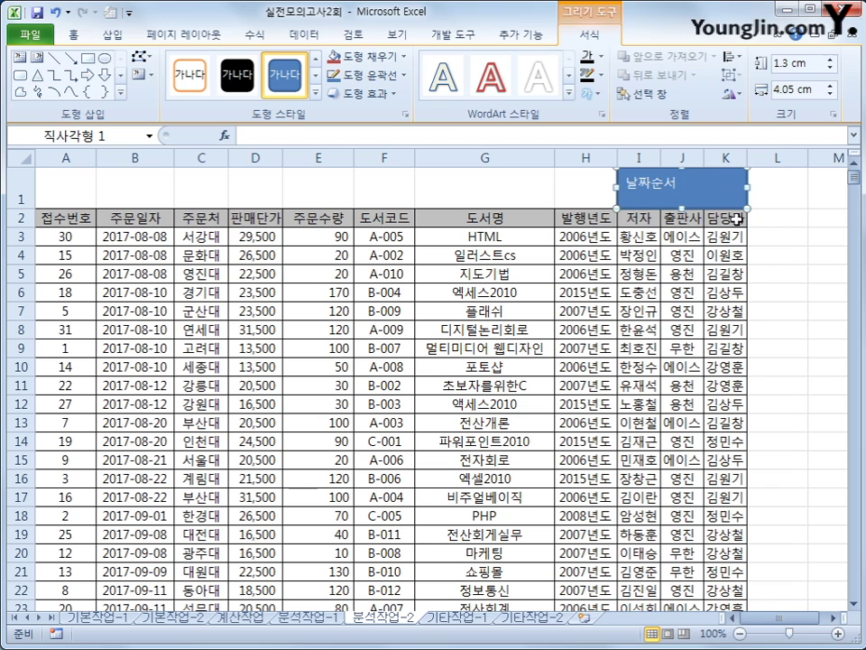
# - Center the rectangle's text both vertically and horizontally
pyautogui.click(70, 34)
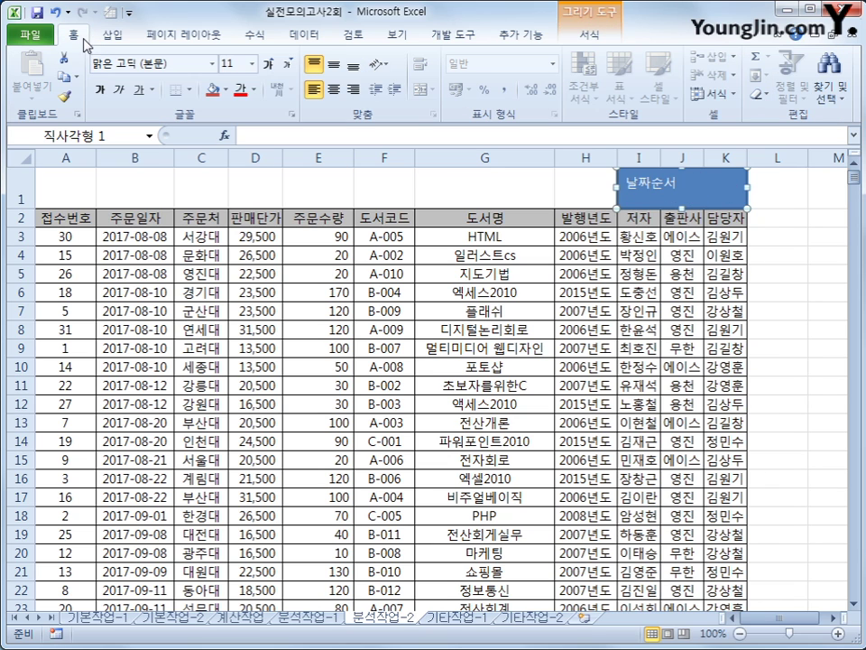
pyautogui.click(333, 65)
pyautogui.click(333, 89)
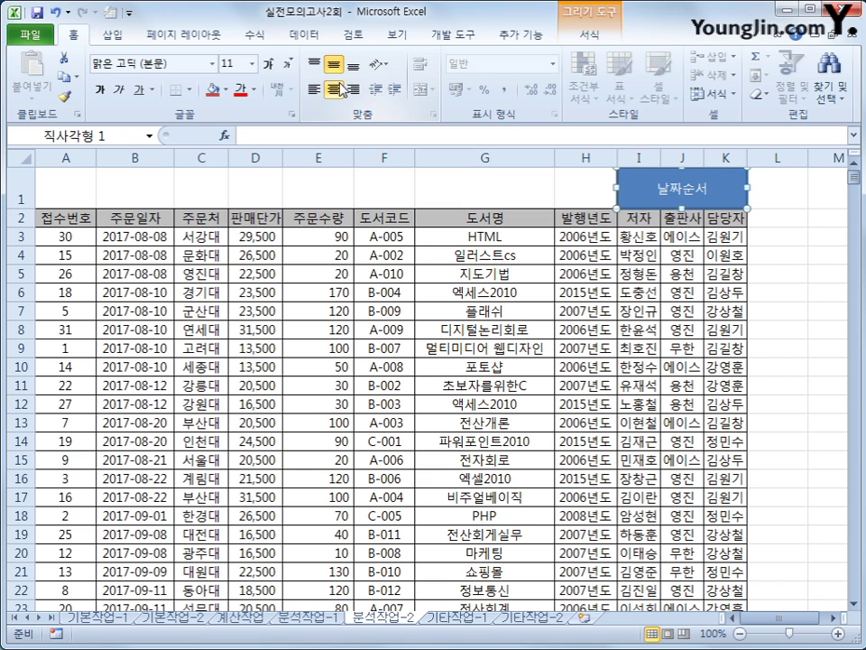
# - Assign the 정렬 macro to the 날짜순서 rectangle and deselect the shape
pyautogui.rightClick(725, 189)
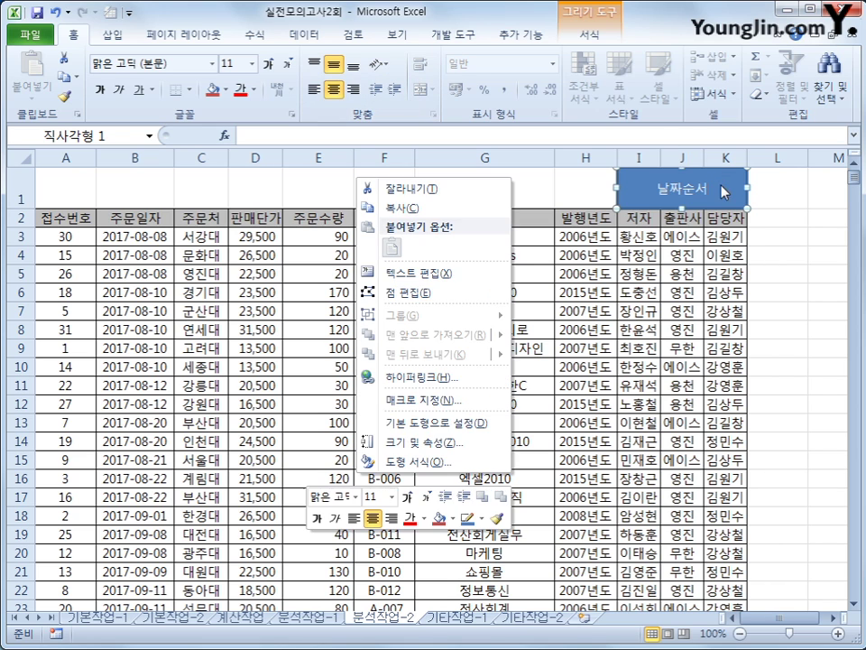
pyautogui.click(442, 399)
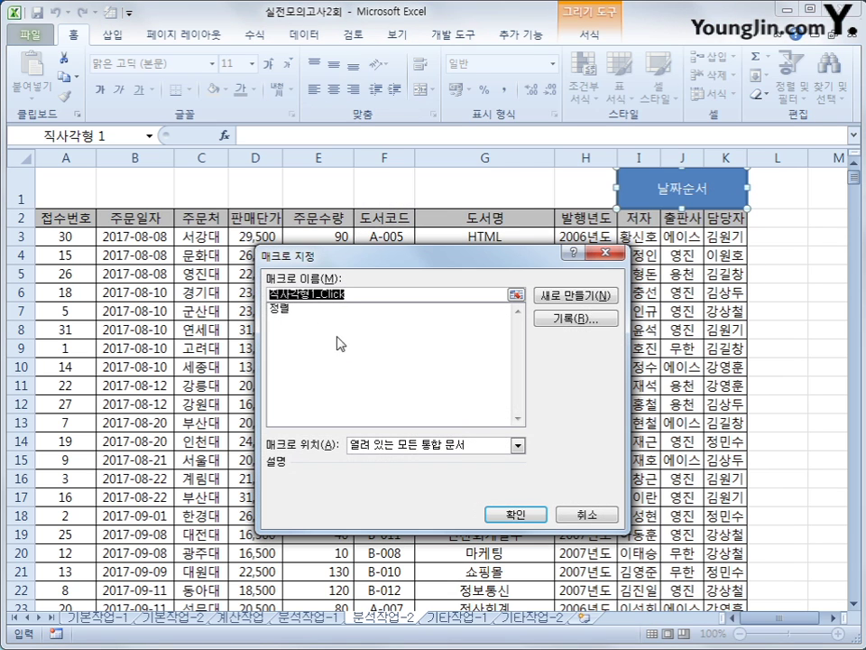
pyautogui.click(298, 309)
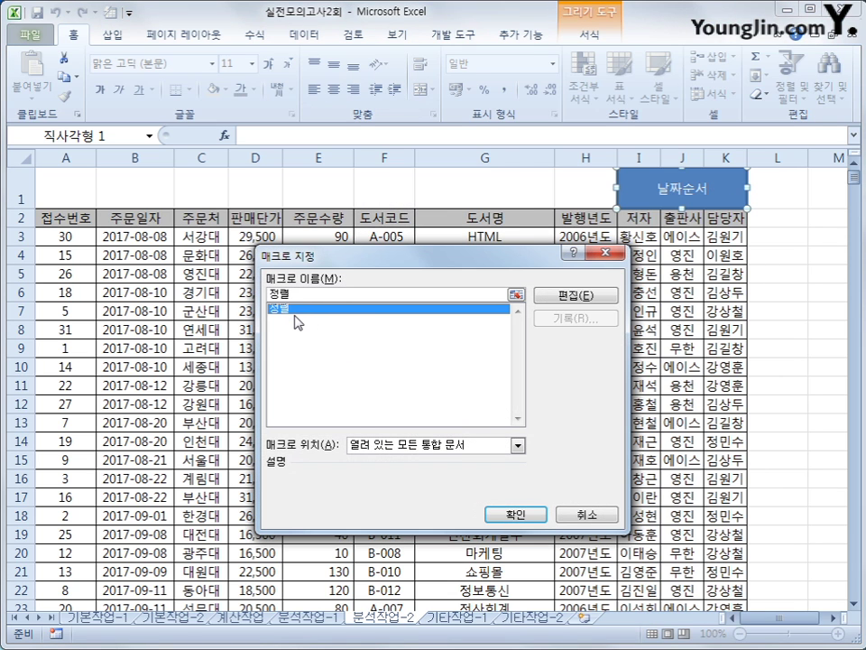
pyautogui.click(518, 514)
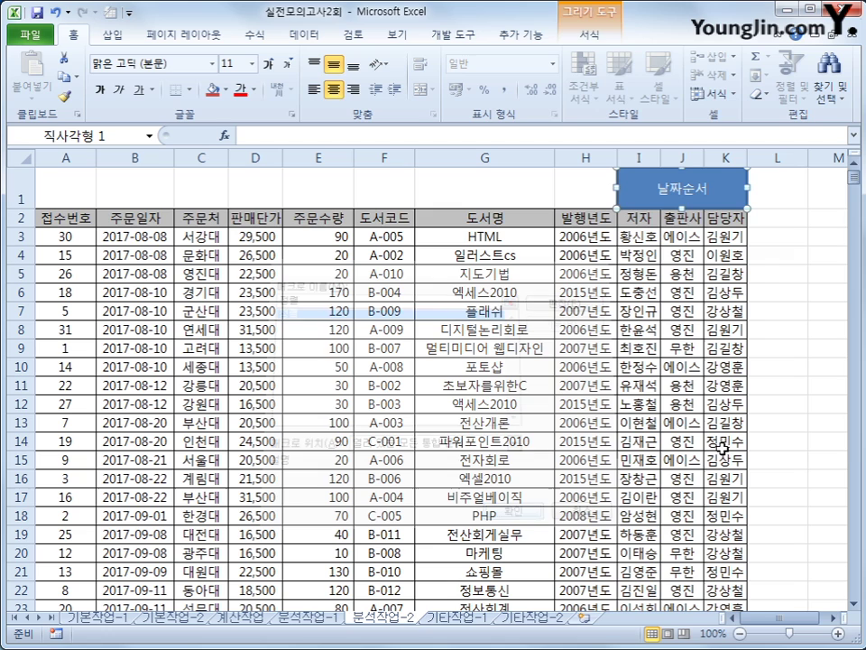
pyautogui.click(795, 435)
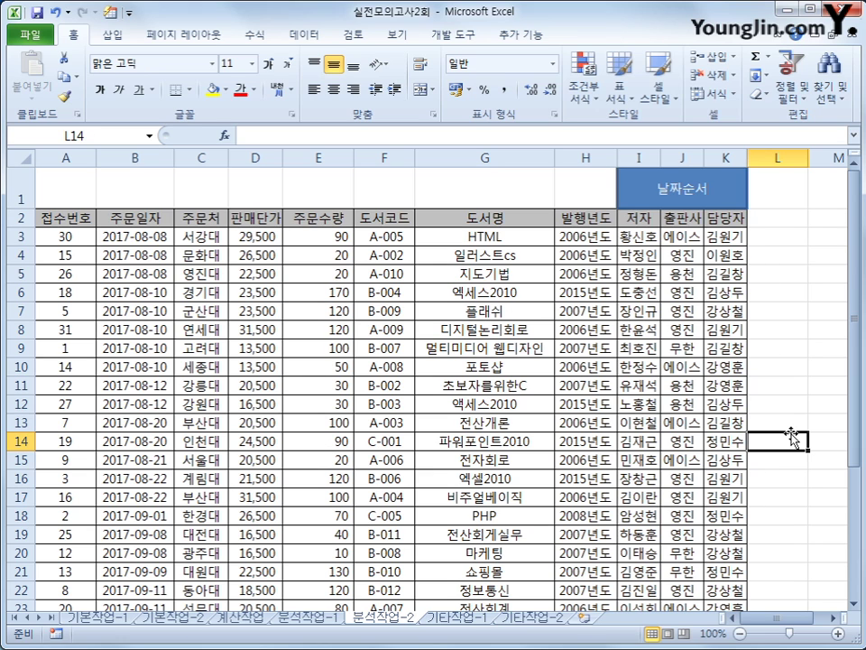
# - On the 기타작업-1 sheet, select the chart and add a chart title with the 차트 위 option
pyautogui.click(460, 619)
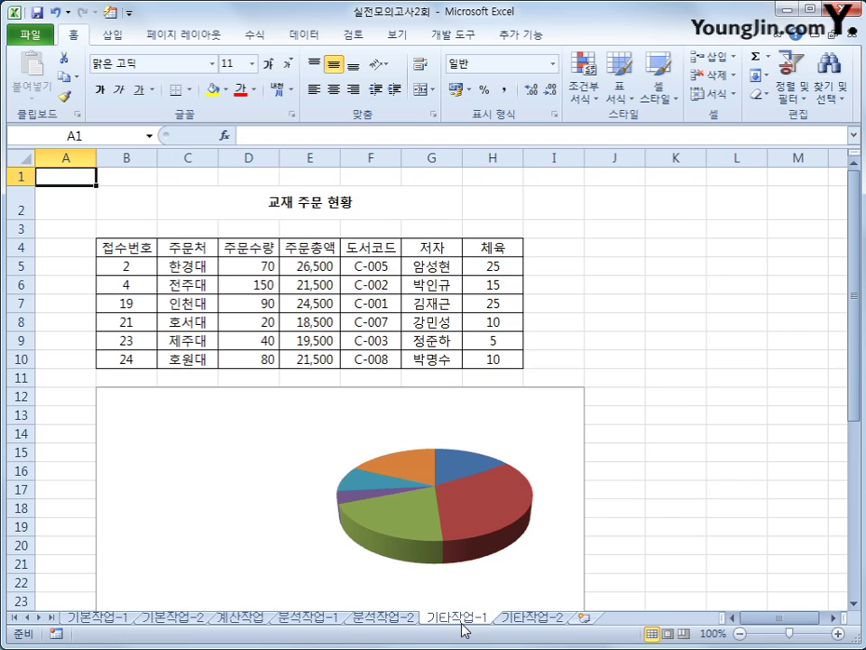
pyautogui.click(663, 476)
pyautogui.scroll(-2, 643, 474)
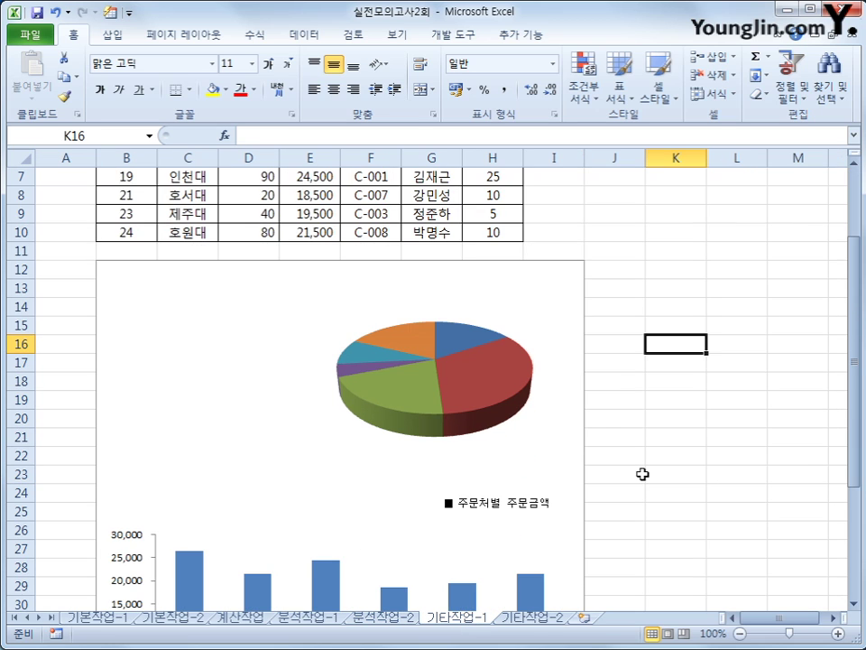
pyautogui.scroll(-2, 642, 474)
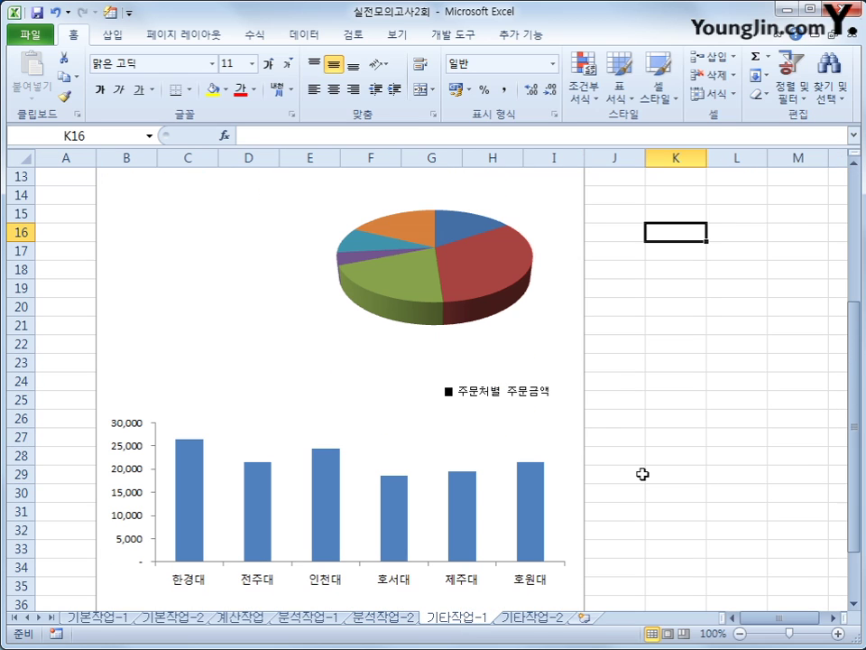
pyautogui.click(569, 496)
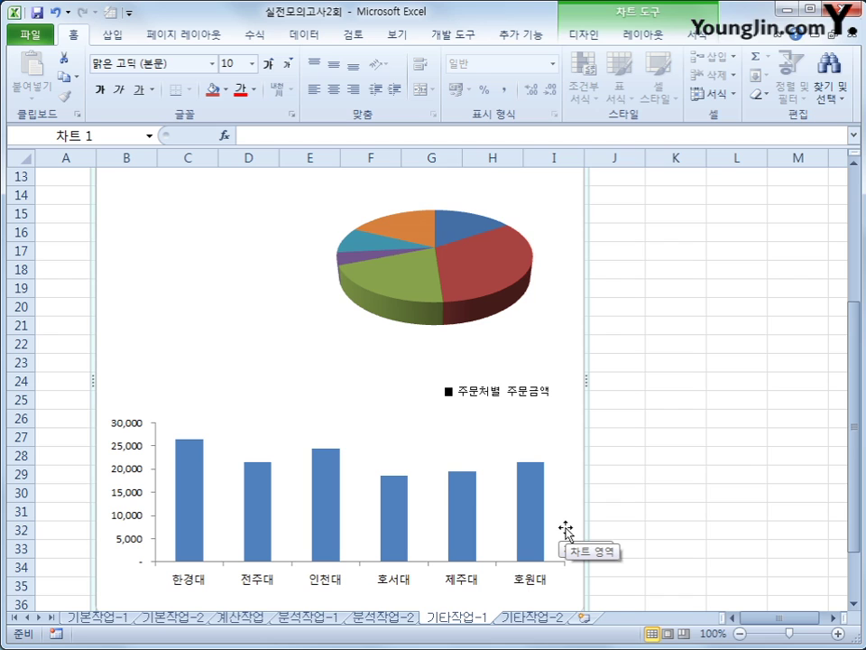
pyautogui.click(644, 38)
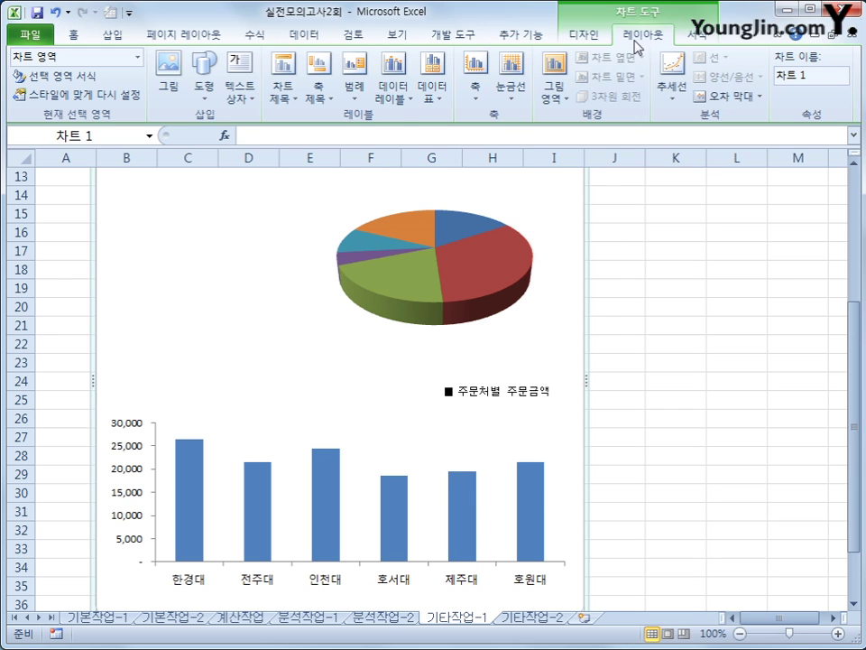
pyautogui.click(283, 90)
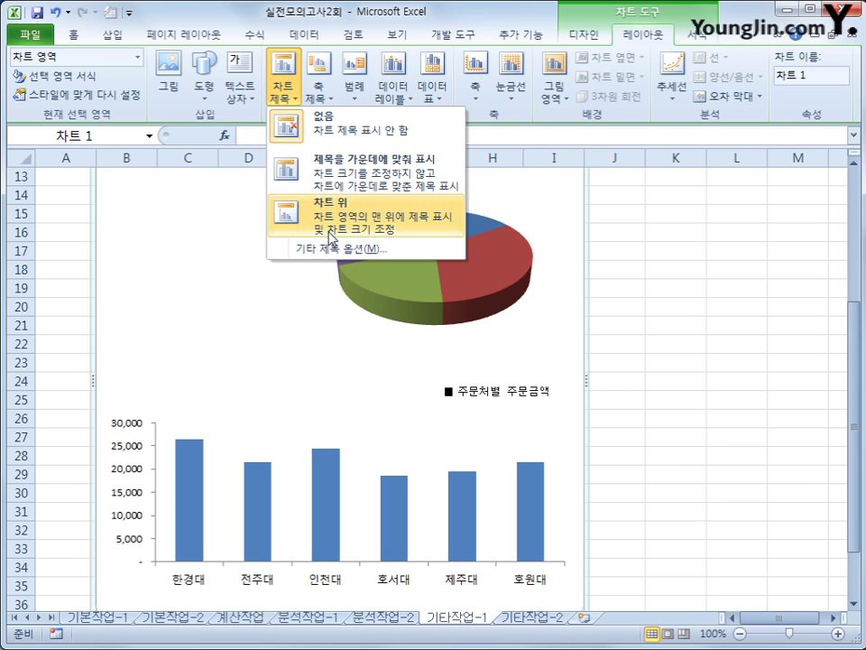
pyautogui.click(331, 236)
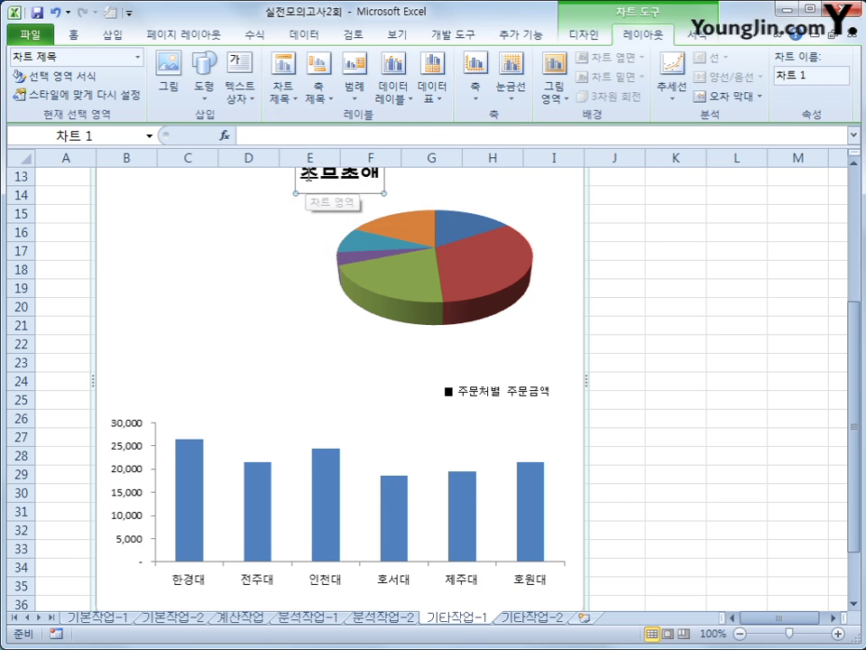
# - Replace the chart title's text with 교재 주문 현황
pyautogui.click(345, 172)
pyautogui.scroll(4, 345, 171)
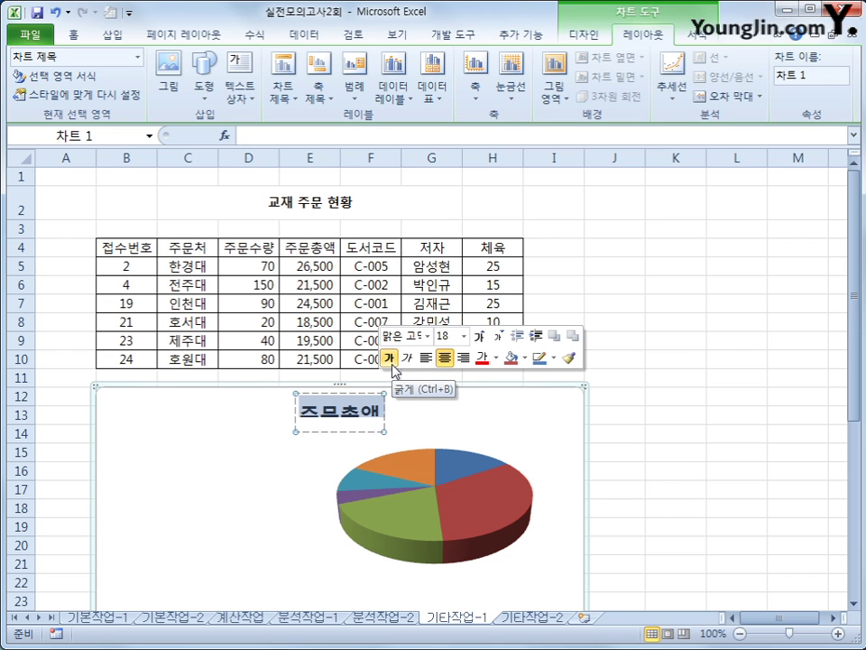
pyautogui.write('교재')
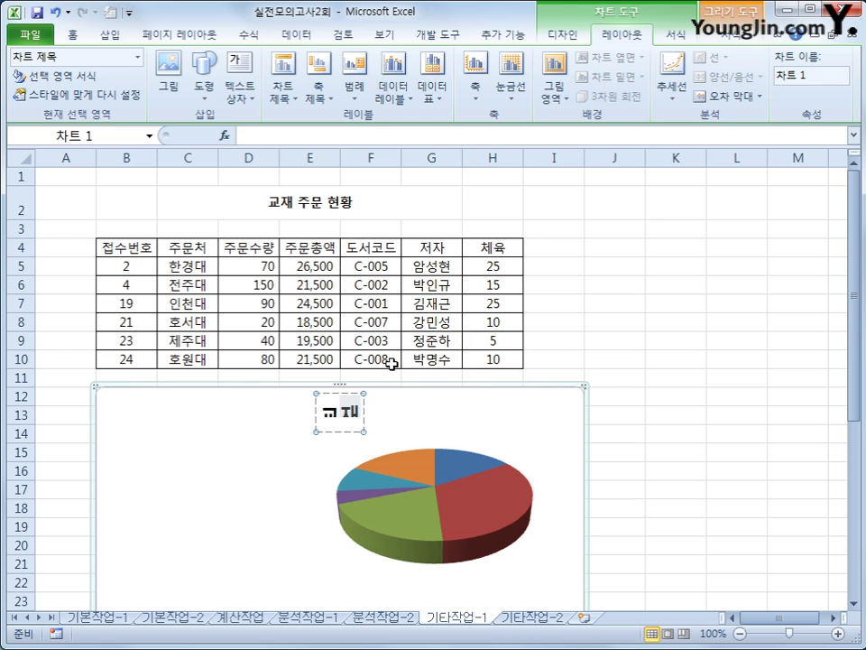
pyautogui.write(' 주문 현황')
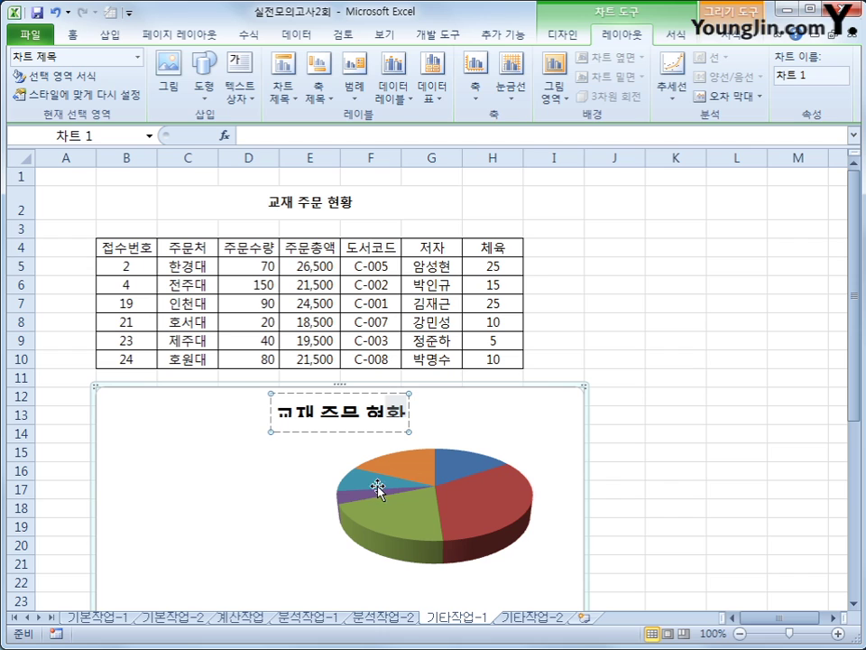
# - Set the font of the whole chart title to 굴림체
pyautogui.click(381, 395)
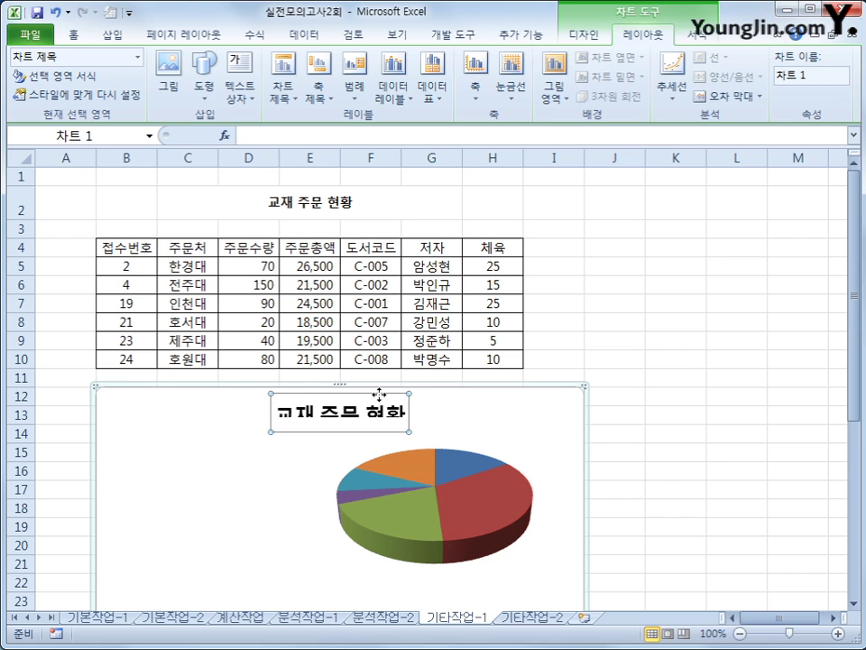
pyautogui.click(71, 34)
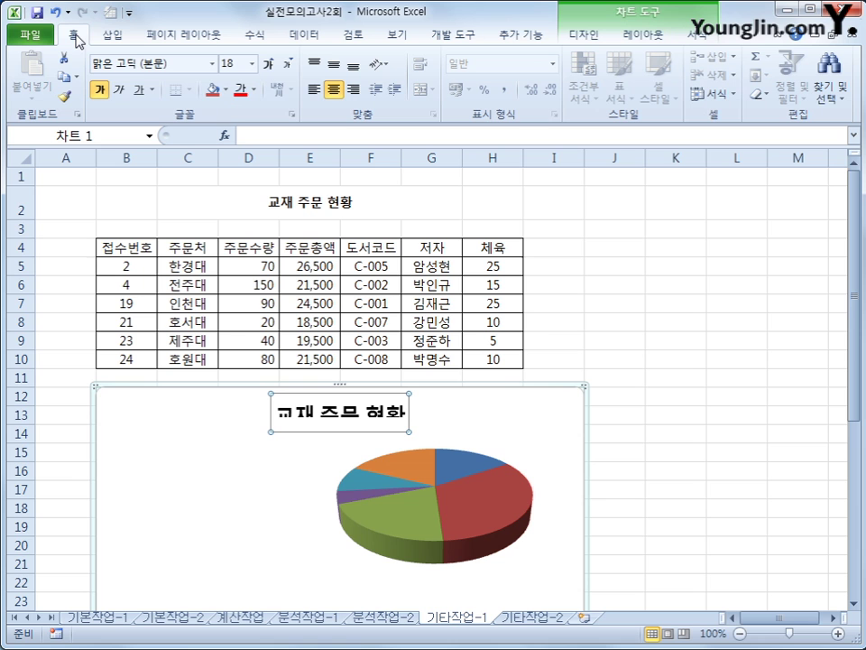
pyautogui.click(212, 65)
pyautogui.scroll(-1, 317, 131)
pyautogui.moveTo(318, 131); pyautogui.dragTo(320, 228)
pyautogui.click(218, 399)
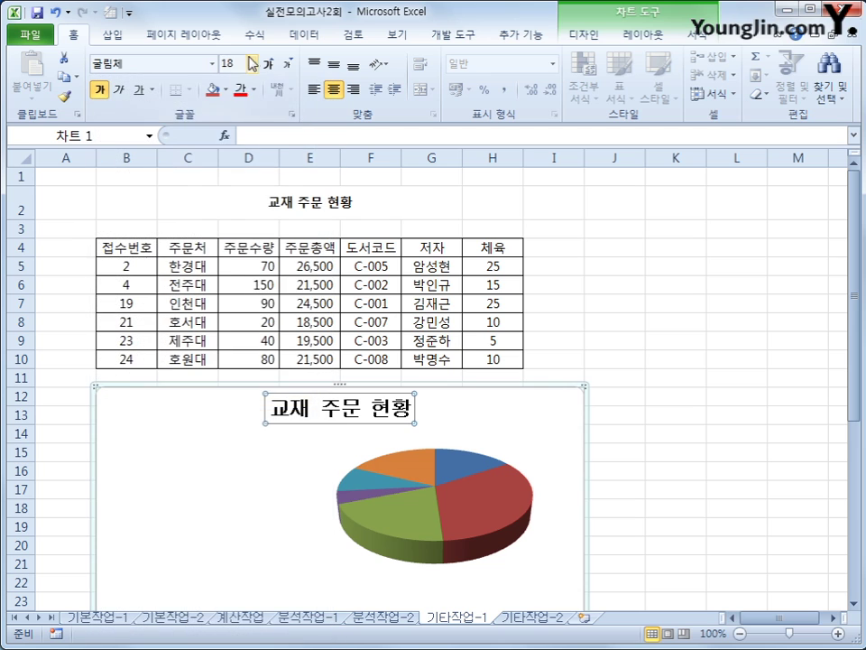
# - Set the chart title's font size to 12 and underline its text
pyautogui.click(253, 64)
pyautogui.click(238, 165)
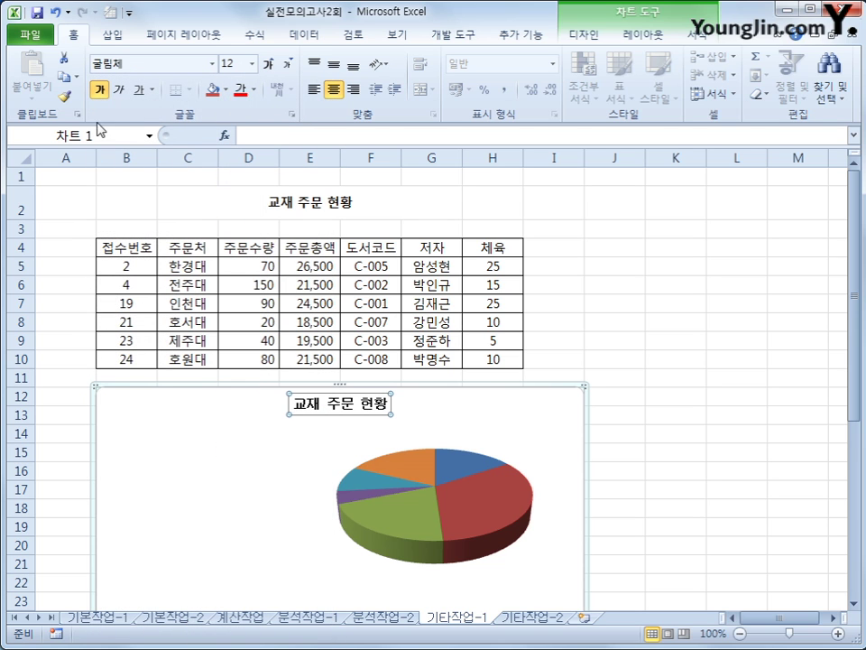
pyautogui.click(140, 90)
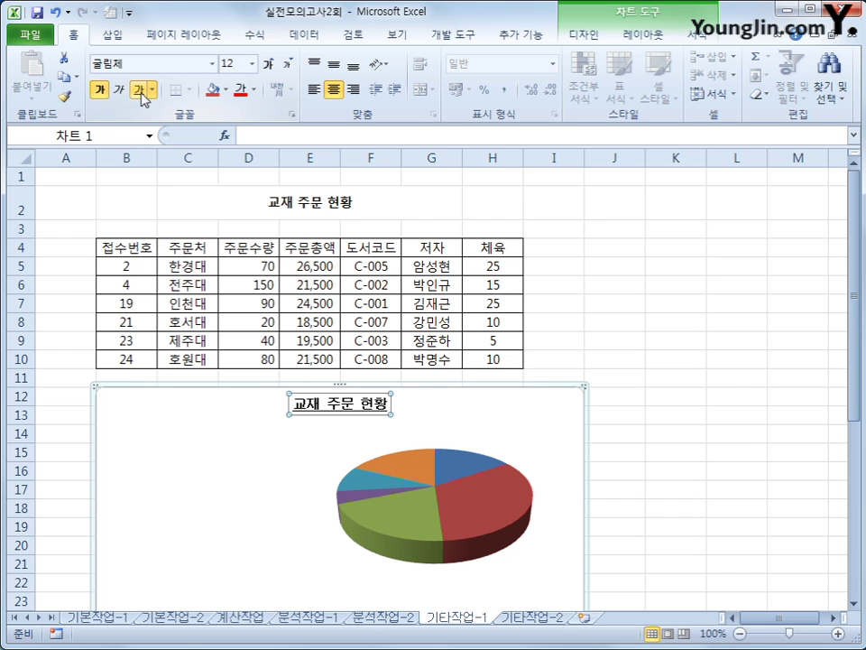
# - Add data labels to the pie chart showing only 항목 이름 and 백분율, with 값 and 지시선 표시 turned off
pyautogui.click(495, 442)
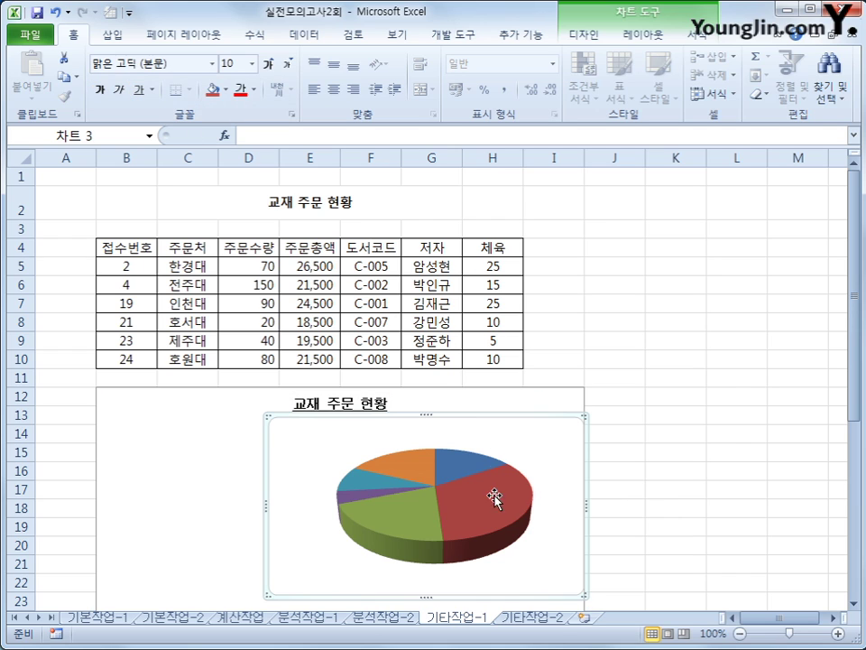
pyautogui.scroll(-2, 570, 513)
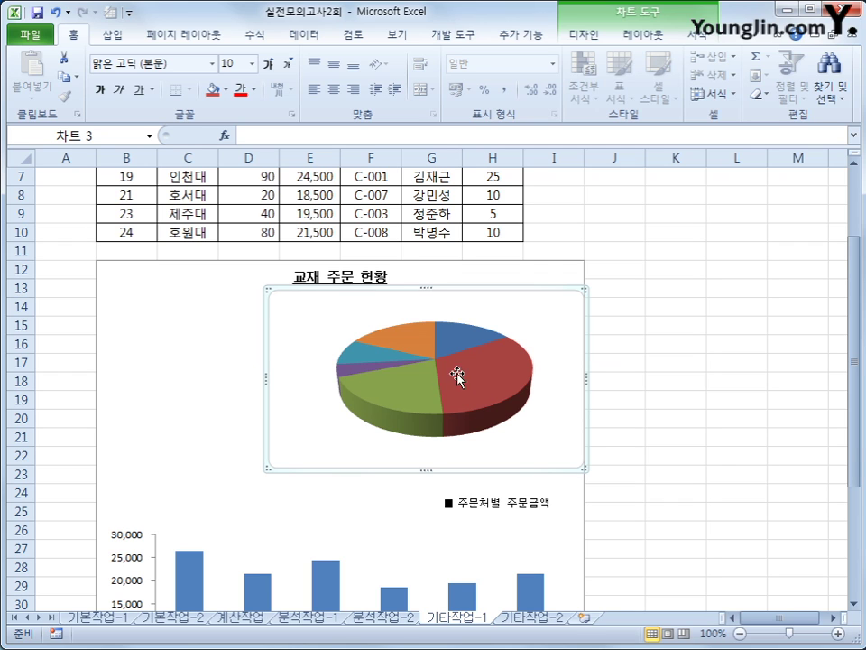
pyautogui.click(641, 36)
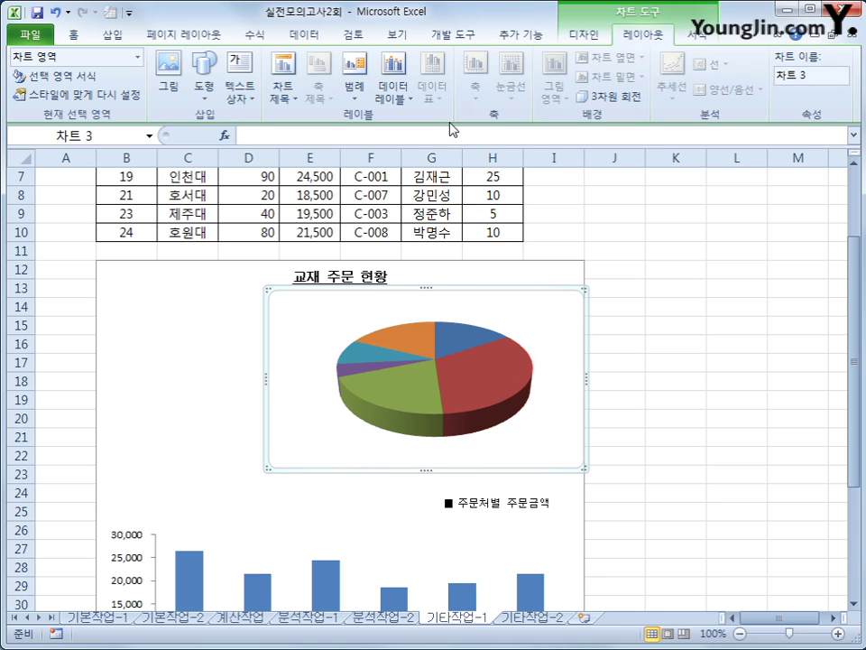
pyautogui.click(390, 97)
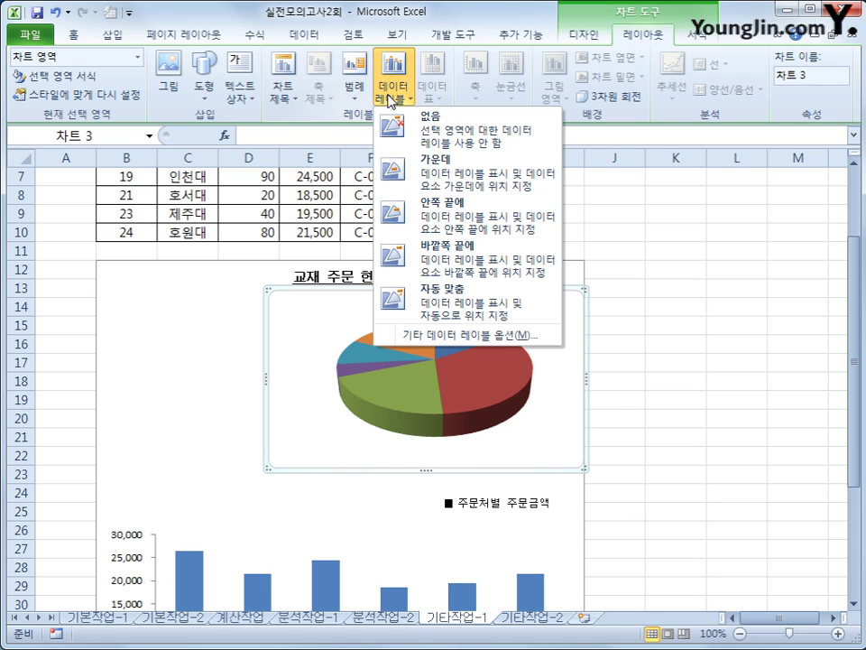
pyautogui.click(424, 336)
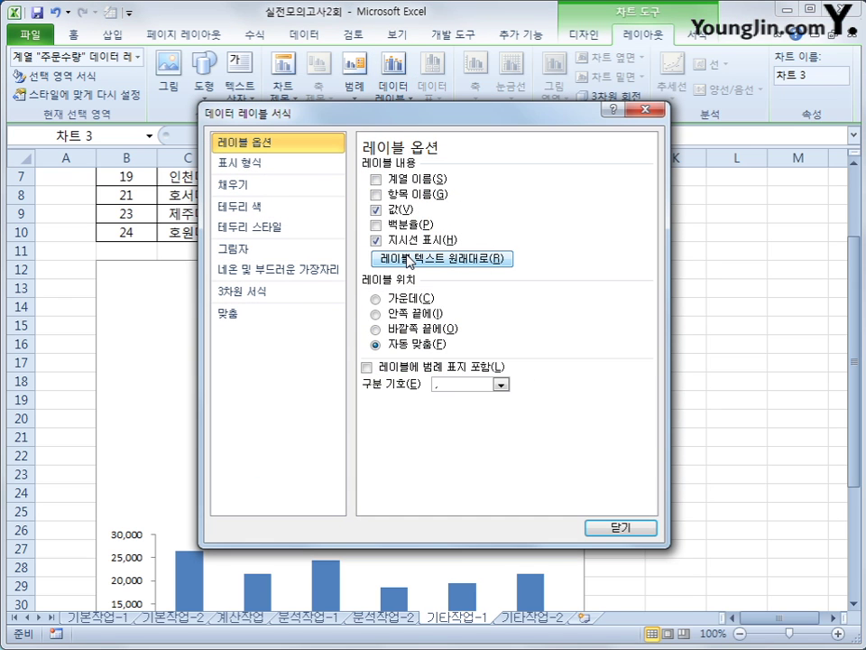
pyautogui.click(409, 196)
pyautogui.click(406, 209)
pyautogui.click(414, 232)
pyautogui.click(415, 239)
pyautogui.click(613, 528)
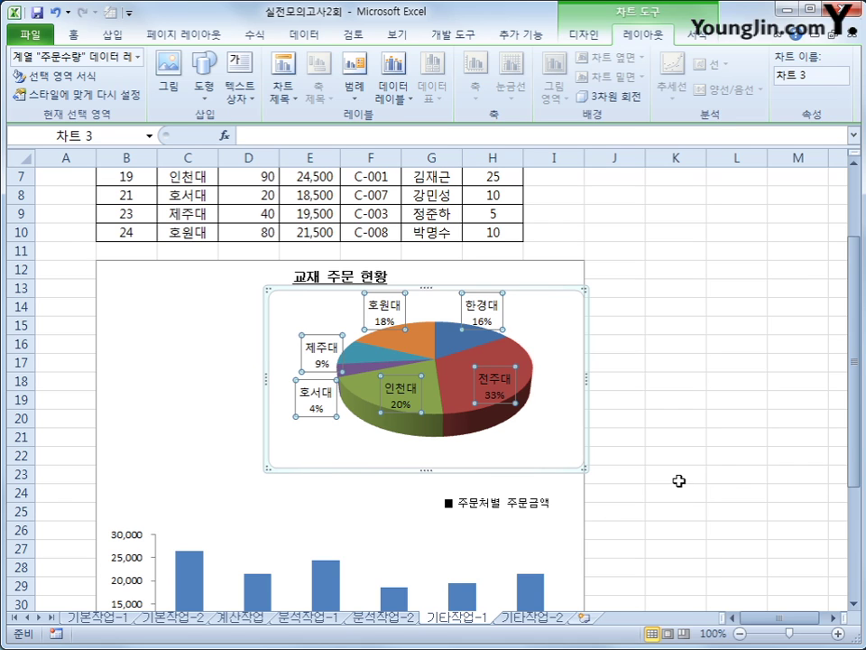
# - Set the label position of the pie chart's data labels to 바깥쪽 끝에
pyautogui.click(390, 99)
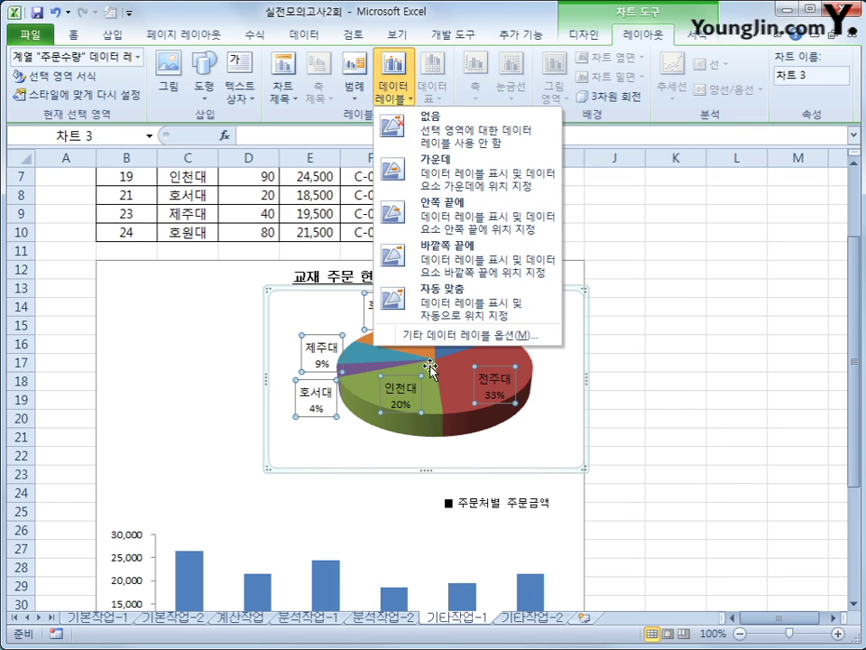
pyautogui.click(442, 336)
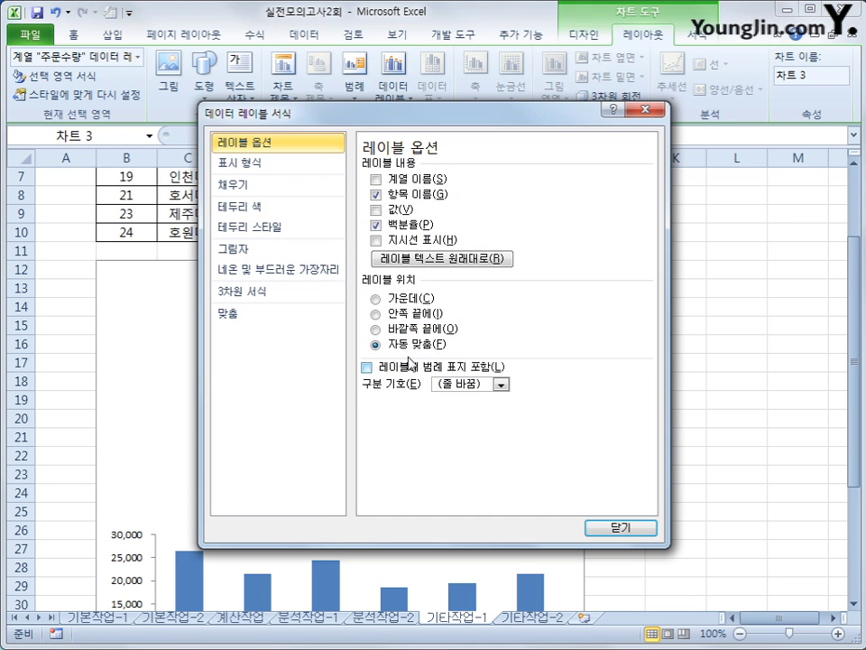
pyautogui.click(410, 330)
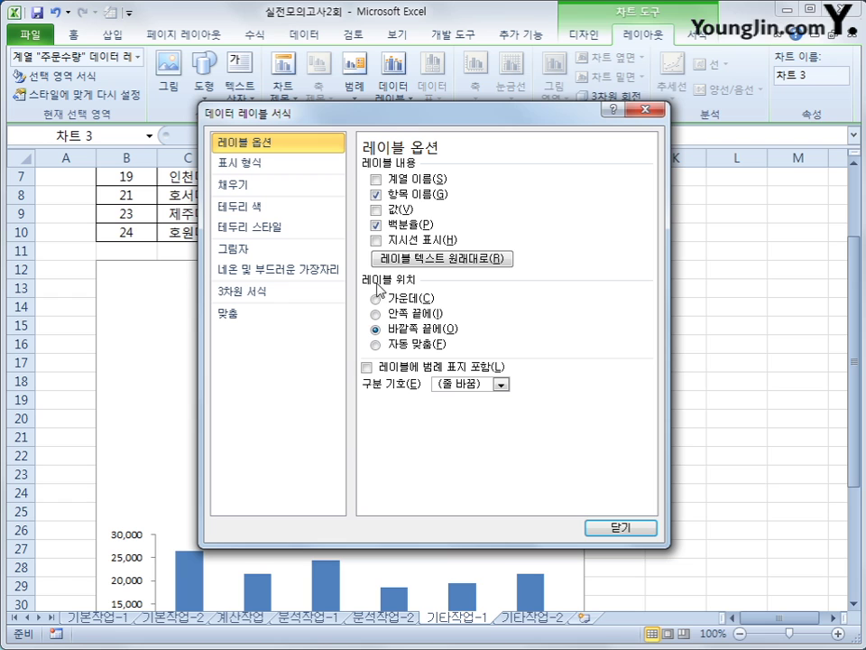
pyautogui.click(620, 527)
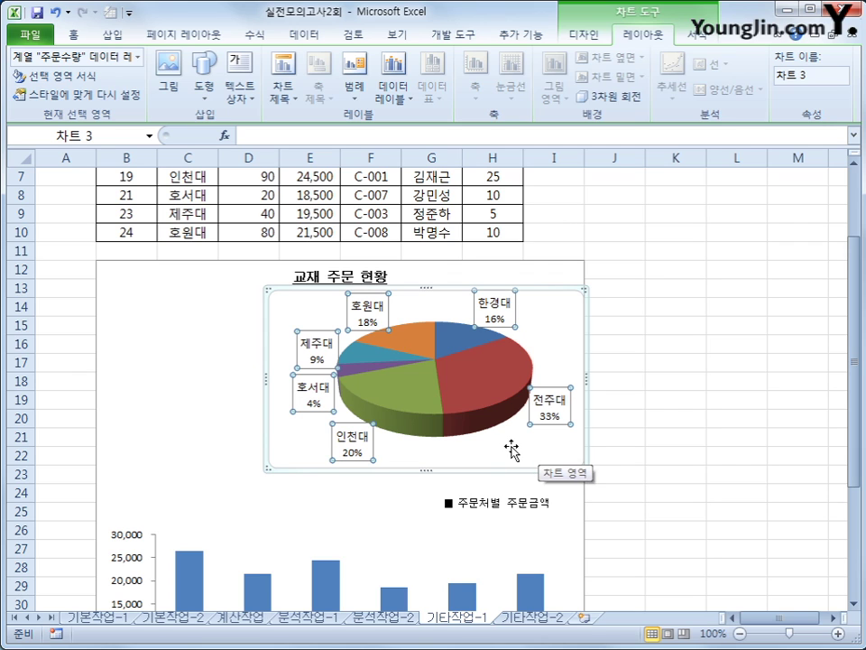
# - Set the pie series' first slice angle (첫째 조각의 각) to 100
pyautogui.click(459, 344)
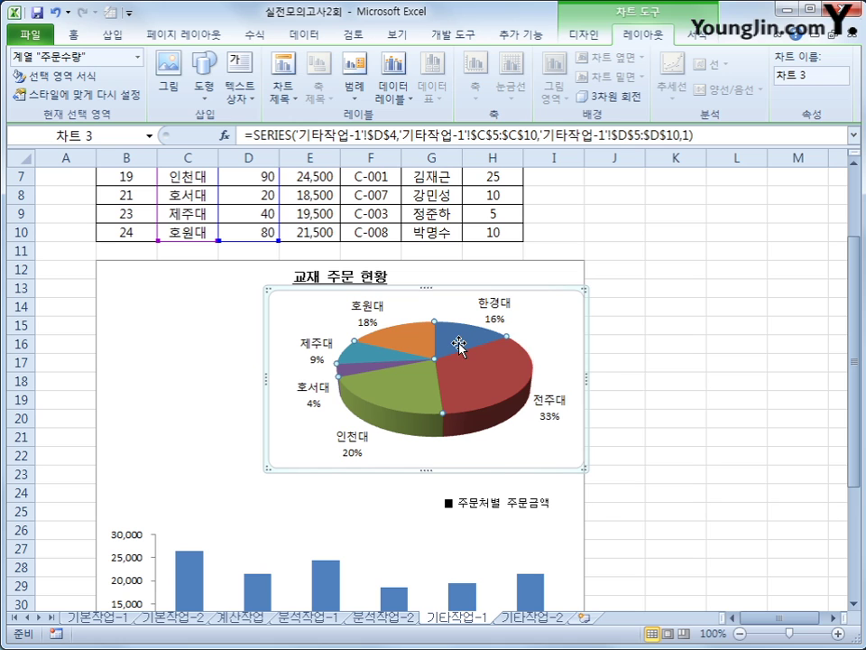
pyautogui.rightClick(458, 345)
pyautogui.click(568, 499)
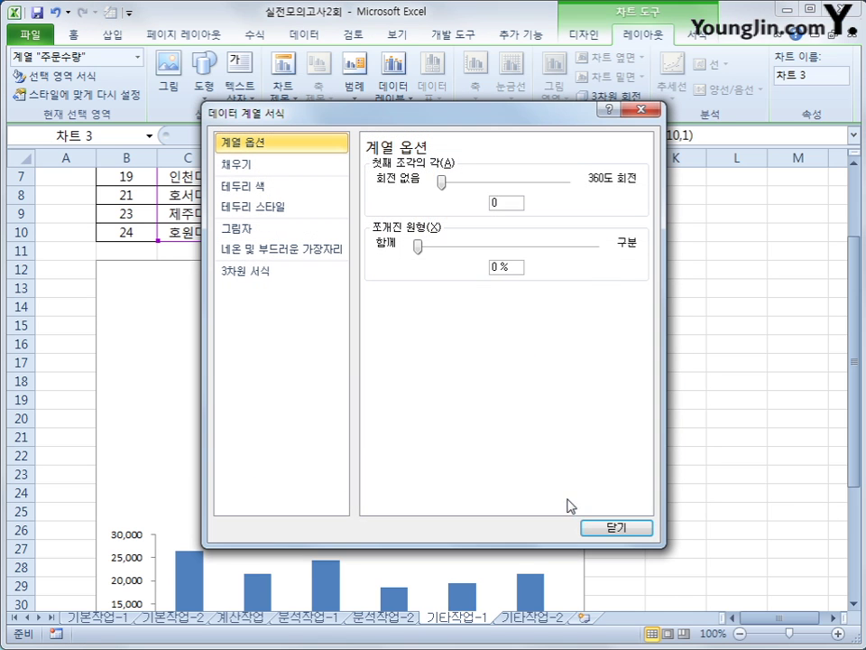
pyautogui.doubleClick(510, 203)
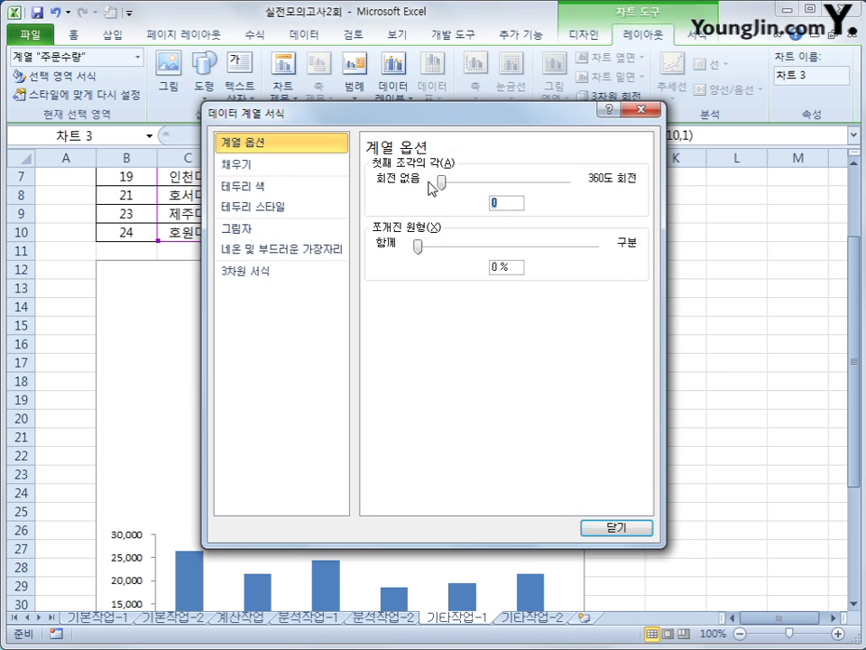
pyautogui.write('100')
pyautogui.click(631, 525)
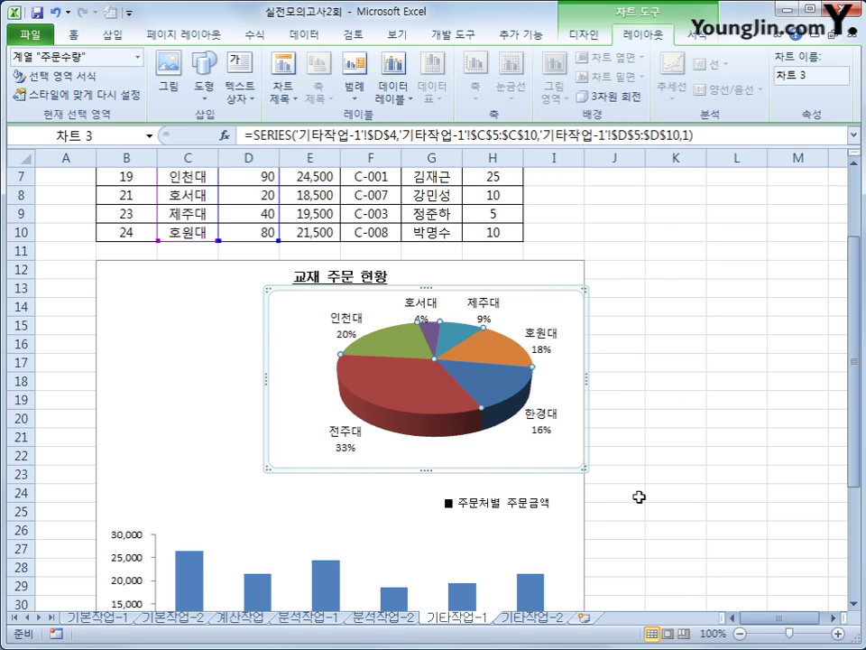
# - Add data labels to the 주문총액 column series in the lower chart
pyautogui.scroll(-2, 639, 496)
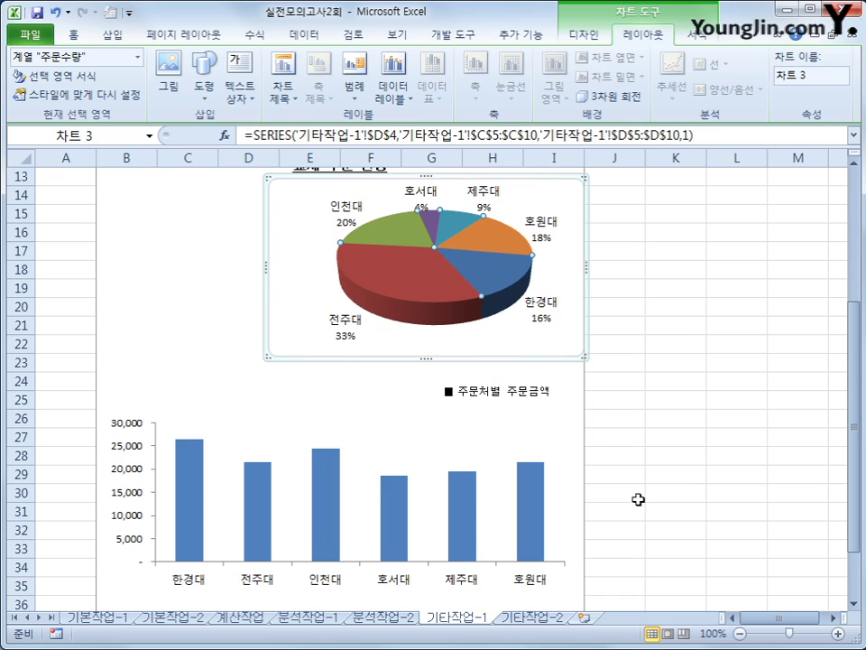
pyautogui.rightClick(197, 491)
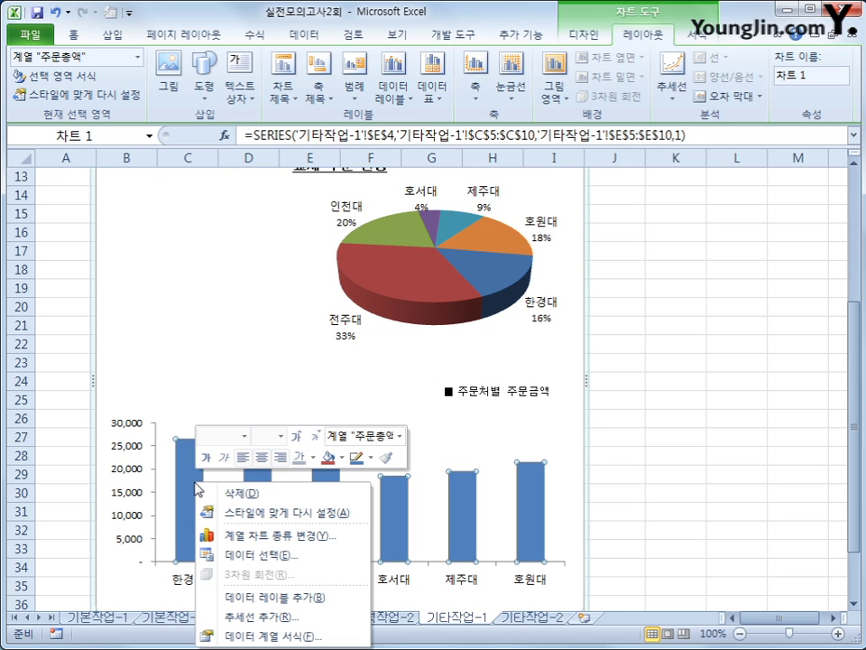
pyautogui.click(297, 597)
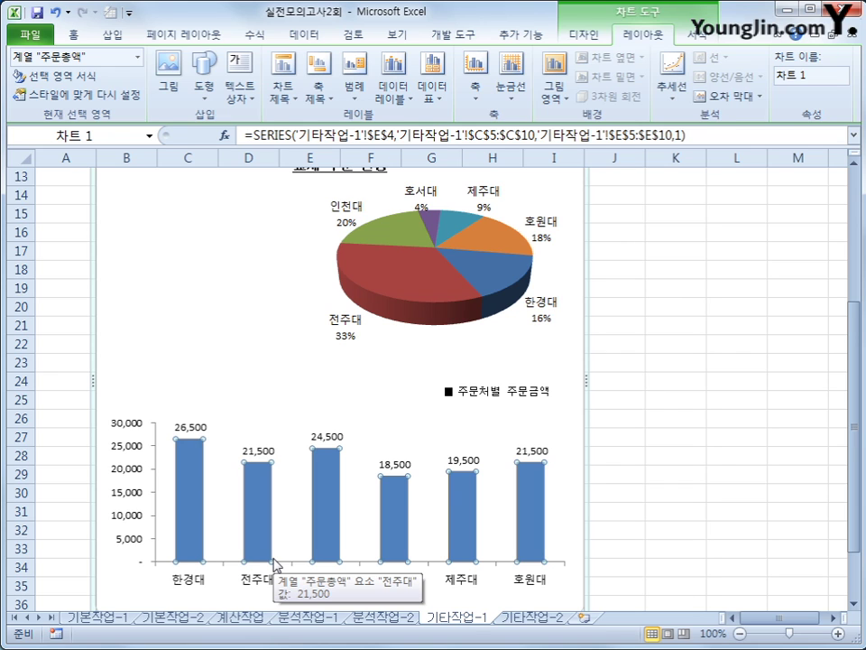
# - Turn on 요소마다 다른 색 사용 in the fill settings of the 주문총액 column series
pyautogui.scroll(-2, 271, 559)
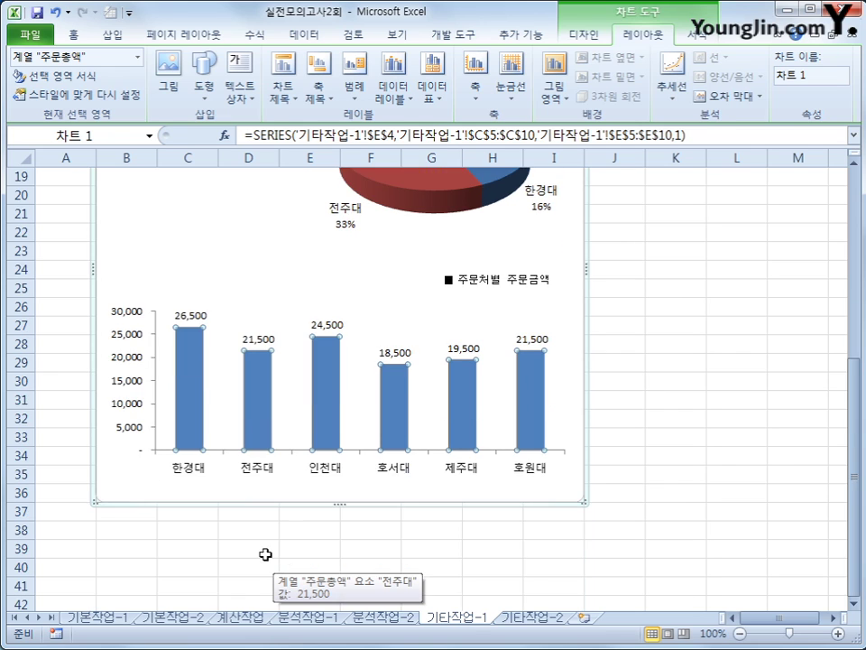
pyautogui.rightClick(195, 365)
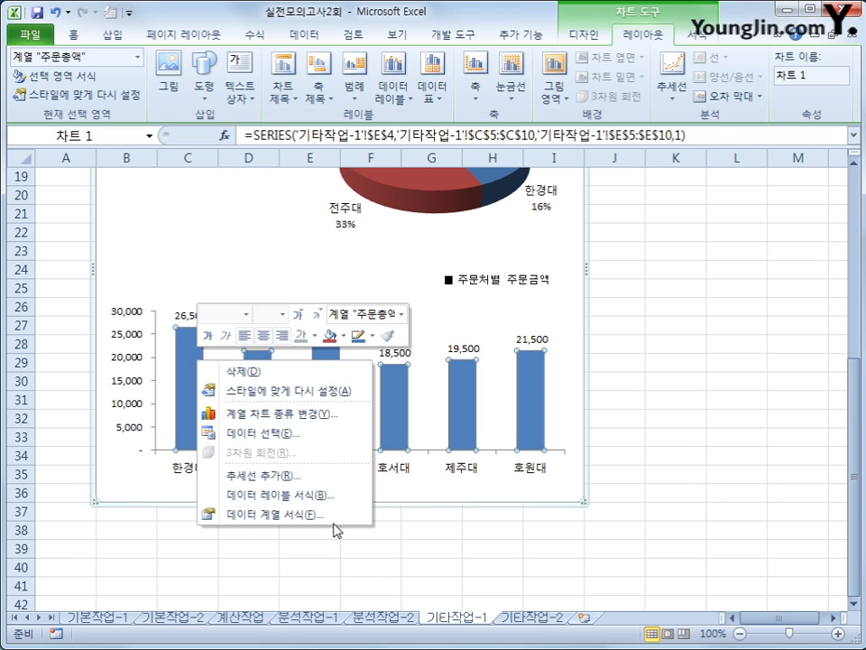
pyautogui.click(336, 527)
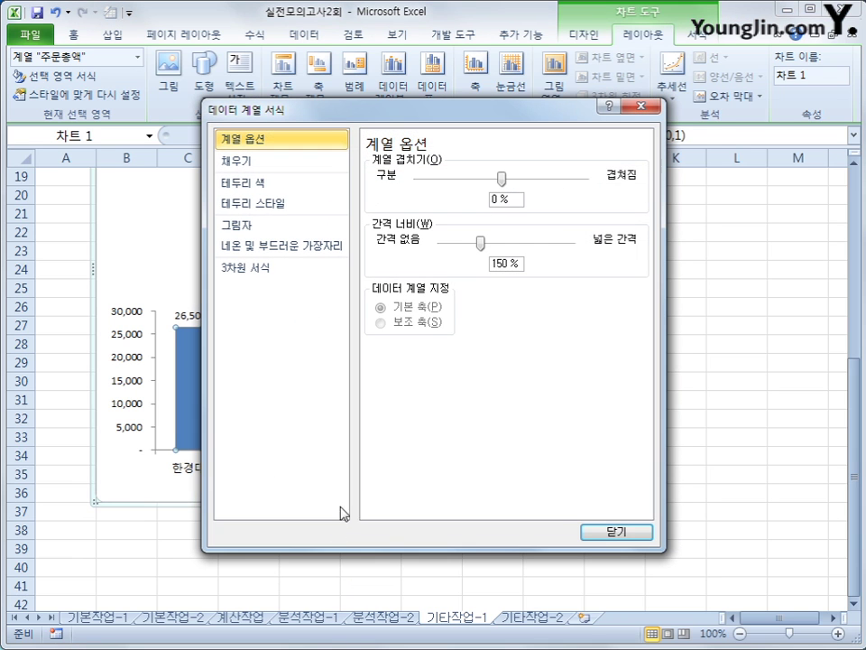
pyautogui.click(257, 163)
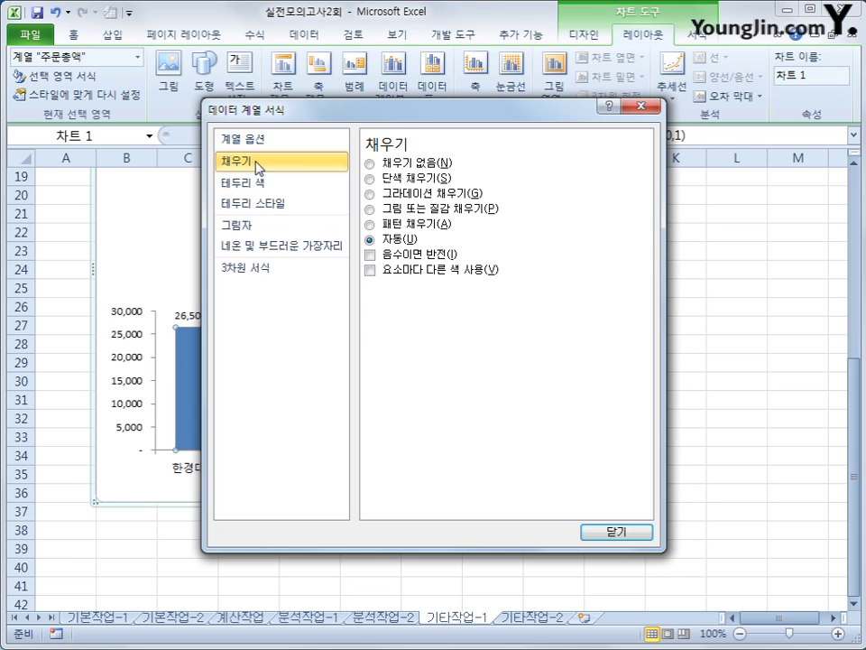
pyautogui.click(459, 271)
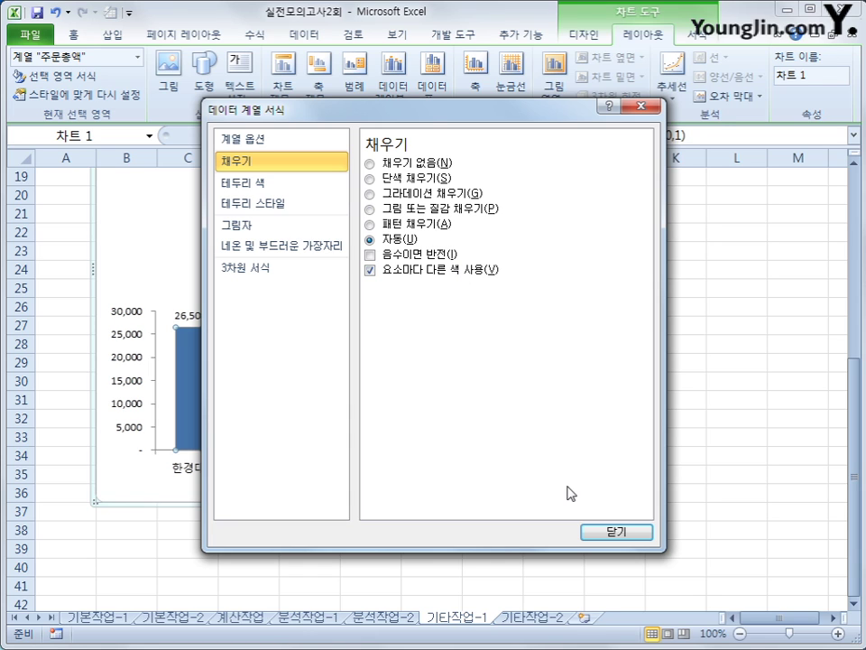
pyautogui.click(614, 534)
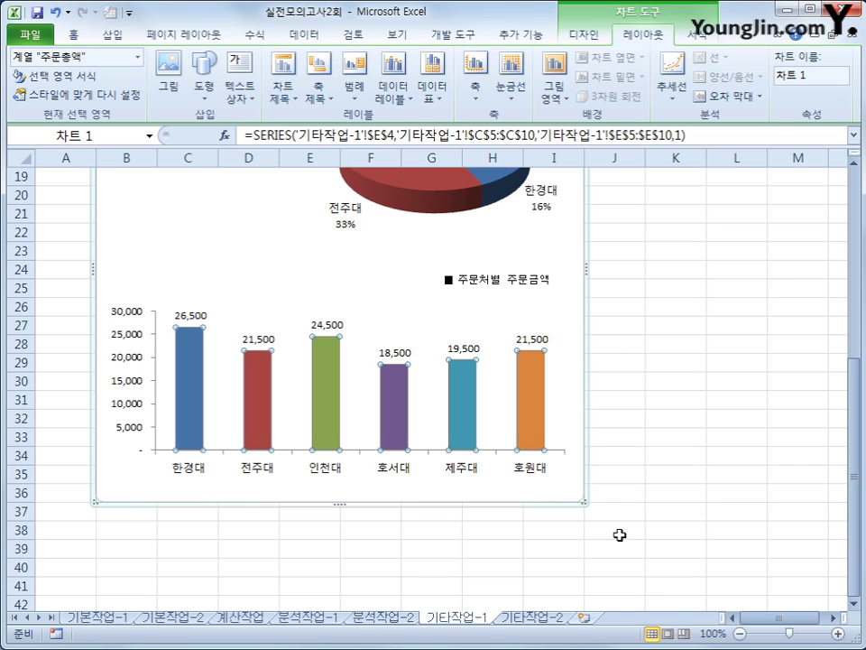
# - Give the column chart's chart area border rounded corners (둥근 모서리) and deselect the chart
pyautogui.click(576, 470)
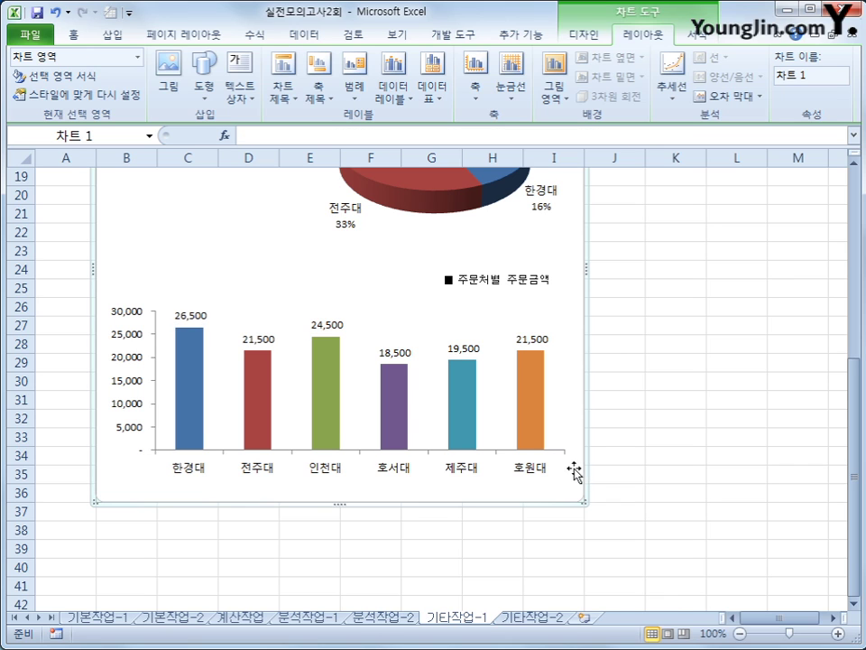
pyautogui.rightClick(577, 470)
pyautogui.click(424, 487)
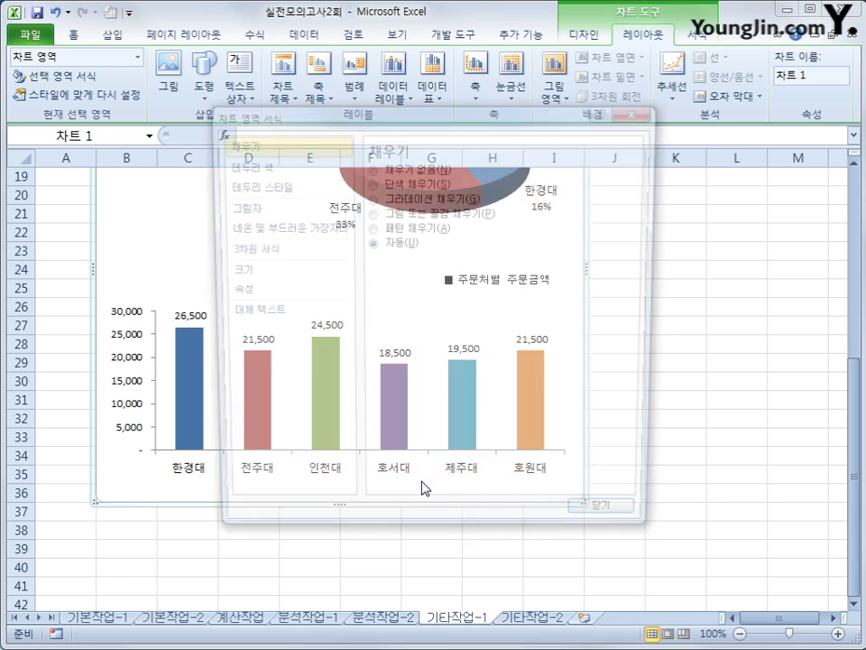
pyautogui.click(285, 186)
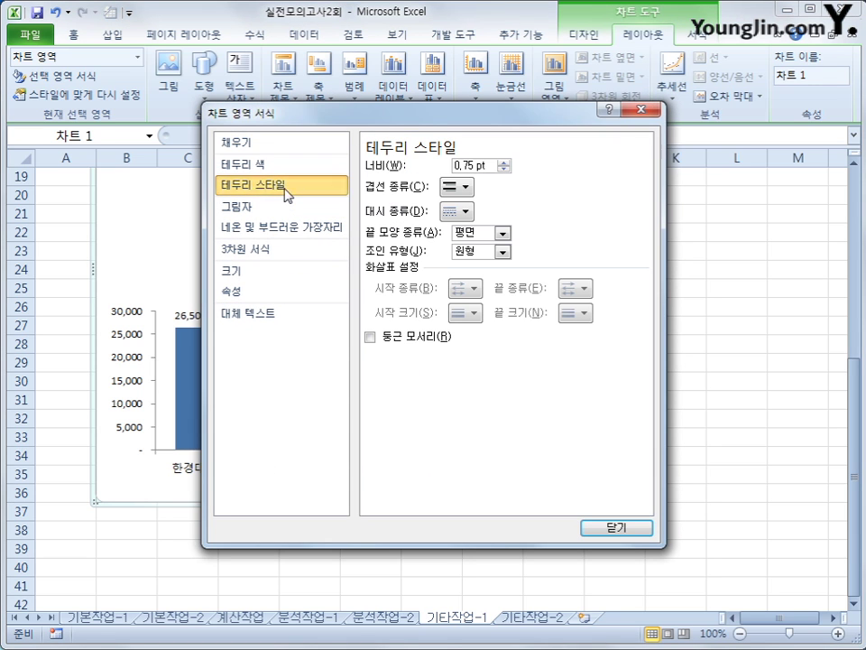
pyautogui.click(418, 341)
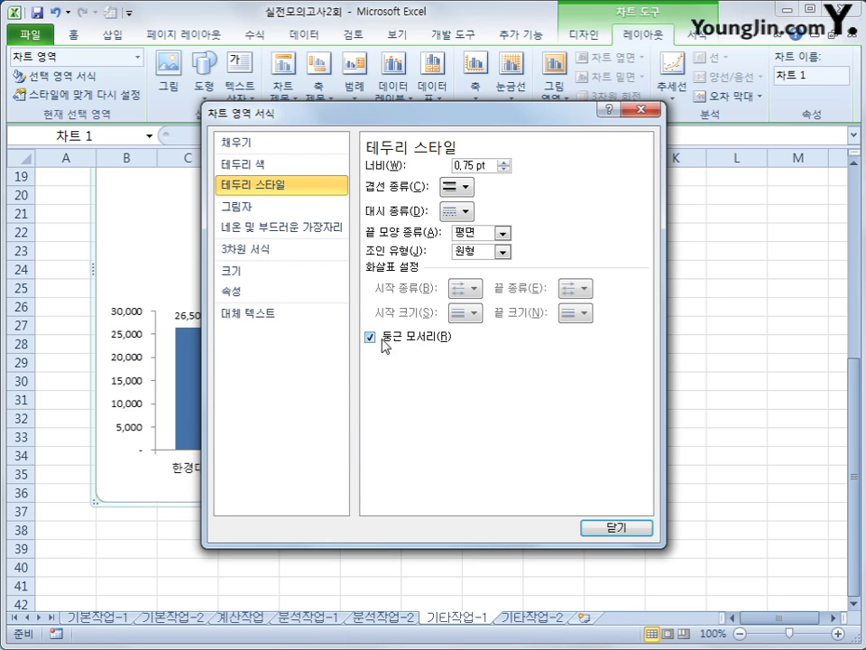
pyautogui.click(645, 528)
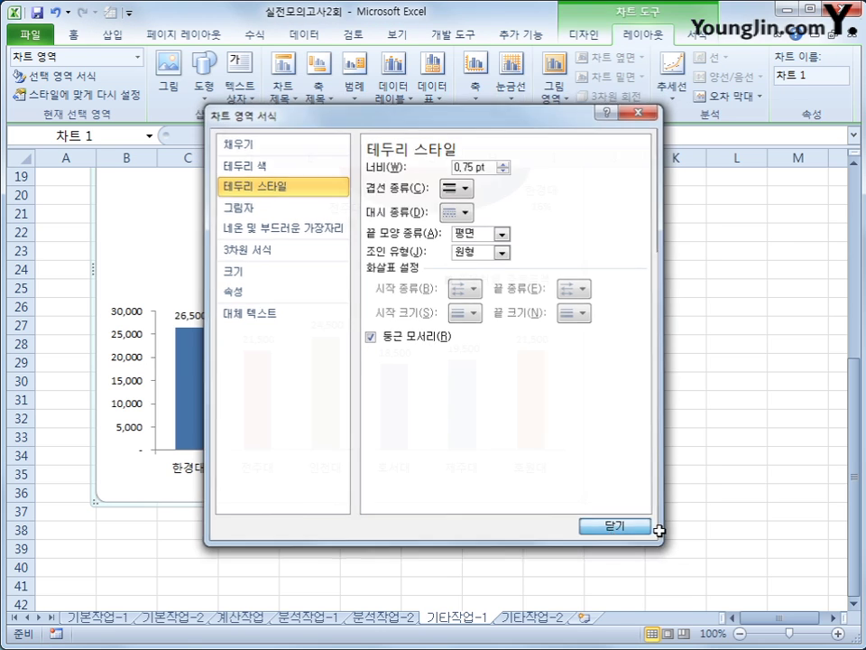
pyautogui.click(720, 560)
pyautogui.scroll(2, 718, 554)
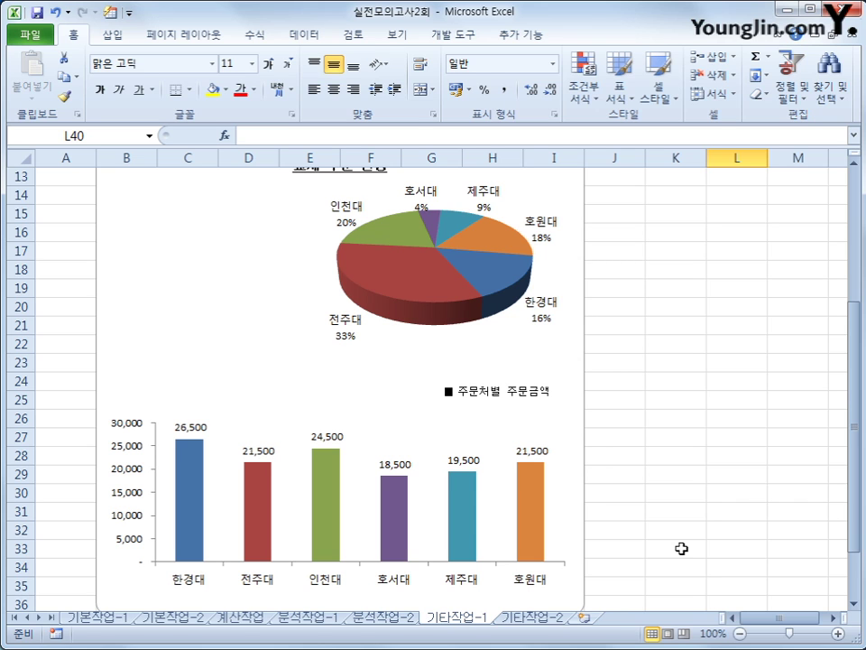
pyautogui.scroll(3, 681, 549)
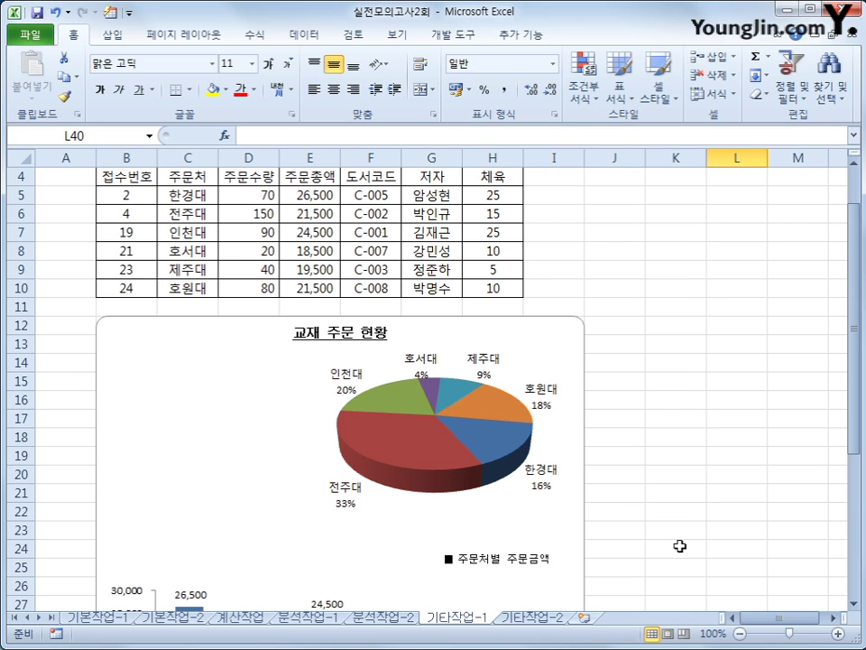
# - On sheet 기타작업-2, turn on design mode and open the event code of the 도서구입입력 command button
pyautogui.click(533, 616)
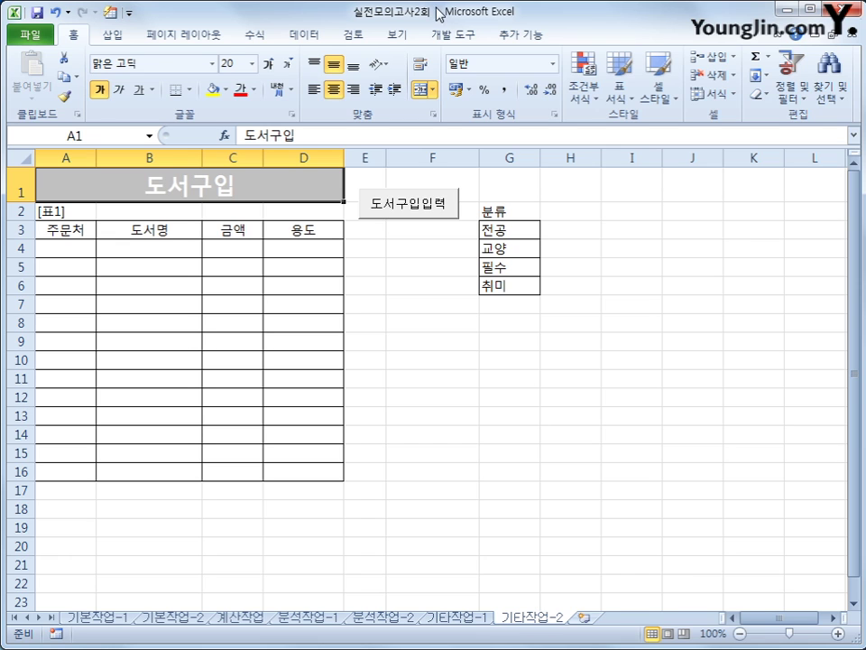
pyautogui.click(451, 34)
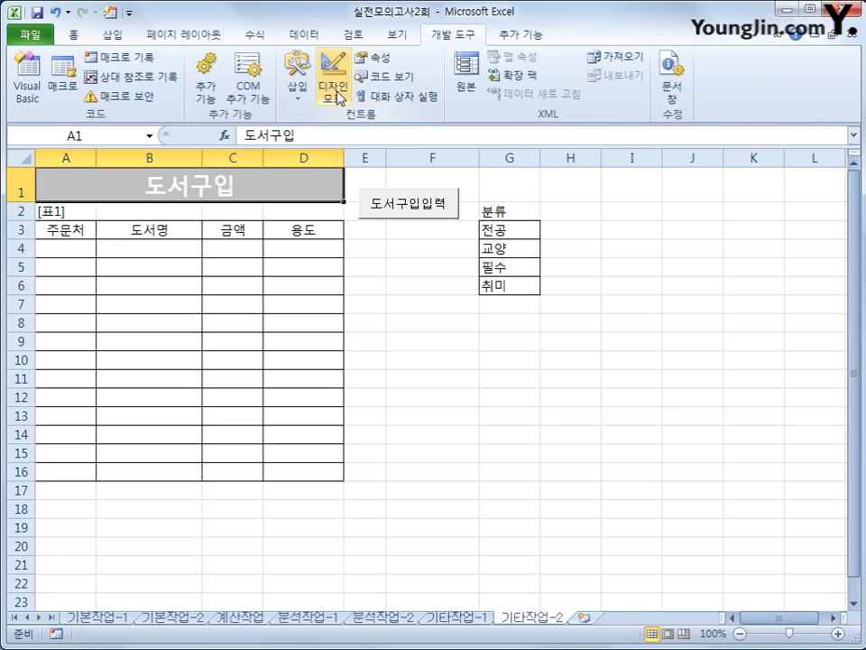
pyautogui.click(333, 87)
pyautogui.click(423, 213)
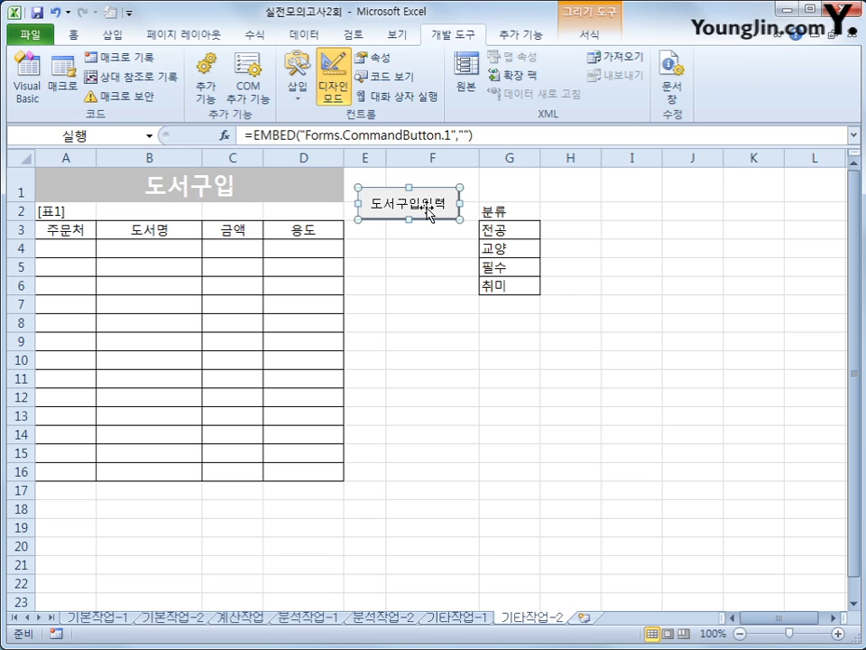
pyautogui.doubleClick(428, 214)
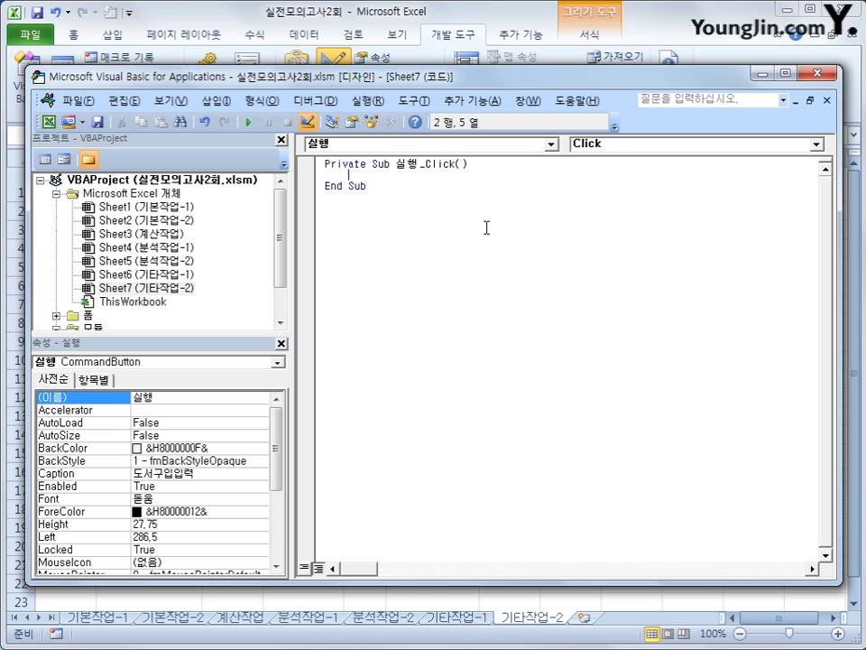
# - Write 도서구입.Show in the 실행_Click procedure so the command button displays the 도서구입 form
pyautogui.write('도서구입')
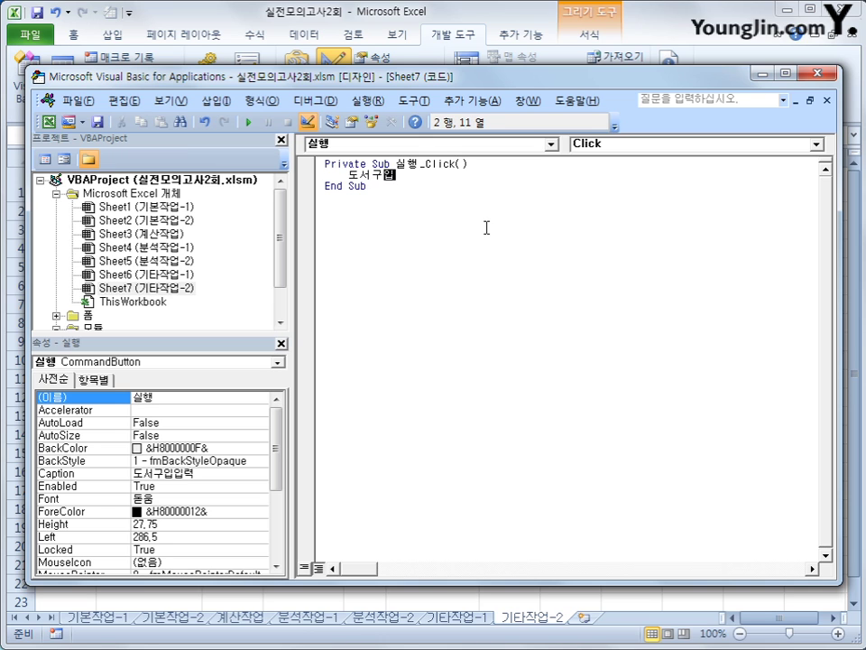
pyautogui.write('.sho')
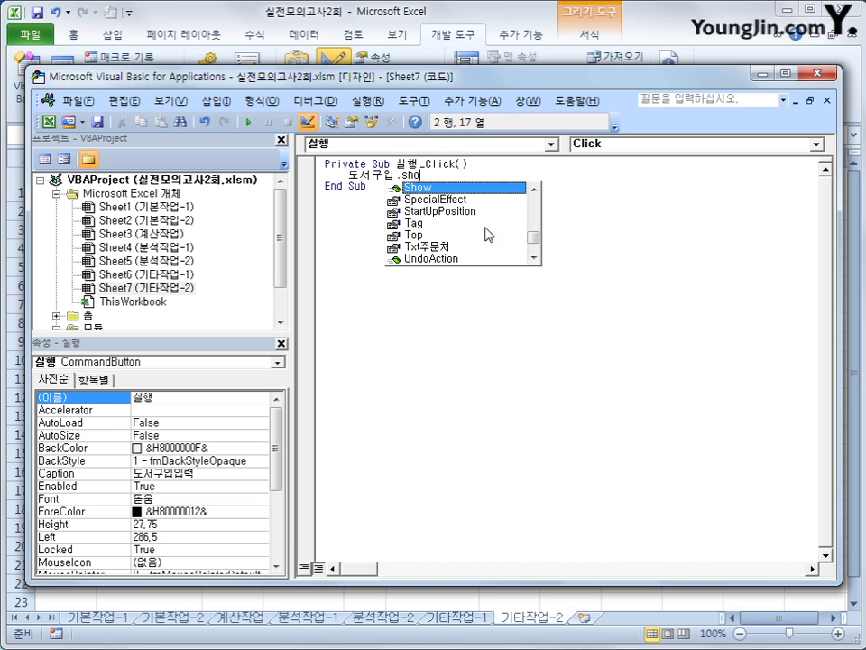
pyautogui.press('Tab')
pyautogui.press('Down')
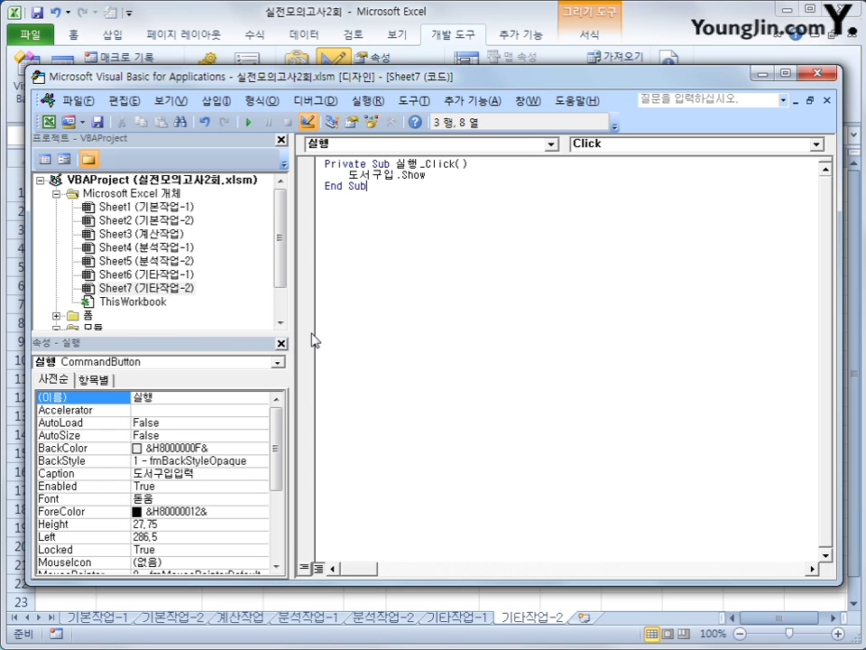
# - Open the code of the 도서구입 form and create its UserForm_Initialize procedure
pyautogui.doubleClick(87, 315)
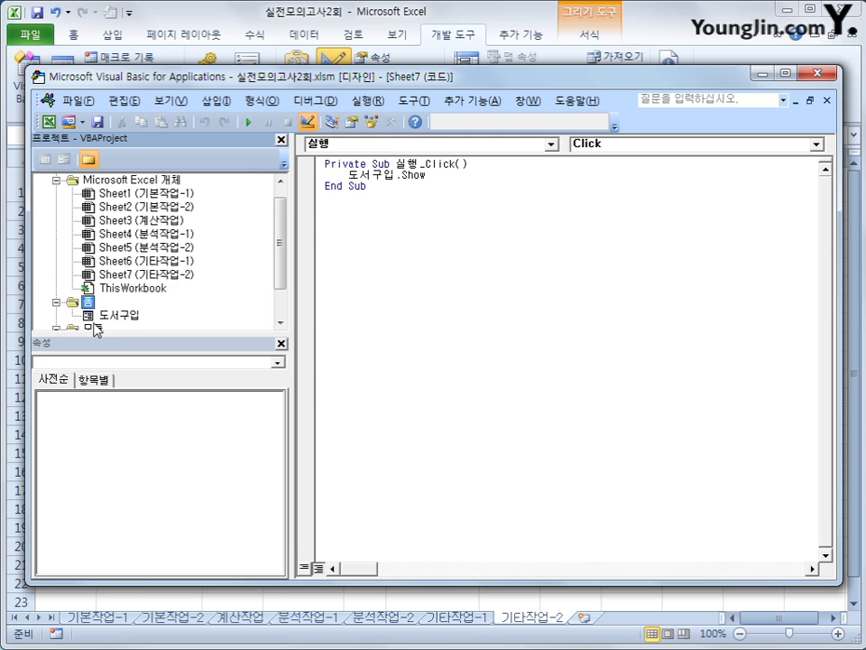
pyautogui.click(109, 320)
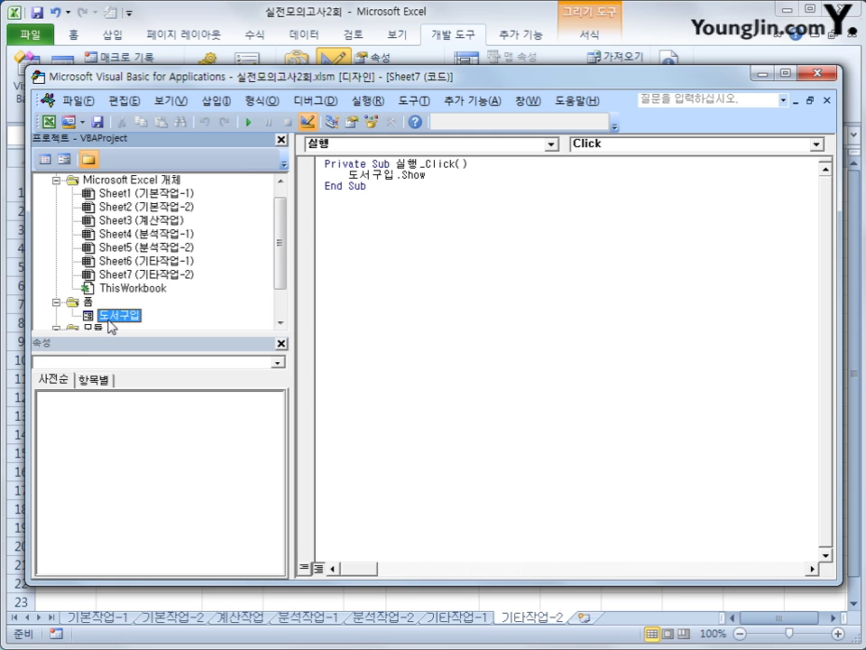
pyautogui.click(45, 159)
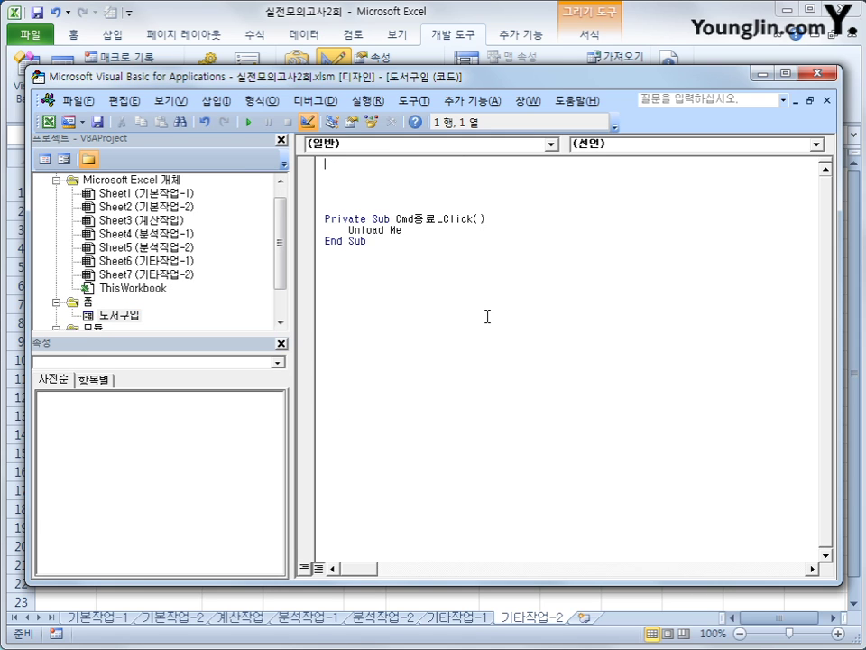
pyautogui.click(531, 144)
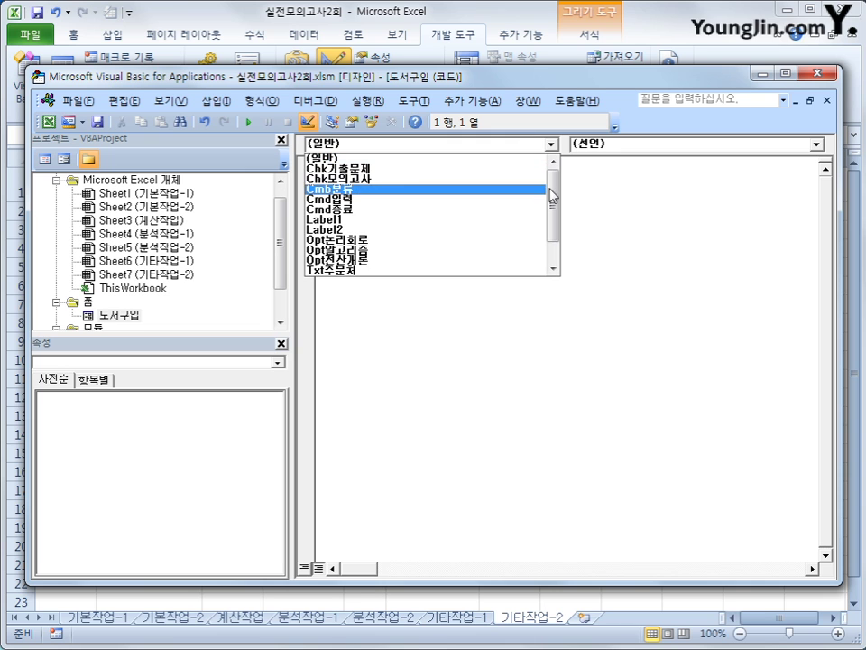
pyautogui.scroll(-1, 552, 194)
pyautogui.click(505, 248)
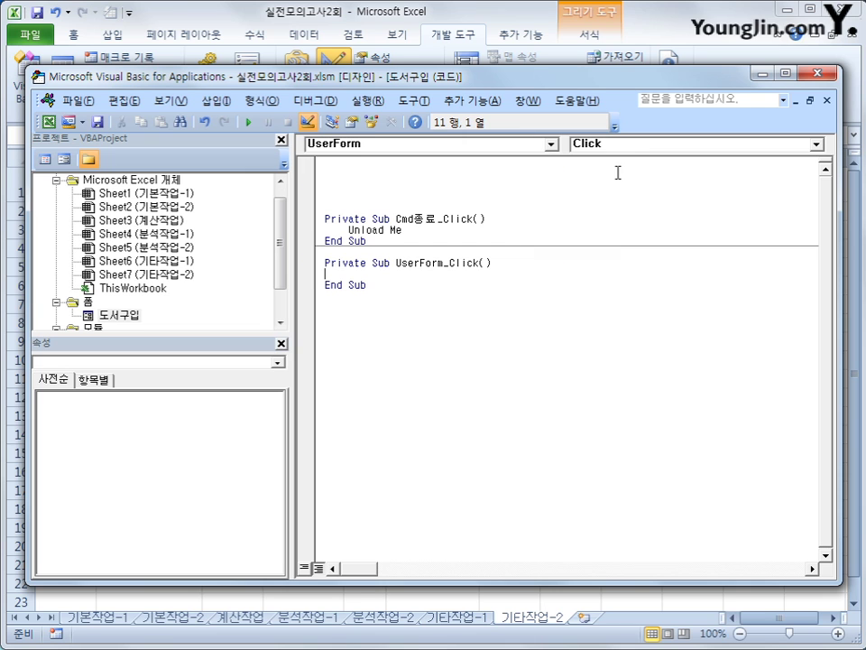
pyautogui.click(625, 146)
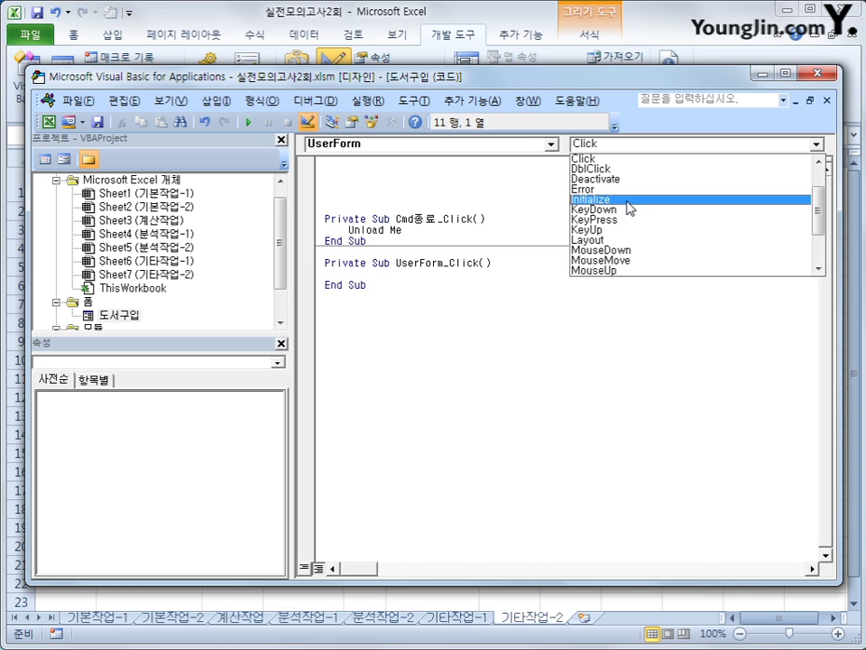
pyautogui.click(628, 199)
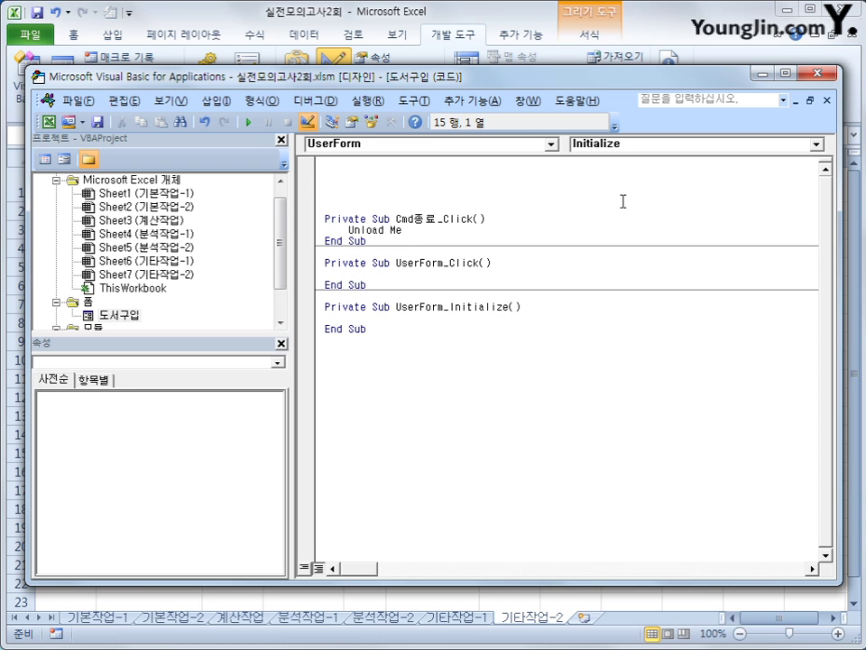
# - In UserForm_Initialize, set the row source of the category combo box with Cmb분류.RowSource = "G3:G6"
pyautogui.press('Tab')
pyautogui.write('cmb분류.')
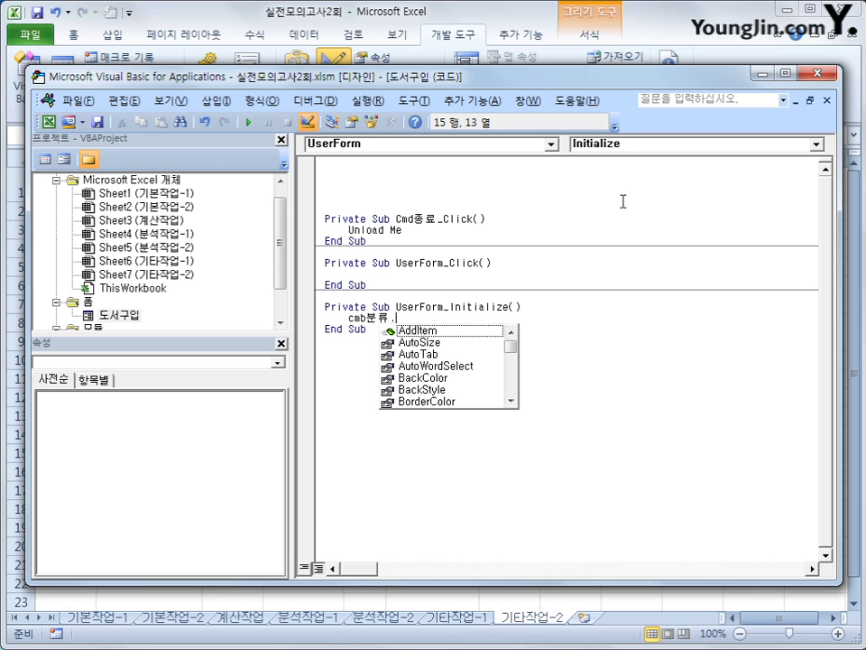
pyautogui.write('ro')
pyautogui.press('Tab')
pyautogui.write('=')
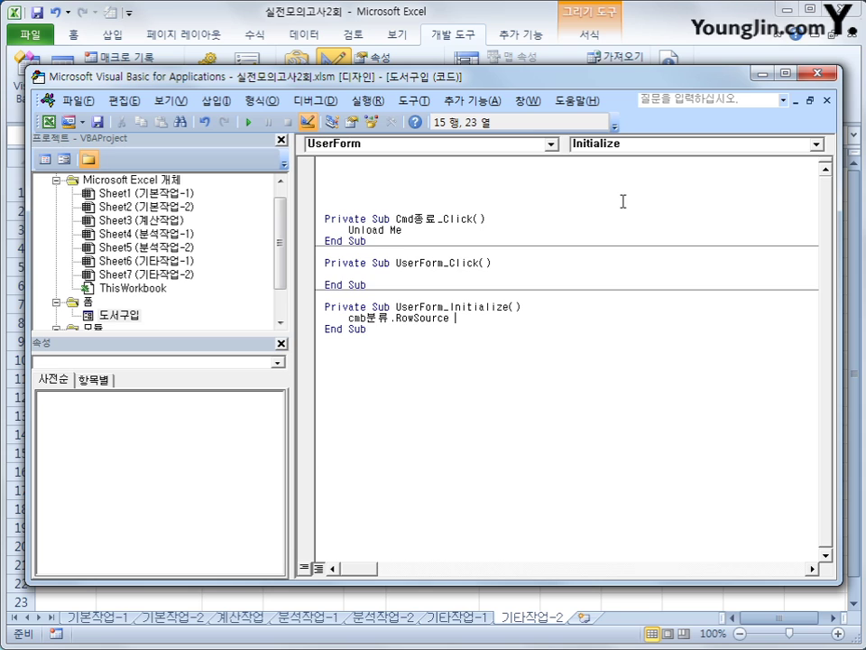
pyautogui.write('"G3:G6"')
pyautogui.press('Down')
pyautogui.press('Up')
pyautogui.press('End')
pyautogui.press('Return')
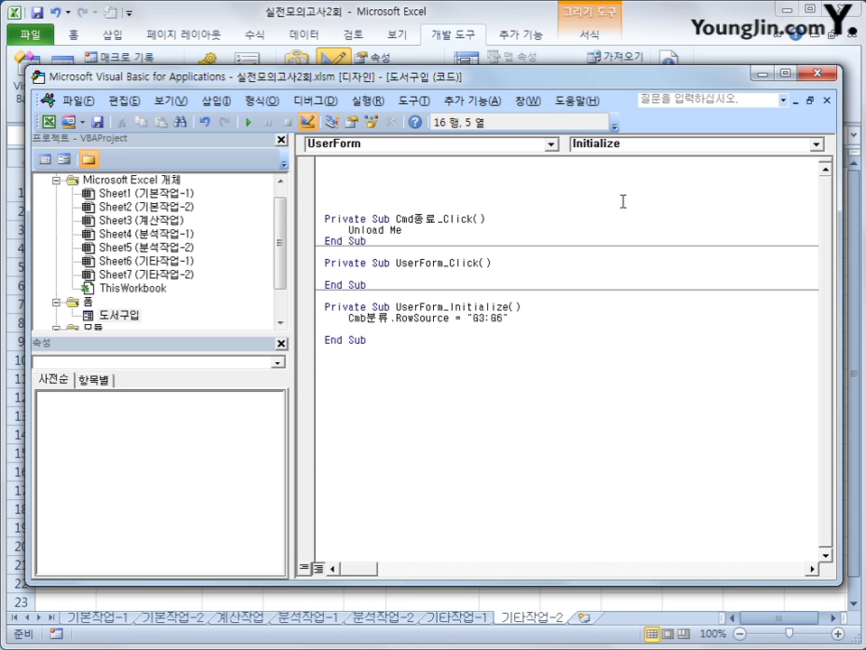
# - Add the line Txt주문처.SetFocus below the RowSource line in UserForm_Initialize
pyautogui.write('txt주문처.')
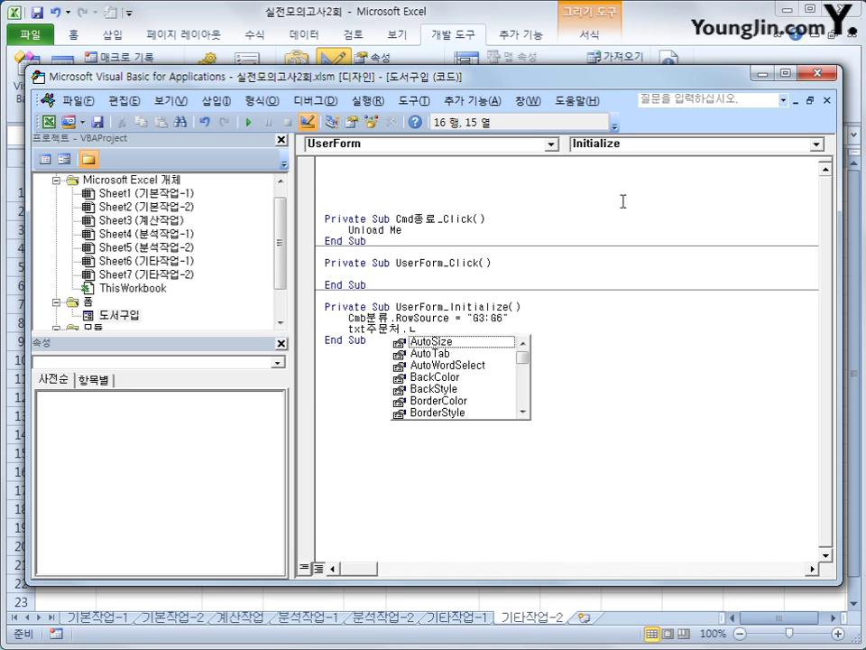
pyautogui.write('set')
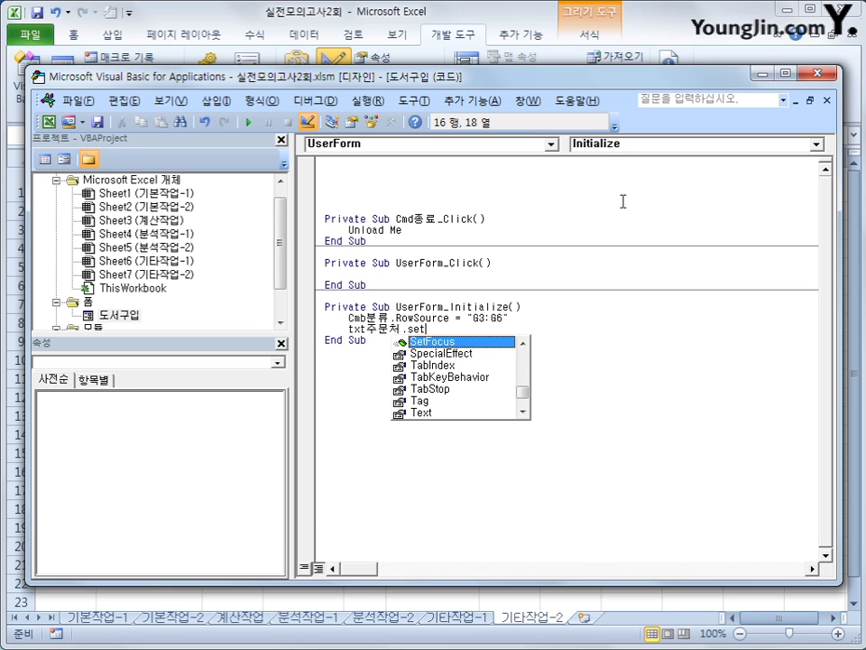
pyautogui.press('Tab')
pyautogui.press('Down')
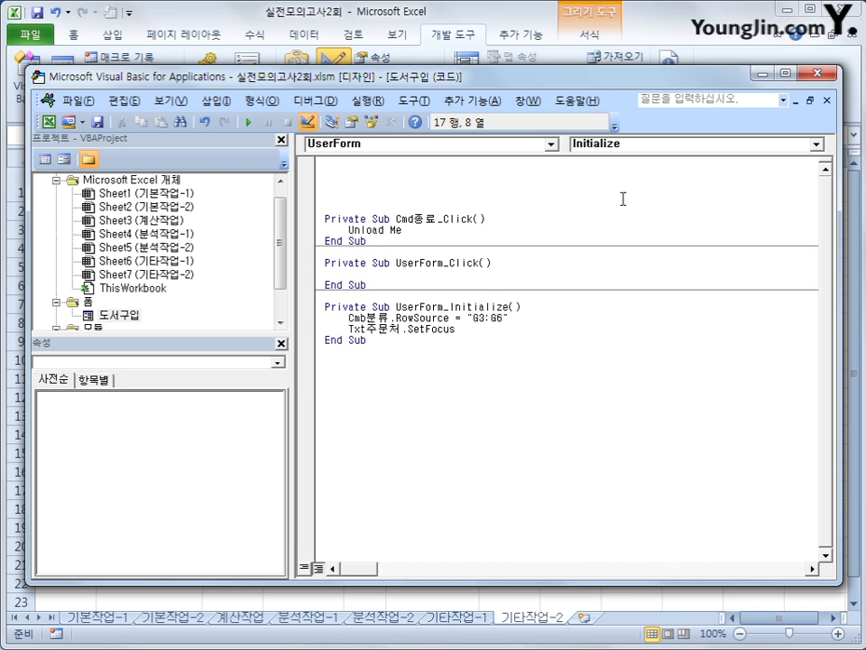
# - Return to the worksheet, leave design mode and launch the form with the 도서구입입력 command button
pyautogui.click(810, 73)
pyautogui.click(340, 94)
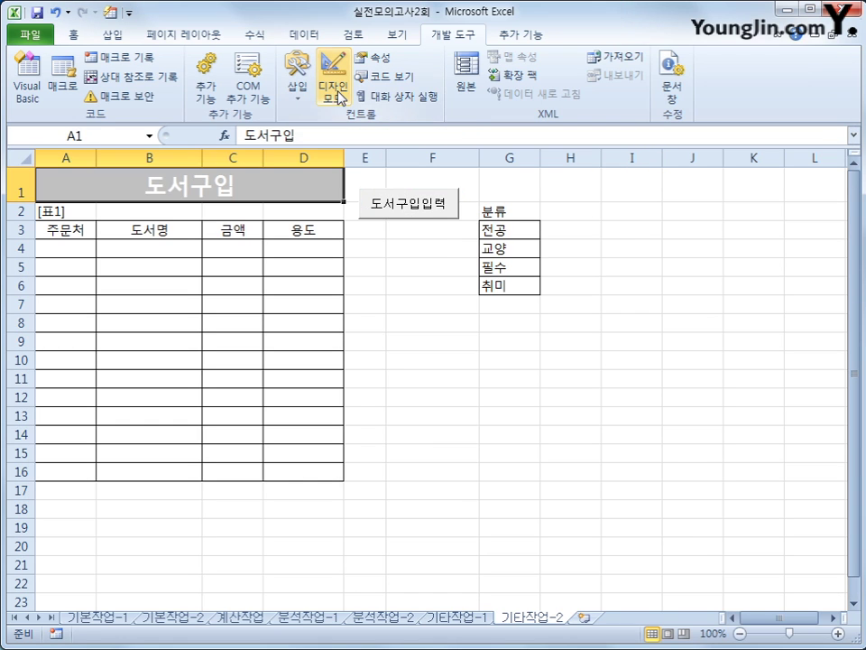
pyautogui.click(680, 340)
pyautogui.click(429, 211)
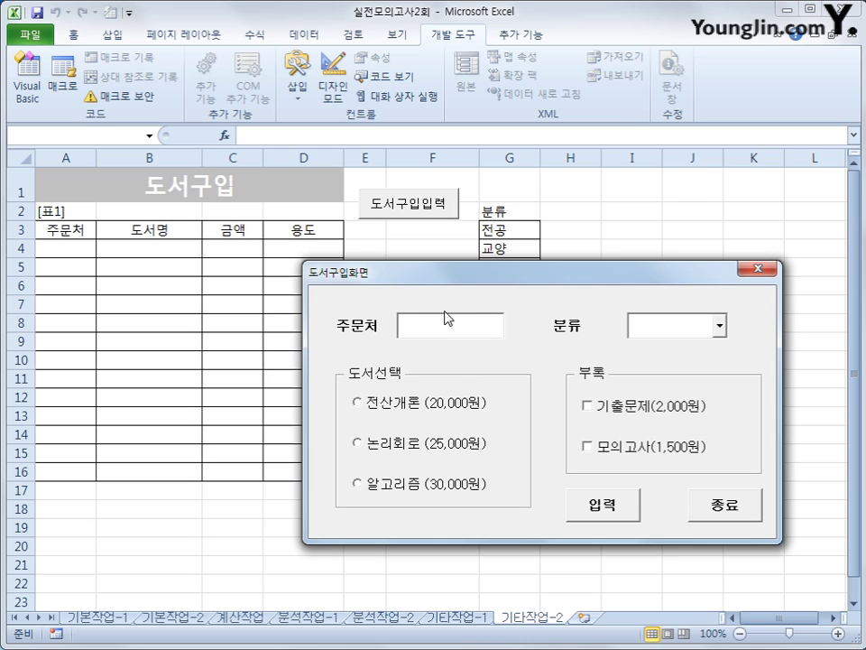
# - Test the form with 분류 전공 and book 전산개론, switch the 기출문제 and 모의고사 options on and off, and exit it with 종료
pyautogui.click(667, 327)
pyautogui.click(718, 326)
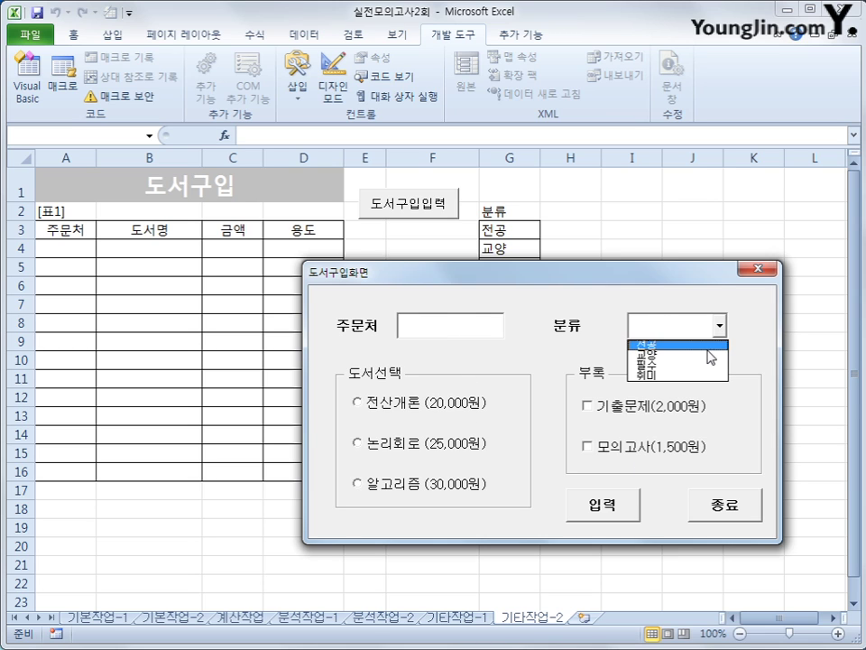
pyautogui.click(709, 347)
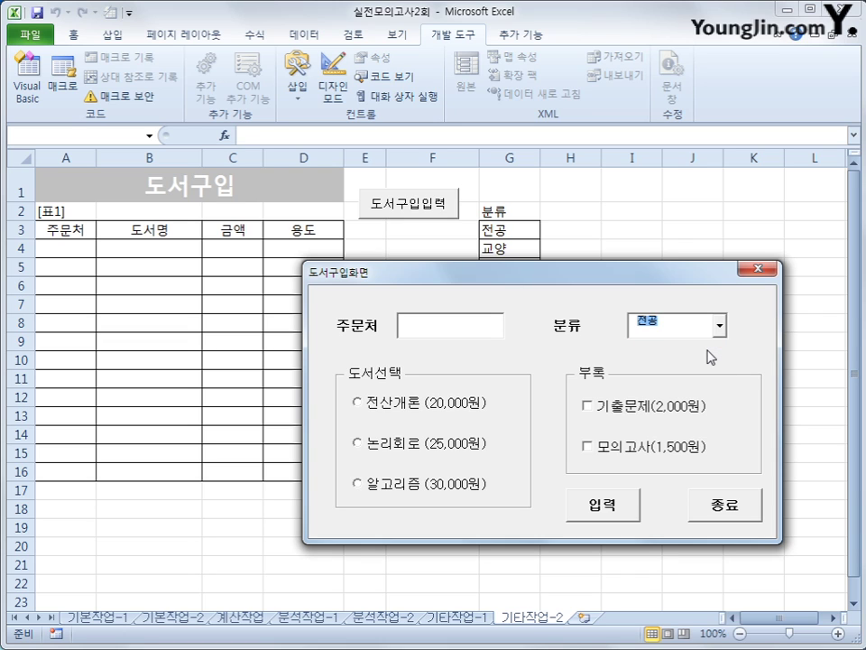
pyautogui.click(392, 408)
pyautogui.click(648, 410)
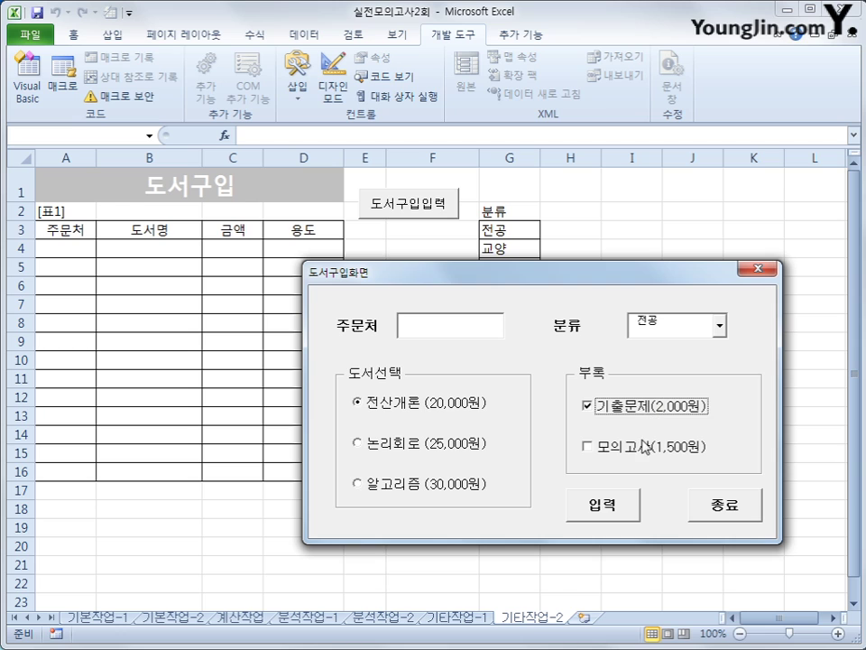
pyautogui.click(641, 448)
pyautogui.click(623, 408)
pyautogui.click(622, 447)
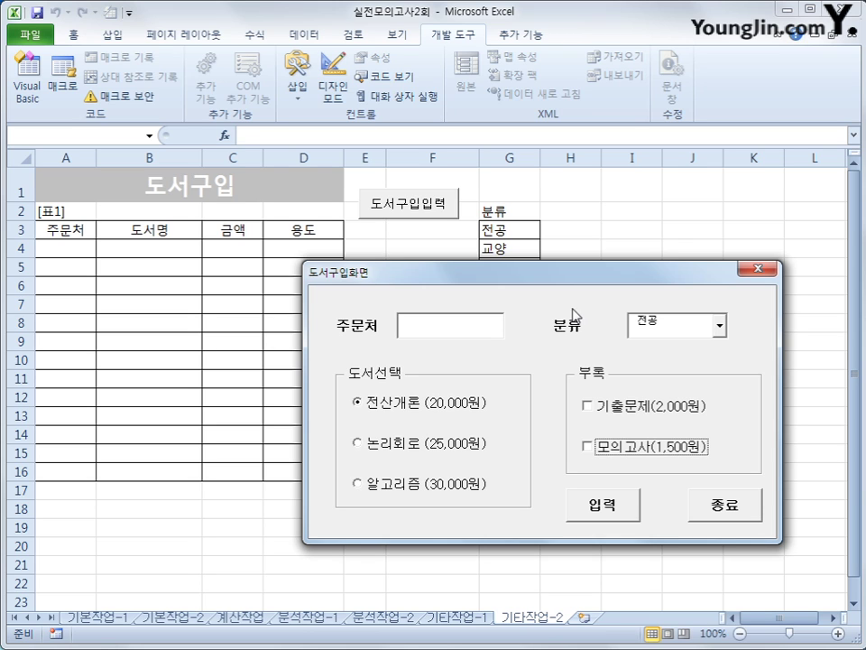
pyautogui.click(719, 516)
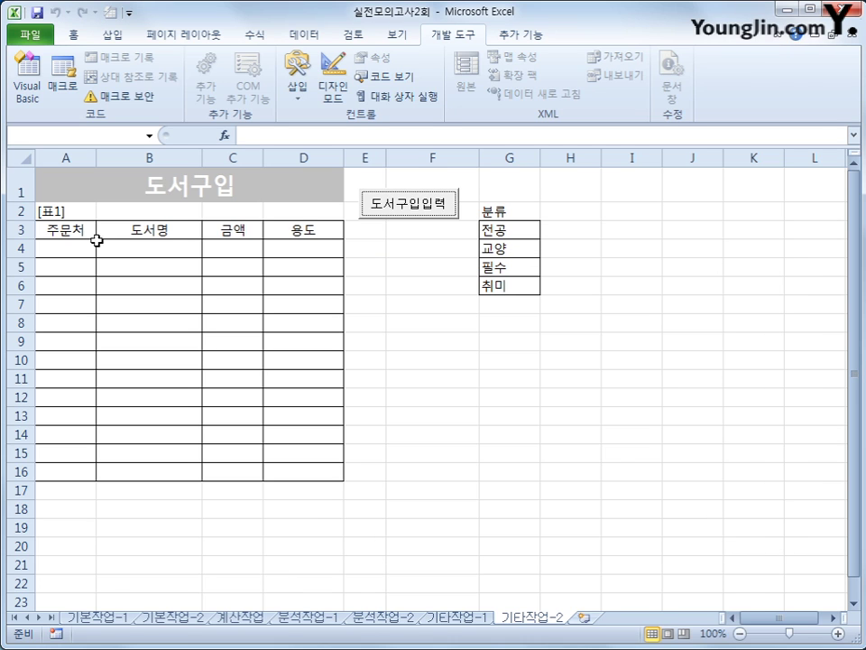
# - Examine the [표1] header block, the first entry row and columns A to D to see where form data must go
pyautogui.click(67, 229)
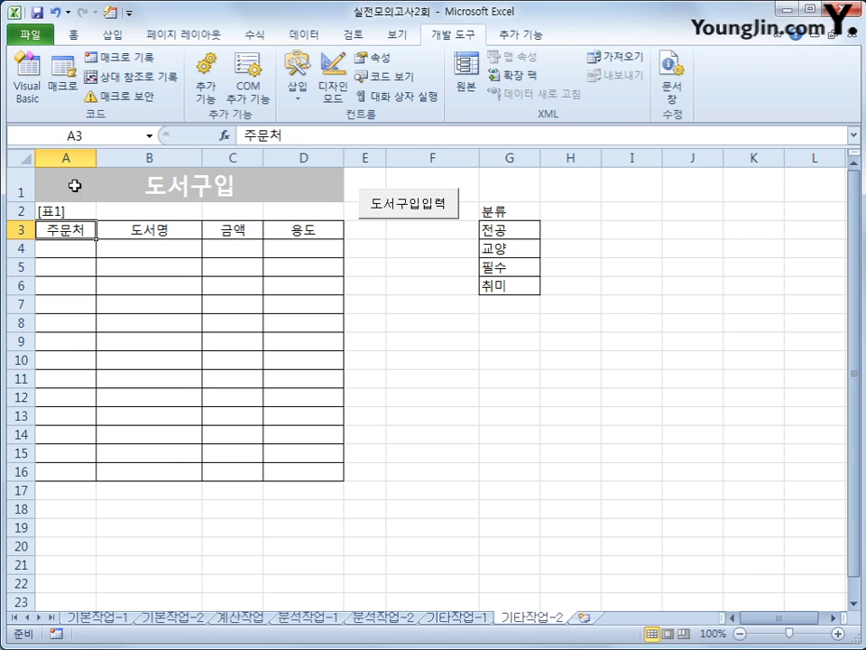
pyautogui.moveTo(71, 234); pyautogui.dragTo(287, 191)
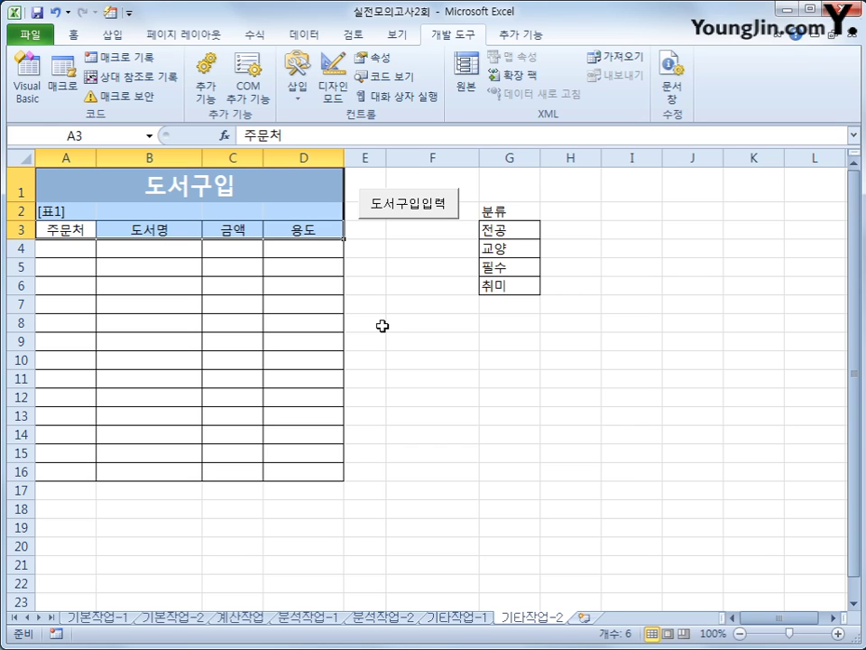
pyautogui.click(88, 252)
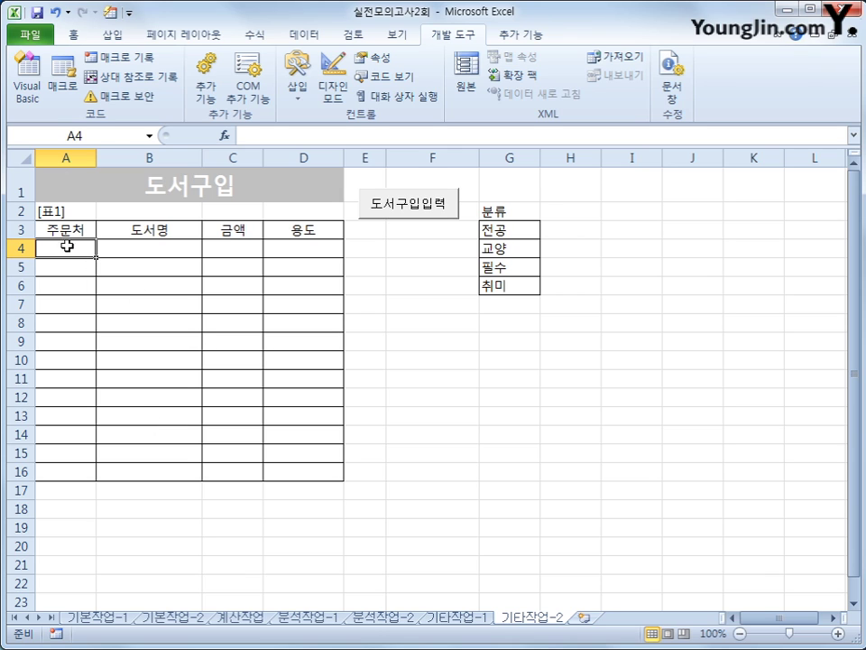
pyautogui.click(66, 157)
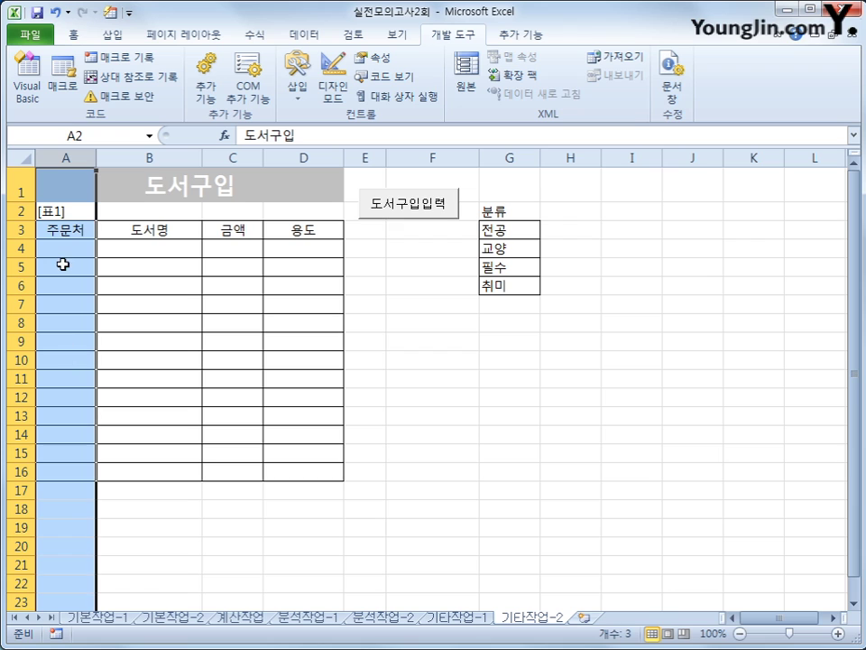
pyautogui.click(118, 157)
pyautogui.click(232, 157)
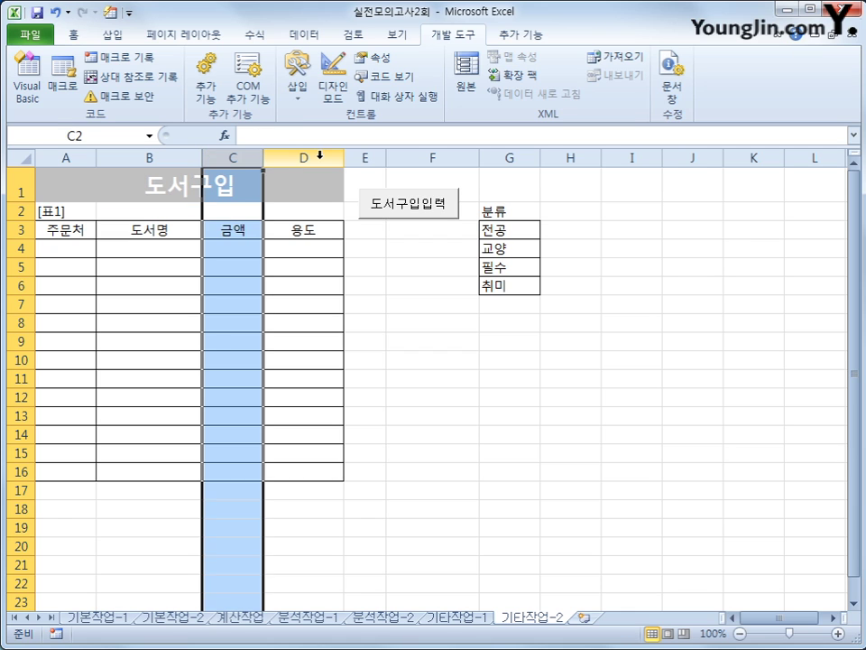
pyautogui.click(305, 157)
pyautogui.click(600, 453)
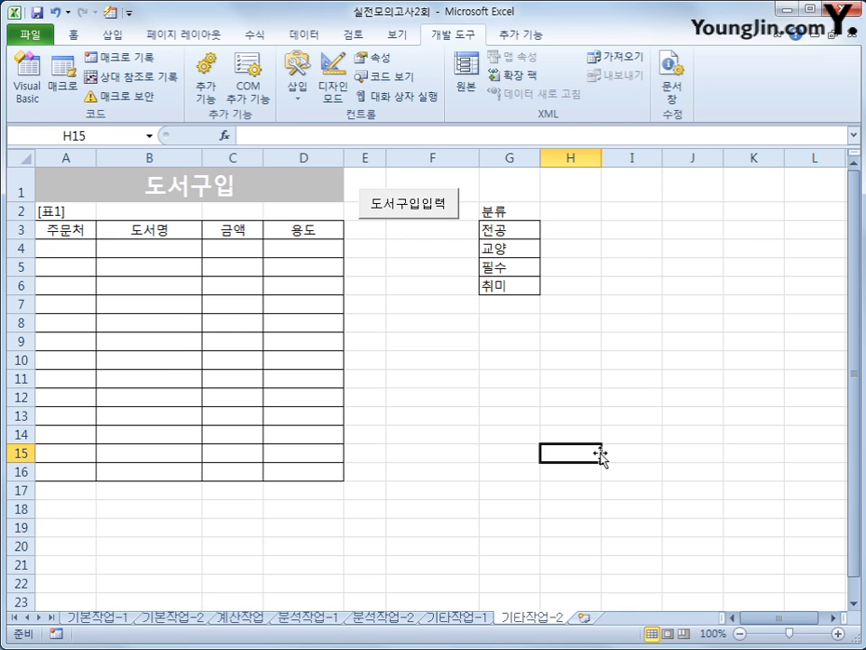
# - Return to the 도서구입 form's code and create the Click procedure for the Cmd입력 button
pyautogui.click(26, 90)
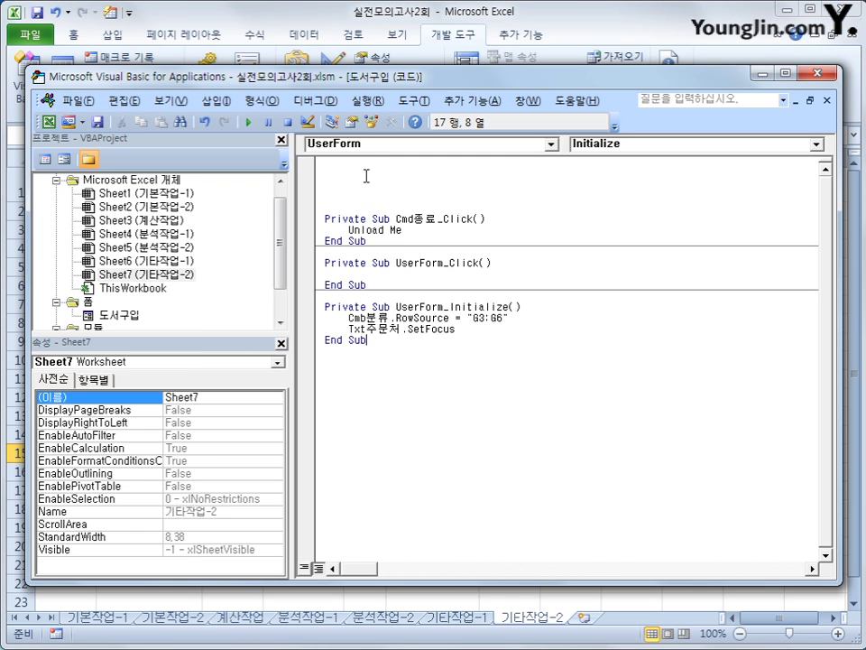
pyautogui.click(371, 144)
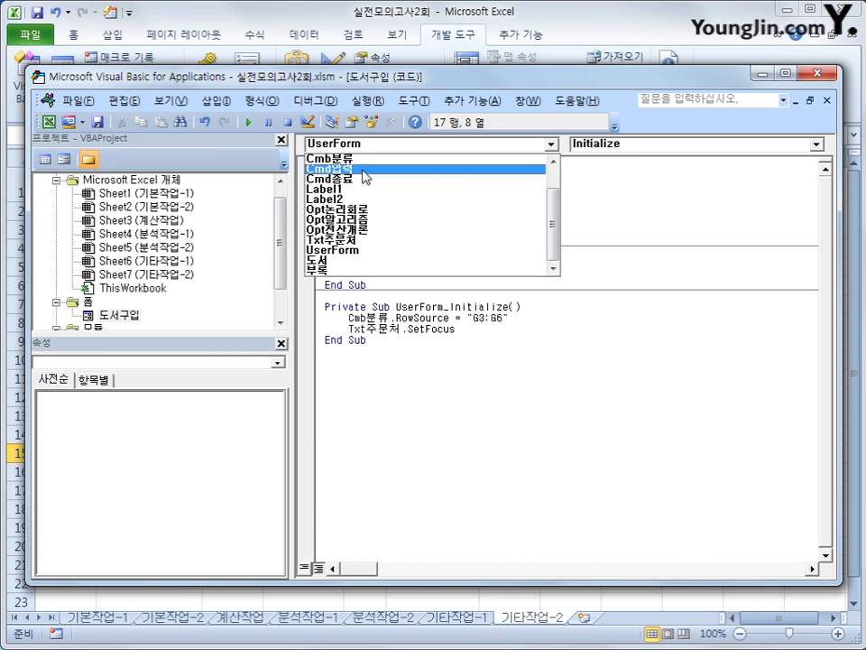
pyautogui.click(381, 169)
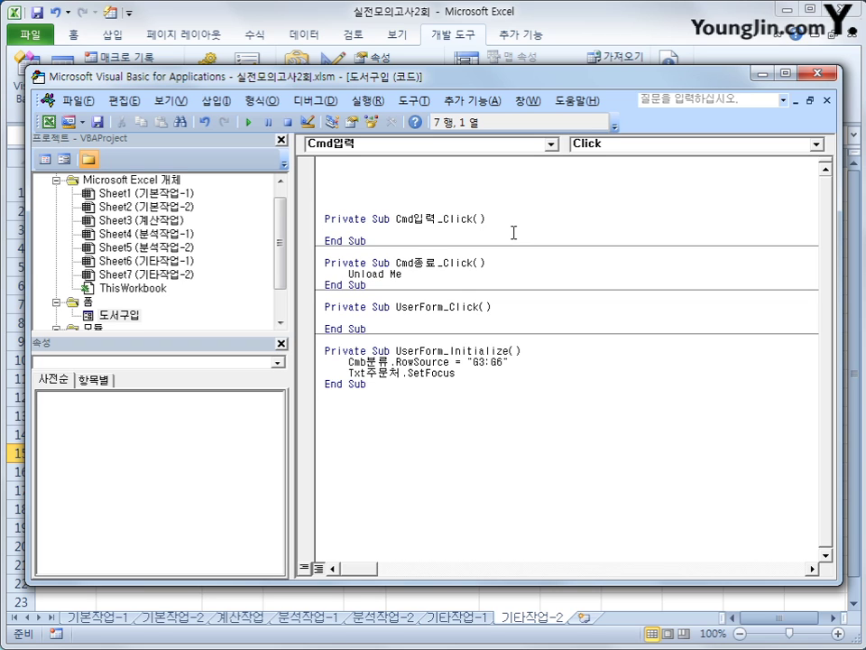
# - In Cmd입력_Click, write i = Range("A3").CurrentRegion.Rows.Count + 1, followed by a blank line
pyautogui.press('Tab')
pyautogui.write('ㅑ')
pyautogui.press('Hangul')
pyautogui.press('BackSpace')
pyautogui.write('i = rane')
pyautogui.press('BackSpace')
pyautogui.press('BackSpace')
pyautogui.write('nge("')
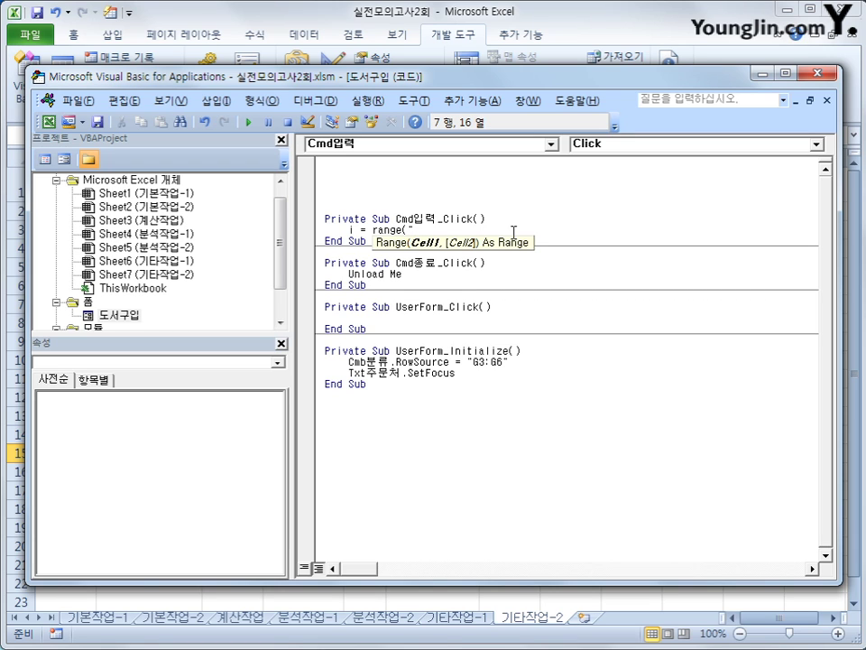
pyautogui.write('A3")')
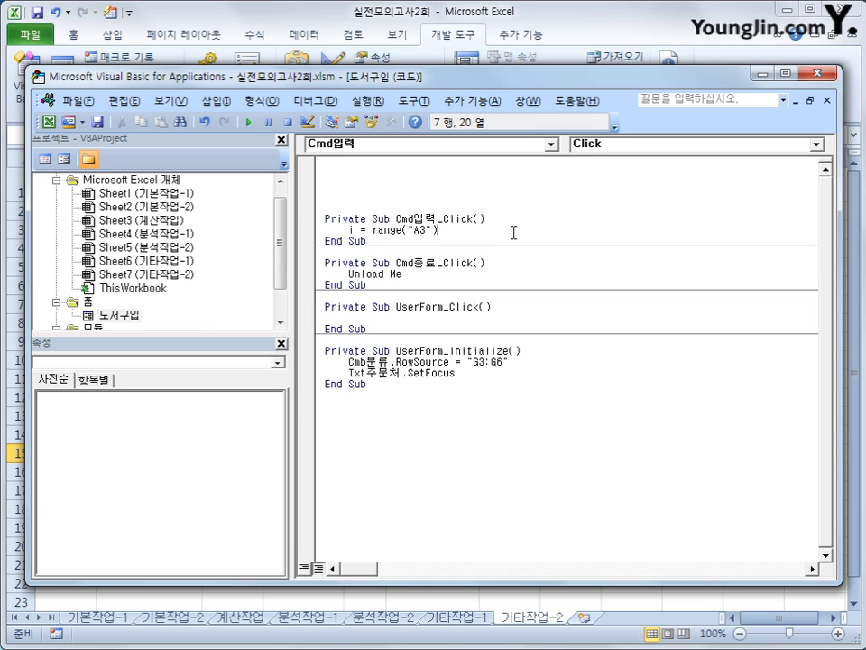
pyautogui.write('.currentr')
pyautogui.press('Tab')
pyautogui.write('.rows')
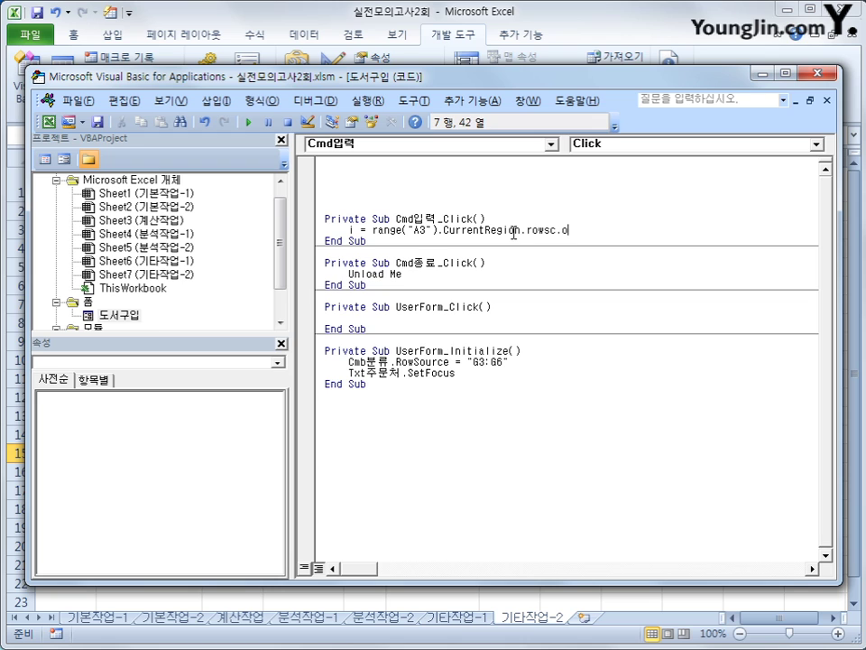
pyautogui.write('.Count + 1')
pyautogui.press('Return')
pyautogui.press('Return')
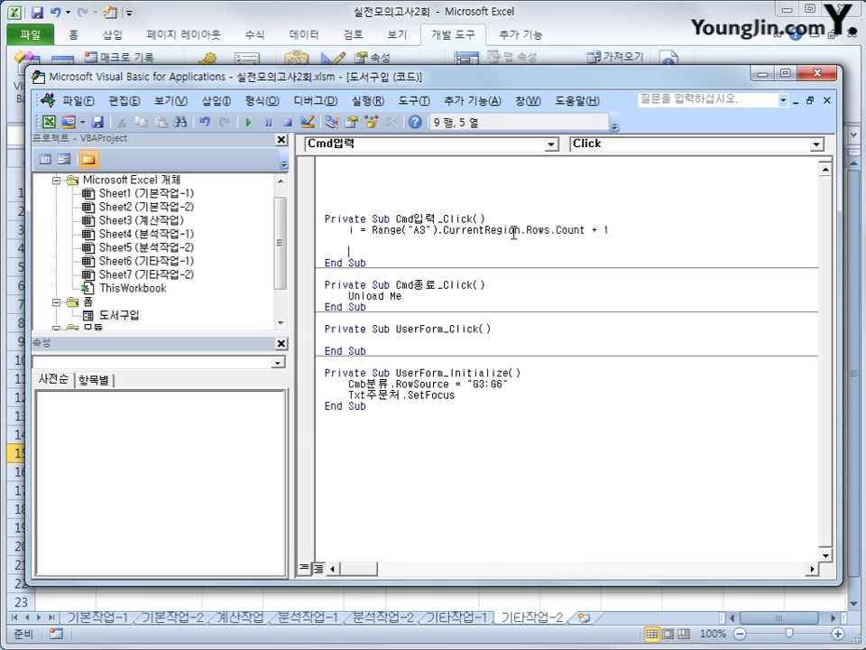
# - Add the line Cells(i, 1) = Txt주문처 below the row calculation, followed by a blank line
pyautogui.write('cells(i,1) = ㅅ')
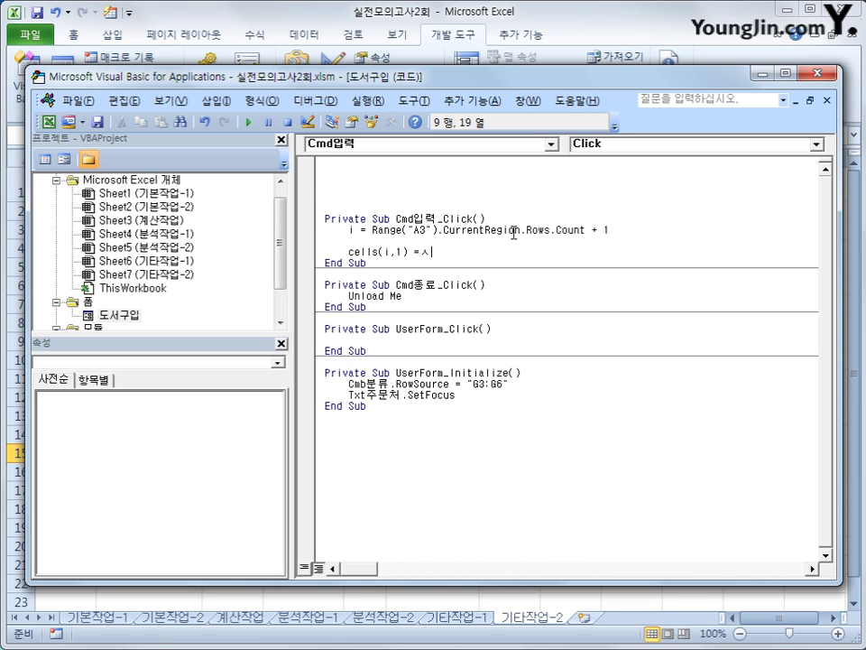
pyautogui.press('BackSpace')
pyautogui.press('BackSpace')
pyautogui.write('txt주문처')
pyautogui.press('Return')
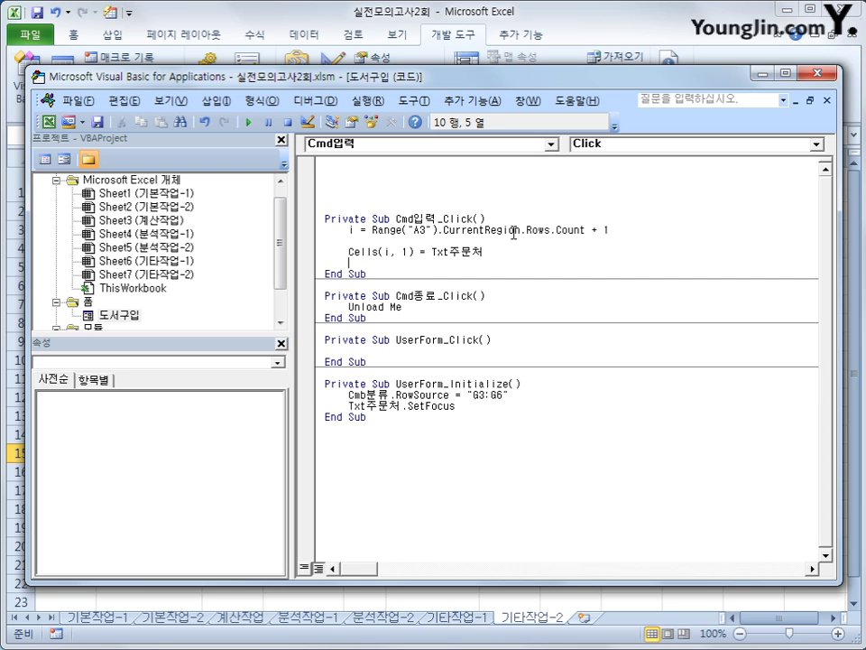
pyautogui.press('Return')
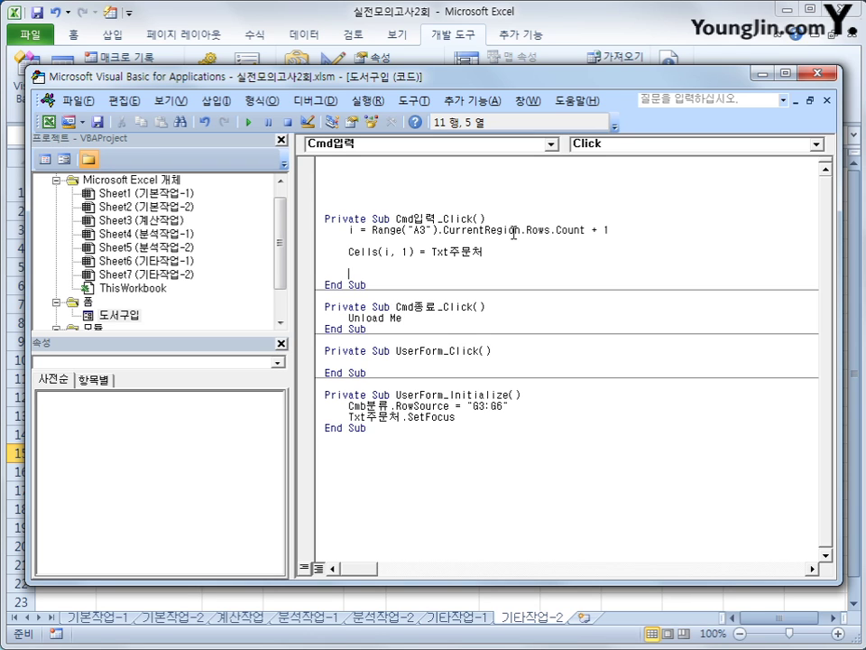
# - Write an If Opt전산개론 = True Then branch containing Cells(i, 2) = "전산개론" and 도서선택 = 20000
pyautogui.write('if')
pyautogui.write(' opt')
pyautogui.write('전산결')
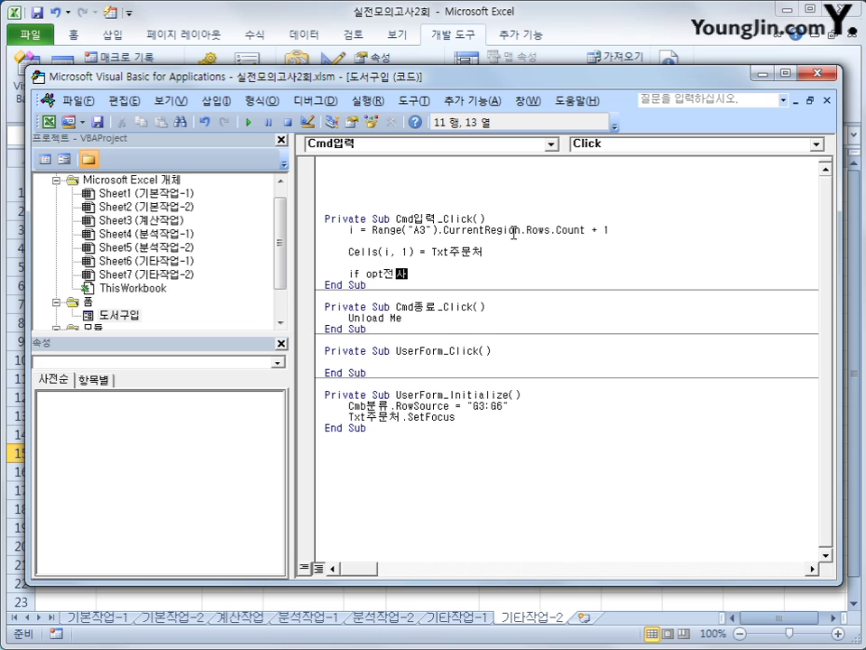
pyautogui.write('론=true then')
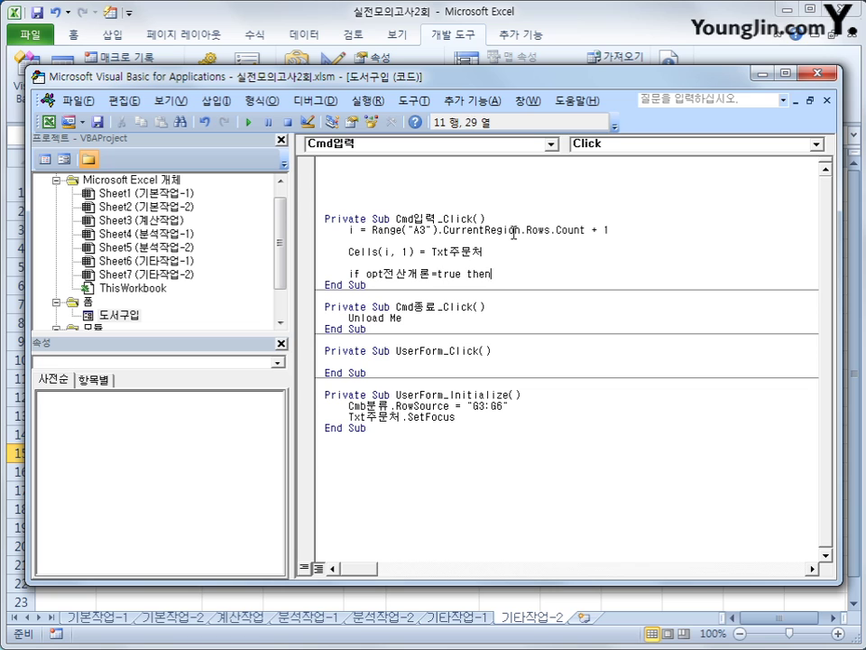
pyautogui.press('Return')
pyautogui.write('ce')
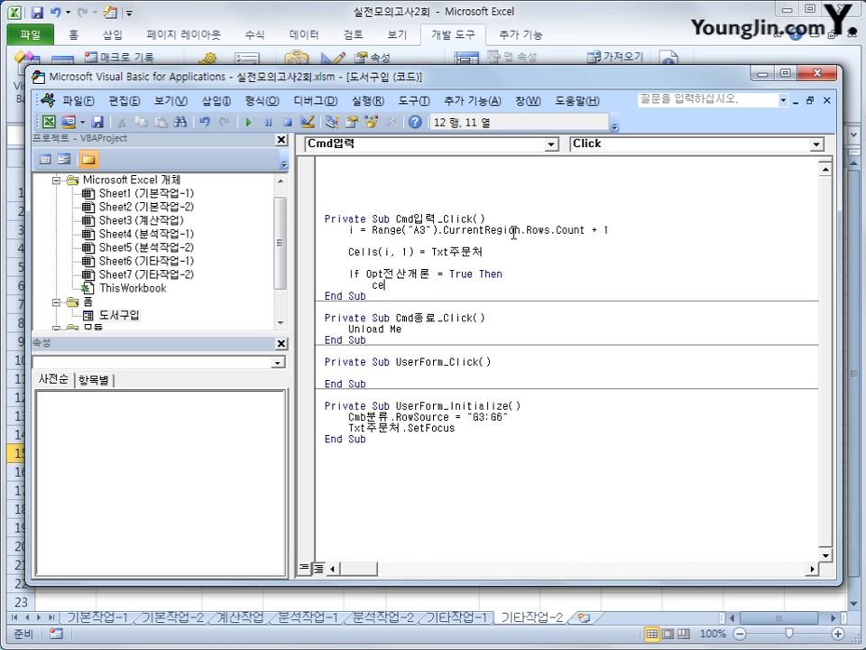
pyautogui.write('lls(i,2) ="전산개')
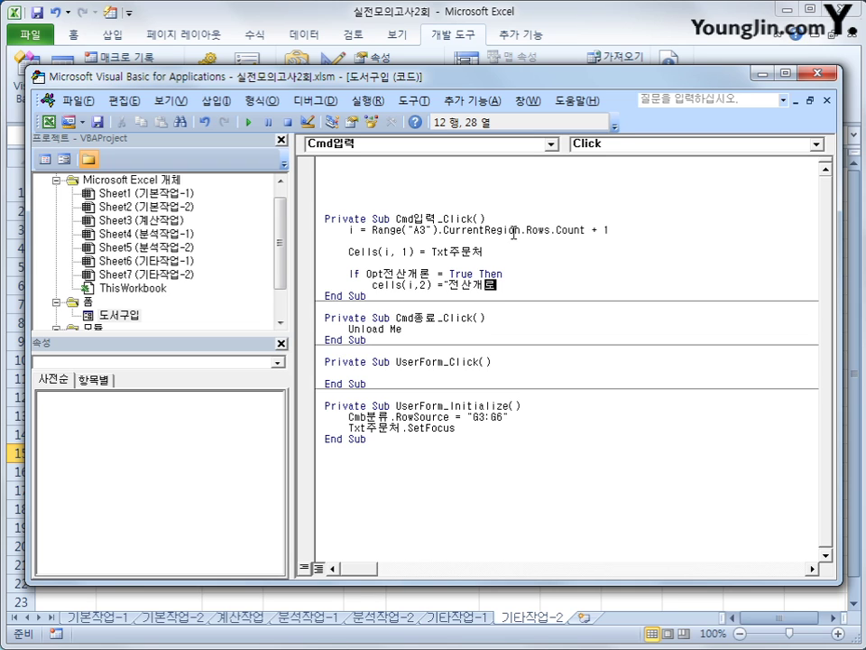
pyautogui.write('론"')
pyautogui.press('BackSpace')
pyautogui.press('BackSpace')
pyautogui.write('ㄹ론"')
pyautogui.press('Return')
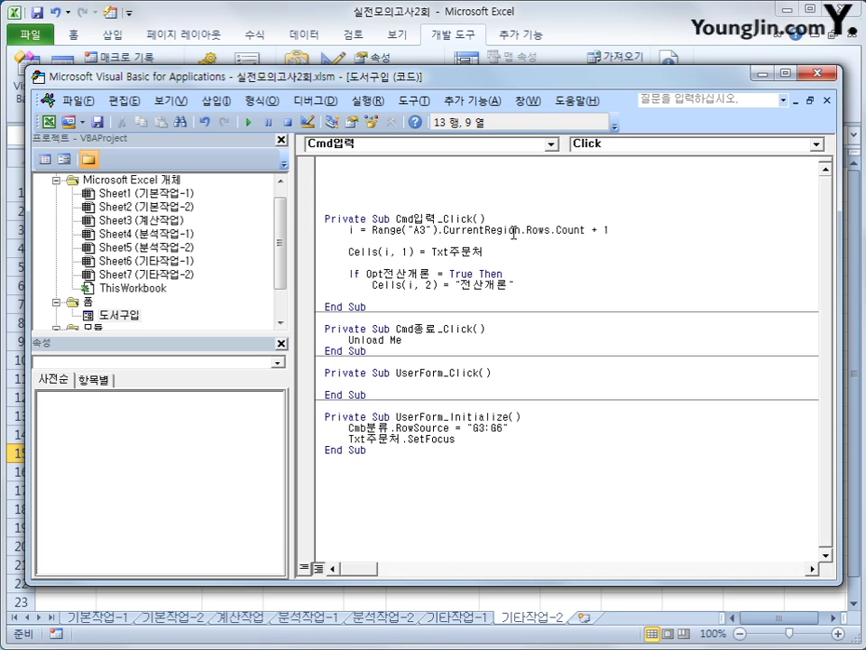
pyautogui.write('도서선택 =')
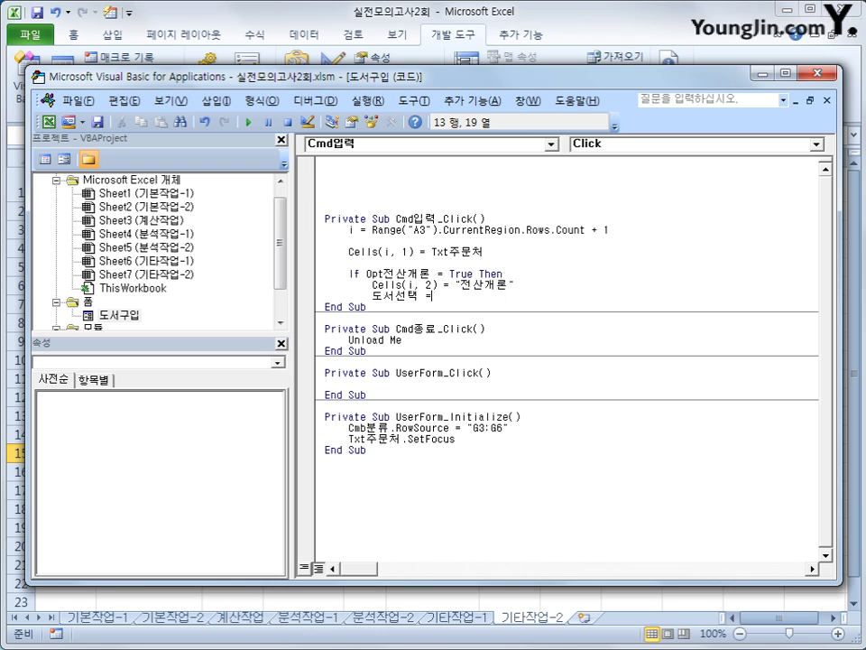
pyautogui.write(' 20000')
pyautogui.press('Return')
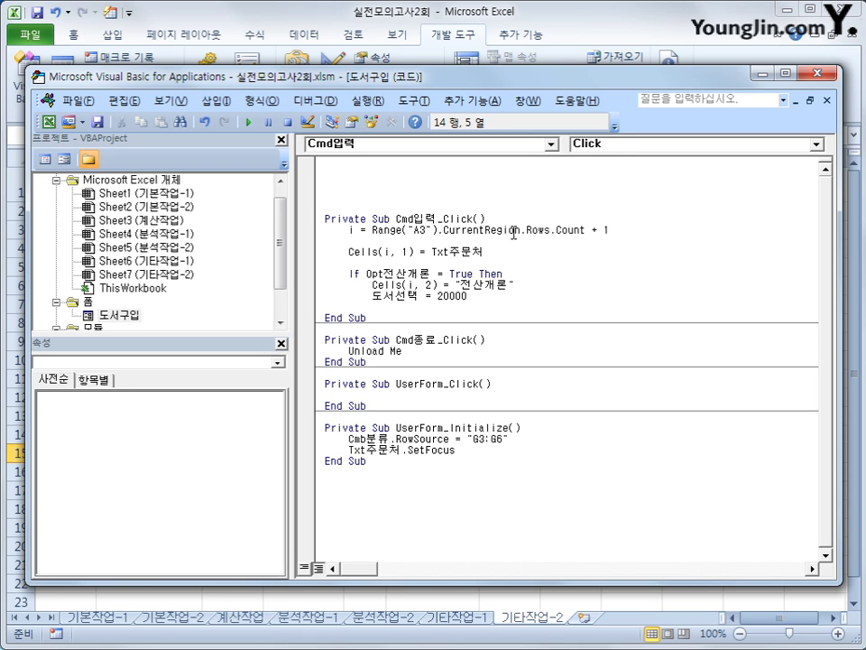
# - Add the line ElseIf Opt논리회로 = True Then below the 전산개론 branch
pyautogui.write('elseif opt')
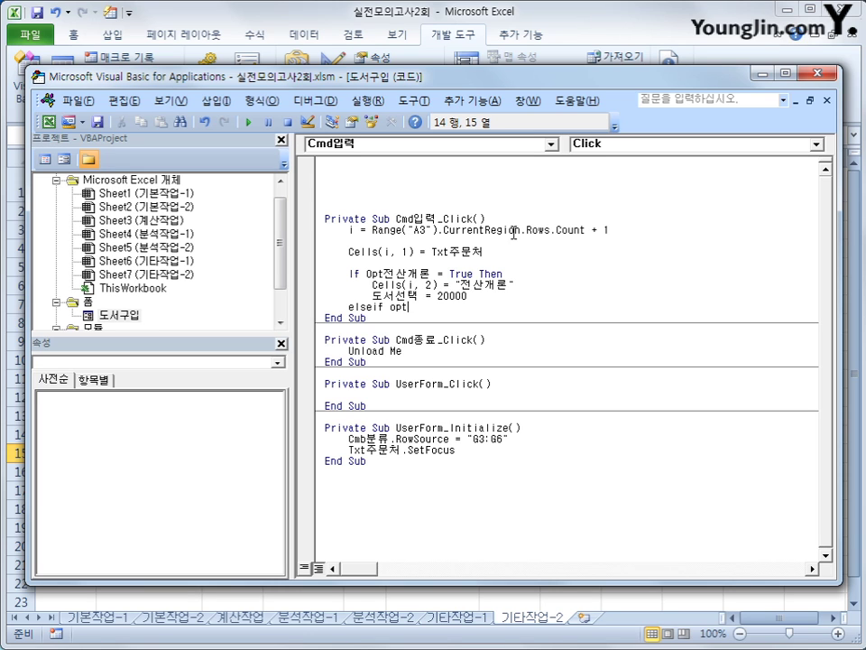
pyautogui.write('논리회로 =true th')
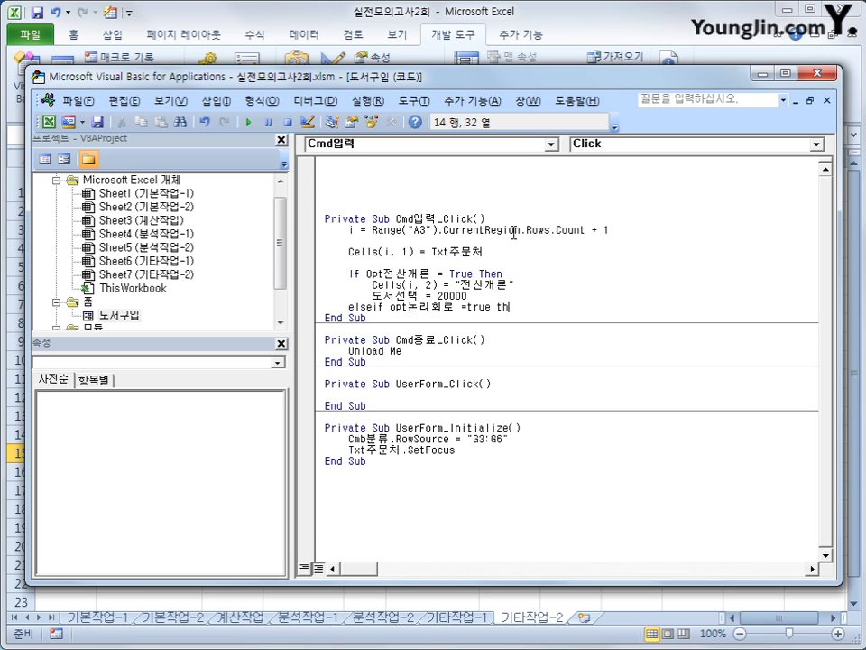
pyautogui.write('en')
pyautogui.press('Return')
# - Copy the 전산개론 branch's two statements together with the ElseIf line and paste them below the ElseIf line
pyautogui.press('Up')
pyautogui.press('Up')
pyautogui.press('Up')
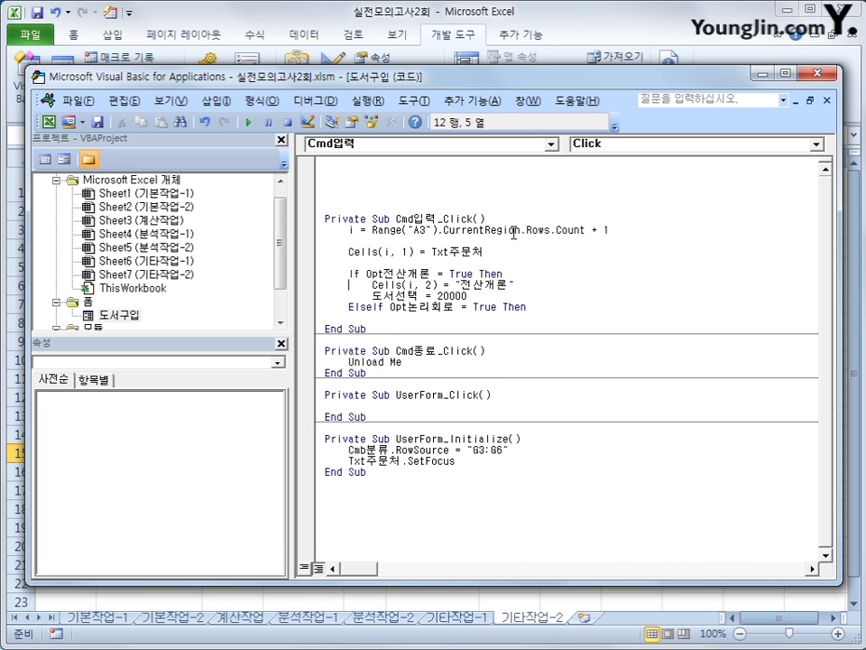
pyautogui.hotkey('shift', 'Down')
pyautogui.hotkey('shift', 'Down')
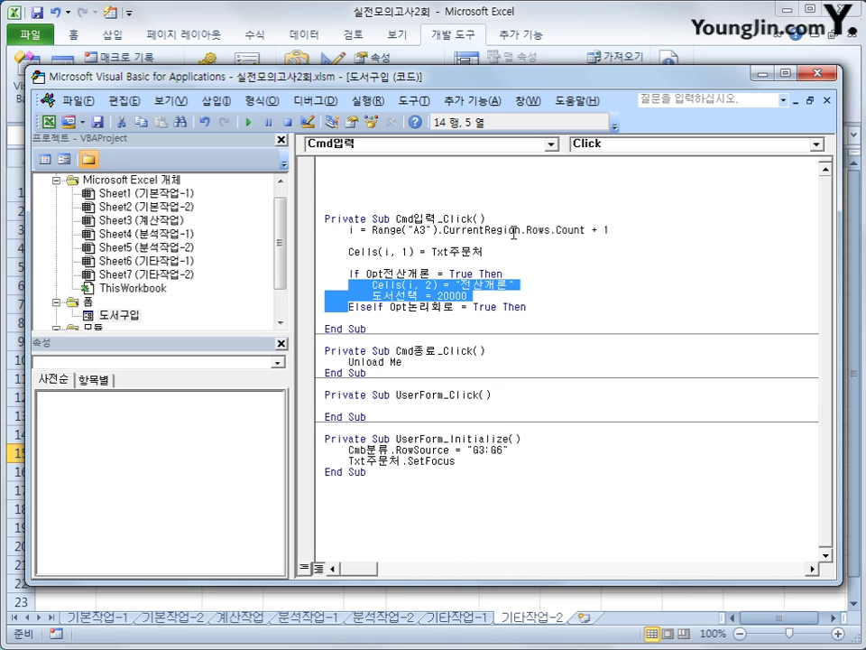
pyautogui.hotkey('shift', 'Up')
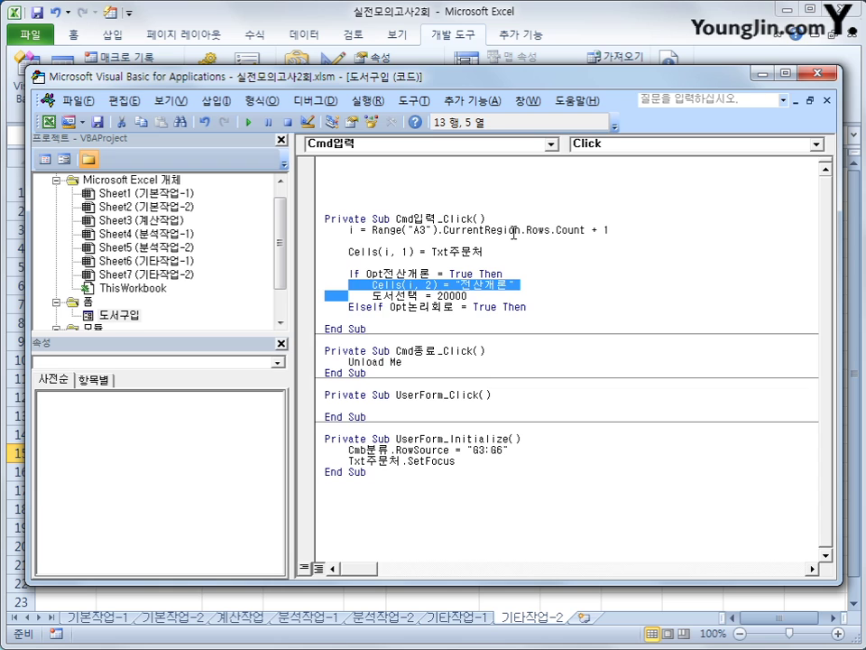
pyautogui.hotkey('shift', 'End')
pyautogui.hotkey('shift', 'Down')
pyautogui.hotkey('shift', 'End')
pyautogui.hotkey('ctrl', 'c')
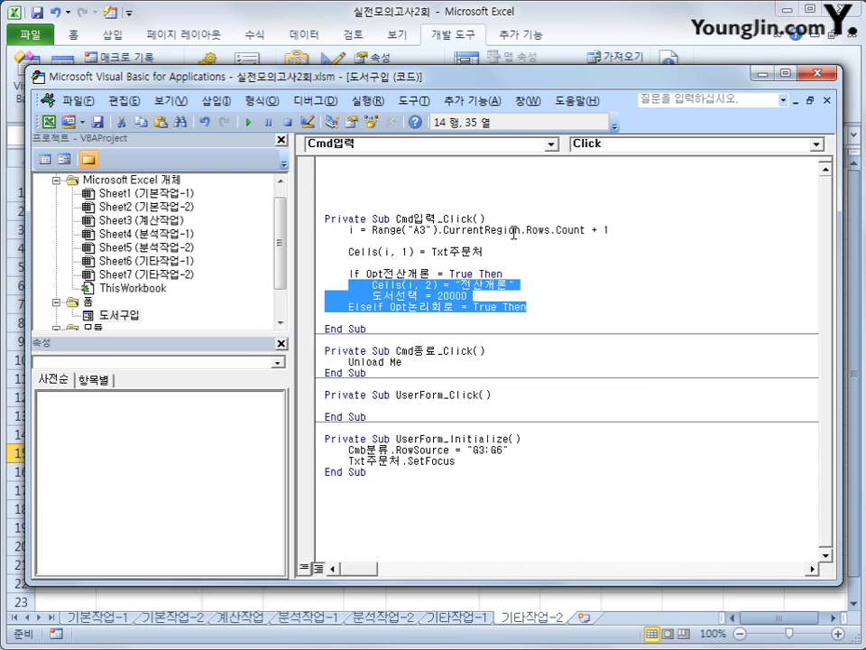
pyautogui.press('Down')
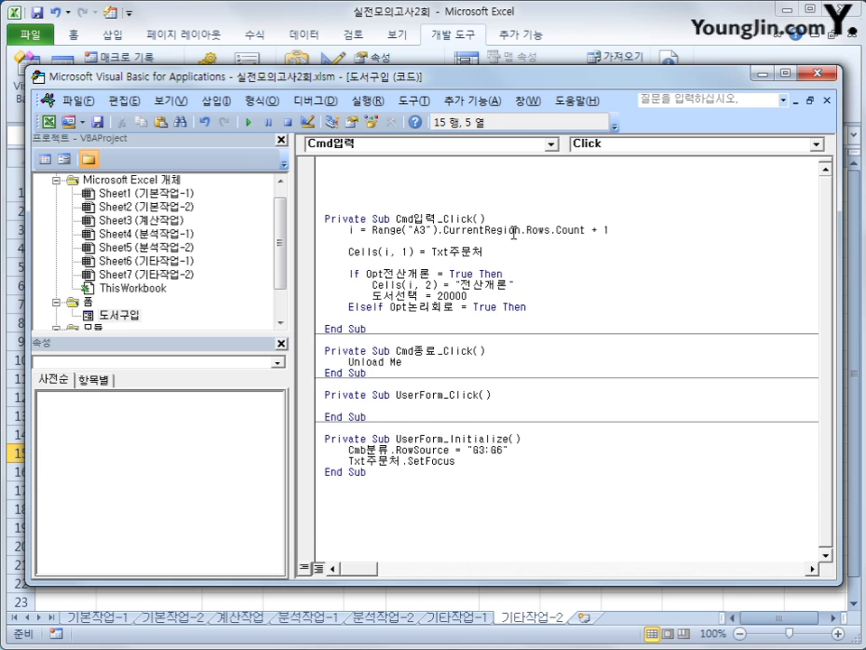
pyautogui.hotkey('ctrl', 'v')
# - In the pasted branch, change the book name to "논리회로" and 도서선택 to 25000
pyautogui.press('Up')
pyautogui.press('Up')
pyautogui.press('Left')
pyautogui.press('Left')
pyautogui.press('Left')
pyautogui.press('Left')
pyautogui.press('Left')
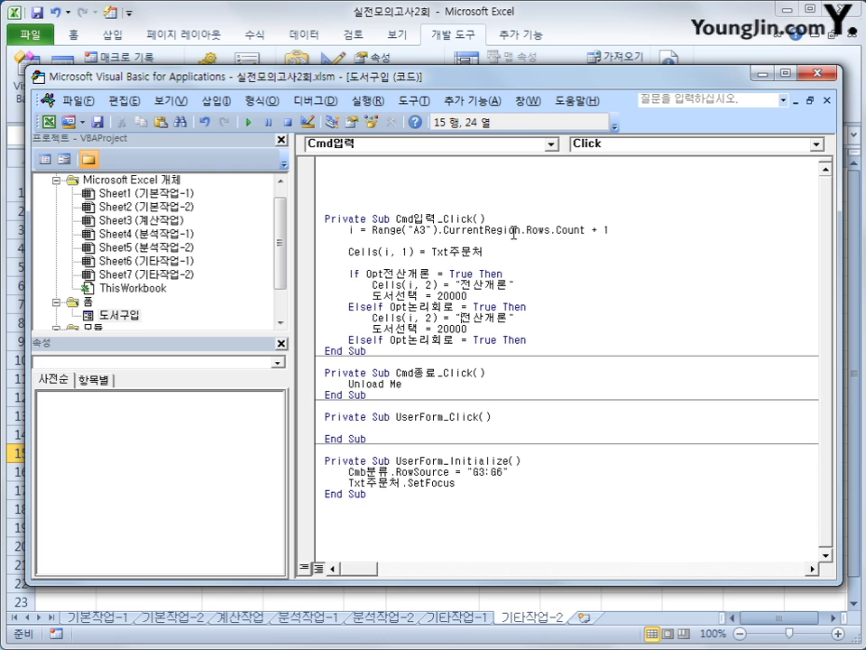
pyautogui.write('논리회로')
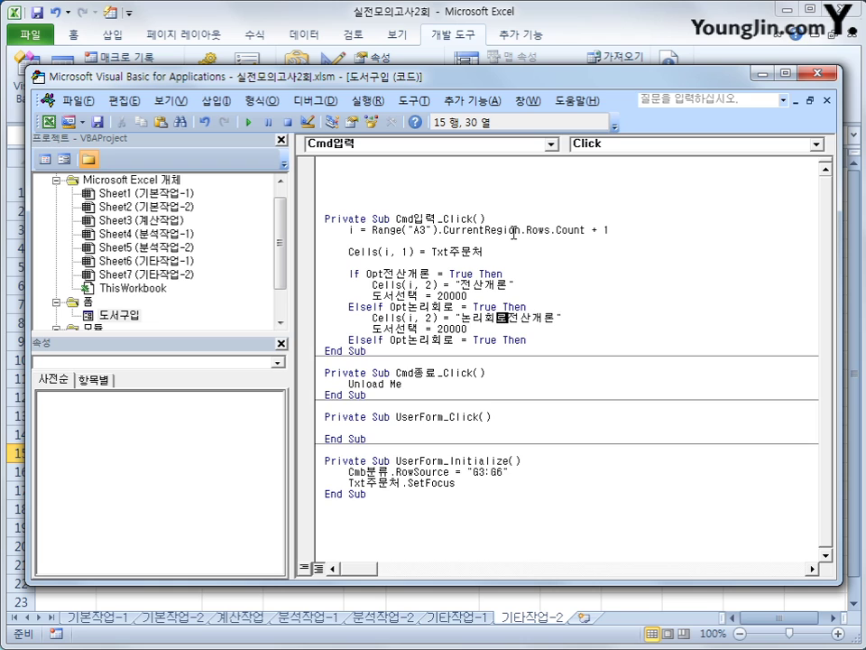
pyautogui.press('Delete')
pyautogui.press('Delete')
pyautogui.press('Delete')
pyautogui.press('Delete')
pyautogui.press('Down')
pyautogui.press('Left')
pyautogui.press('Left')
pyautogui.press('Left')
pyautogui.press('Left')
pyautogui.press('Delete')
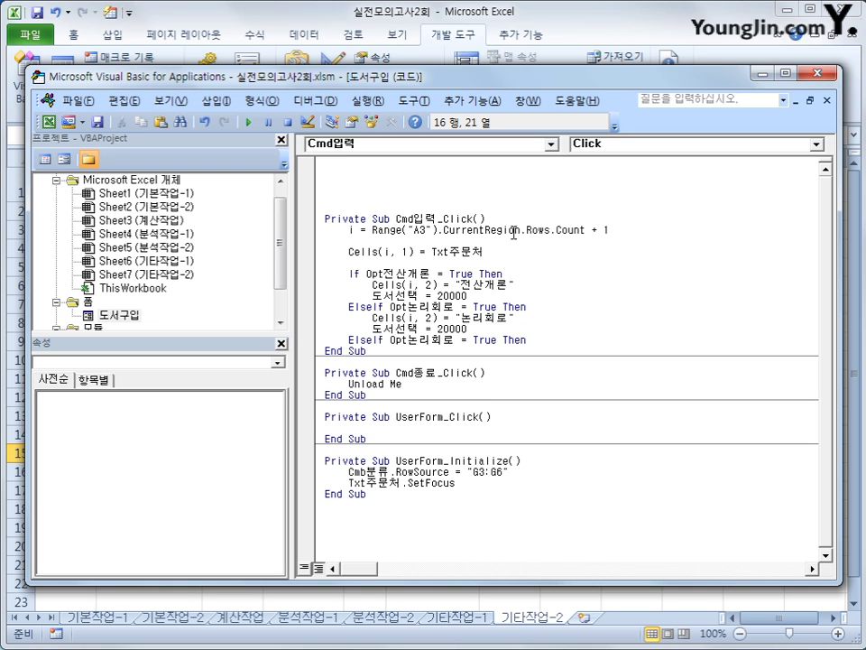
pyautogui.write('5')
# - Shorten the duplicated last ElseIf line to a plain Else
pyautogui.press('Down')
pyautogui.press('Left')
pyautogui.press('Left')
pyautogui.press('Left')
pyautogui.press('Left')
pyautogui.press('Left')
pyautogui.press('Left')
pyautogui.press('Left')
pyautogui.press('Left')
pyautogui.press('Left')
pyautogui.hotkey('shift', 'End')
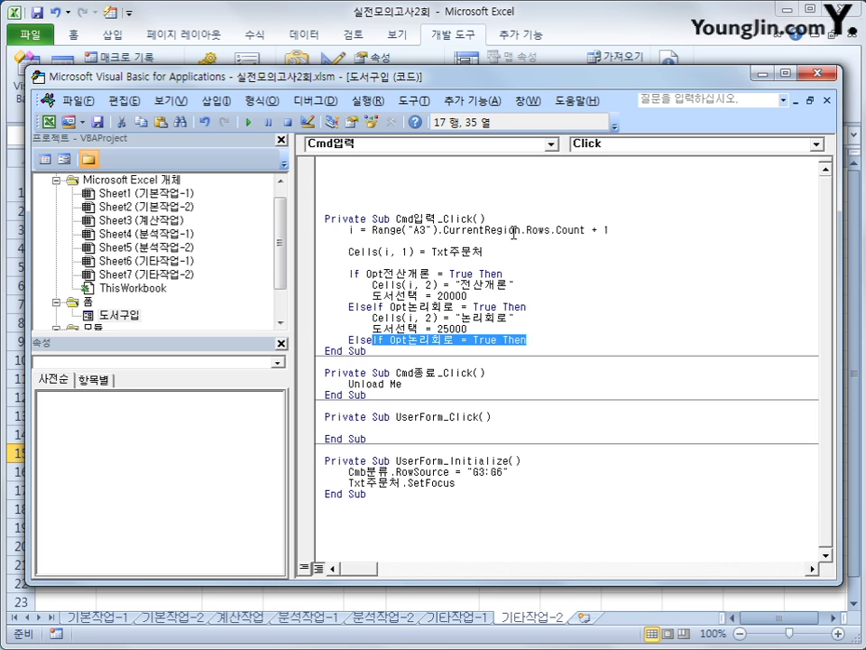
pyautogui.press('Delete')
# - Copy the 논리회로 branch's Cells and 도서선택 lines and paste them under Else
pyautogui.press('Up')
pyautogui.hotkey('shift', 'Up')
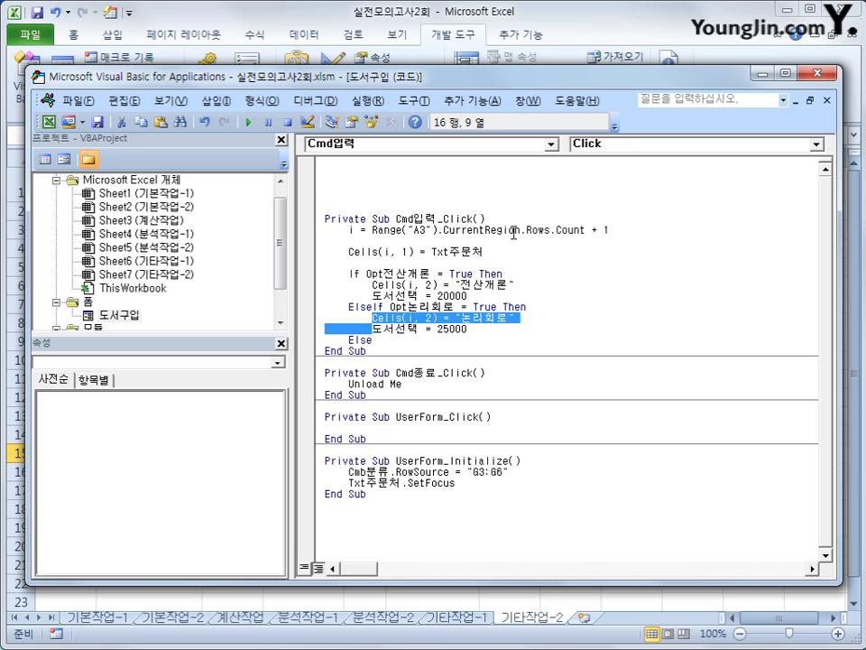
pyautogui.hotkey('shift', 'End')
pyautogui.hotkey('ctrl', 'c')
pyautogui.press('Down')
pyautogui.press('Return')
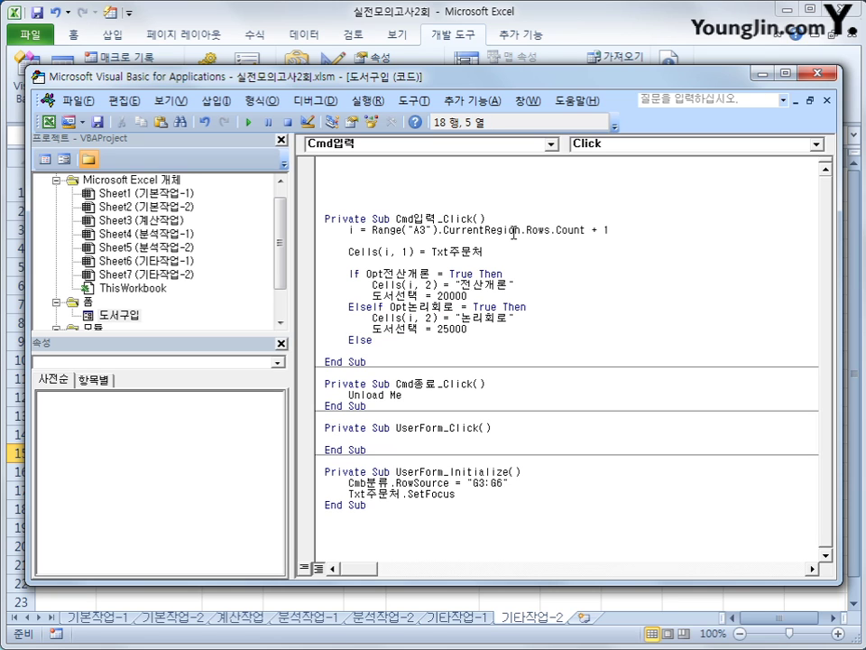
pyautogui.hotkey('ctrl', 'v')
# - In the Else branch, change the book name to "알고리즘" and 도서선택 to 30000
pyautogui.press('Up')
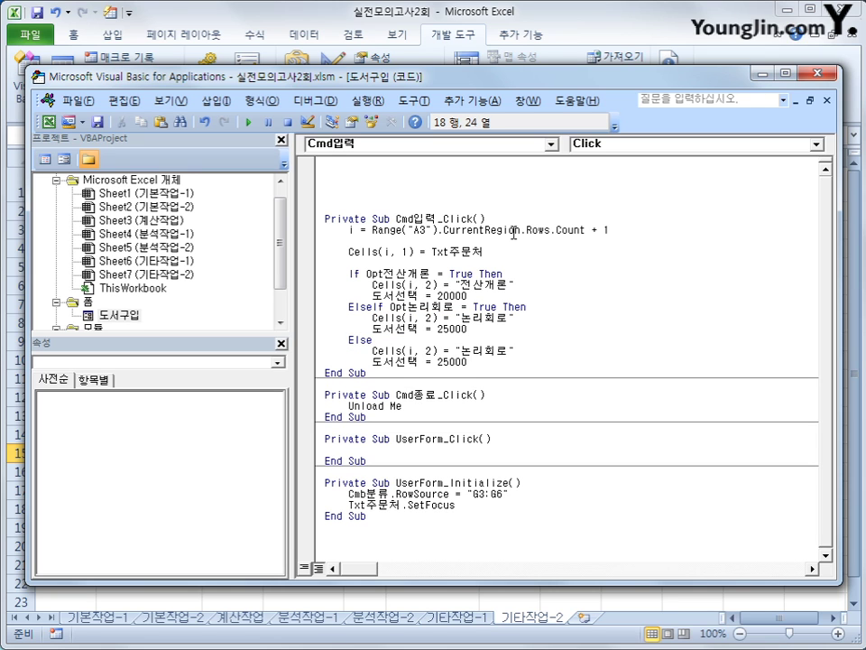
pyautogui.hotkey('shift', 'Right')
pyautogui.hotkey('shift', 'Right')
pyautogui.hotkey('shift', 'Right')
pyautogui.hotkey('shift', 'Right')
pyautogui.write('아ㄹ고리즘')
pyautogui.press('Down')
pyautogui.hotkey('shift', 'Left')
pyautogui.hotkey('shift', 'Left')
pyautogui.hotkey('shift', 'Left')
pyautogui.hotkey('shift', 'Left')
pyautogui.hotkey('shift', 'Left')
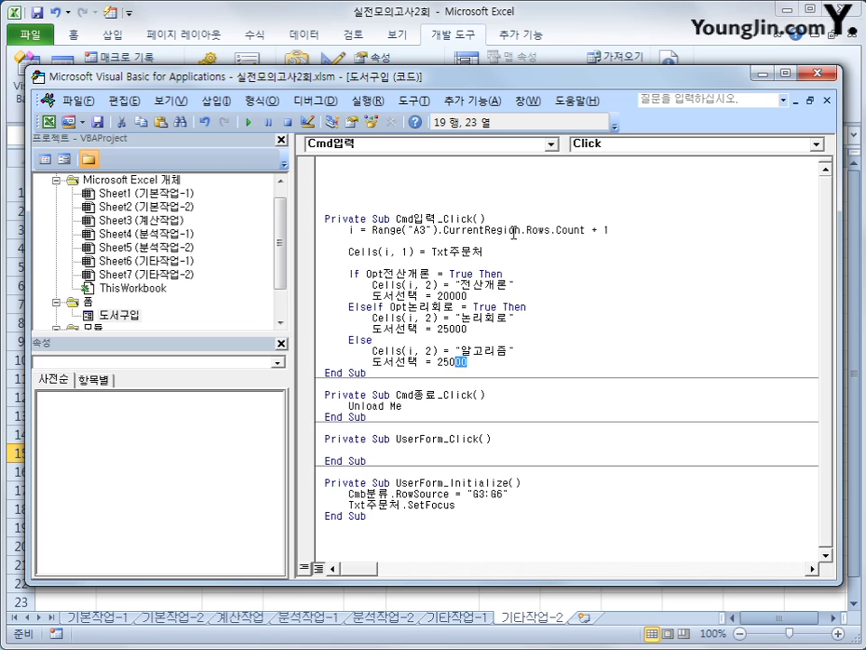
pyautogui.write('30000')
pyautogui.press('Return')
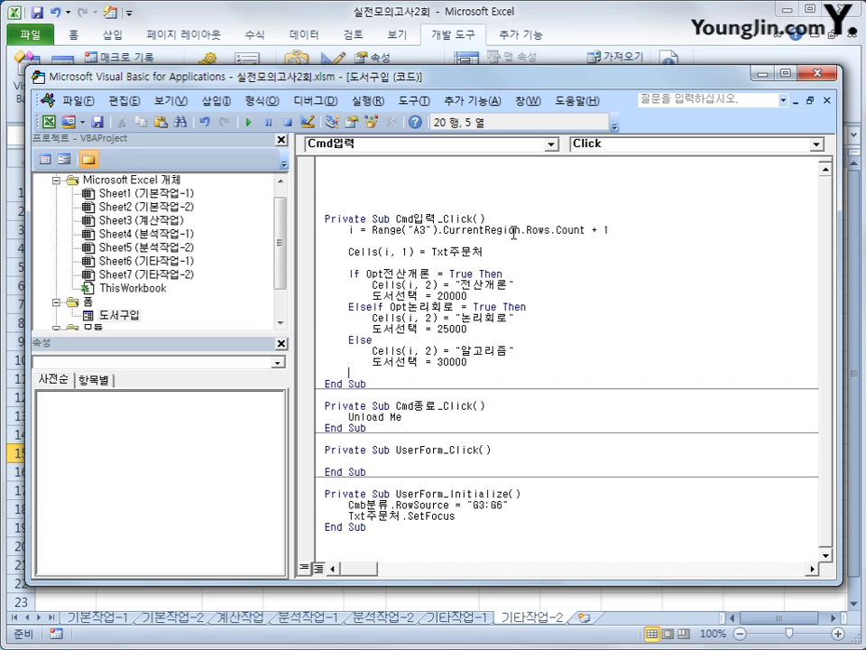
# - Close the book-selection block with End If, followed by a blank line
pyautogui.write('end if')
pyautogui.press('Return')
pyautogui.press('Return')
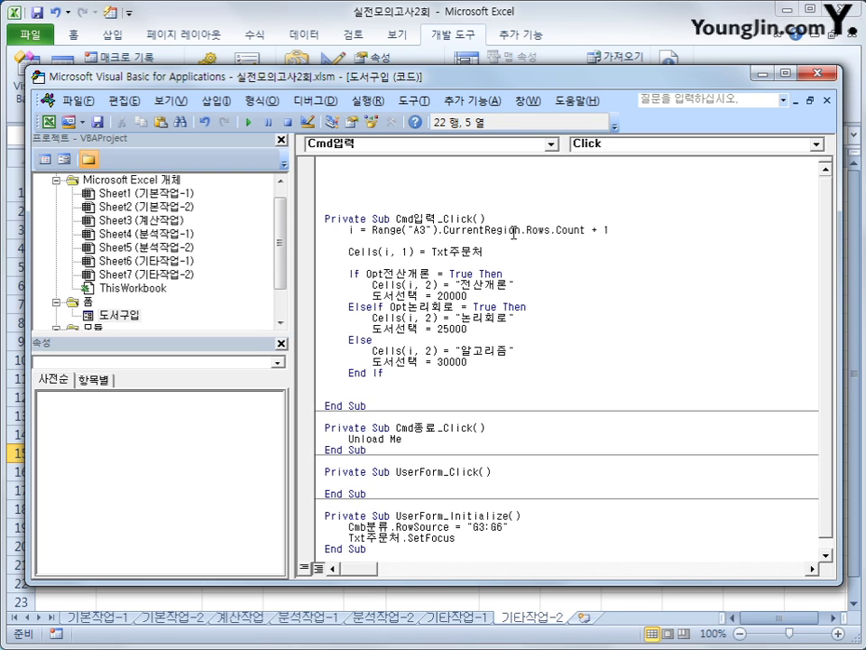
# - Start an If block that assigns 2000 to 기출문제 when Chk기출문제 = True
pyautogui.write('if c')
pyautogui.write('hk기출')
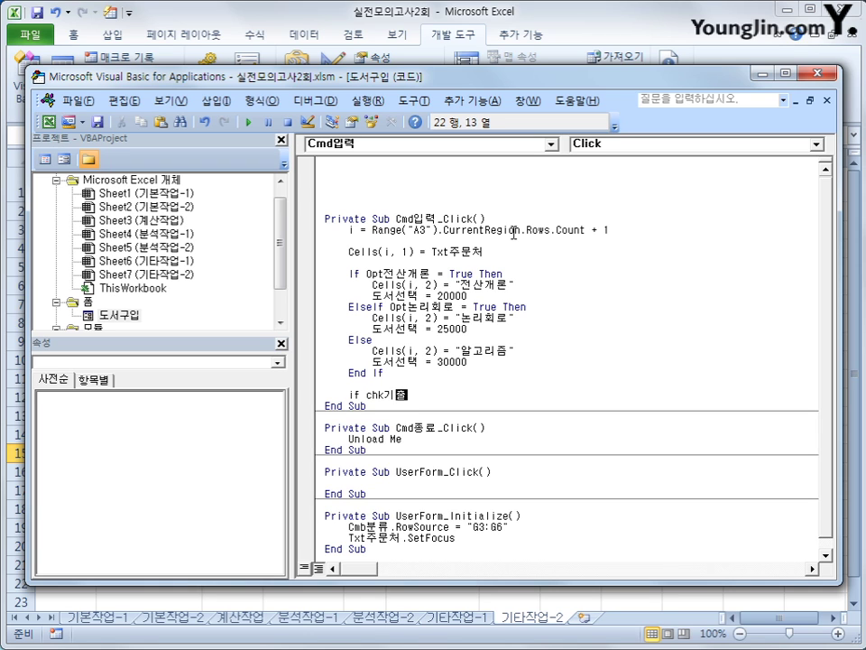
pyautogui.write('문제 =true then')
pyautogui.press('Return')
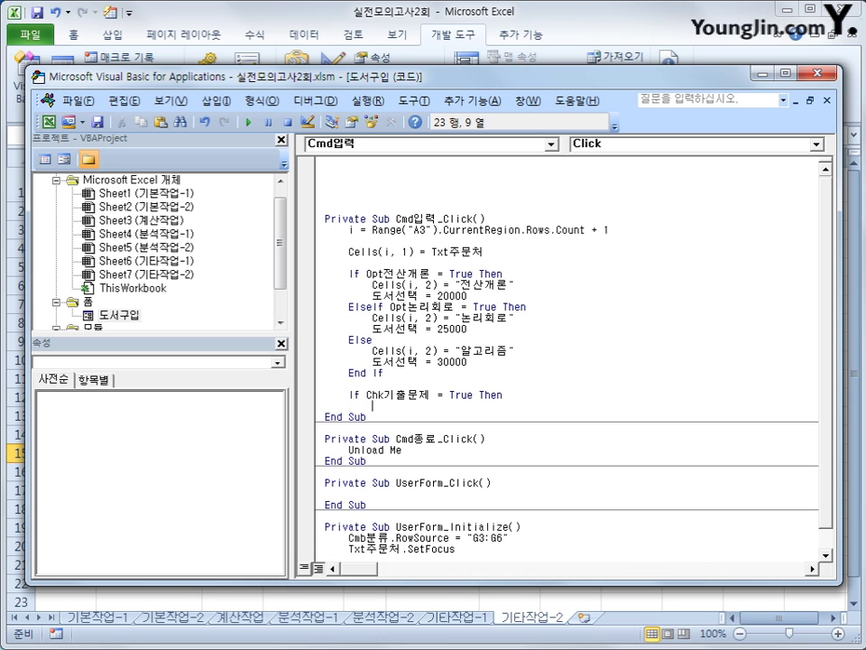
pyautogui.write('기출문')
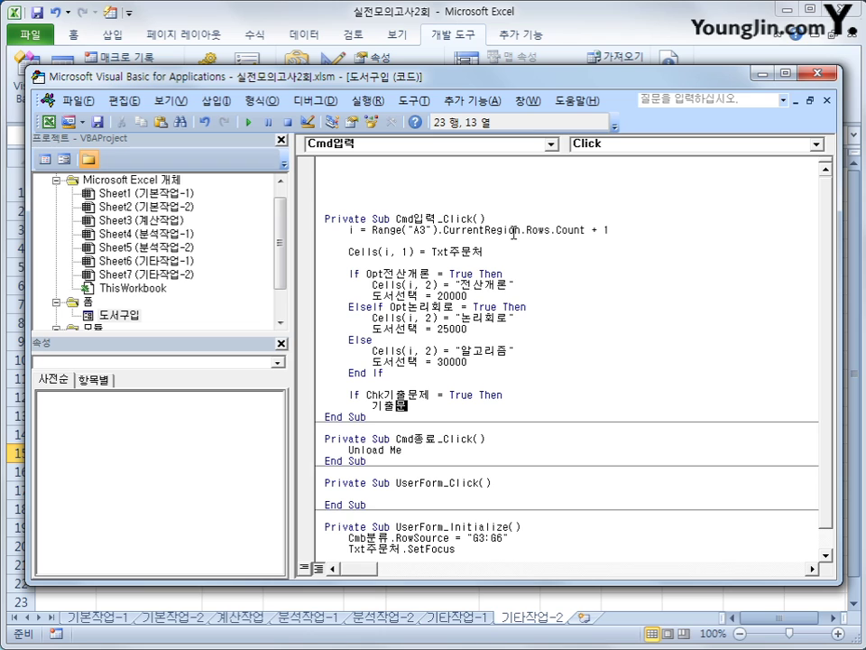
pyautogui.write('제 = 2000')
pyautogui.press('Return')
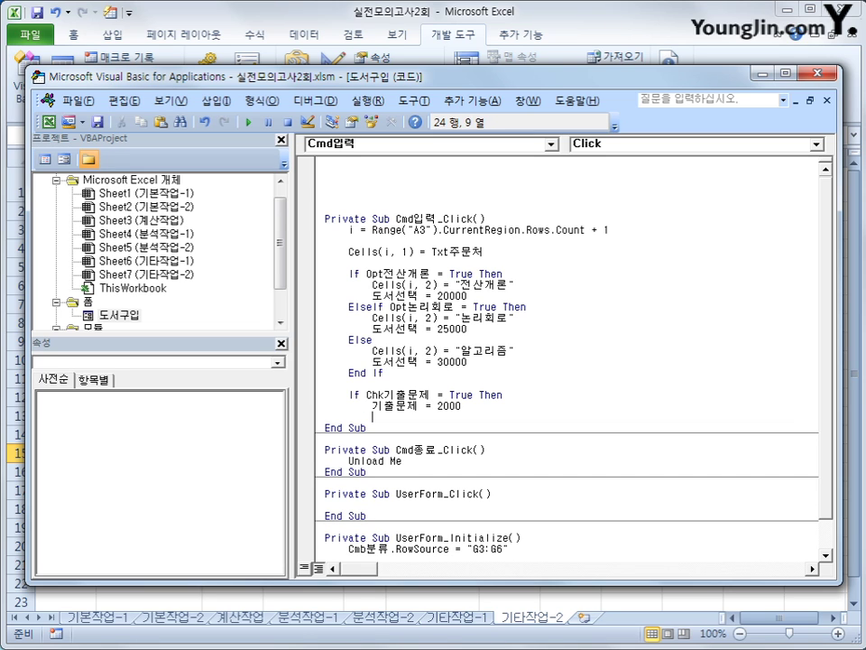
# - Add an Else branch assigning 0 to 기출문제 and close the block with End If
pyautogui.press('BackSpace')
pyautogui.write('end')
pyautogui.press('BackSpace')
pyautogui.press('BackSpace')
pyautogui.press('BackSpace')
pyautogui.write('lse')
pyautogui.press('Return')
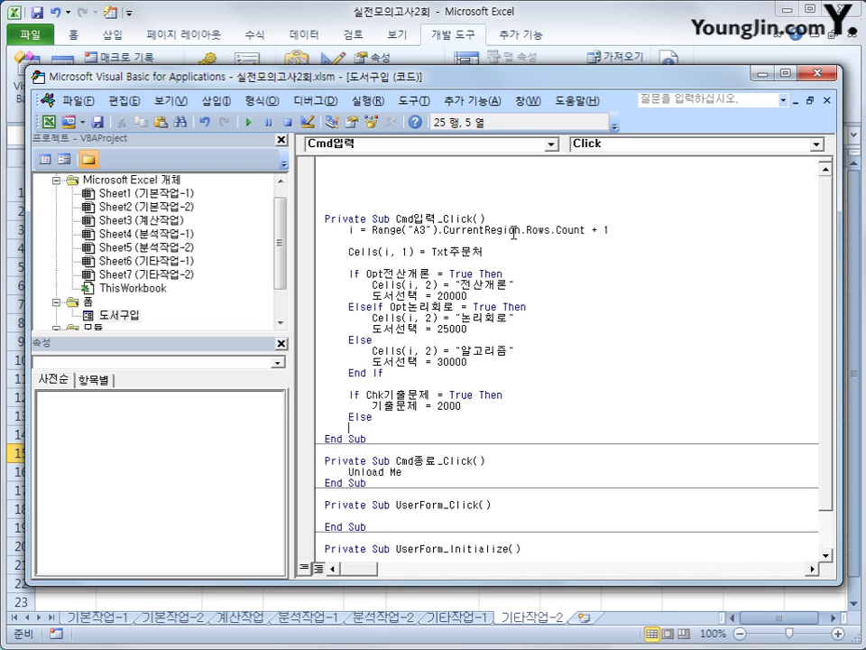
pyautogui.press('Tab')
pyautogui.write('기출문제 =0')
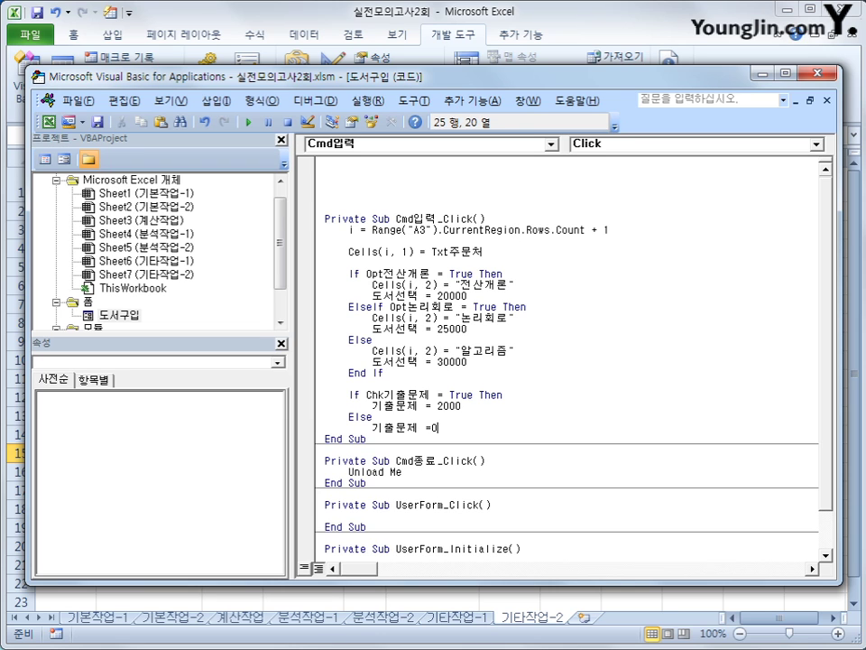
pyautogui.press('Return')
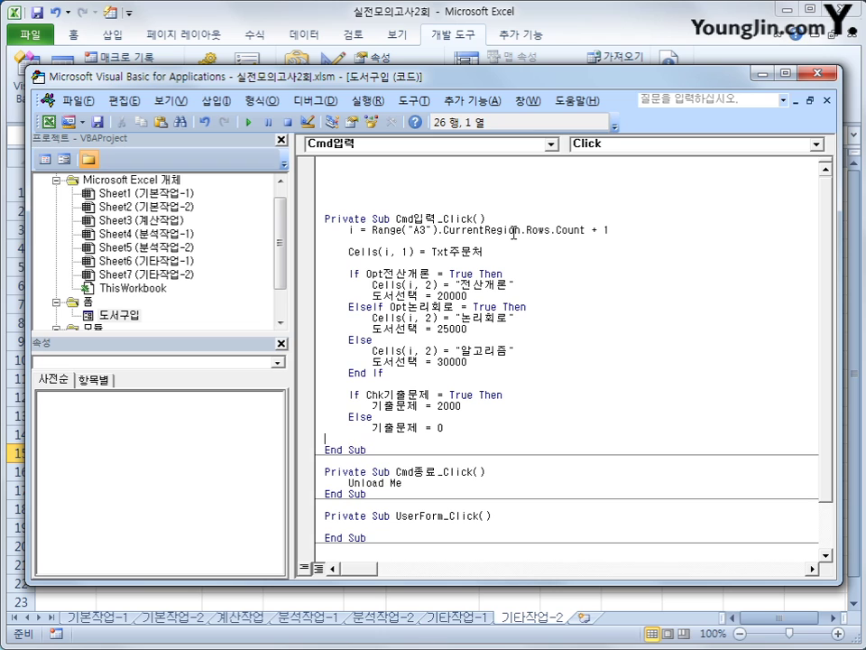
pyautogui.write('end if')
pyautogui.press('Return')
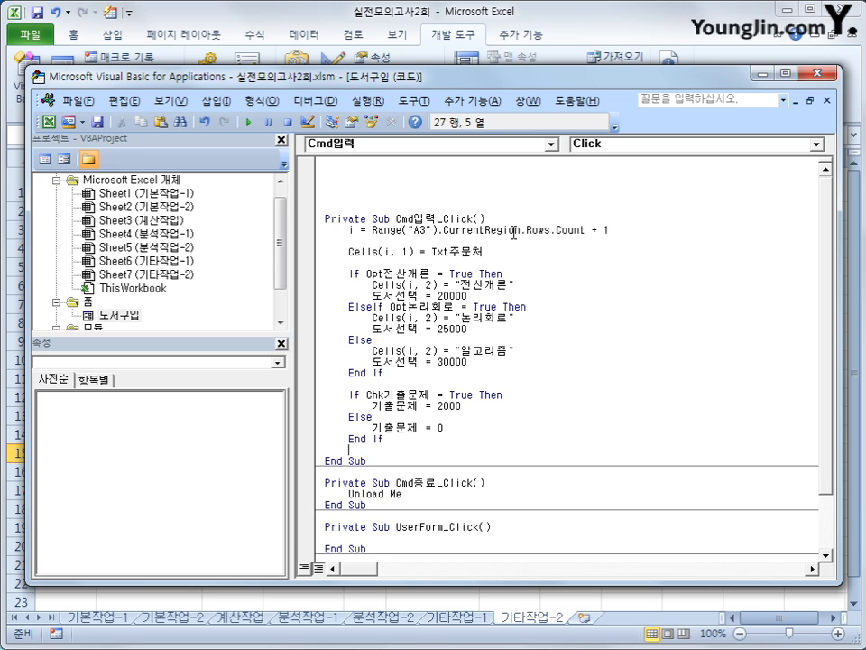
# - After a blank line, start an If block that assigns 1500 to 모의고사 when Chk모의고사 = True
pyautogui.press('Return')
pyautogui.write('if ㅊ')
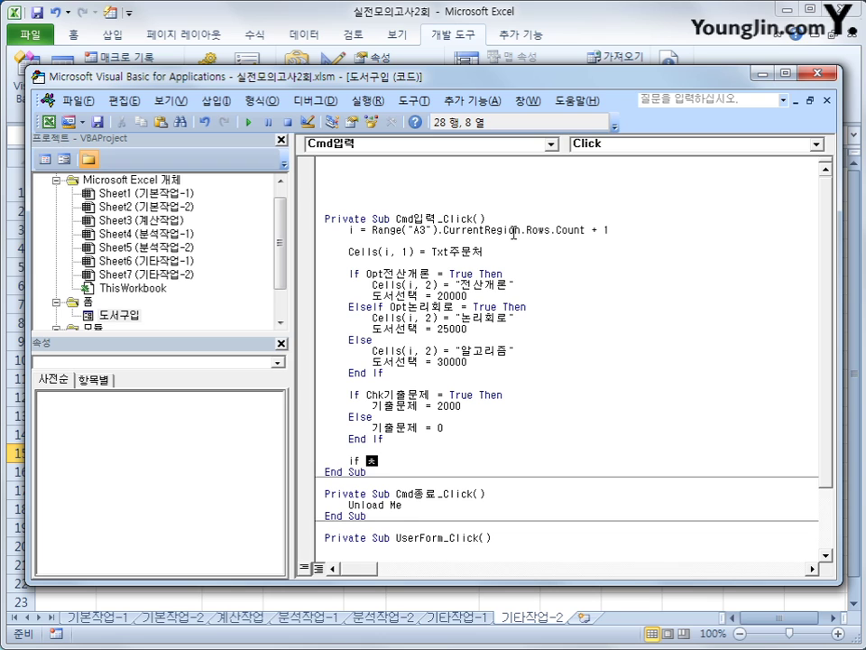
pyautogui.press('BackSpace')
pyautogui.write('chk모의')
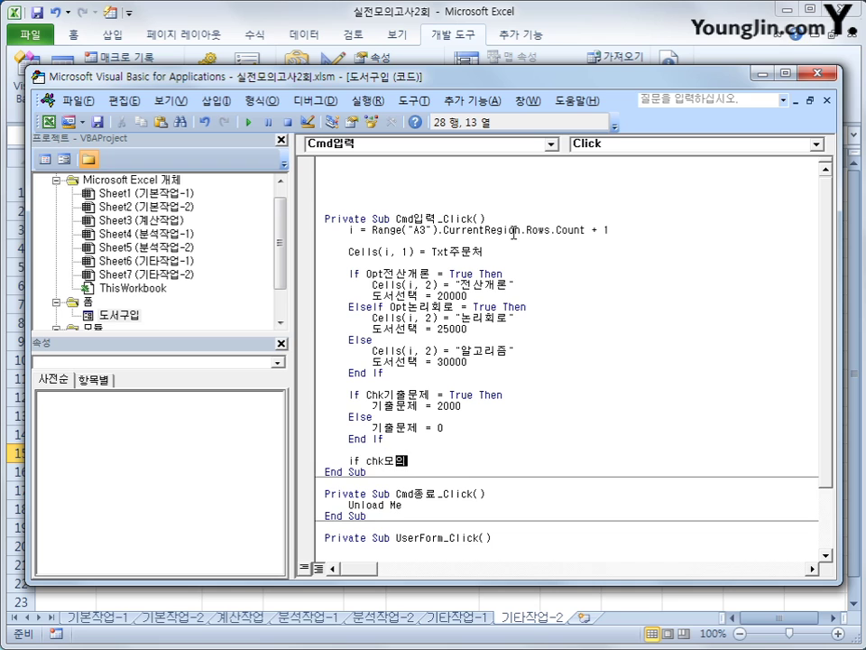
pyautogui.write('고사 =true then')
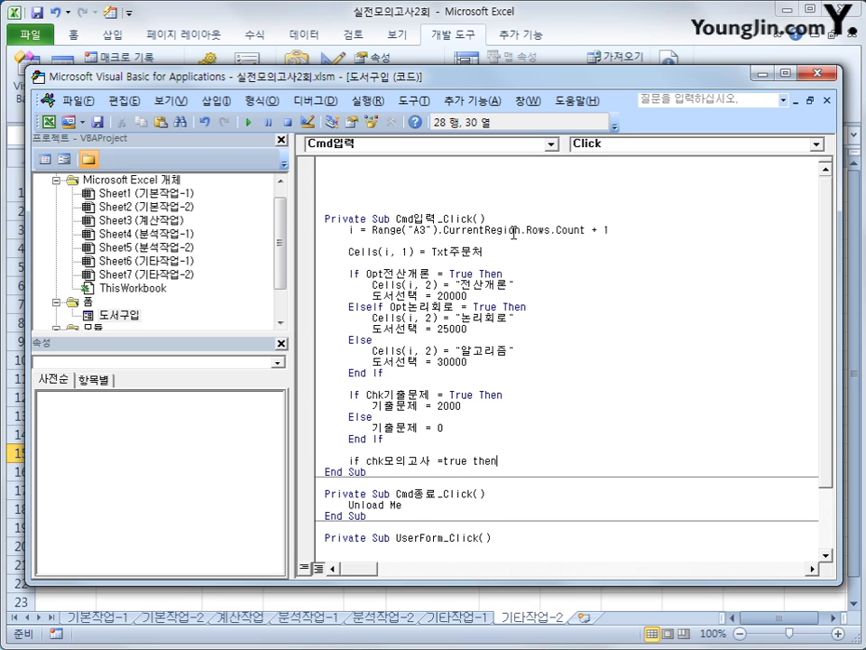
pyautogui.press('Return')
pyautogui.write('모의고')
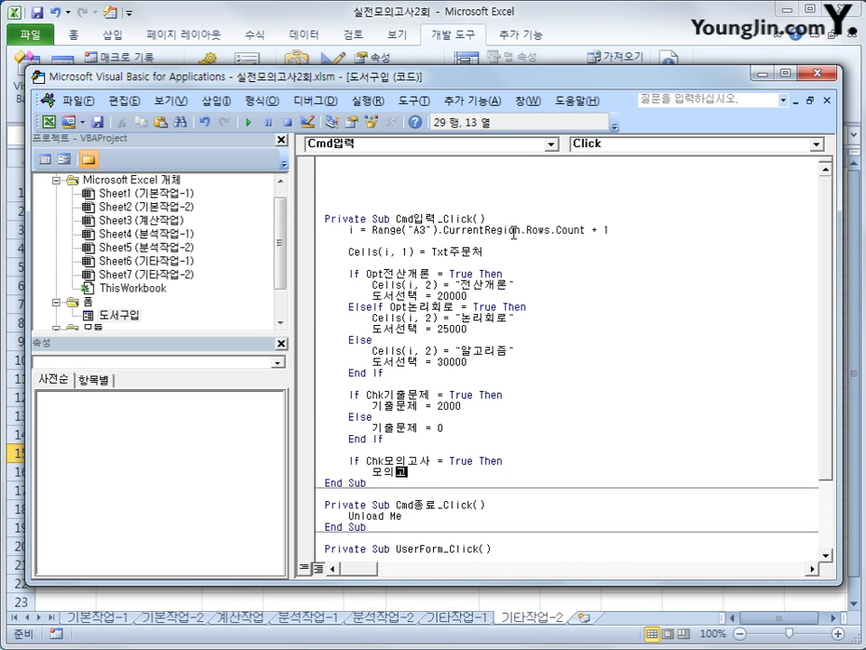
pyautogui.write('사 = 1500')
pyautogui.press('Return')
# - Add an Else branch assigning 0 to 모의고사, then close the block with End If and a blank line
pyautogui.write('ㄷ')
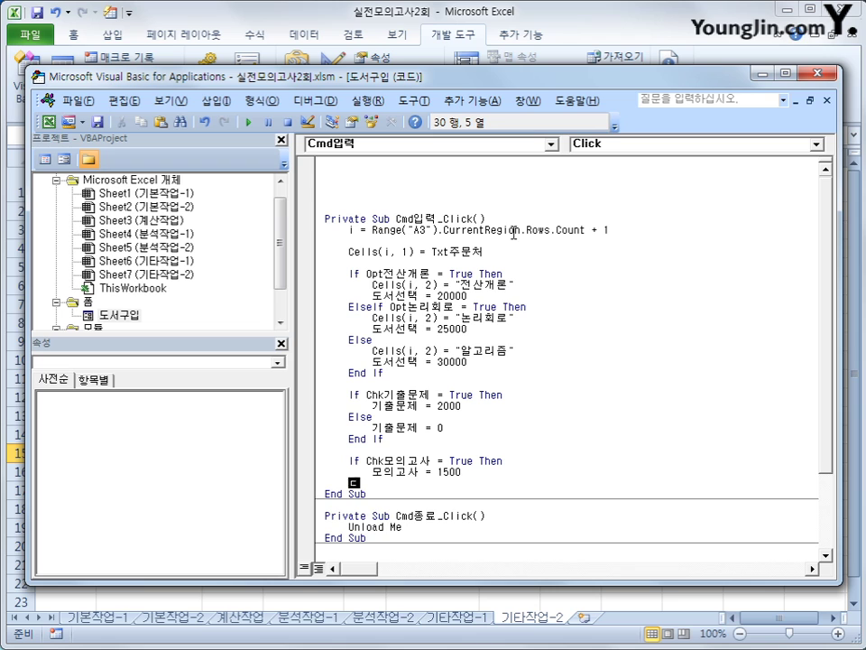
pyautogui.press('BackSpace')
pyautogui.write('else')
pyautogui.press('Return')
pyautogui.press('Tab')
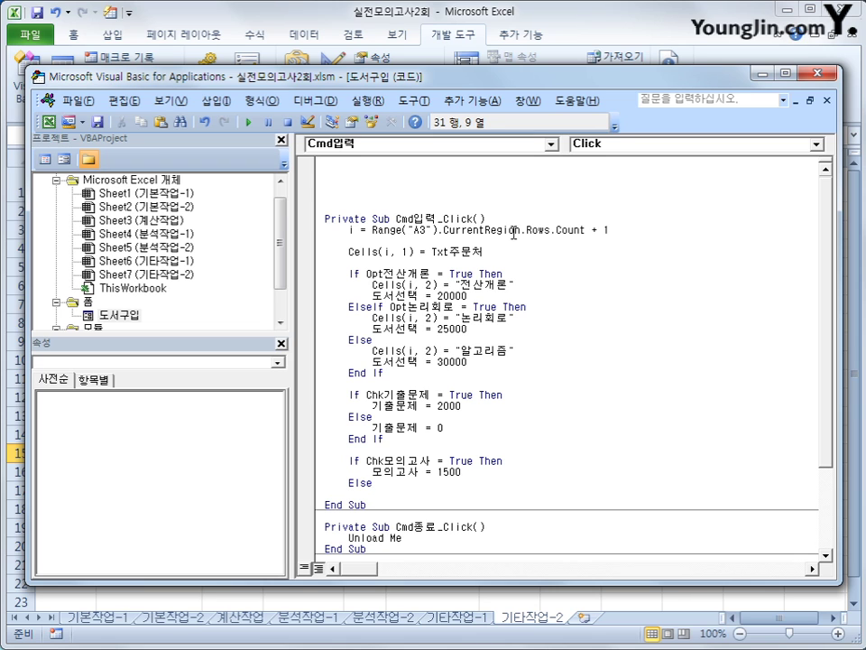
pyautogui.write('모의고사 = 0')
pyautogui.press('Return')
pyautogui.press('BackSpace')
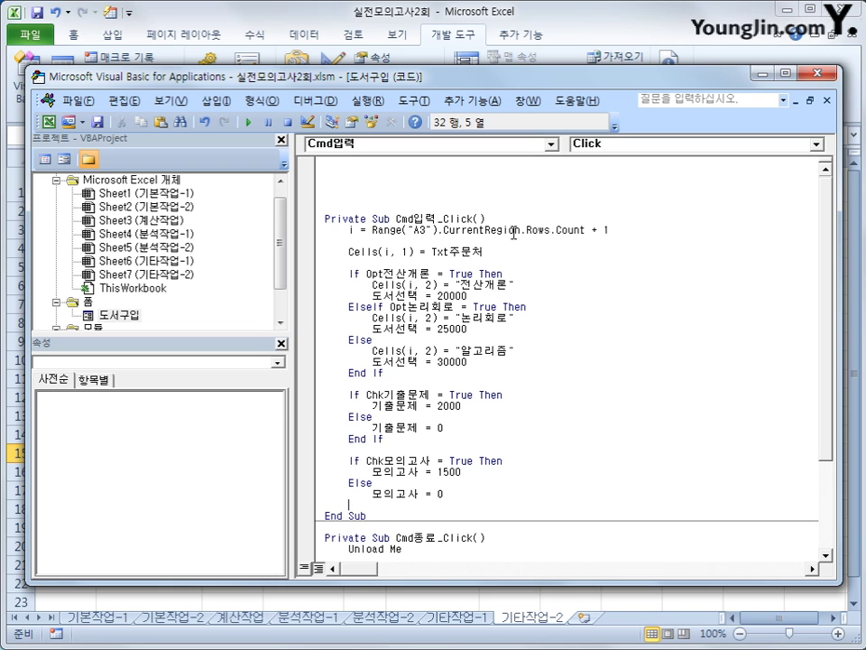
pyautogui.write('end if')
pyautogui.press('Return')
pyautogui.press('Return')
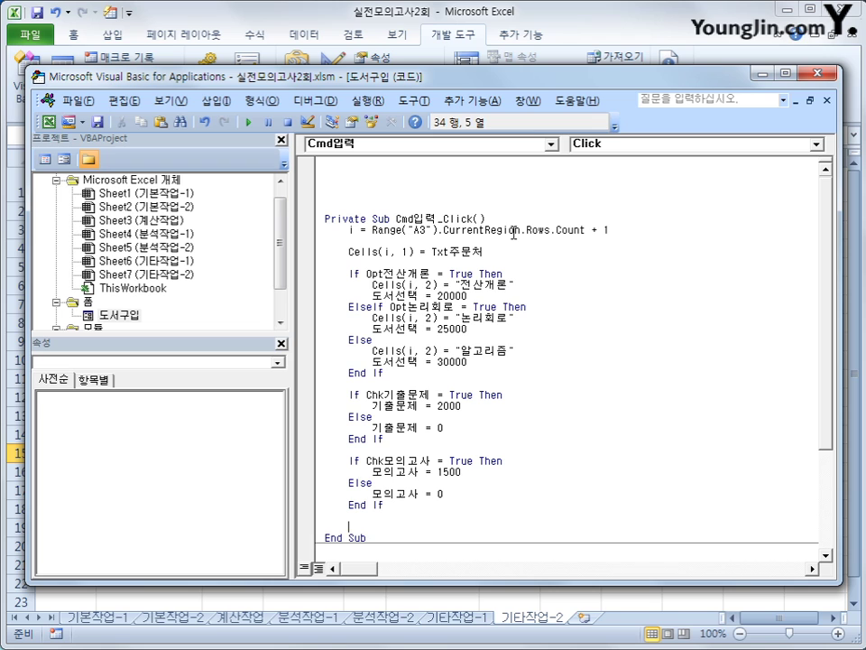
# - Write the amount line Cells(i, 3) = 도서선택 + 기출문제 + 모의고사
pyautogui.write('ㅊ')
pyautogui.press('BackSpace')
pyautogui.write('cells(i,3')
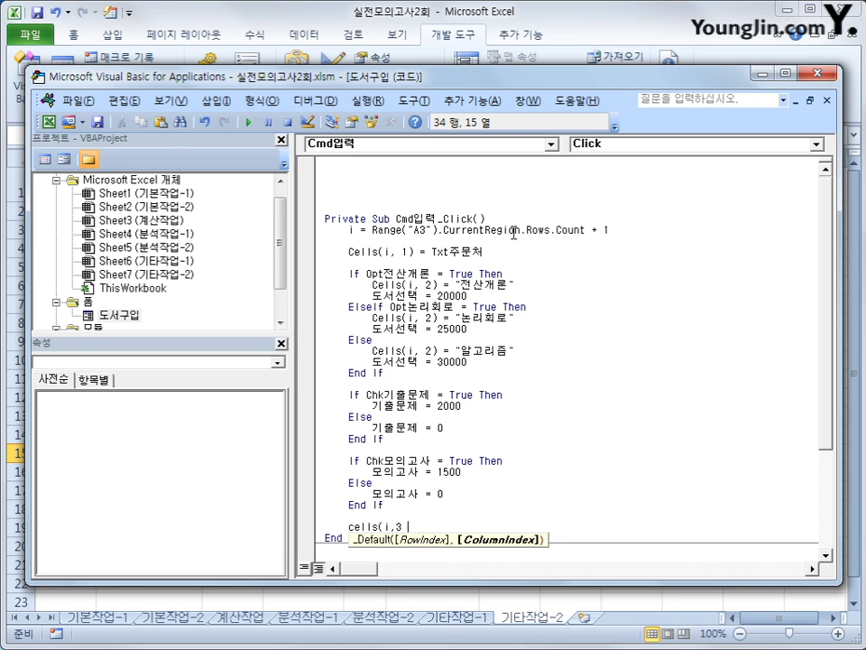
pyautogui.press('BackSpace')
pyautogui.write(') = eht')
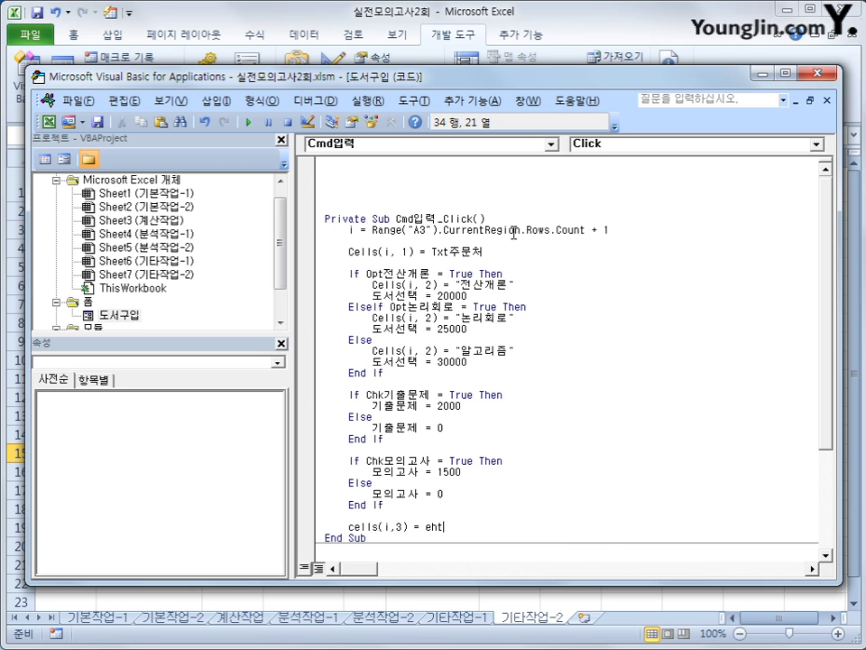
pyautogui.press('BackSpace')
pyautogui.press('BackSpace')
pyautogui.press('BackSpace')
pyautogui.write('도서선택 + 기출문제 ')
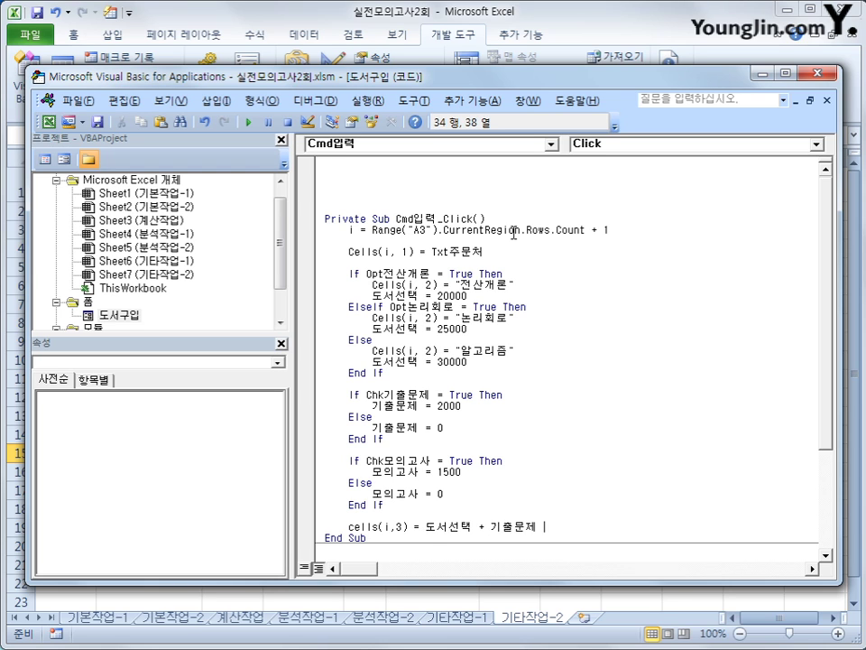
pyautogui.write('+ 모의고사')
pyautogui.press('Return')
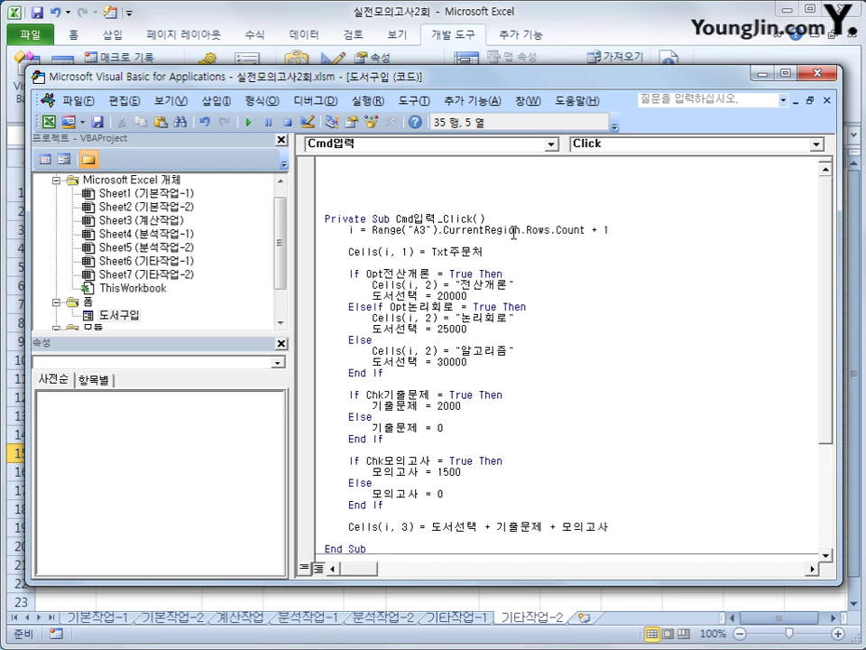
# - Write the category line Cells(i, 4) = Cmb분류 under the amount line
pyautogui.write('cells(')
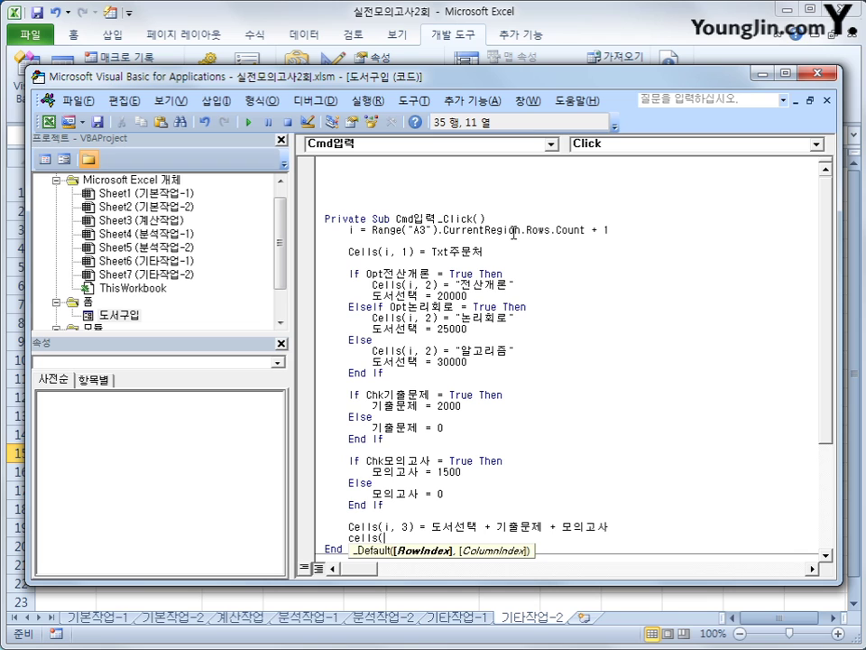
pyautogui.write('i,4) ')
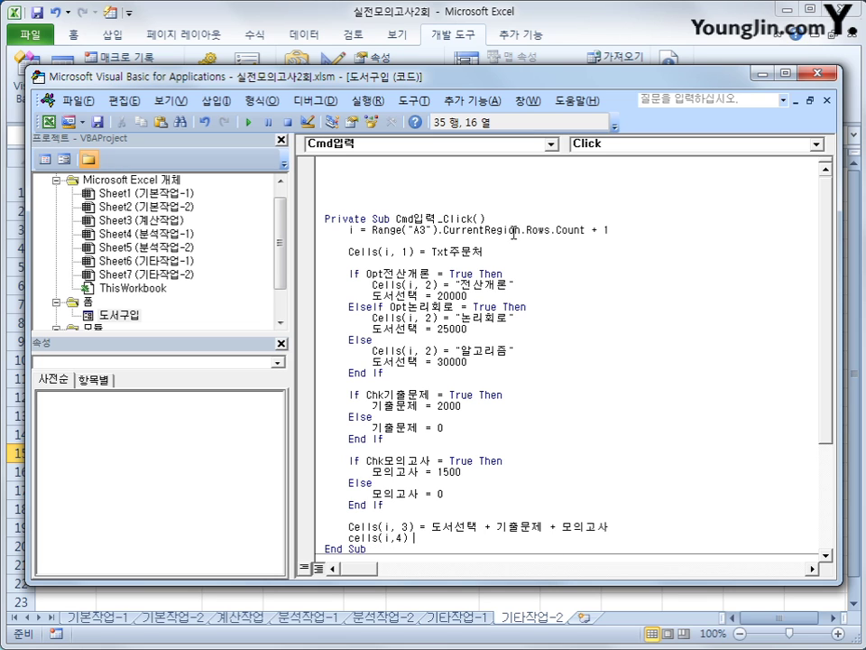
pyautogui.write('=cmb분류')
pyautogui.press('Return')
# - Insert a blank line between the Private Sub Cmd입력_Click() header and the i = Range("A3") row-count line
pyautogui.press('Up')
pyautogui.press('Up')
pyautogui.press('Up')
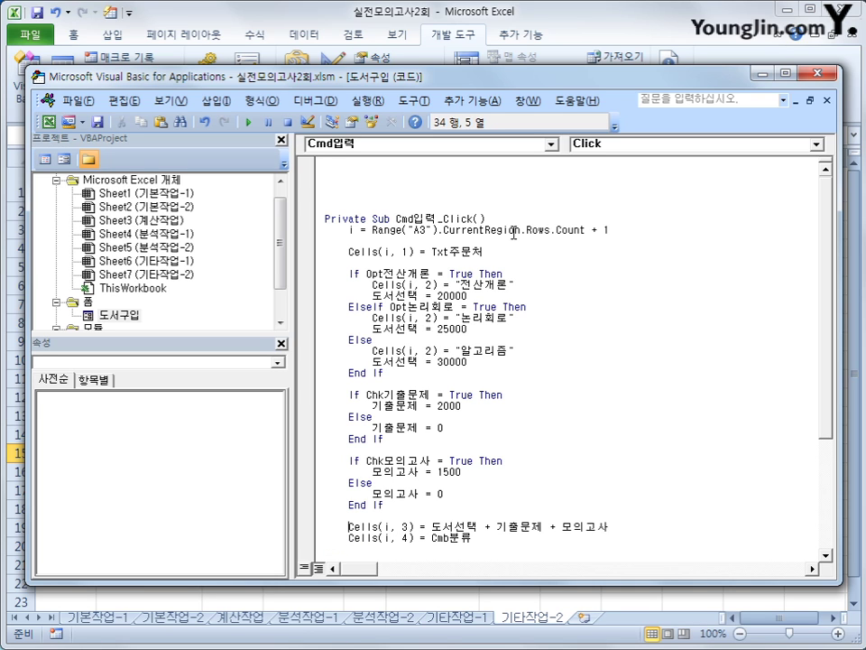
pyautogui.press('Up')
pyautogui.press('Up')
pyautogui.press('Up')
pyautogui.press('Up')
pyautogui.press('Up')
pyautogui.press('Up')
pyautogui.press('Up')
pyautogui.press('Up')
pyautogui.press('Up')
pyautogui.press('Up')
pyautogui.press('Up')
pyautogui.press('Up')
pyautogui.press('Up')
pyautogui.press('Up')
pyautogui.press('Up')
pyautogui.press('Up')
pyautogui.press('Up')
pyautogui.press('Up')
pyautogui.press('Up')
pyautogui.press('Up')
pyautogui.press('Up')
pyautogui.press('Return')
pyautogui.hotkey('shift', 'End')
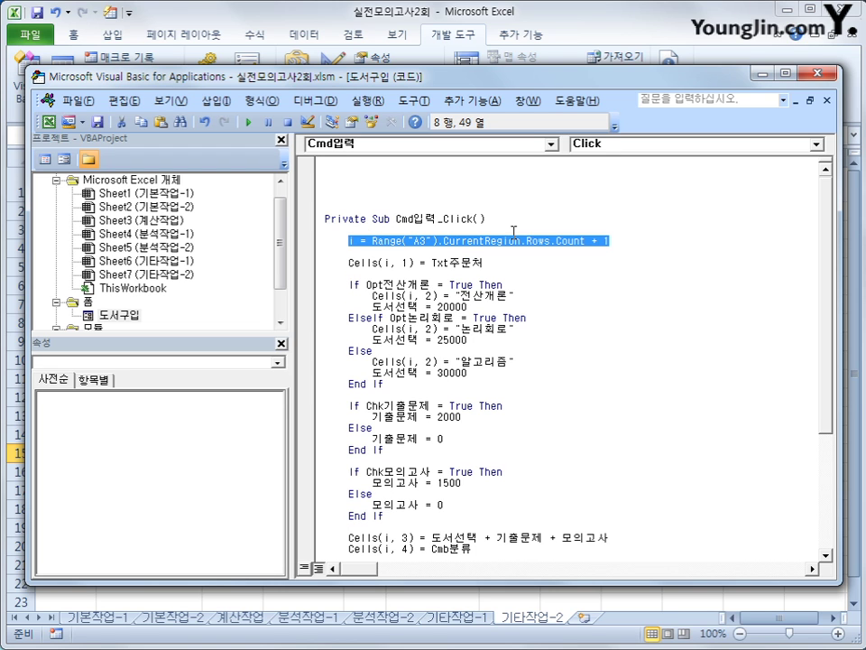
# - Review the Cmd입력_Click code from the row-count line down to the Cells(i, 3) and Cells(i, 4) lines
pyautogui.press('Down')
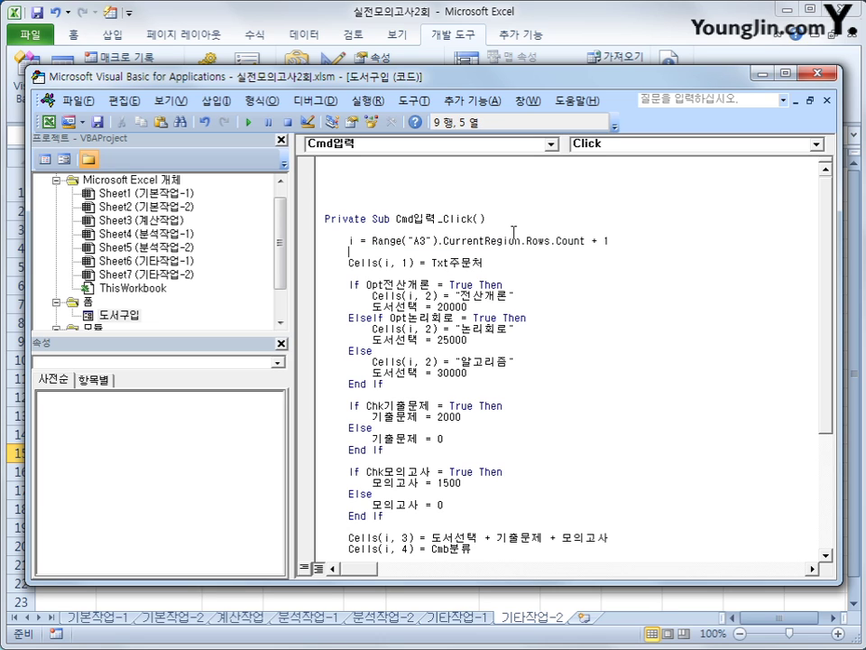
pyautogui.press('Down')
pyautogui.press('Down')
pyautogui.press('Down')
pyautogui.press('Down')
pyautogui.press('Down')
pyautogui.press('Down')
pyautogui.press('Down')
pyautogui.press('Down')
pyautogui.press('Down')
pyautogui.press('Down')
pyautogui.press('Up')
pyautogui.press('Up')
pyautogui.press('Up')
pyautogui.press('Up')
pyautogui.press('Up')
pyautogui.press('Down')
pyautogui.press('End')
pyautogui.press('Down')
pyautogui.press('Down')
pyautogui.click(472, 538)
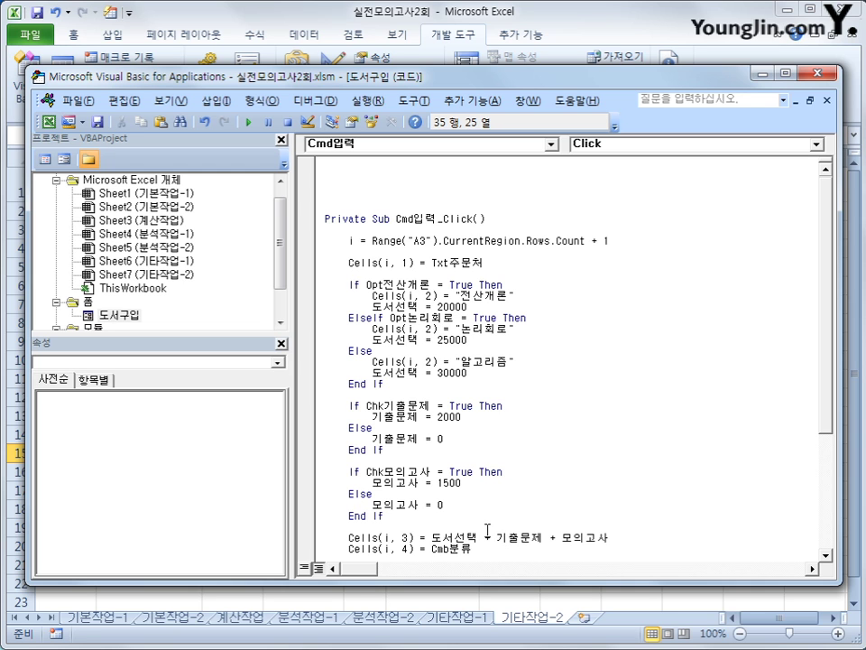
# - Close the code editor and fill in the 도서구입 form with 주문처 영진, 분류 전공, 전산개론 and 기출문제
pyautogui.click(826, 74)
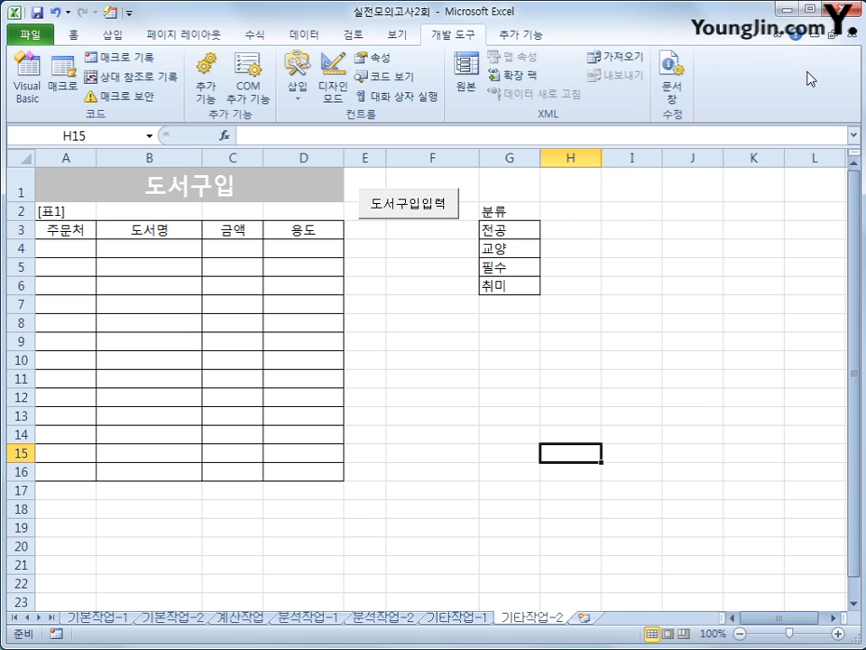
pyautogui.click(417, 213)
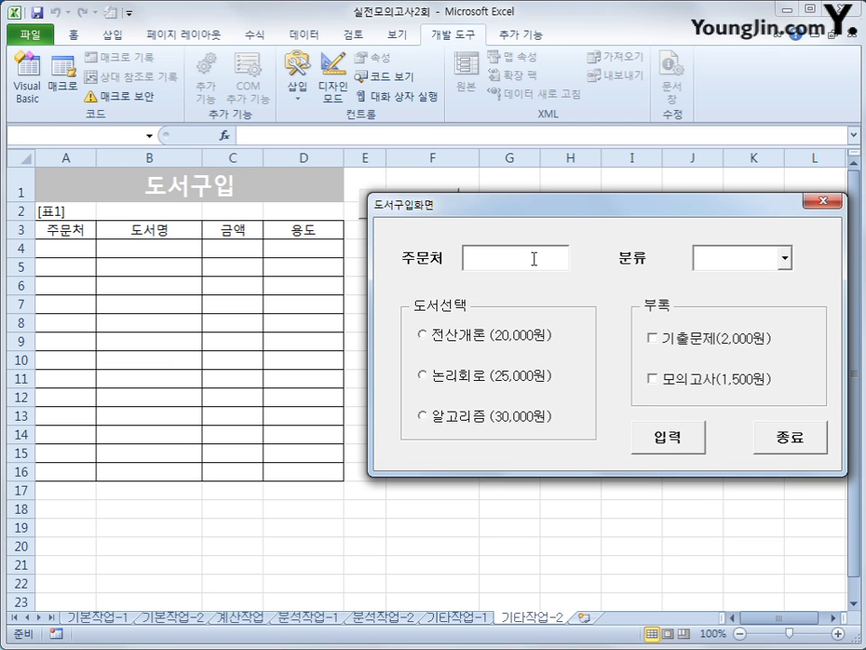
pyautogui.write('영지')
pyautogui.click(784, 258)
pyautogui.click(760, 277)
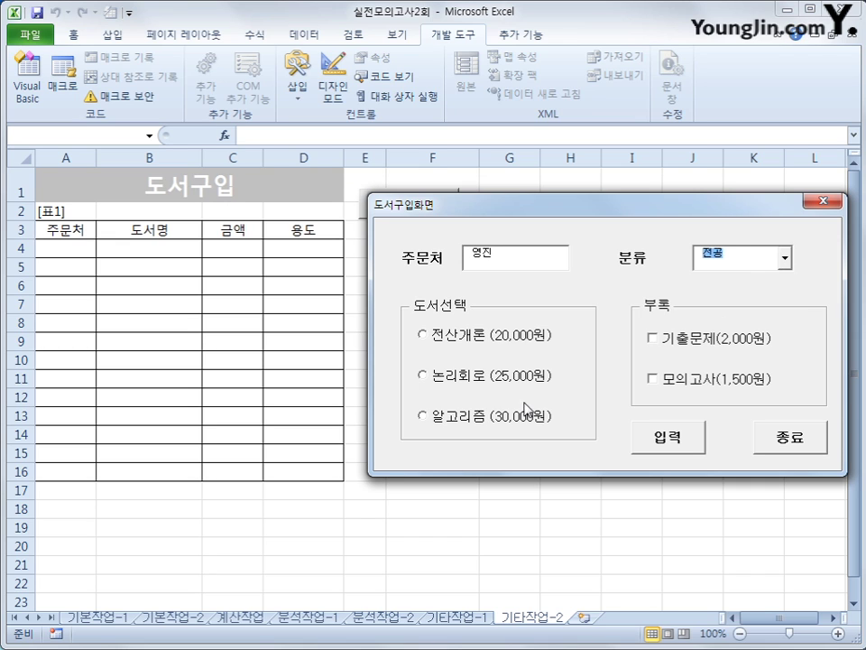
pyautogui.click(426, 336)
pyautogui.click(696, 341)
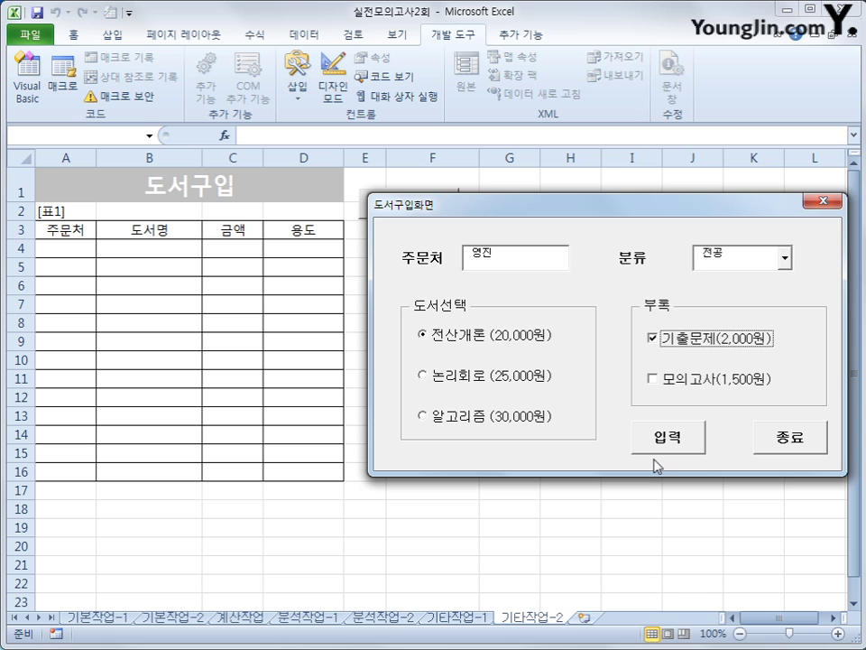
# - With the form moved clear of the first rows of [표1], submit the entry and exit the form
pyautogui.moveTo(611, 213); pyautogui.dragTo(447, 294)
pyautogui.click(617, 420)
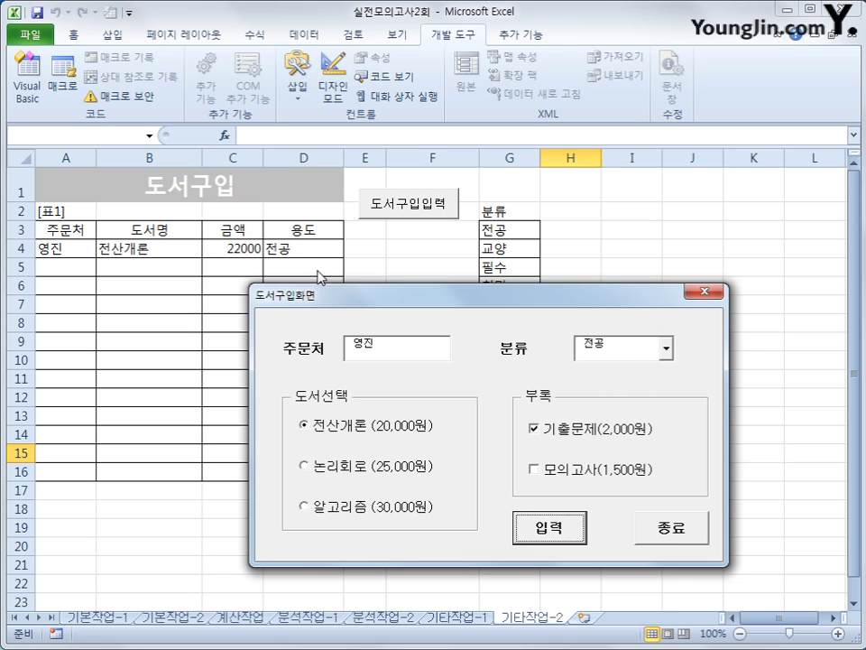
pyautogui.click(681, 538)
pyautogui.click(687, 513)
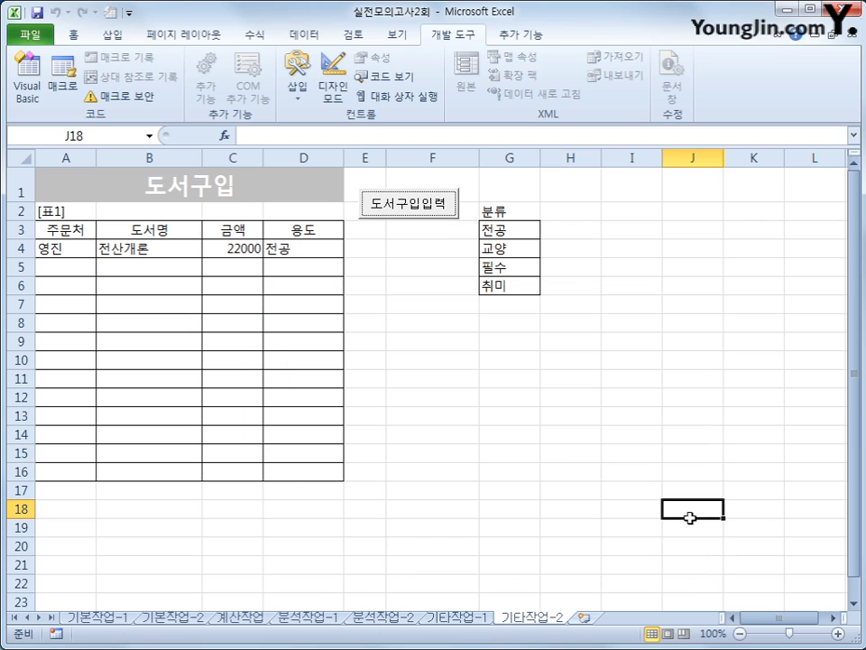